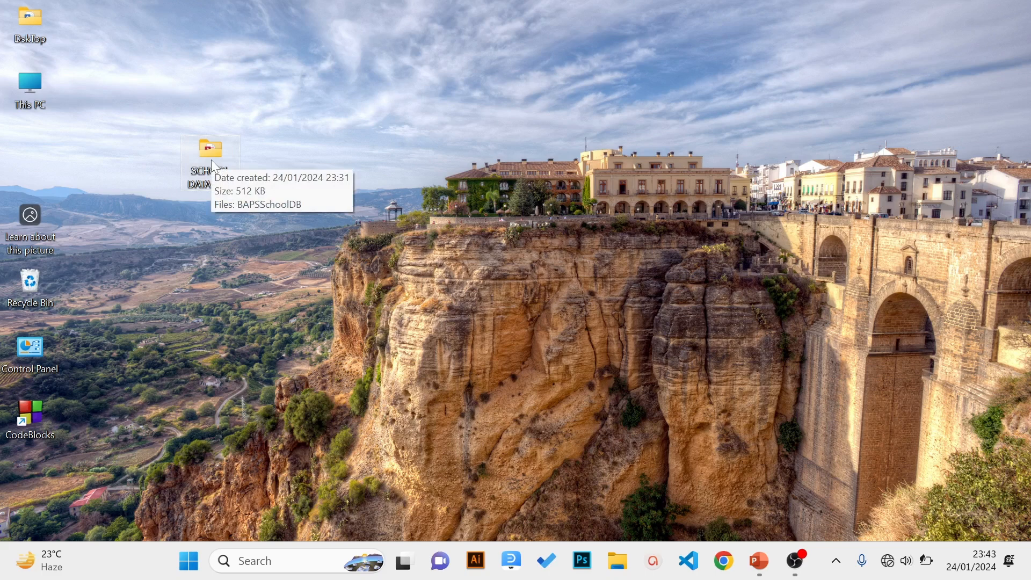
Open the BAPSSchoolDB database from the SCHOOL DATABASE desktop folder in Access and enable its content
{"action": "double_click", "coordinate": [211, 160]}
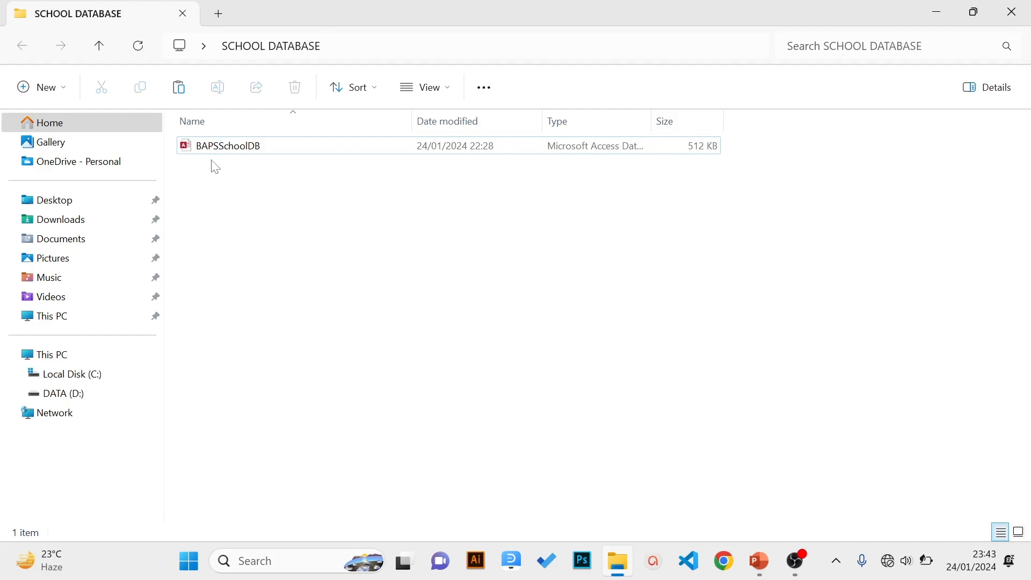
{"action": "double_click", "coordinate": [246, 153]}
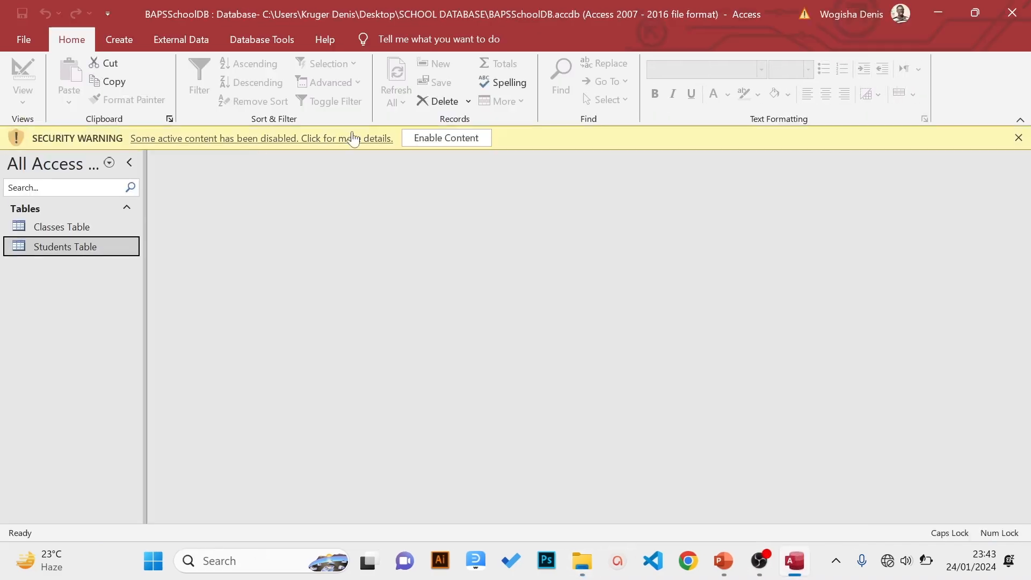
{"action": "left_click", "coordinate": [444, 137]}
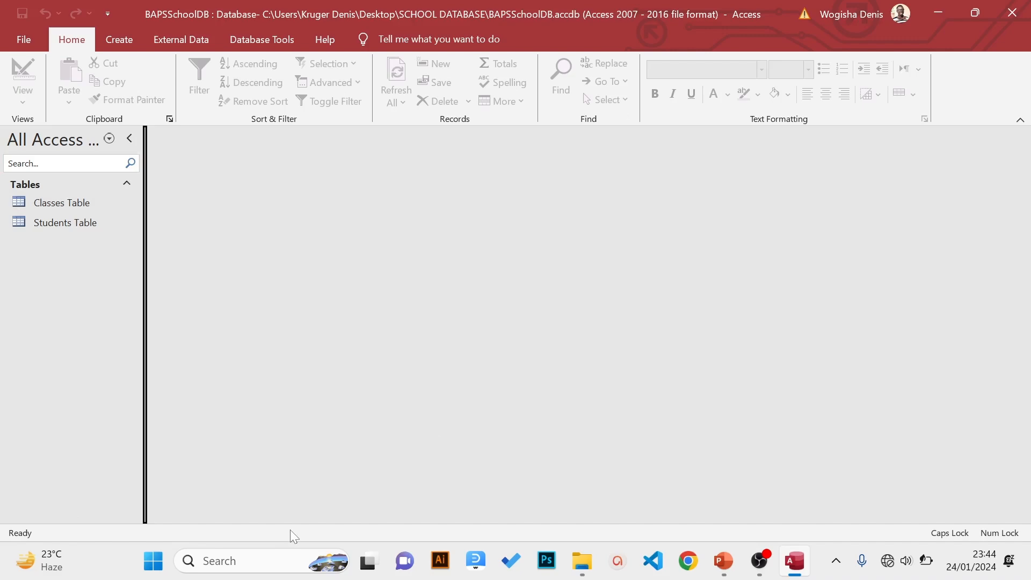
Switch to the Creating Queries presentation in PowerPoint, read the Text data type query tasks, and return to Access
{"action": "mouse_move", "coordinate": [734, 558]}
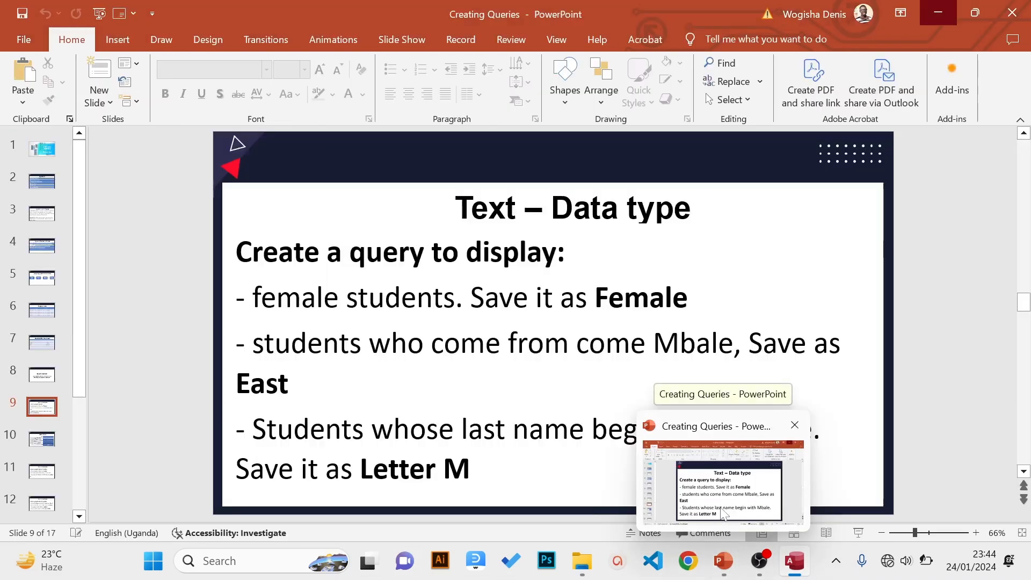
{"action": "left_click", "coordinate": [725, 513]}
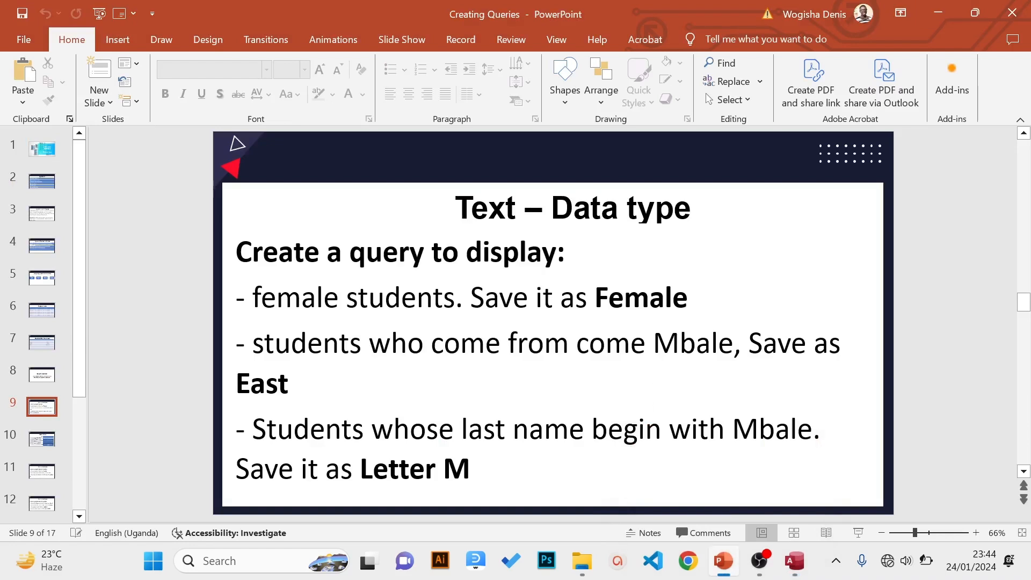
{"action": "left_click", "coordinate": [941, 8]}
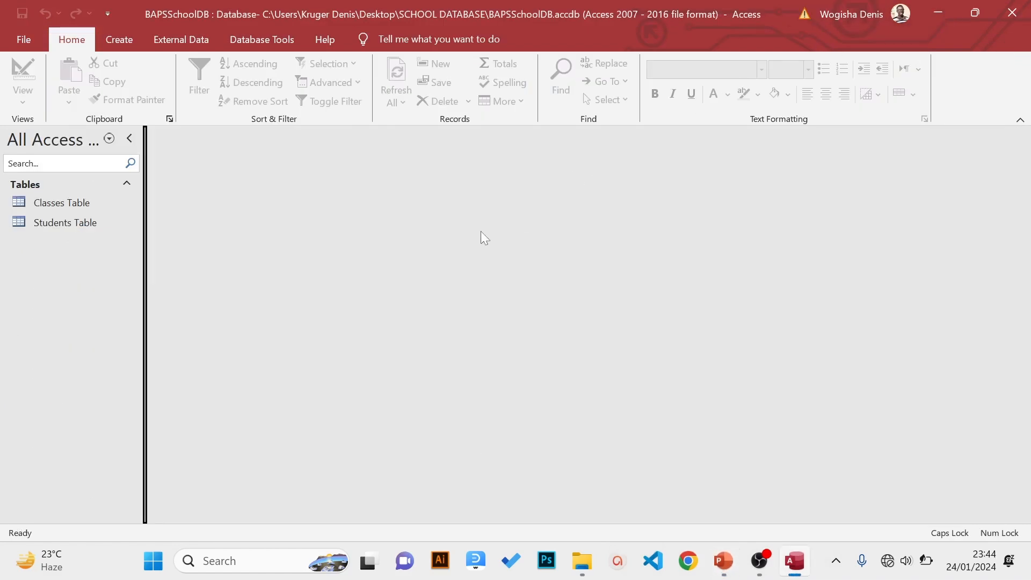
Create a query in design view with the Students Table and enlarge its field list to show all fields
{"action": "left_click", "coordinate": [112, 39]}
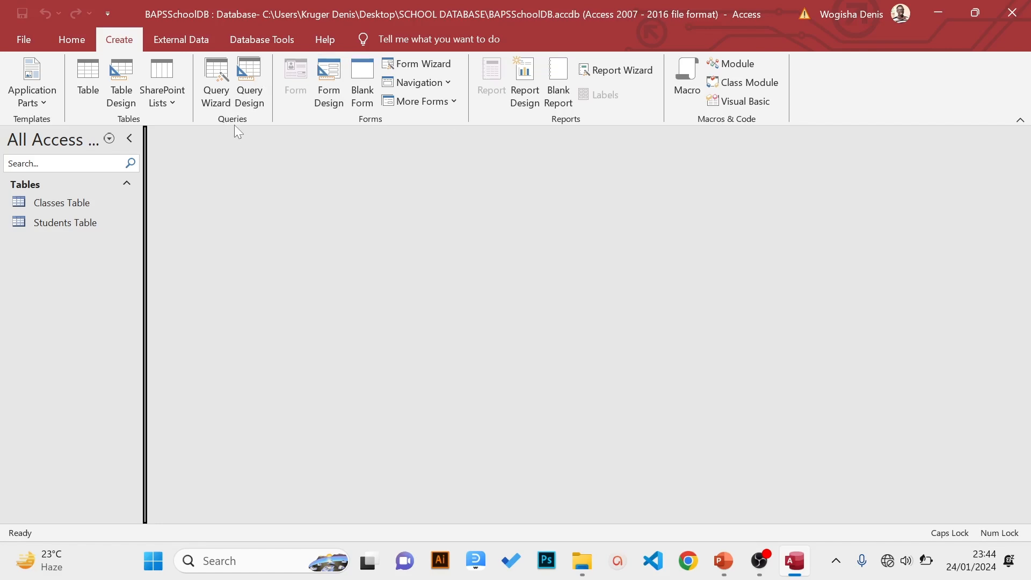
{"action": "left_click", "coordinate": [253, 76]}
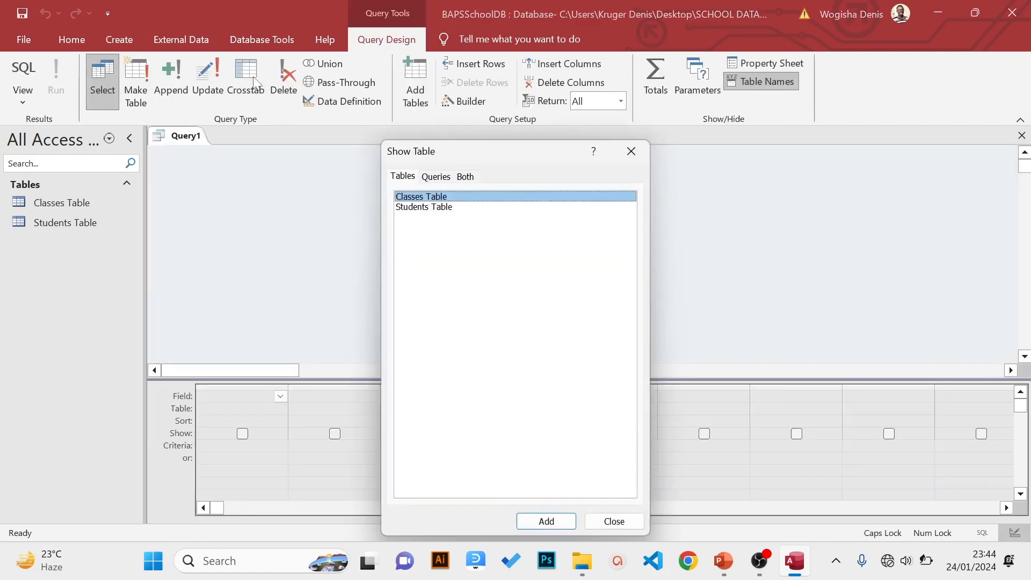
{"action": "left_click_drag", "start_coordinate": [442, 156], "coordinate": [383, 135]}
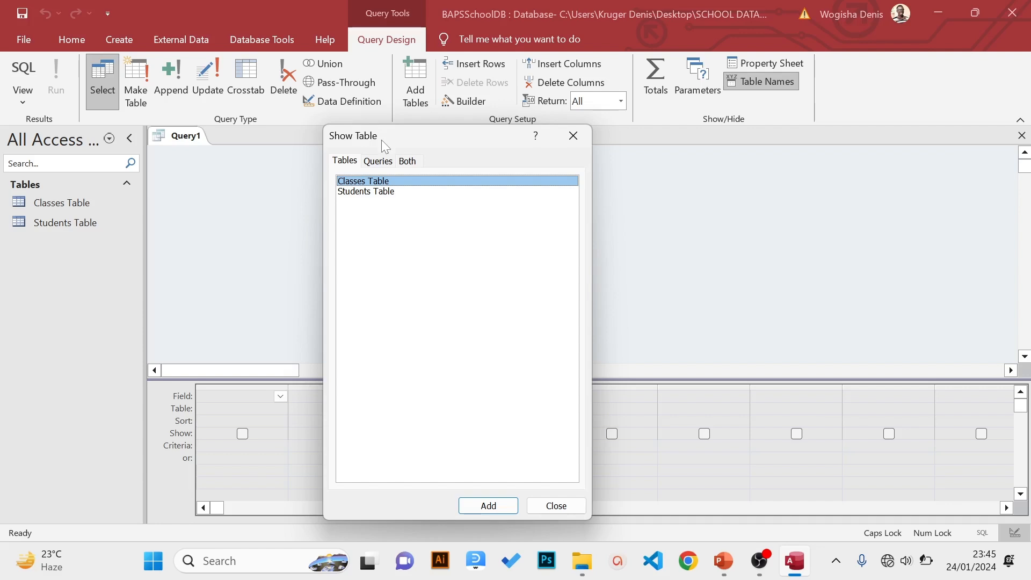
{"action": "left_click", "coordinate": [373, 193]}
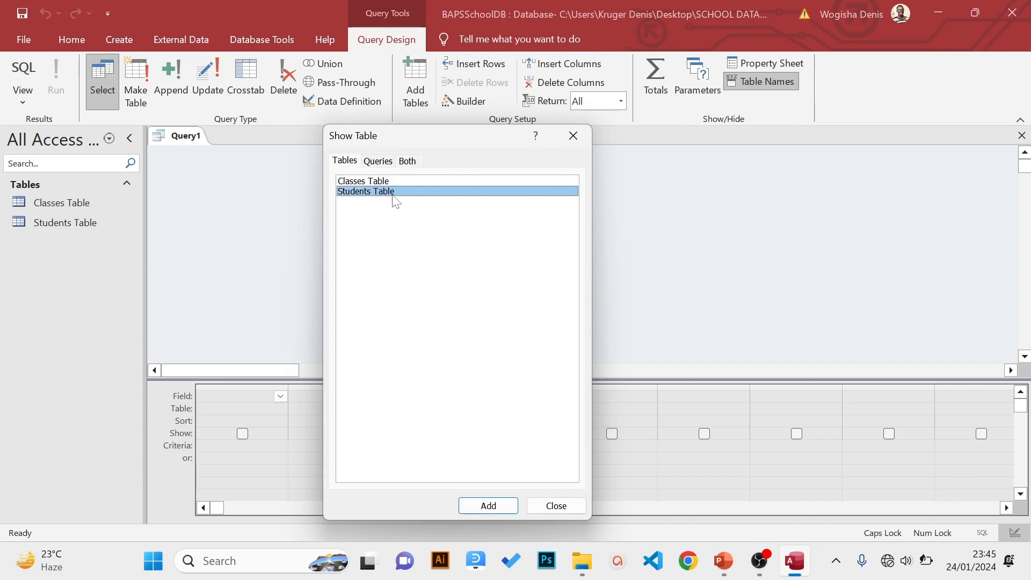
{"action": "left_click", "coordinate": [487, 506]}
{"action": "left_click", "coordinate": [556, 506]}
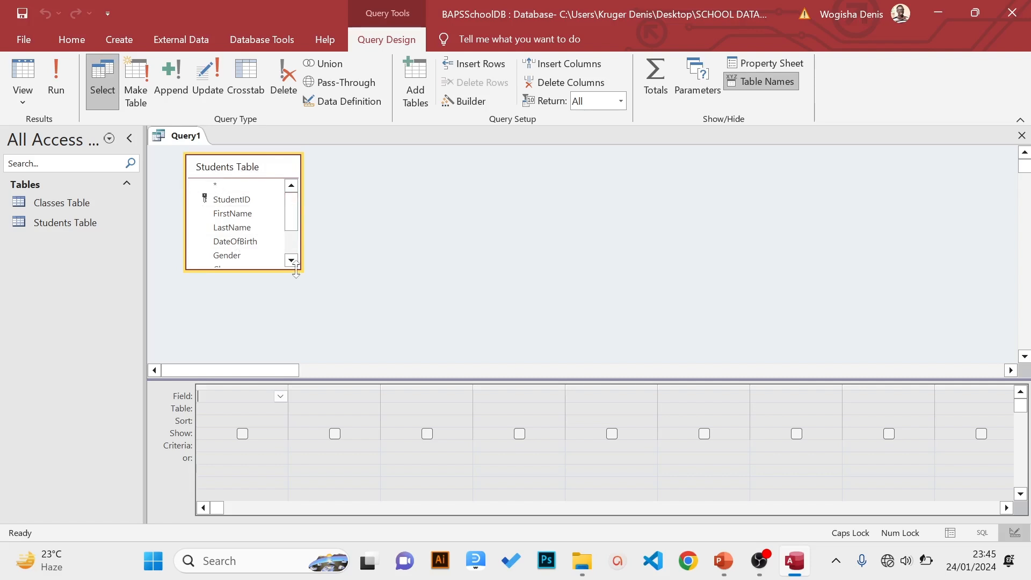
{"action": "left_click_drag", "start_coordinate": [296, 268], "coordinate": [298, 348]}
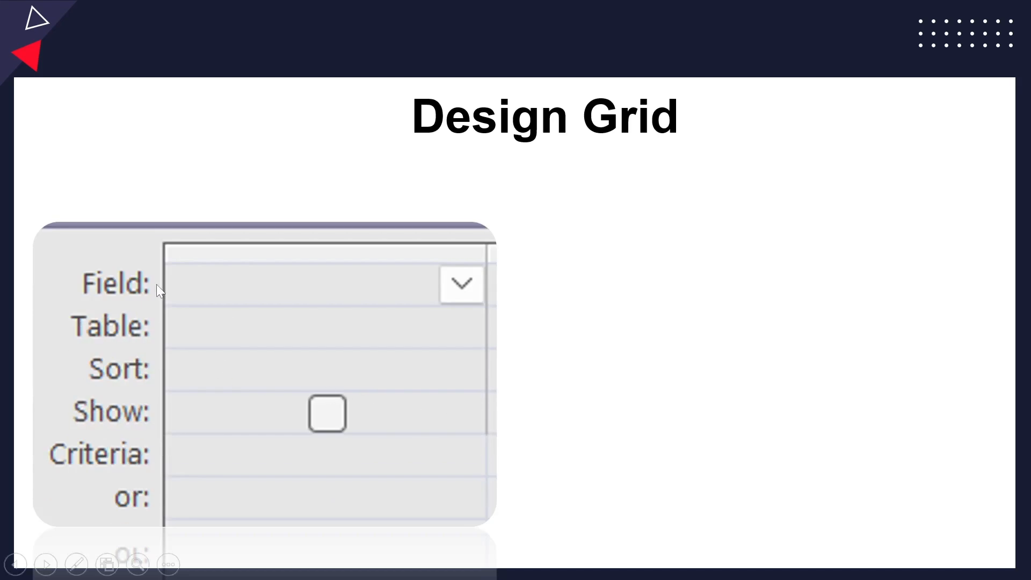
{"action": "left_click", "coordinate": [340, 298]}
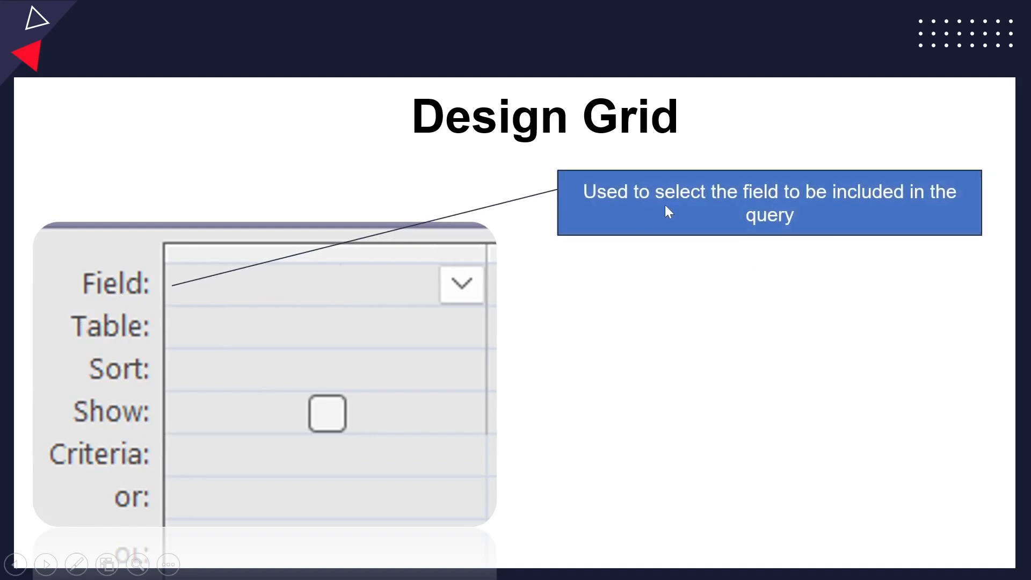
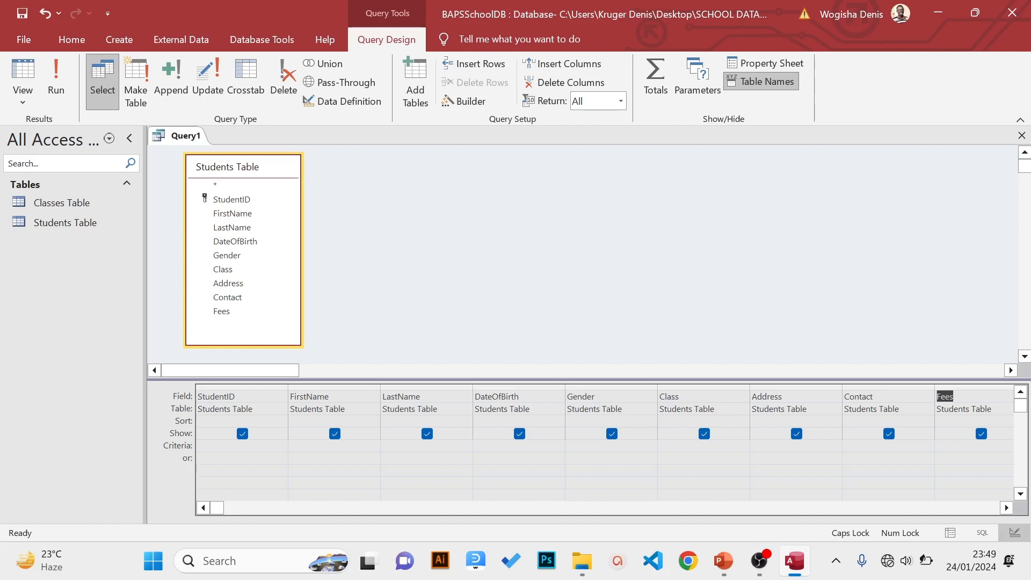
Open the Zoom editor for the Gender field's criteria and reposition its window
{"action": "left_click", "coordinate": [596, 442]}
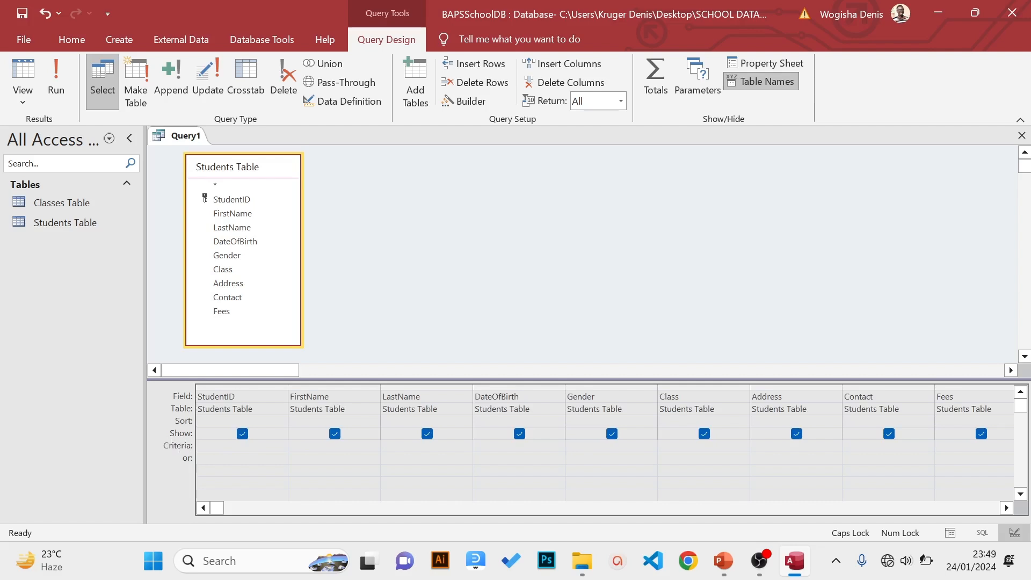
{"action": "right_click", "coordinate": [576, 447]}
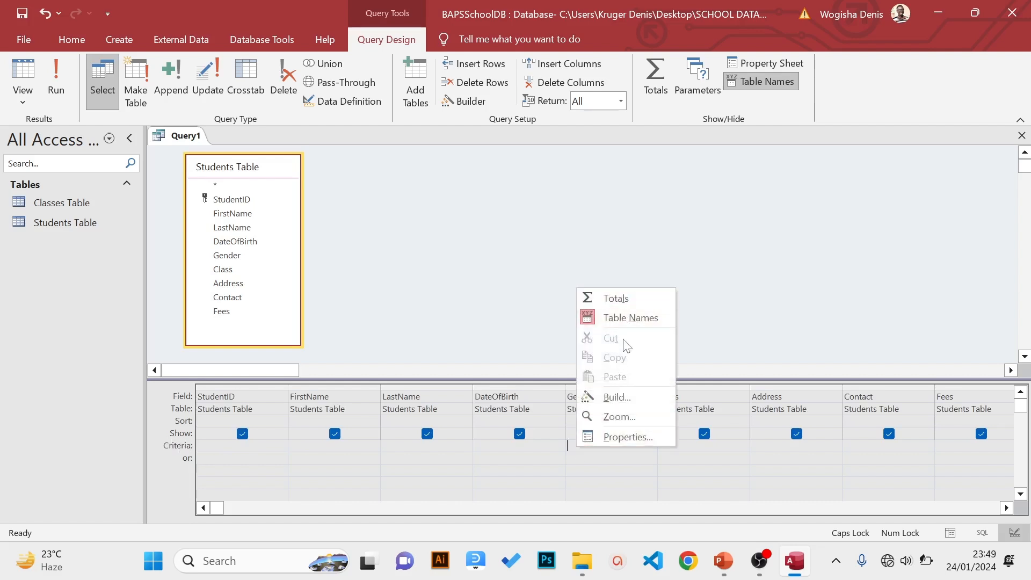
{"action": "left_click", "coordinate": [620, 417]}
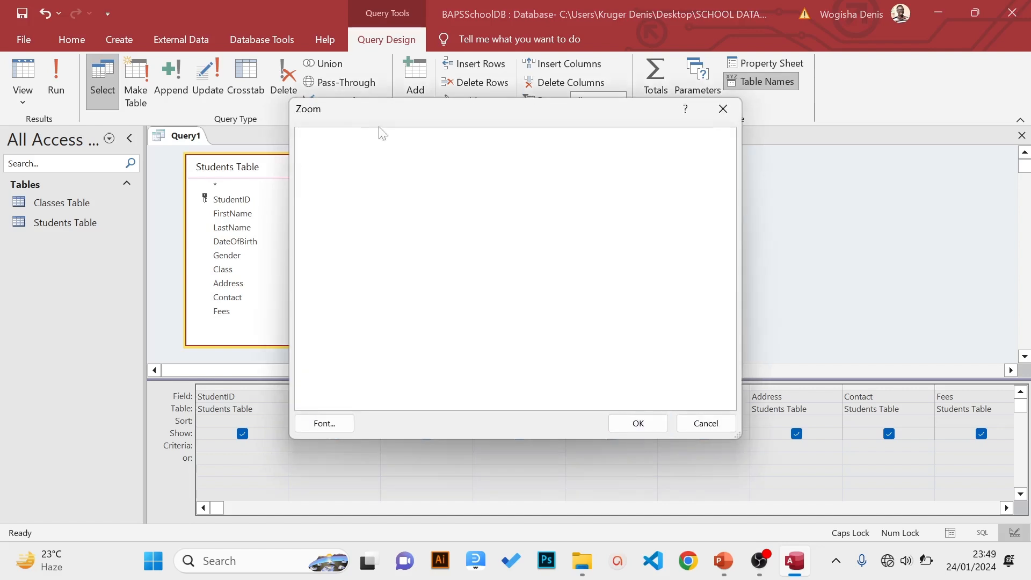
{"action": "left_click_drag", "start_coordinate": [388, 114], "coordinate": [453, 190]}
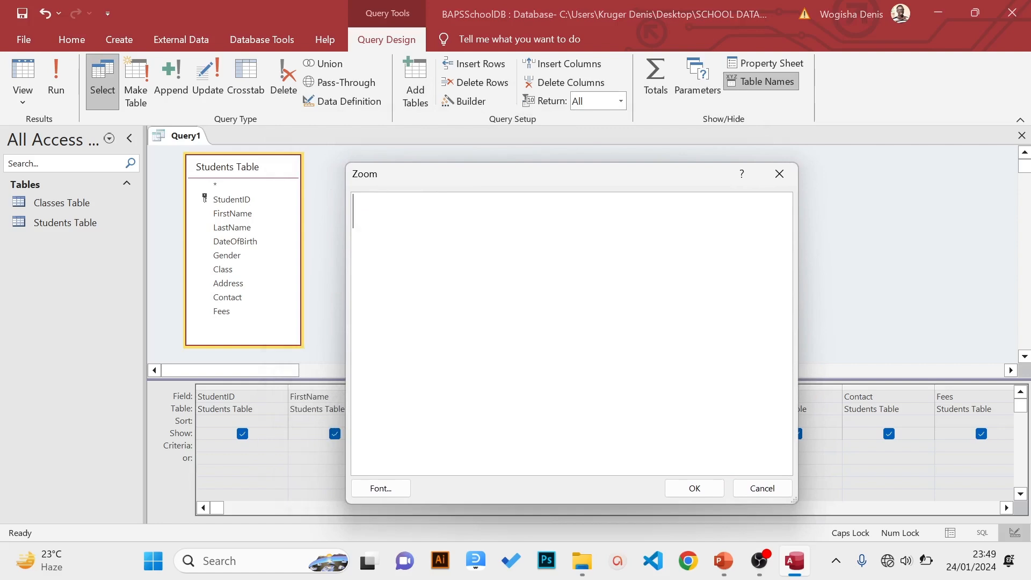
Check the Students Table slide in the PowerPoint presentation for how gender is recorded, and return to Access
{"action": "mouse_move", "coordinate": [731, 550]}
{"action": "left_click", "coordinate": [701, 517]}
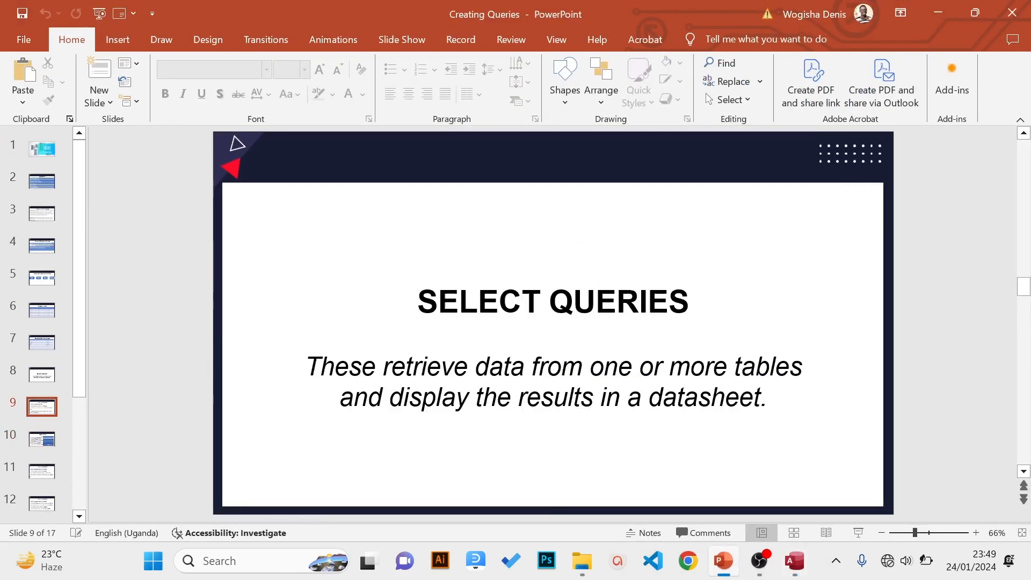
{"action": "key", "text": "Down"}
{"action": "key", "text": "Down"}
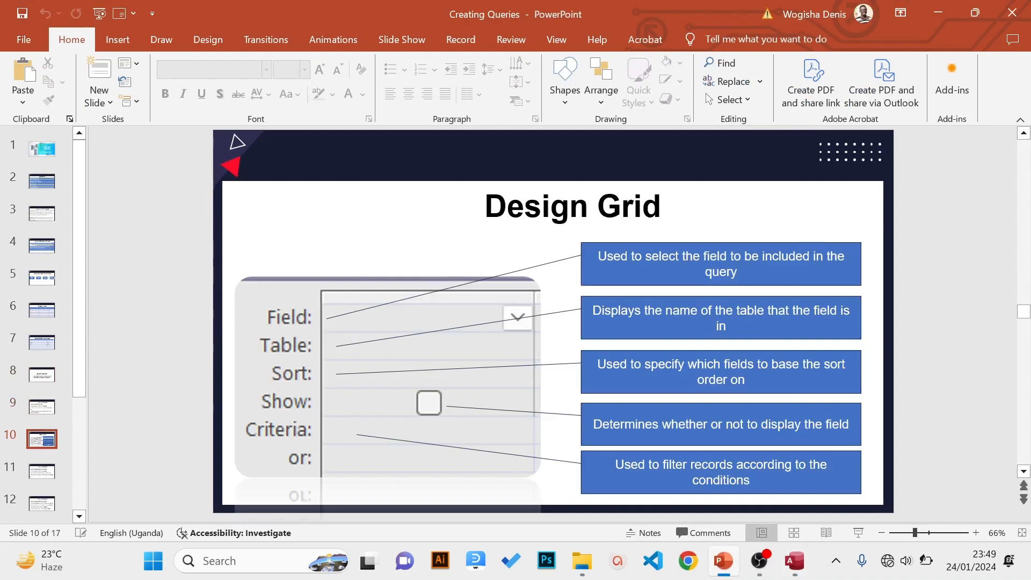
{"action": "scroll", "coordinate": [529, 391], "scroll_direction": "down", "scroll_amount": 1}
{"action": "scroll", "coordinate": [531, 392], "scroll_direction": "up", "scroll_amount": 6}
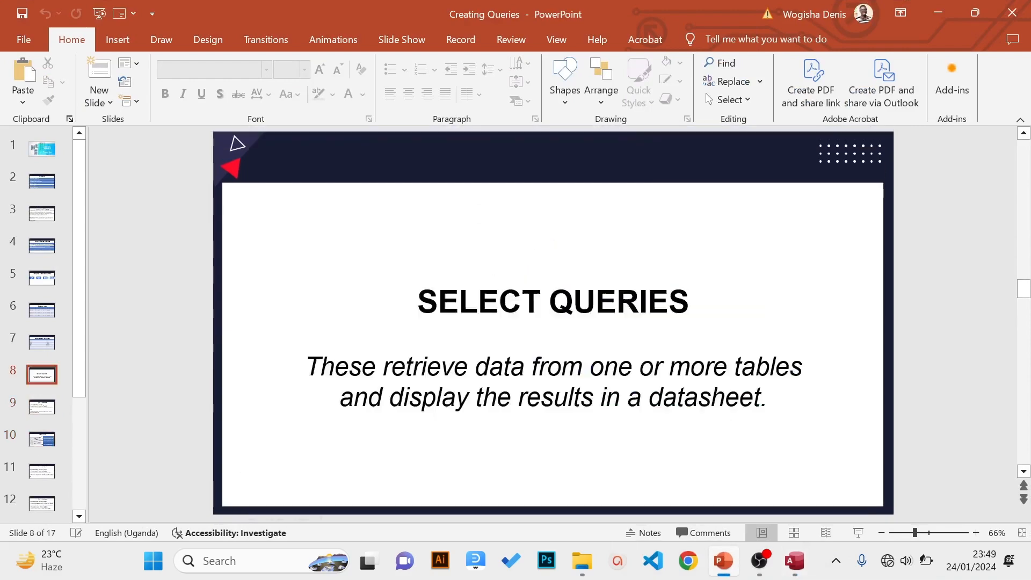
{"action": "scroll", "coordinate": [532, 391], "scroll_direction": "up", "scroll_amount": 3}
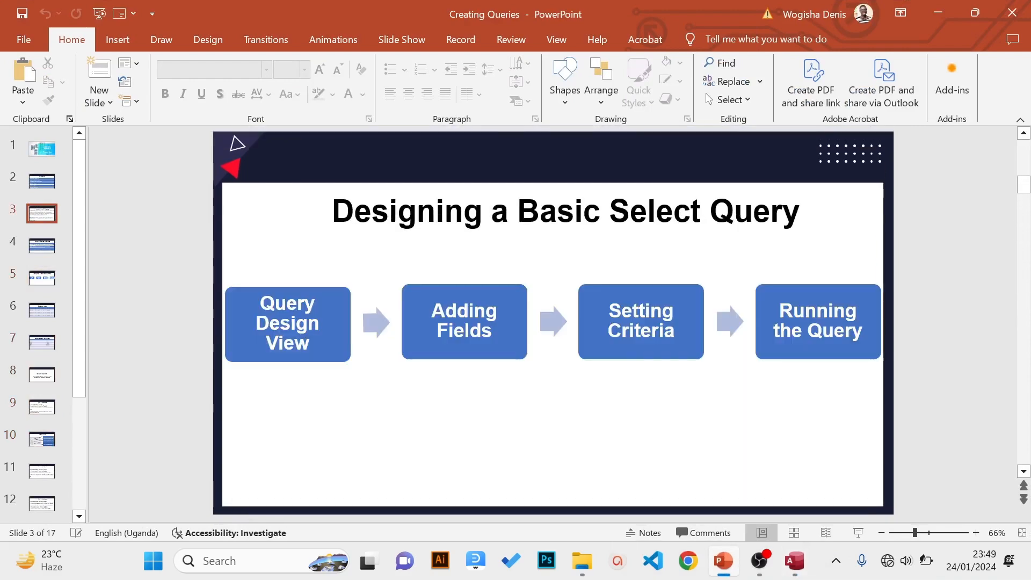
{"action": "scroll", "coordinate": [530, 387], "scroll_direction": "down", "scroll_amount": 6}
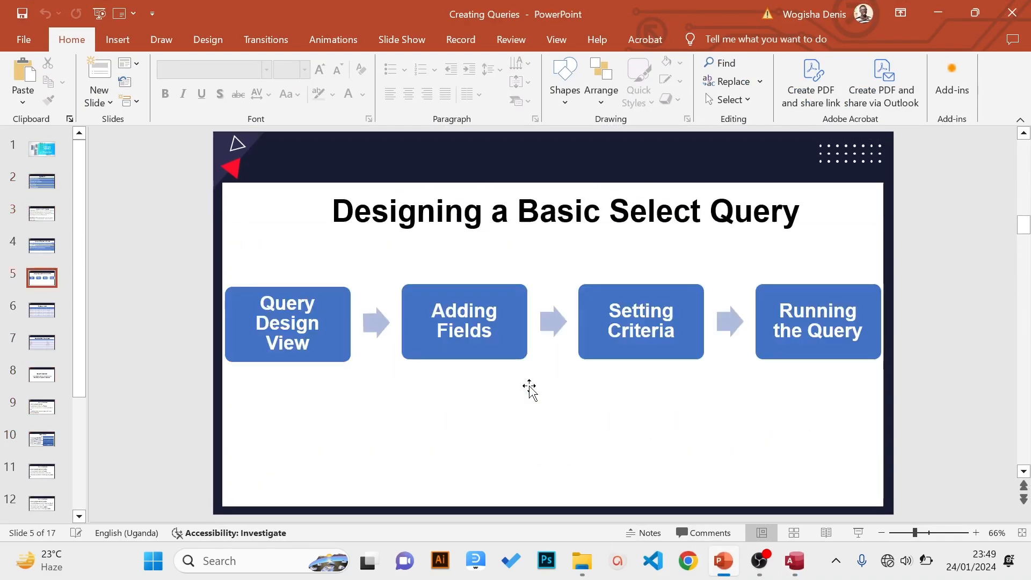
{"action": "scroll", "coordinate": [553, 322], "scroll_direction": "down", "scroll_amount": 4}
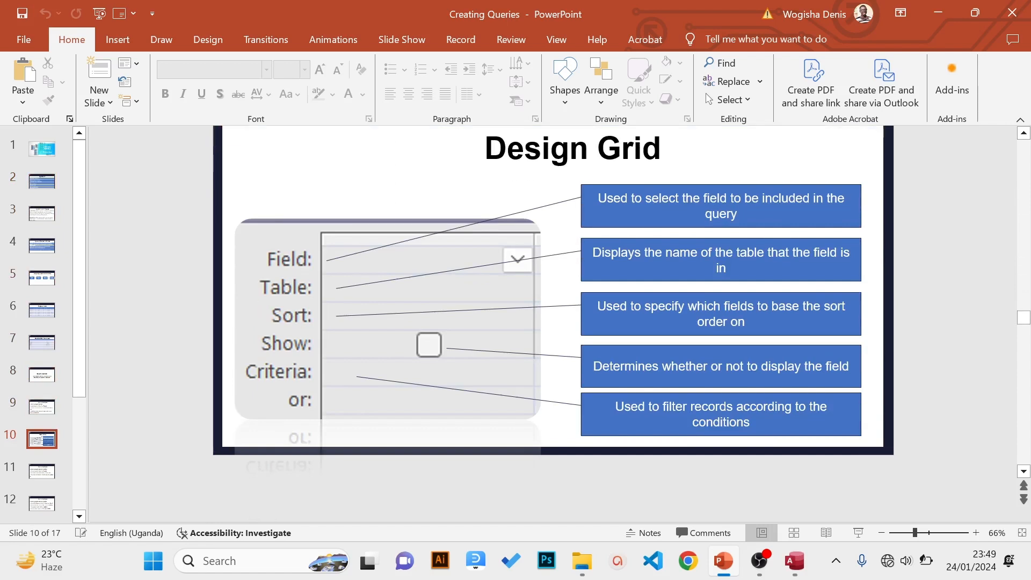
{"action": "scroll", "coordinate": [272, 376], "scroll_direction": "down", "scroll_amount": 3}
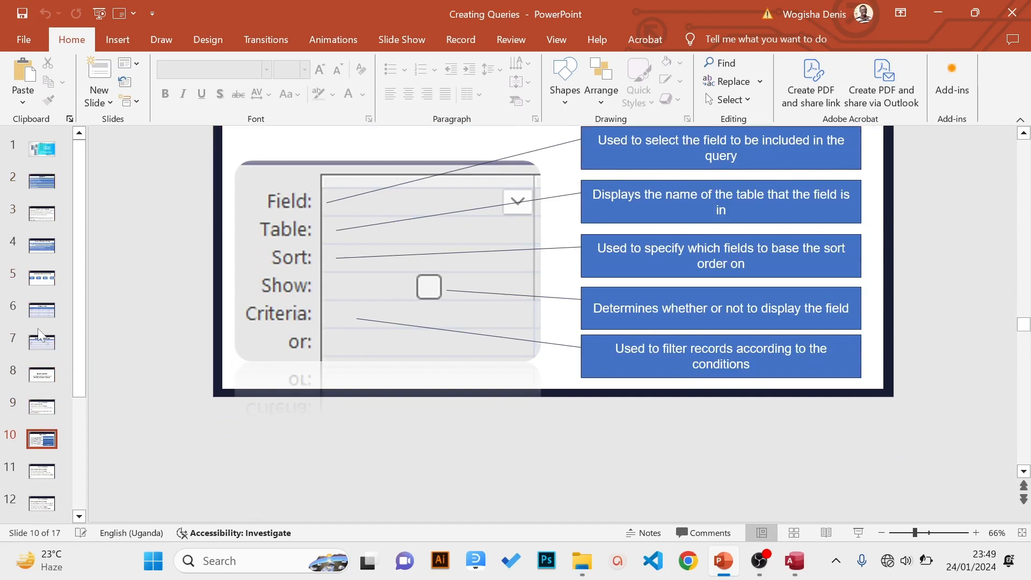
{"action": "left_click", "coordinate": [41, 310]}
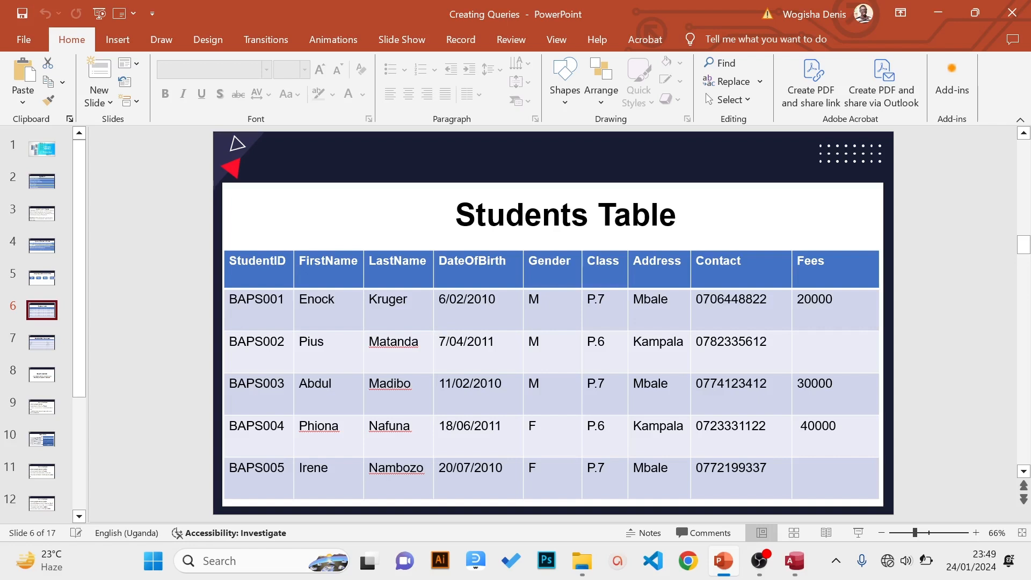
{"action": "left_click", "coordinate": [541, 302]}
{"action": "left_click", "coordinate": [543, 418]}
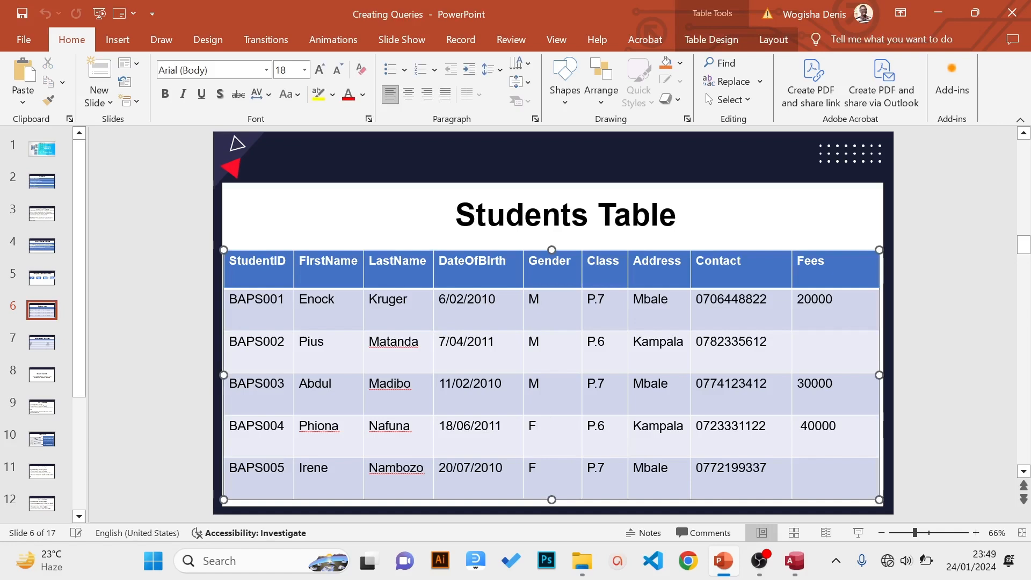
{"action": "left_click", "coordinate": [939, 13]}
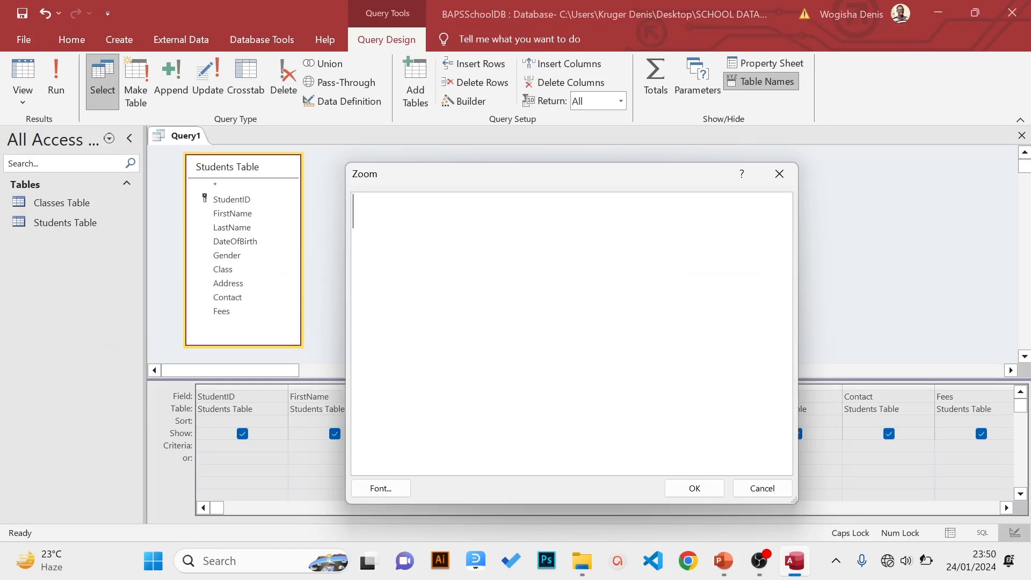
Set the Gender field's criteria to F
{"action": "type", "text": "F"}
{"action": "left_click", "coordinate": [695, 488]}
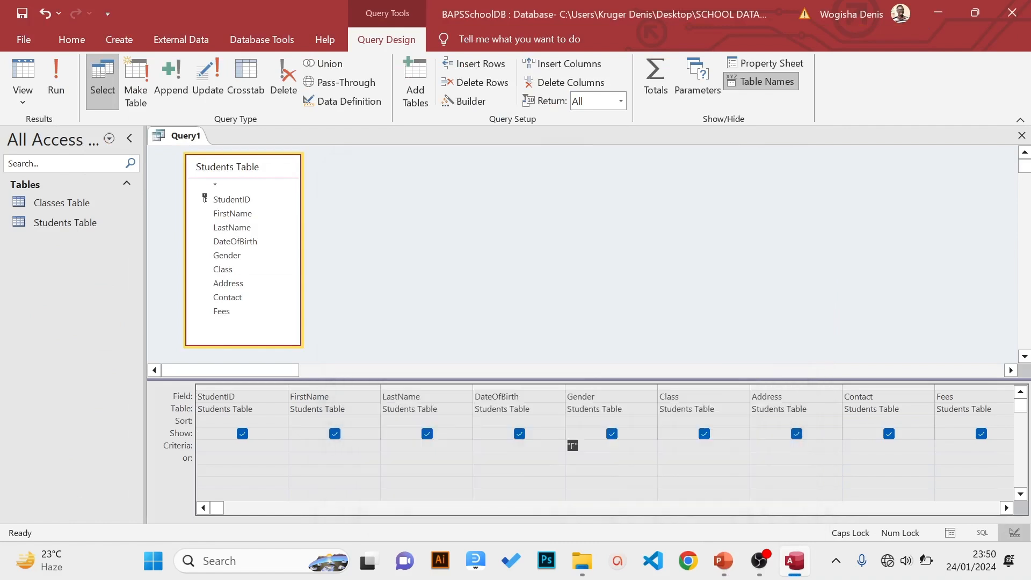
{"action": "left_click", "coordinate": [581, 446]}
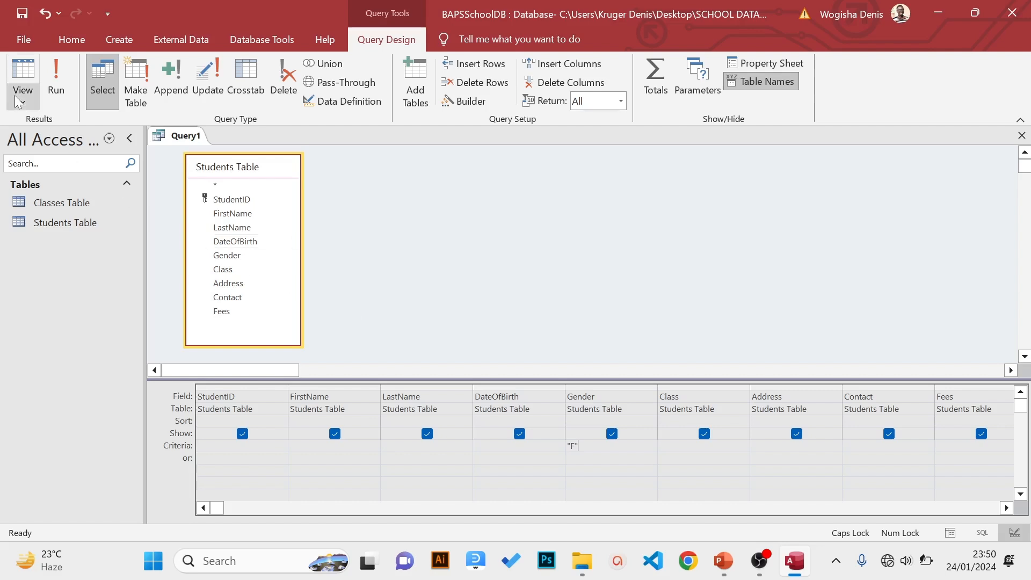
Run the query and check the Gender values of the returned records
{"action": "left_click", "coordinate": [51, 84]}
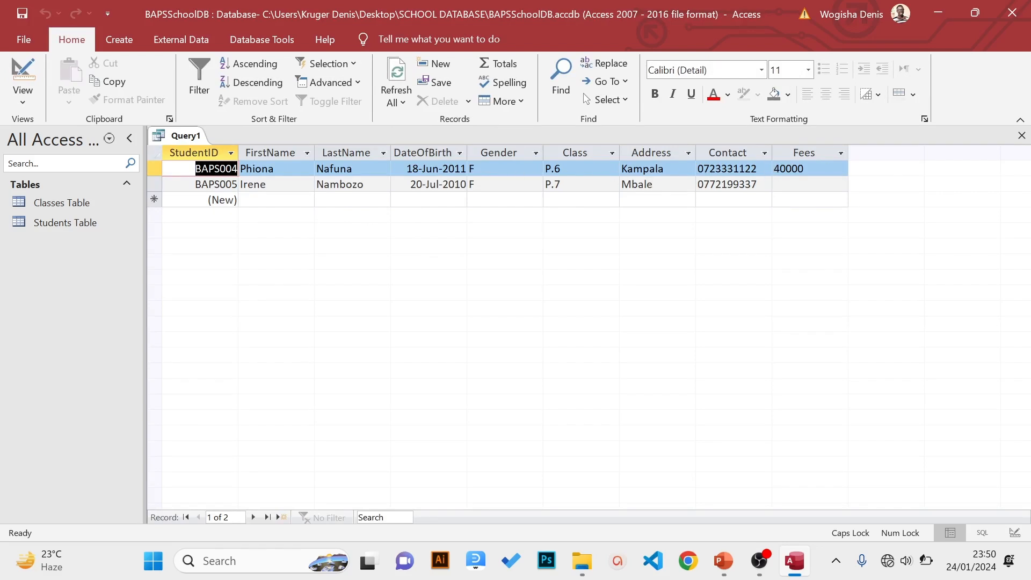
{"action": "left_click", "coordinate": [500, 171]}
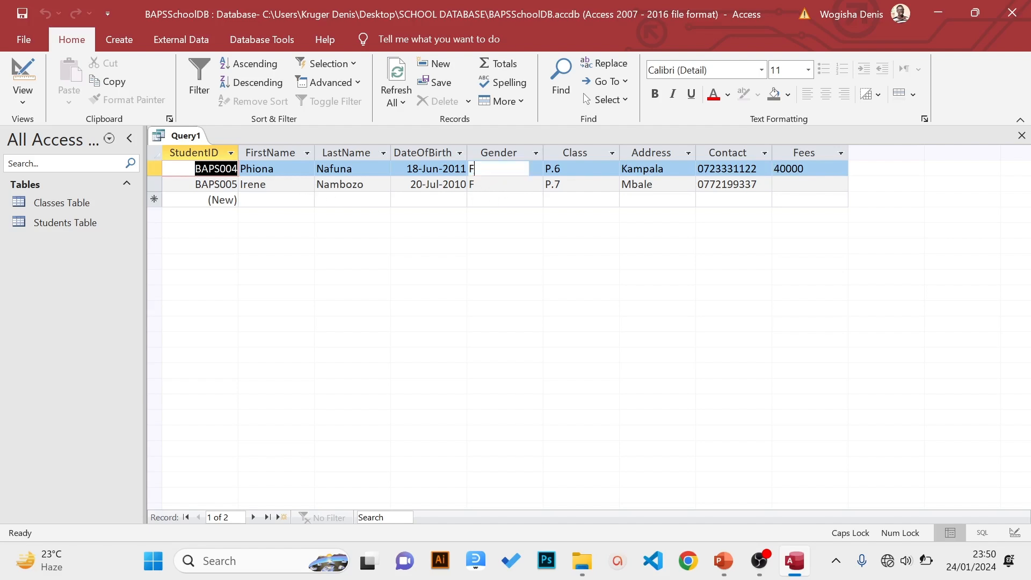
{"action": "left_click", "coordinate": [499, 185]}
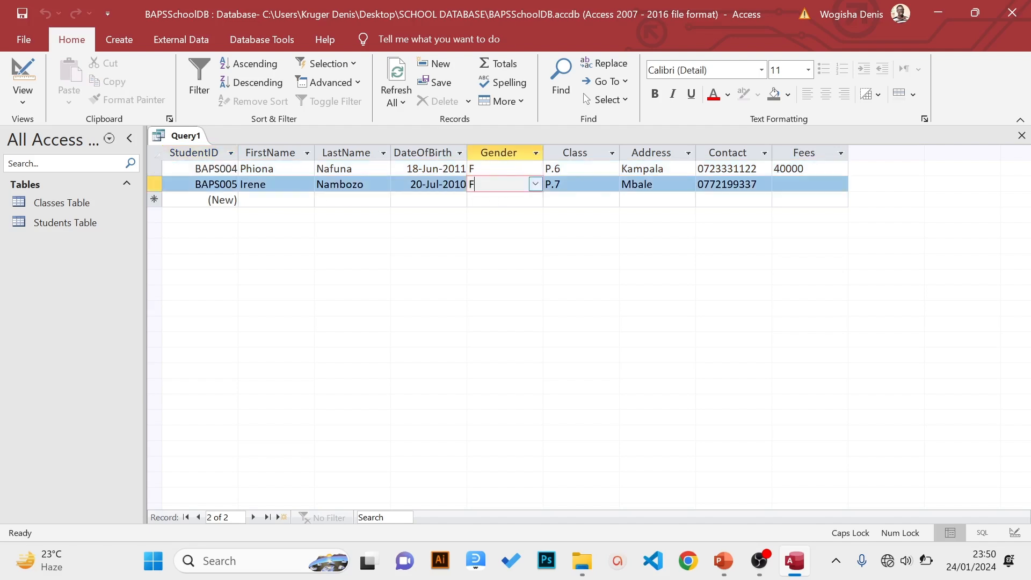
Save the query under the name Female and close it
{"action": "left_click", "coordinate": [24, 43]}
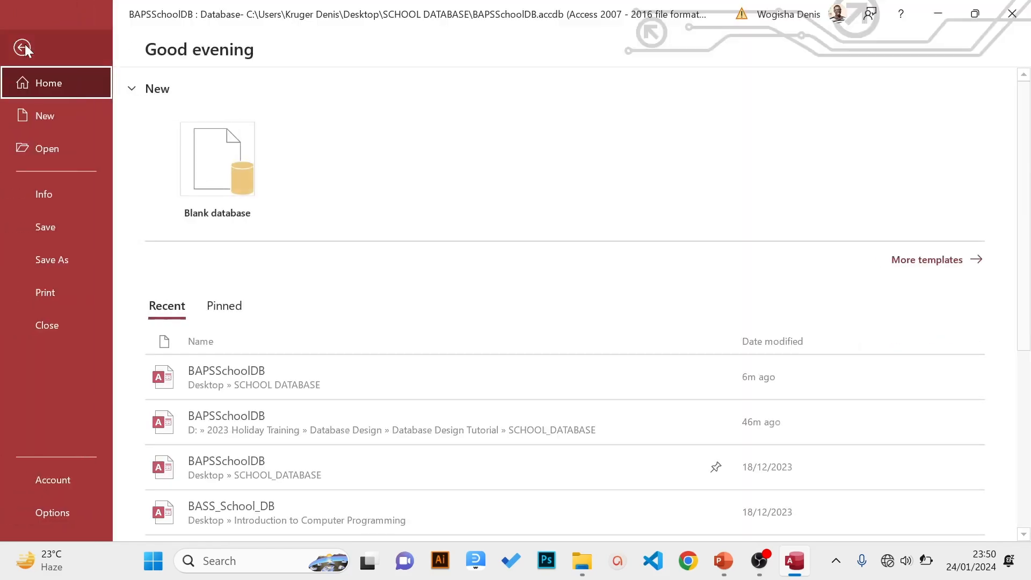
{"action": "left_click", "coordinate": [40, 221]}
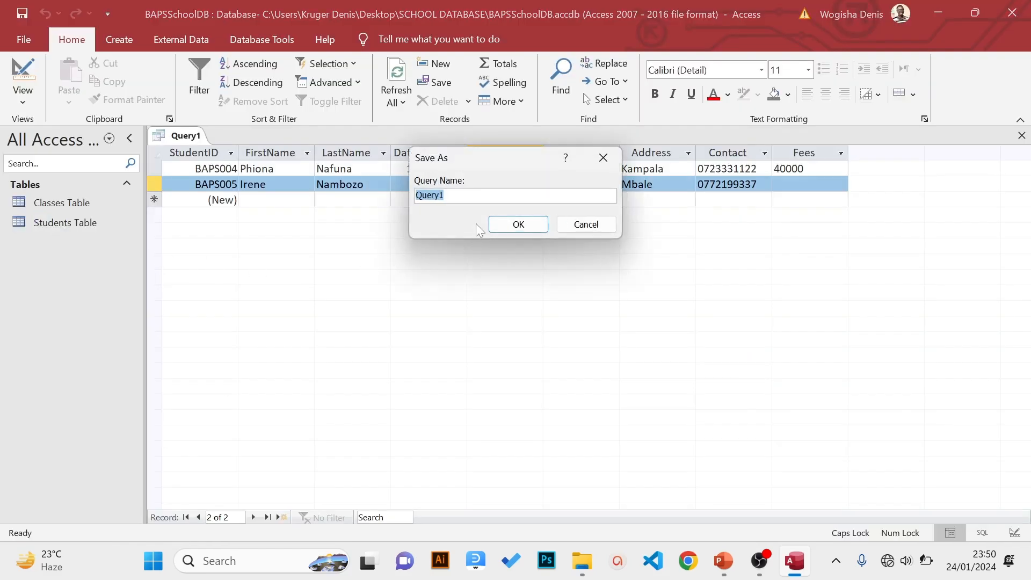
{"action": "type", "text": "fE"}
{"action": "key", "text": "BackSpace"}
{"action": "key", "text": "BackSpace"}
{"action": "key", "text": "Caps_Lock"}
{"action": "type", "text": "Female"}
{"action": "key", "text": "Return"}
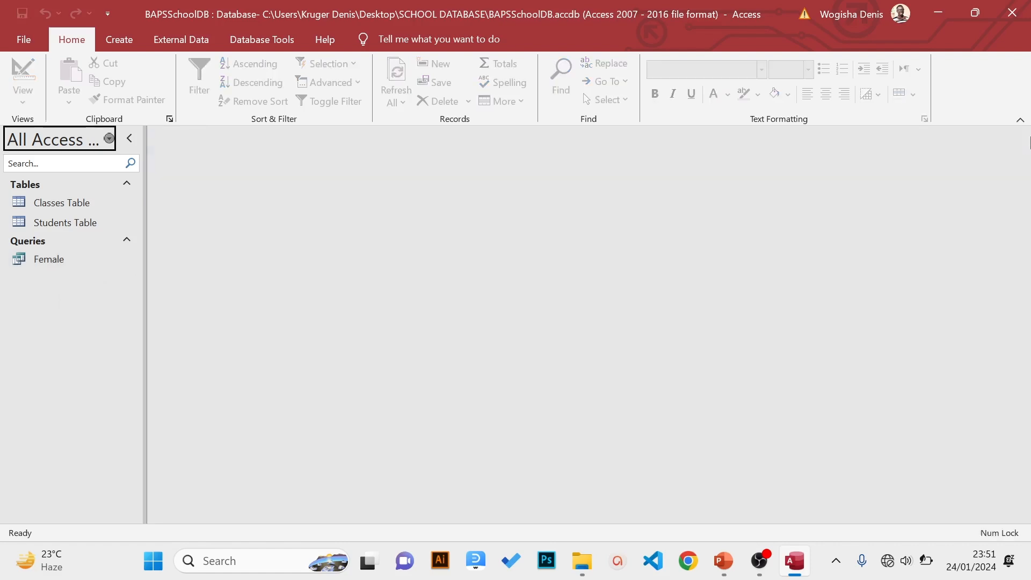
{"action": "left_click", "coordinate": [1022, 135]}
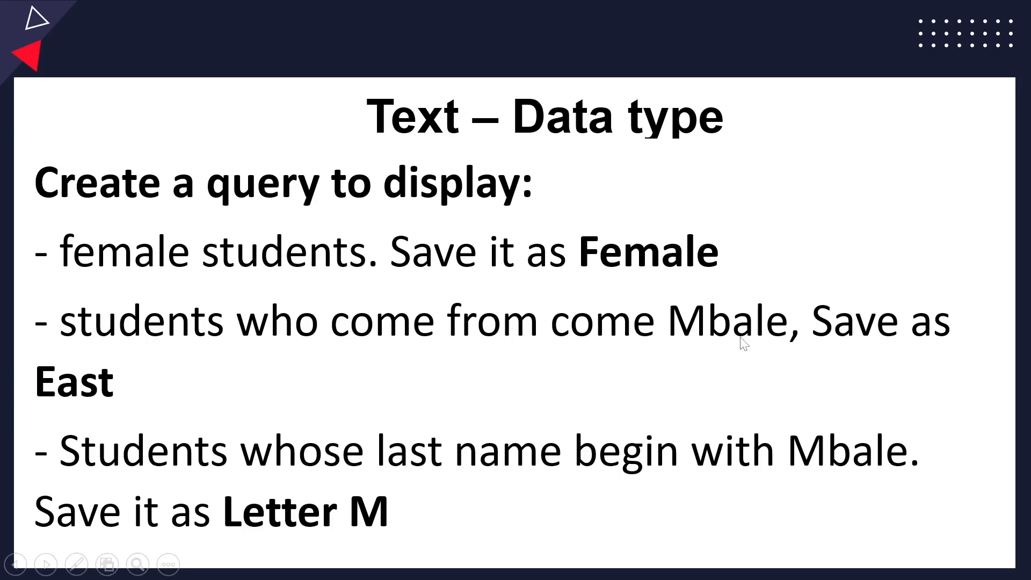
Go back to the Students Table slide in the PowerPoint presentation, check the Address column, and return to Access
{"action": "key", "text": "Left"}
{"action": "key", "text": "Left"}
{"action": "key", "text": "Left"}
{"action": "key", "text": "Left"}
{"action": "key", "text": "Left"}
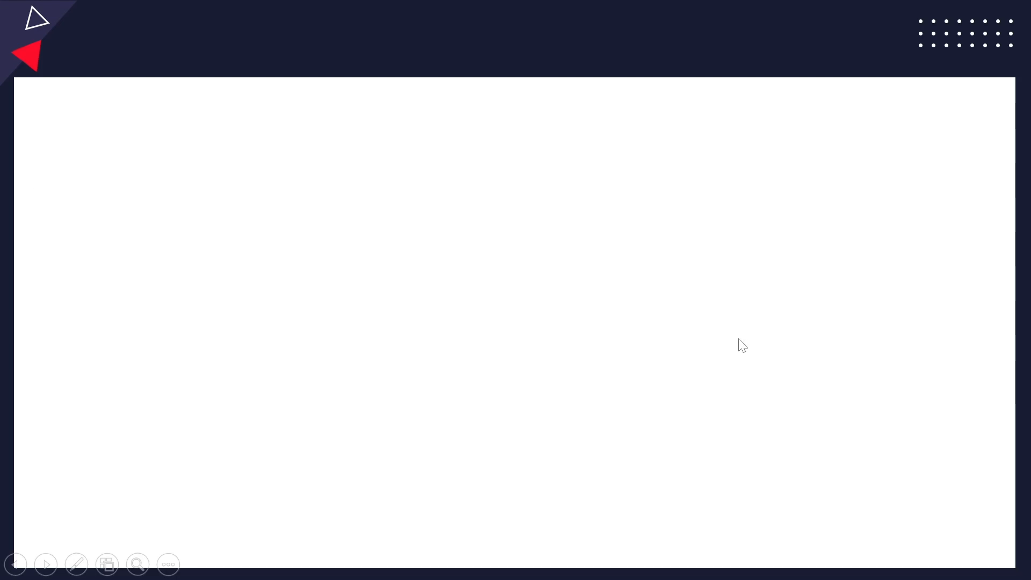
{"action": "key", "text": "Left"}
{"action": "key", "text": "Left"}
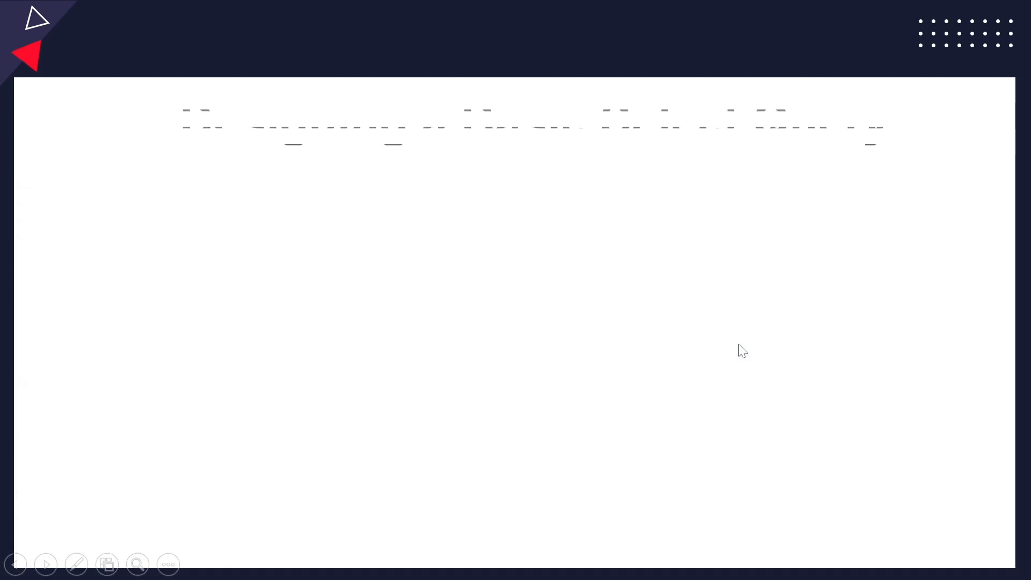
{"action": "key", "text": "Left"}
{"action": "key", "text": "Left"}
{"action": "key", "text": "Left"}
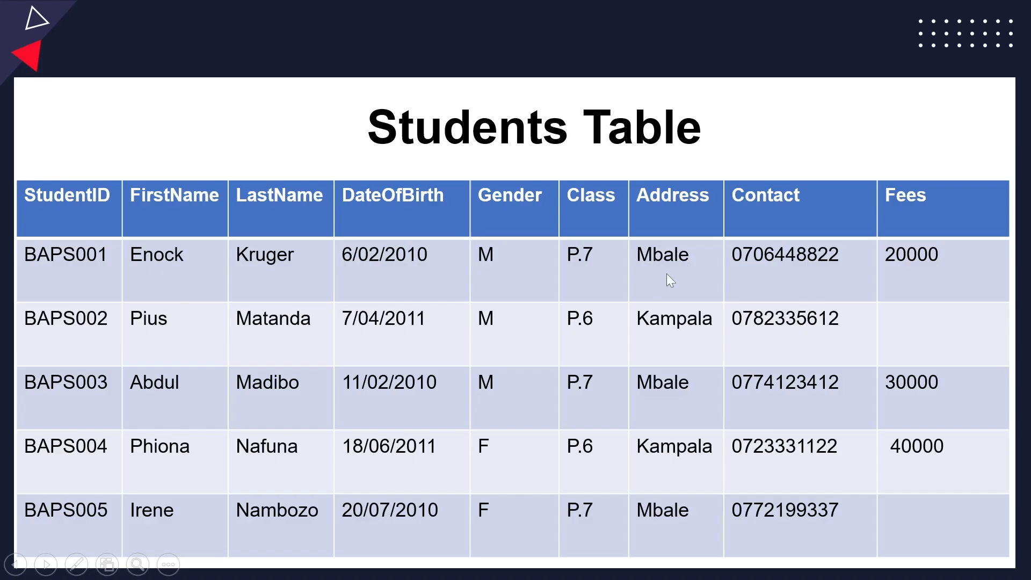
{"action": "key", "text": "alt+Tab"}
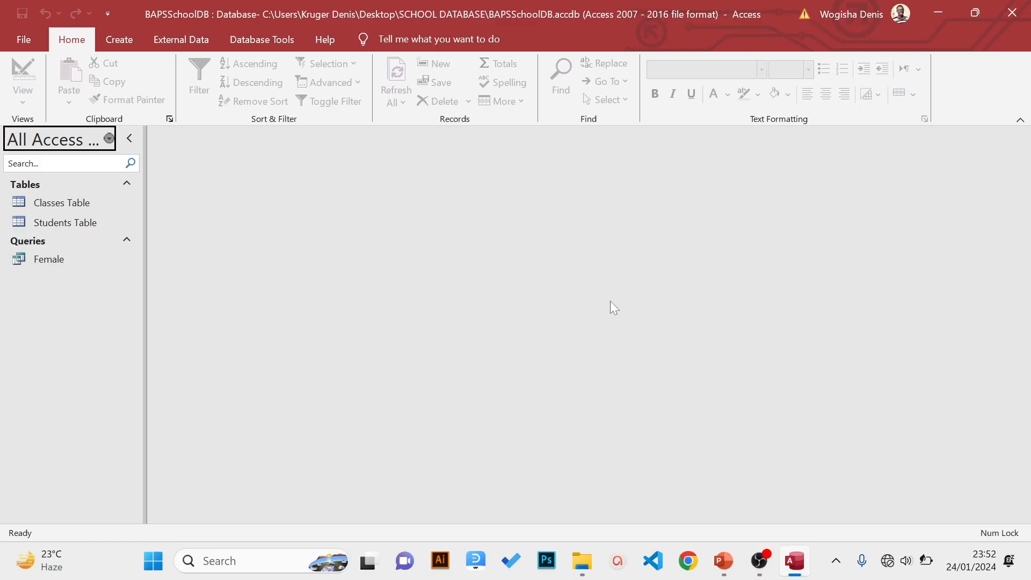
Create a new query in design view based on the Students Table and enlarge its field list to show all fields
{"action": "left_click", "coordinate": [118, 46]}
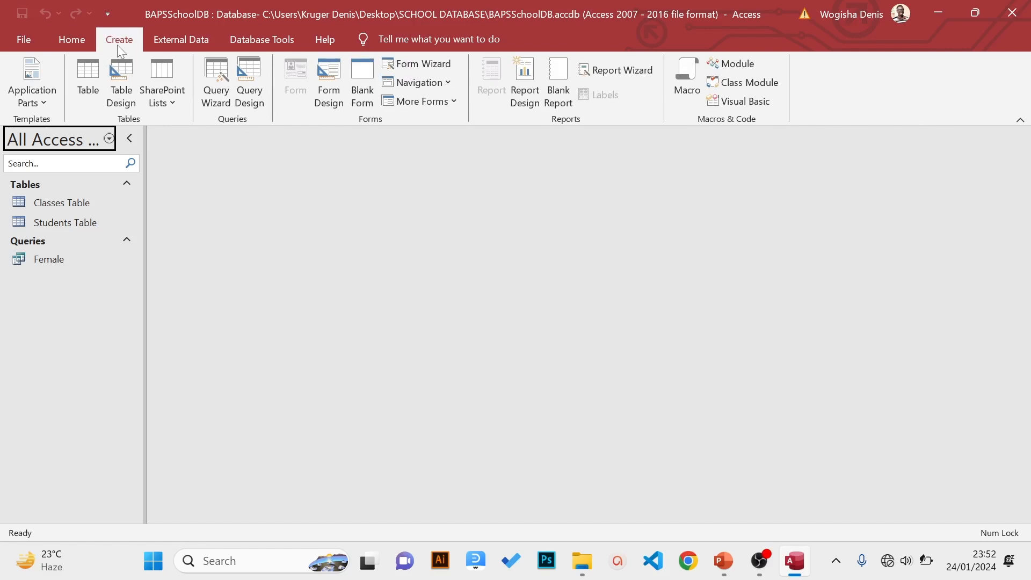
{"action": "left_click", "coordinate": [247, 77]}
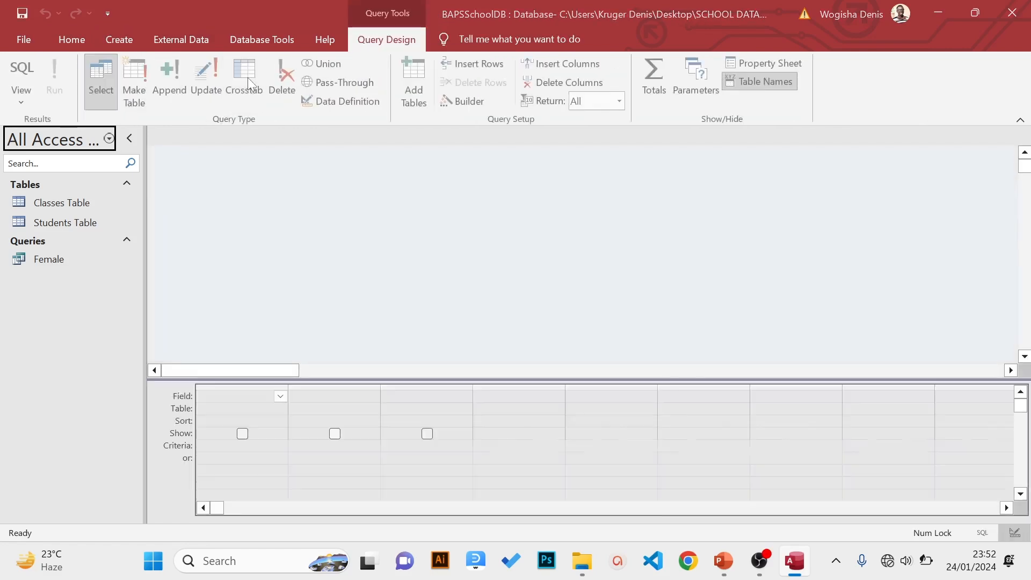
{"action": "left_click", "coordinate": [440, 208]}
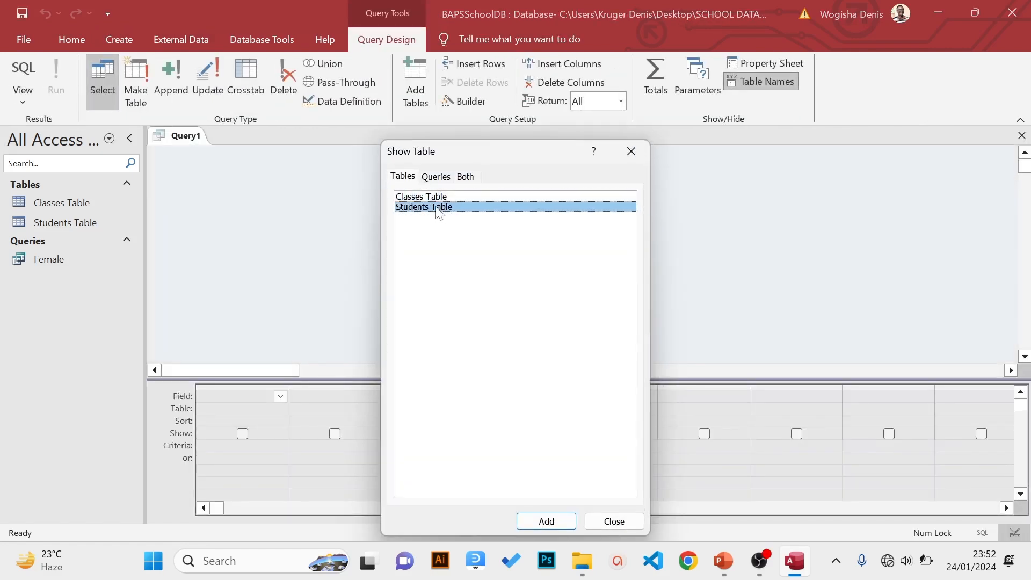
{"action": "left_click", "coordinate": [557, 520]}
{"action": "left_click", "coordinate": [614, 521]}
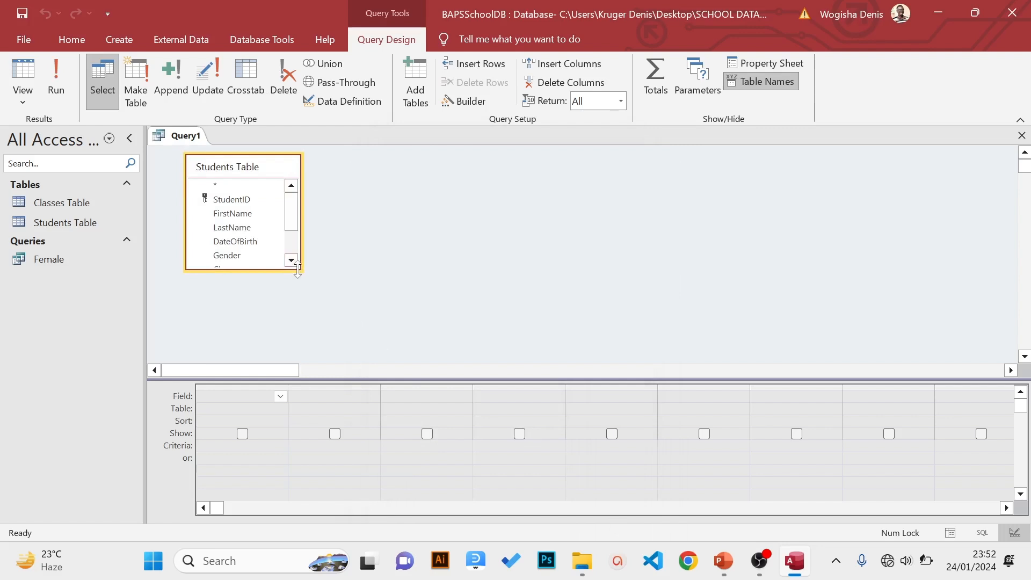
{"action": "left_click_drag", "start_coordinate": [298, 269], "coordinate": [296, 323]}
{"action": "mouse_move", "coordinate": [295, 335]}
{"action": "left_mouse_down"}
{"action": "mouse_move", "coordinate": [289, 288]}
{"action": "mouse_move", "coordinate": [281, 342]}
{"action": "left_mouse_up"}
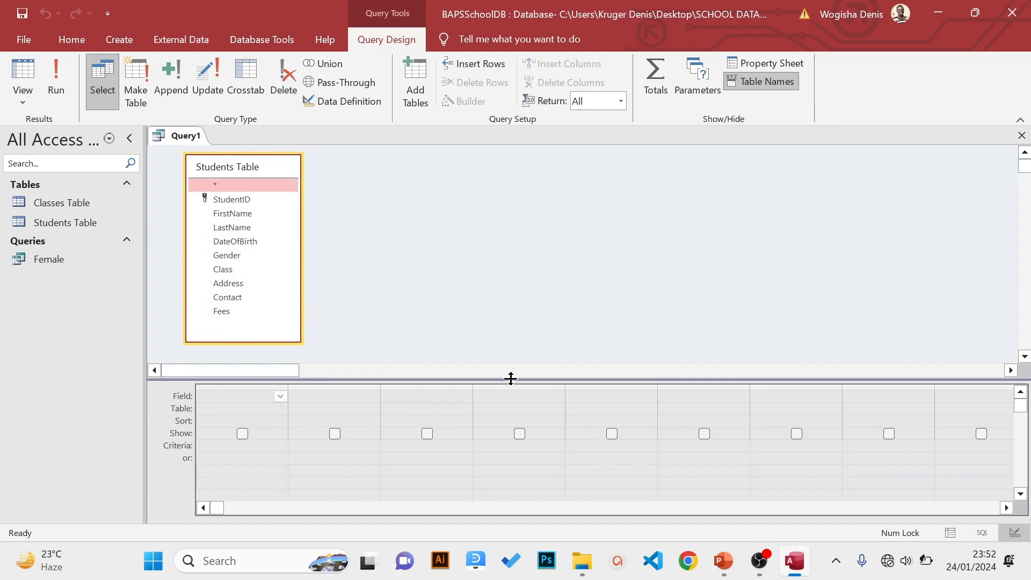
Add all Students Table fields from StudentID through Fees to the query design grid in order
{"action": "double_click", "coordinate": [231, 199]}
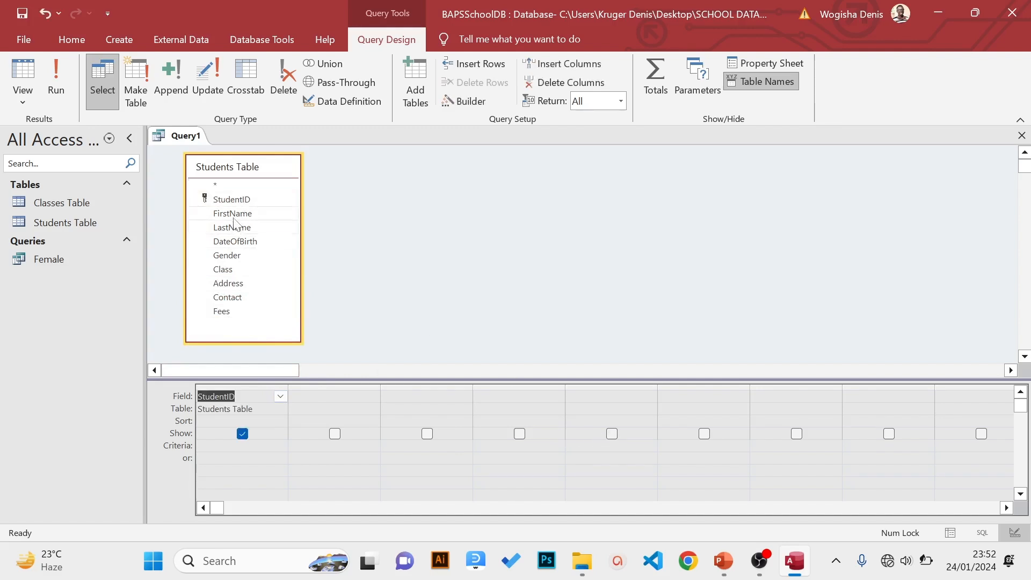
{"action": "double_click", "coordinate": [236, 215]}
{"action": "double_click", "coordinate": [234, 227]}
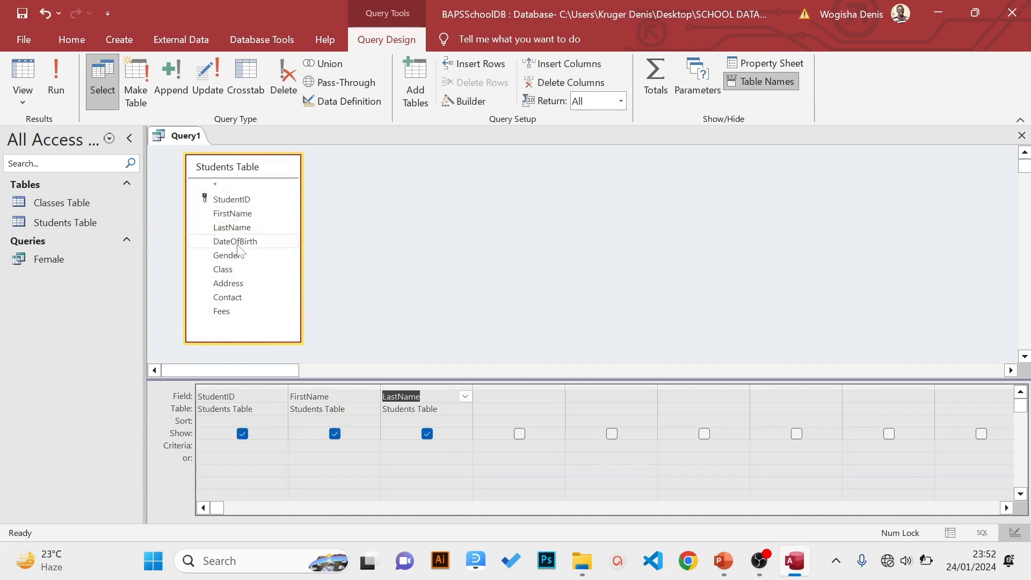
{"action": "double_click", "coordinate": [237, 242]}
{"action": "double_click", "coordinate": [229, 256]}
{"action": "left_click", "coordinate": [229, 272]}
{"action": "double_click", "coordinate": [229, 271]}
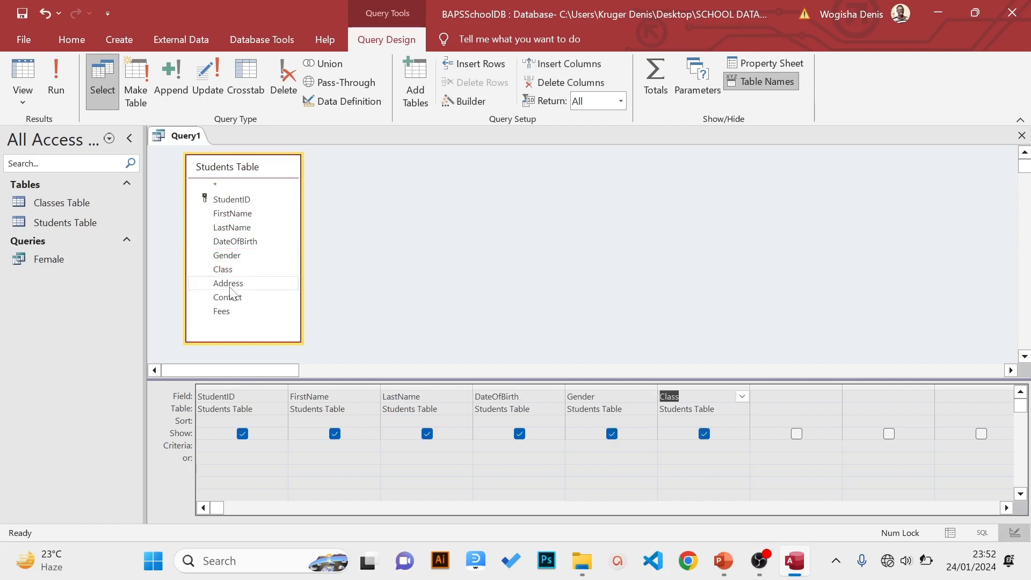
{"action": "double_click", "coordinate": [229, 284]}
{"action": "double_click", "coordinate": [228, 297]}
{"action": "double_click", "coordinate": [221, 311]}
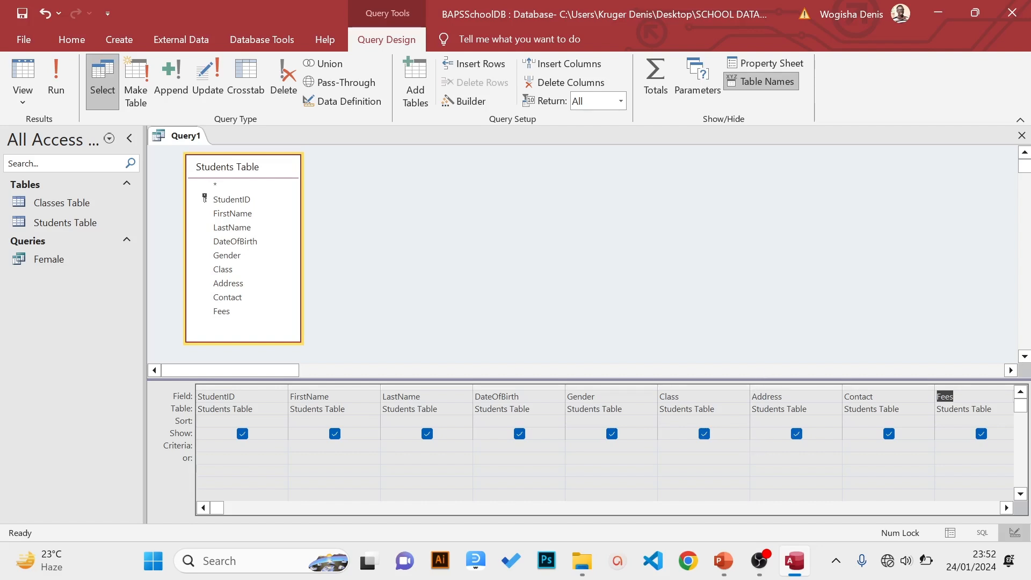
Set the Address field's criteria to mbale using the Zoom editor and display the query in Datasheet View
{"action": "left_click", "coordinate": [777, 446]}
{"action": "right_click", "coordinate": [760, 445]}
{"action": "left_click", "coordinate": [794, 415]}
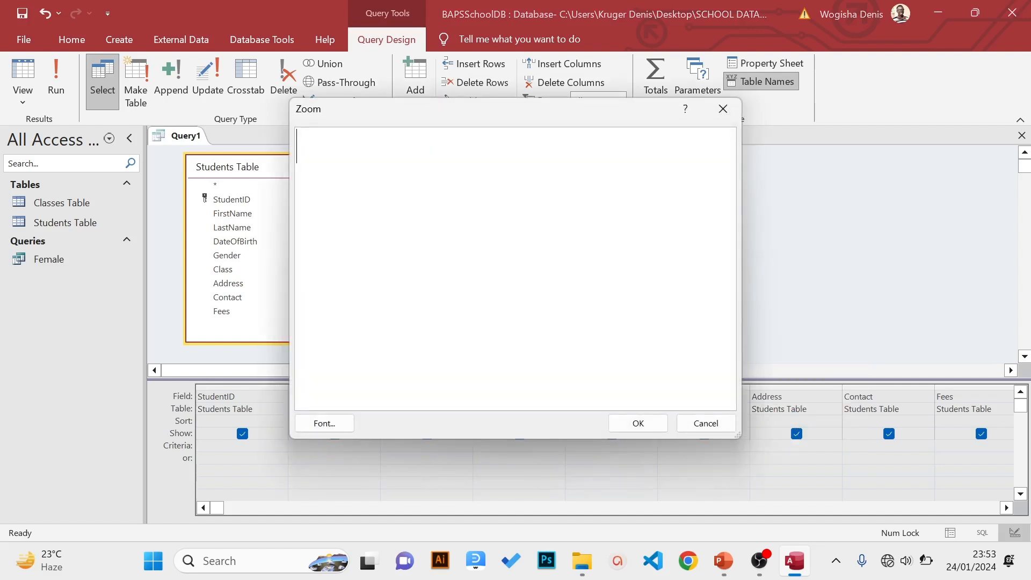
{"action": "type", "text": "mbale"}
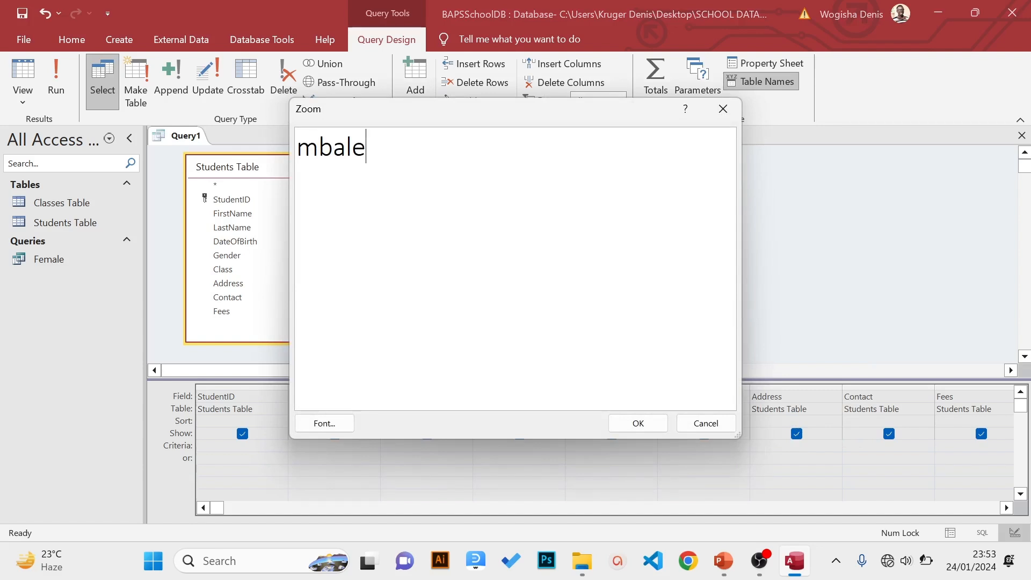
{"action": "left_click", "coordinate": [640, 425]}
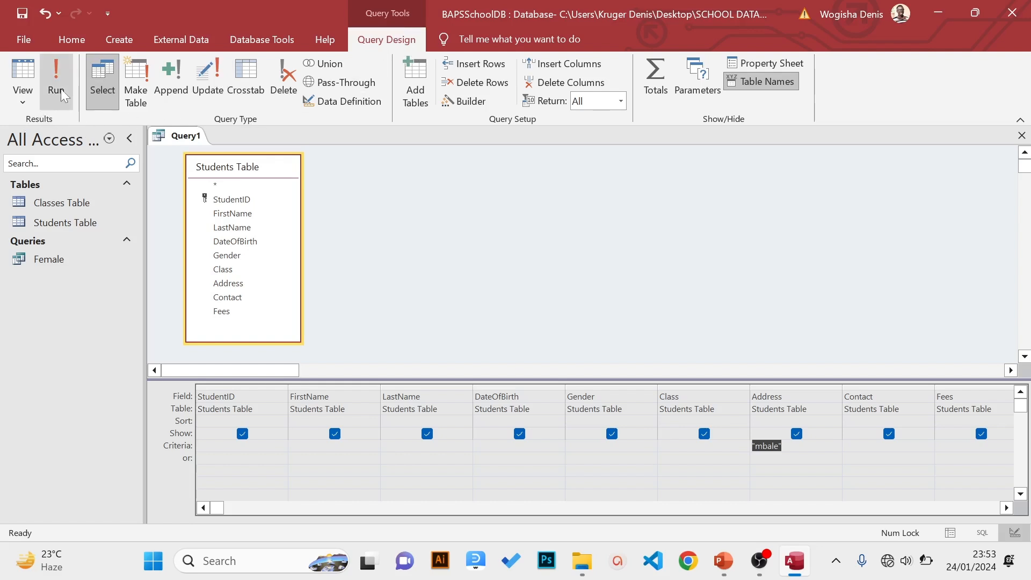
{"action": "left_click", "coordinate": [25, 101]}
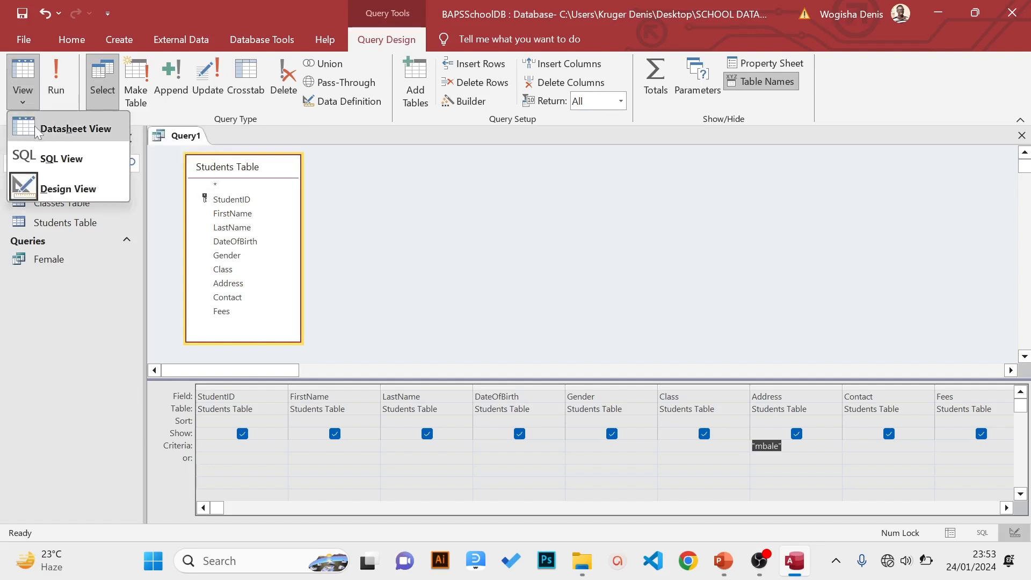
{"action": "left_click", "coordinate": [35, 125]}
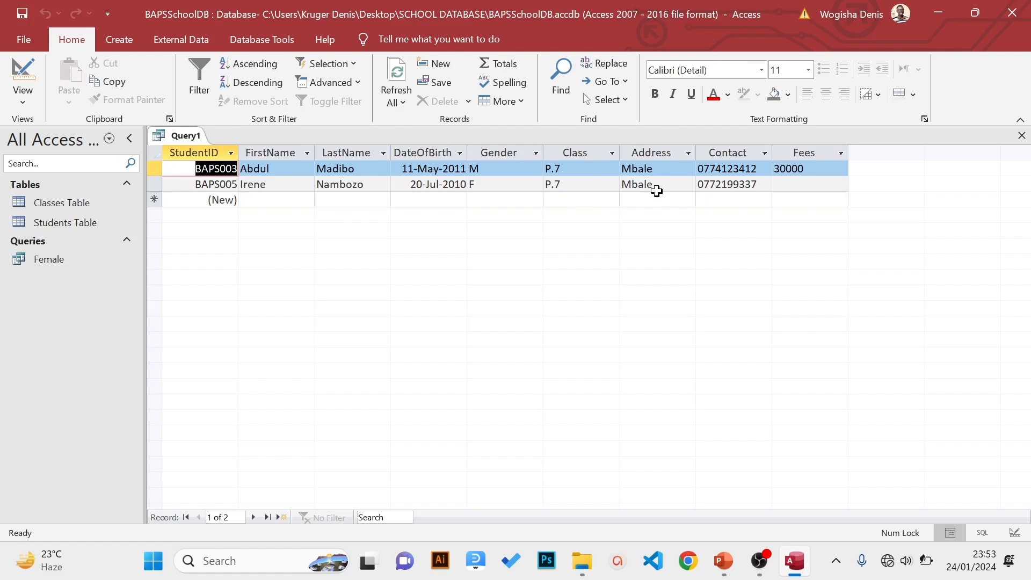
Save the Mbale students query under the name Eastern and close it
{"action": "left_click", "coordinate": [23, 39]}
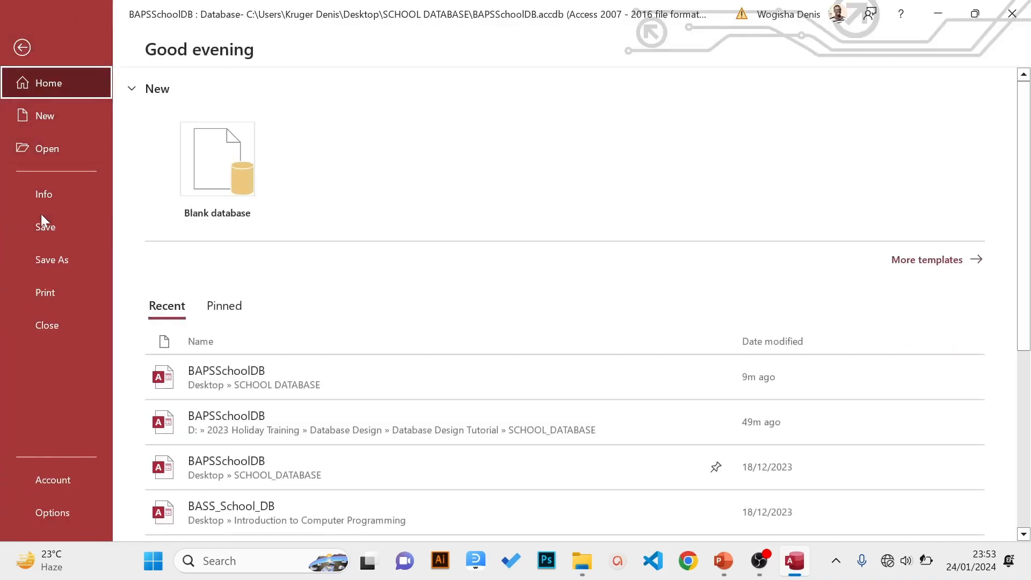
{"action": "left_click", "coordinate": [41, 220]}
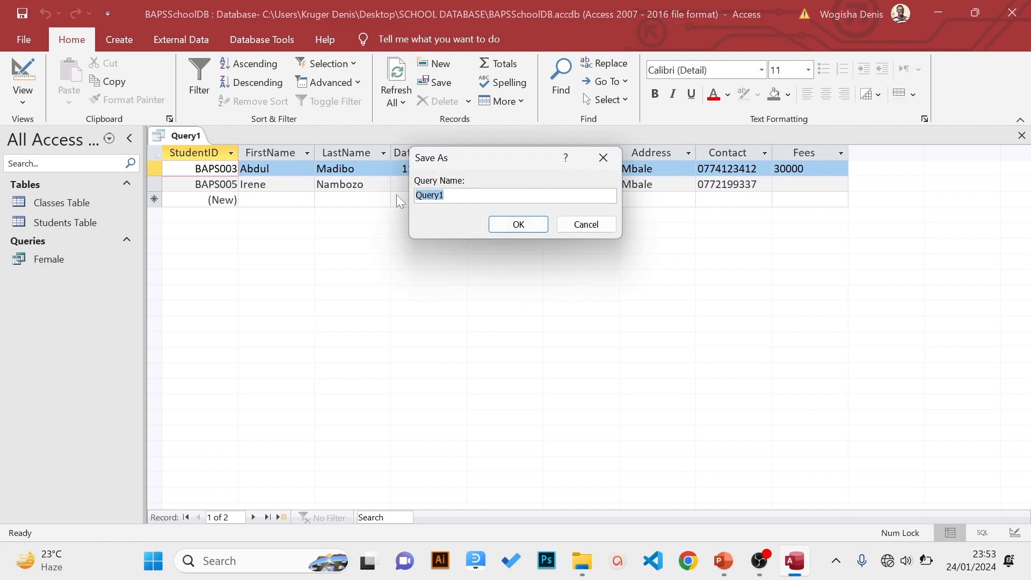
{"action": "type", "text": "Mbale"}
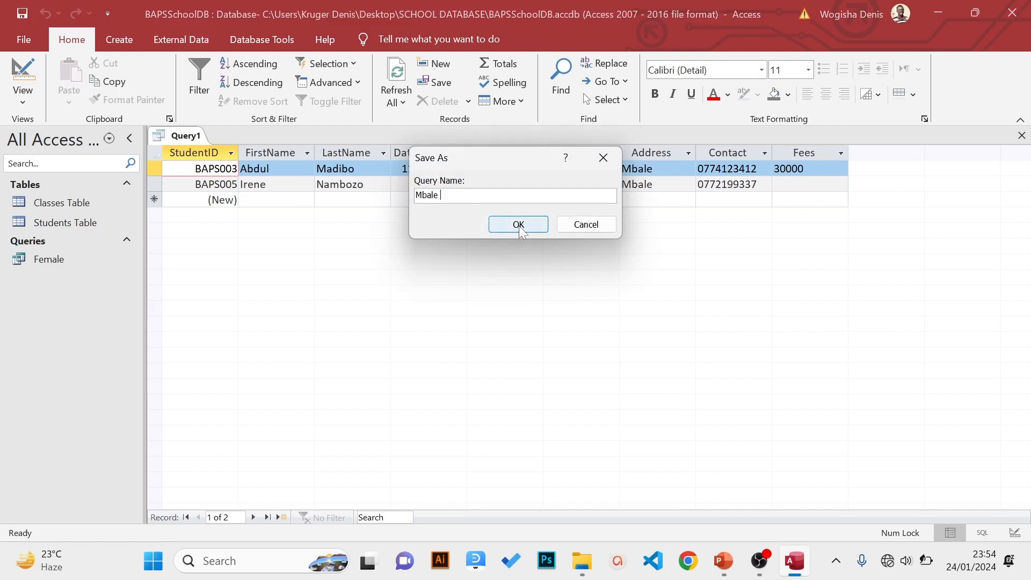
{"action": "key", "text": "BackSpace"}
{"action": "key", "text": "BackSpace"}
{"action": "key", "text": "BackSpace"}
{"action": "key", "text": "BackSpace"}
{"action": "key", "text": "BackSpace"}
{"action": "key", "text": "BackSpace"}
{"action": "type", "text": "Eas"}
{"action": "left_click", "coordinate": [518, 224]}
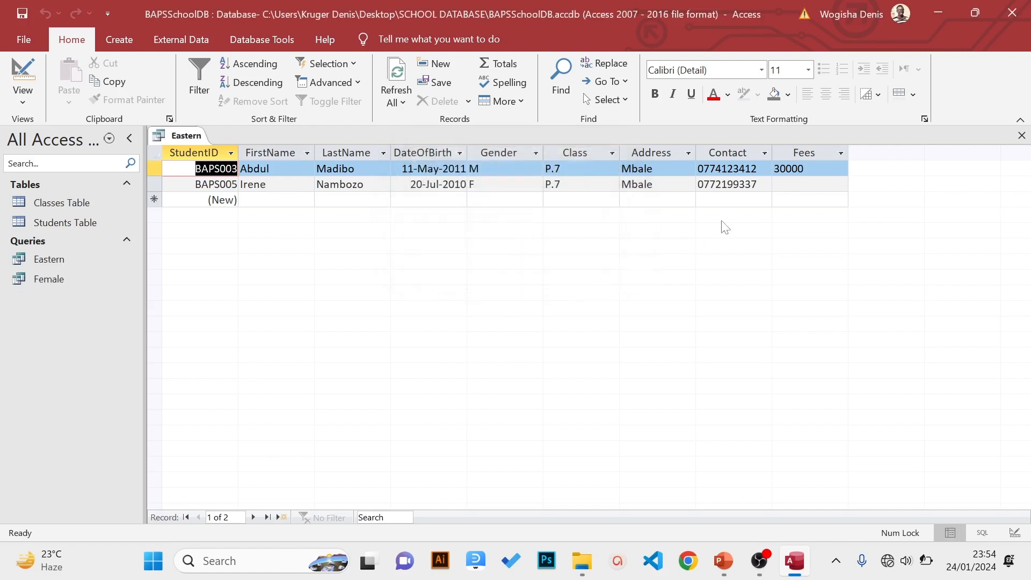
{"action": "left_click", "coordinate": [1022, 135]}
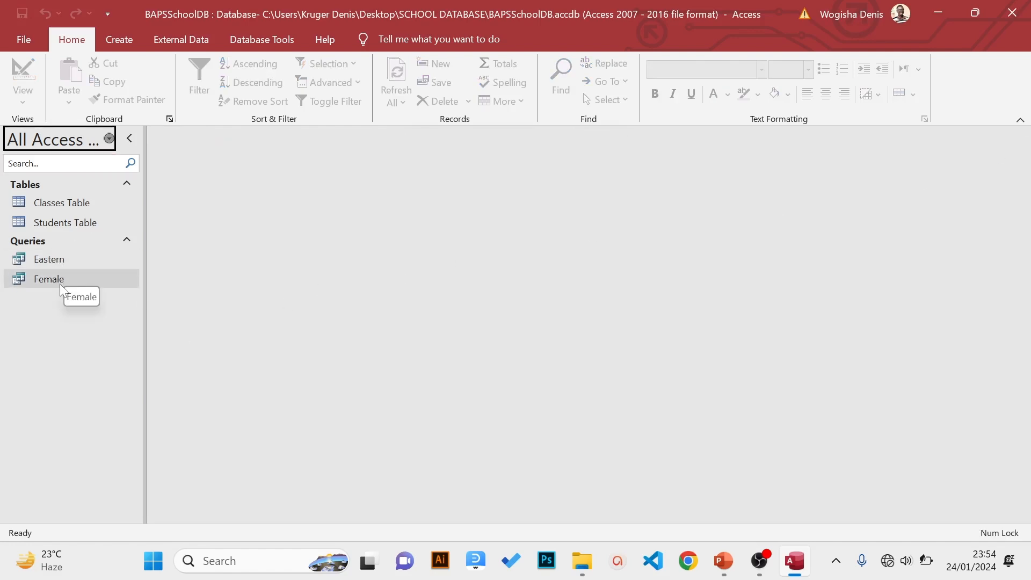
Reopen the Eastern query to check its records, close it, and read the next query task on the PowerPoint slide
{"action": "double_click", "coordinate": [52, 261]}
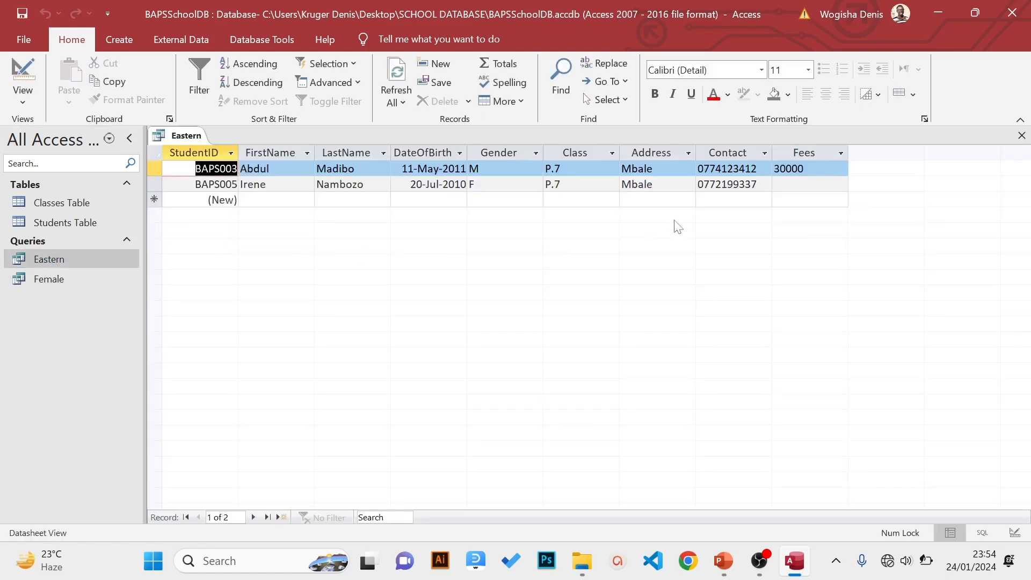
{"action": "left_click", "coordinate": [1021, 137]}
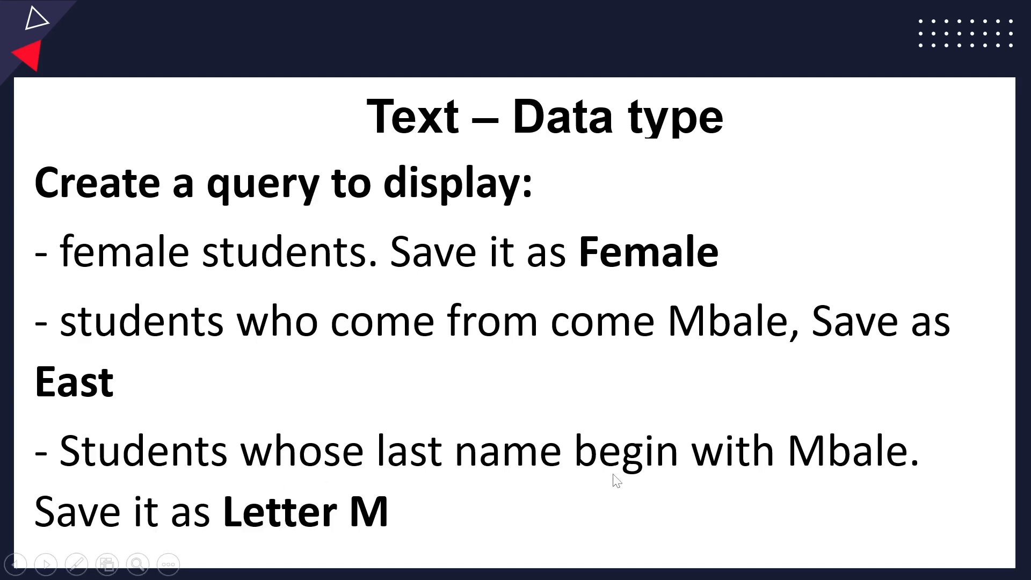
{"action": "left_click", "coordinate": [797, 465]}
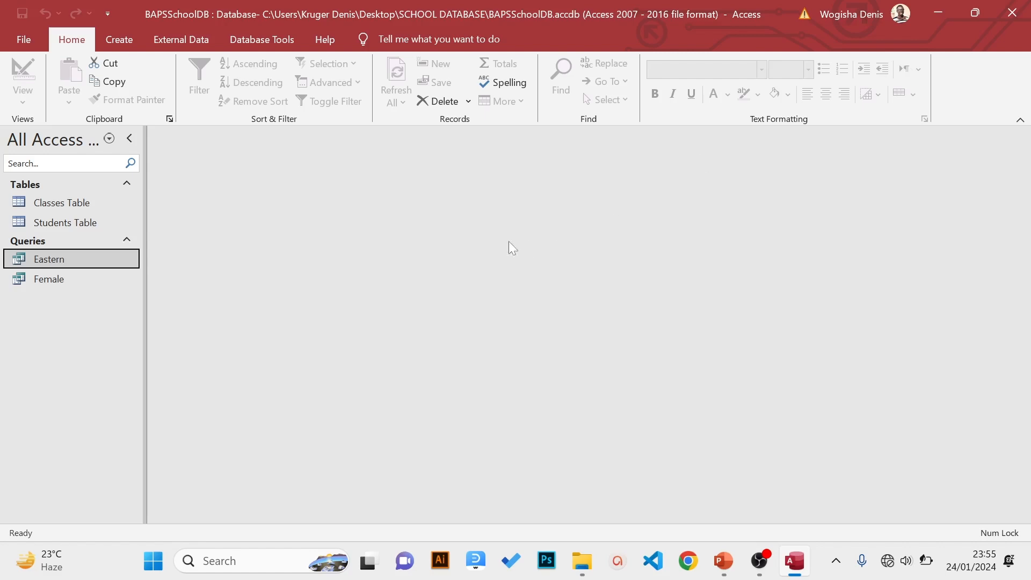
Start another query in design view and add the Students Table as its source
{"action": "left_click", "coordinate": [119, 43]}
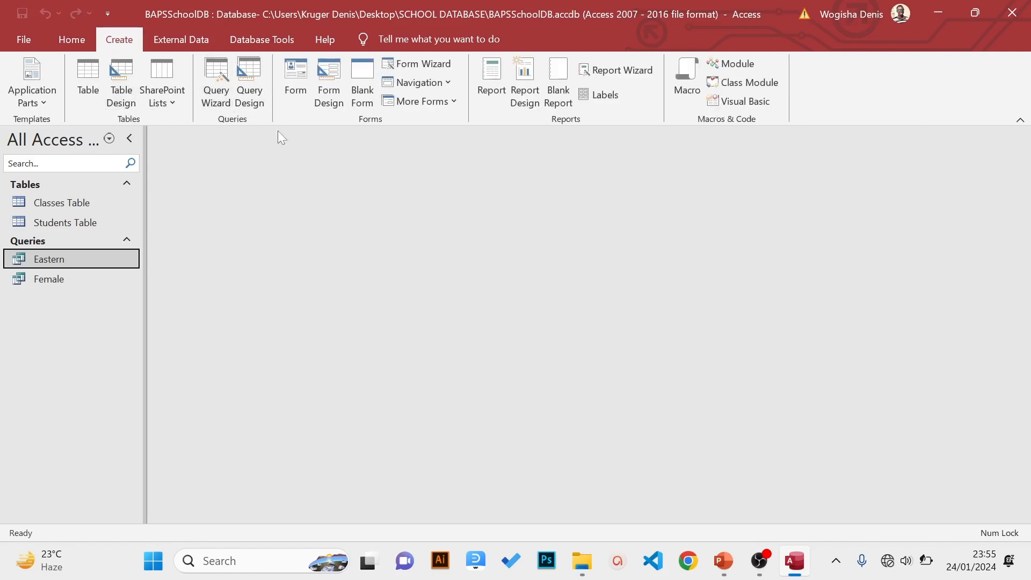
{"action": "left_click", "coordinate": [250, 75]}
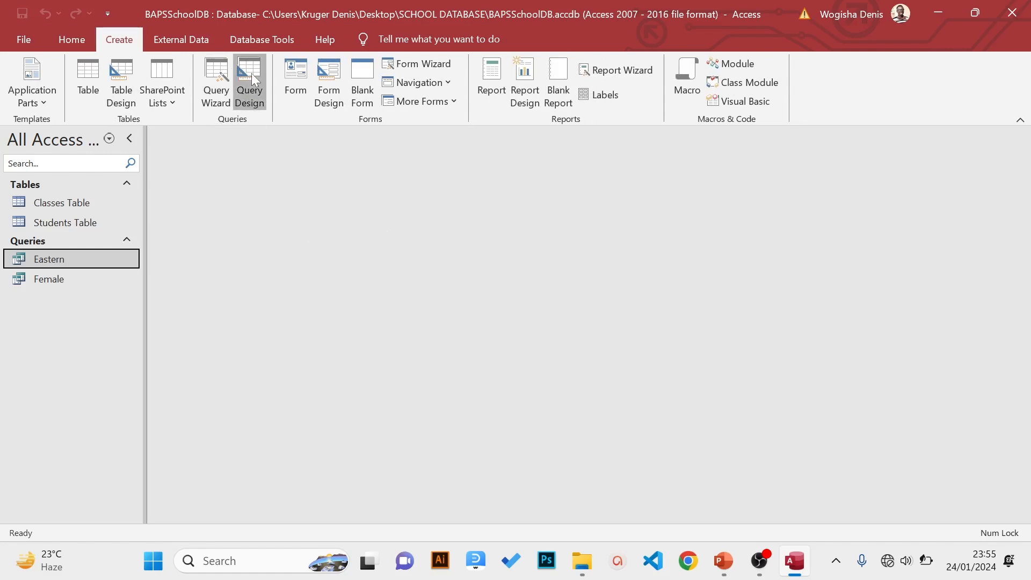
{"action": "left_click", "coordinate": [404, 208]}
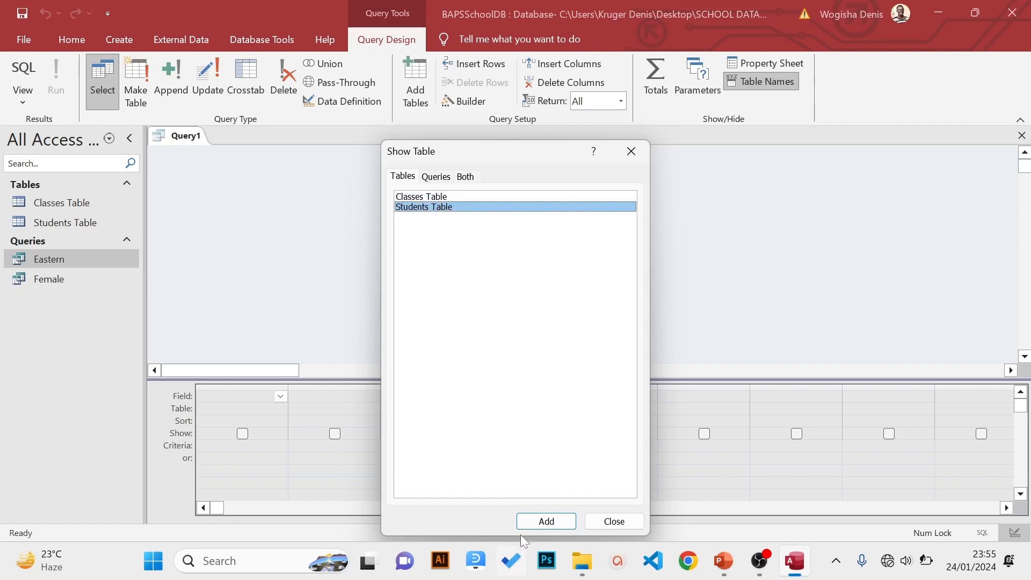
{"action": "left_click", "coordinate": [526, 521]}
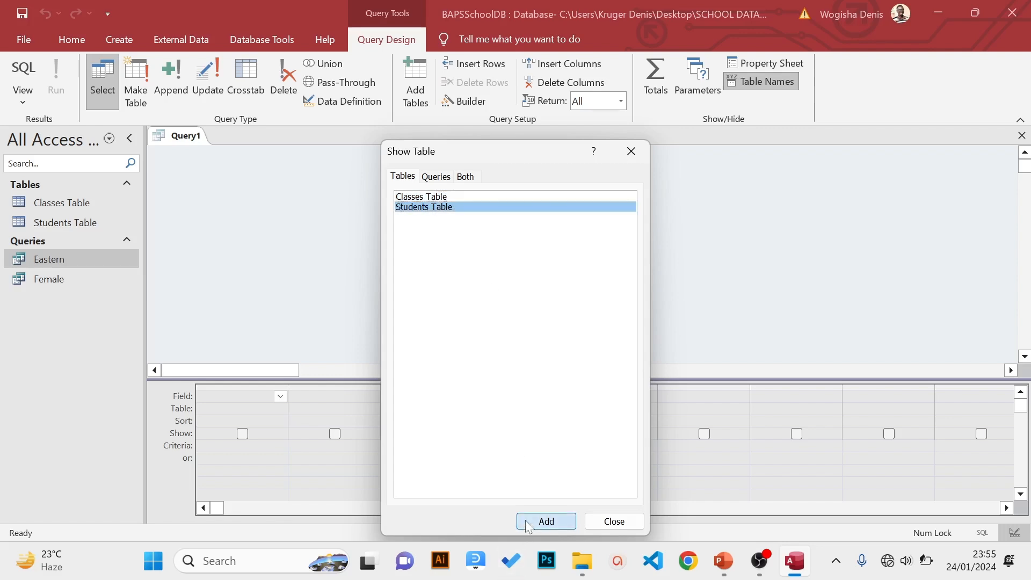
{"action": "left_click", "coordinate": [598, 527]}
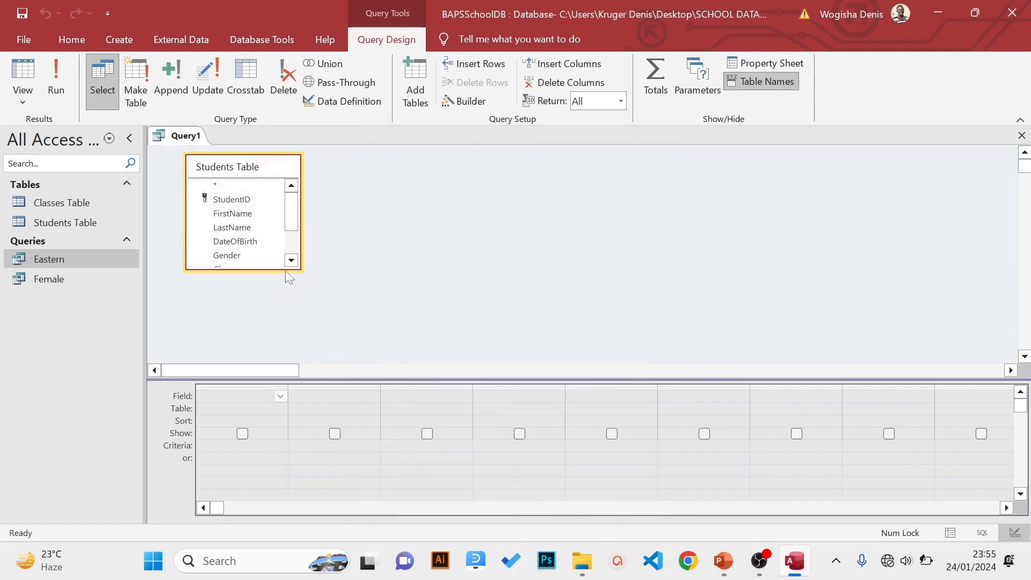
Enlarge the Students Table field list and add all its fields, from StudentID to Fees, to the query design grid
{"action": "left_click_drag", "start_coordinate": [285, 270], "coordinate": [286, 337]}
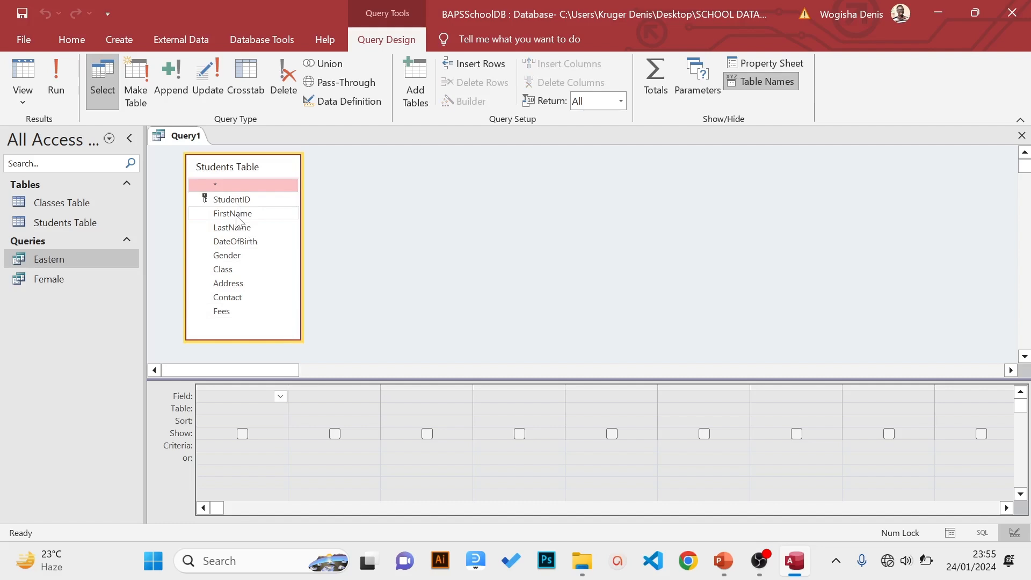
{"action": "left_click", "coordinate": [231, 199]}
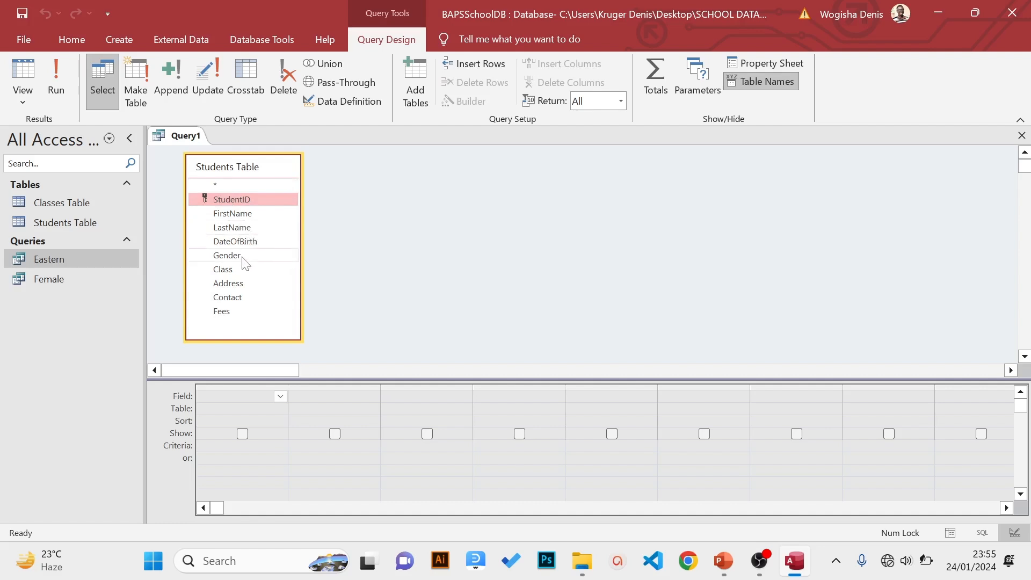
{"action": "left_click", "coordinate": [209, 311], "text": "shift"}
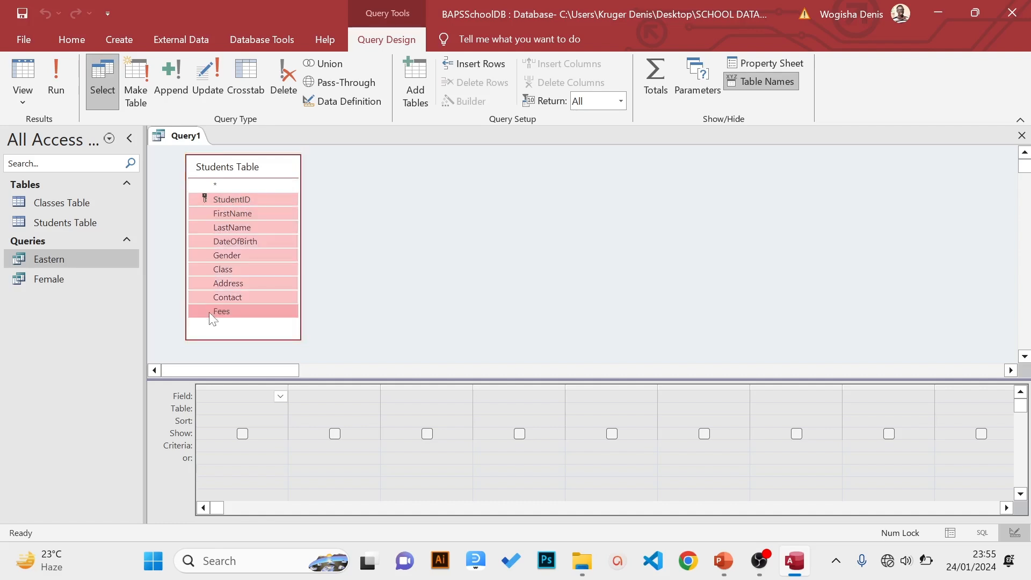
{"action": "left_click", "coordinate": [222, 199]}
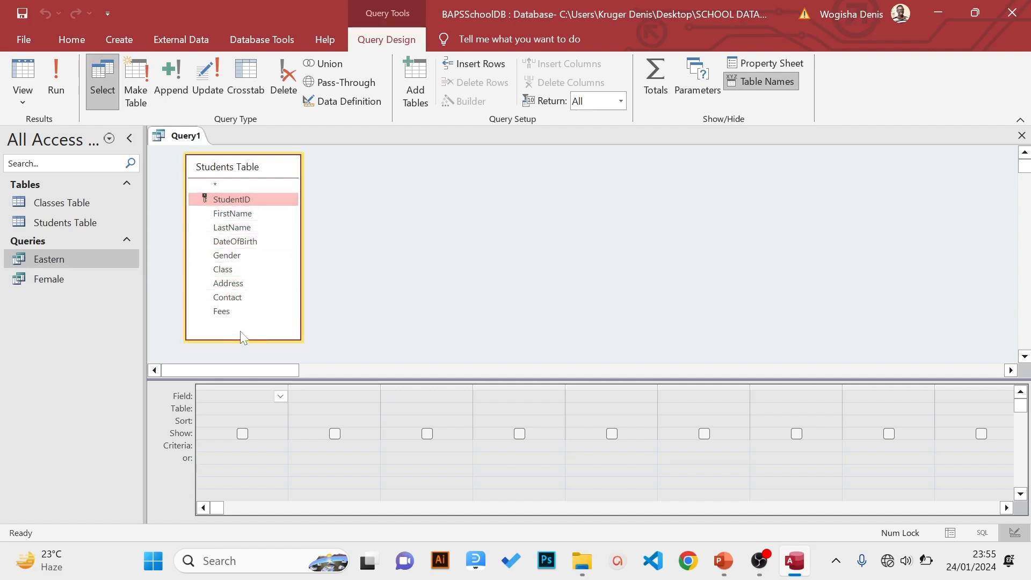
{"action": "left_click", "coordinate": [228, 313], "text": "shift"}
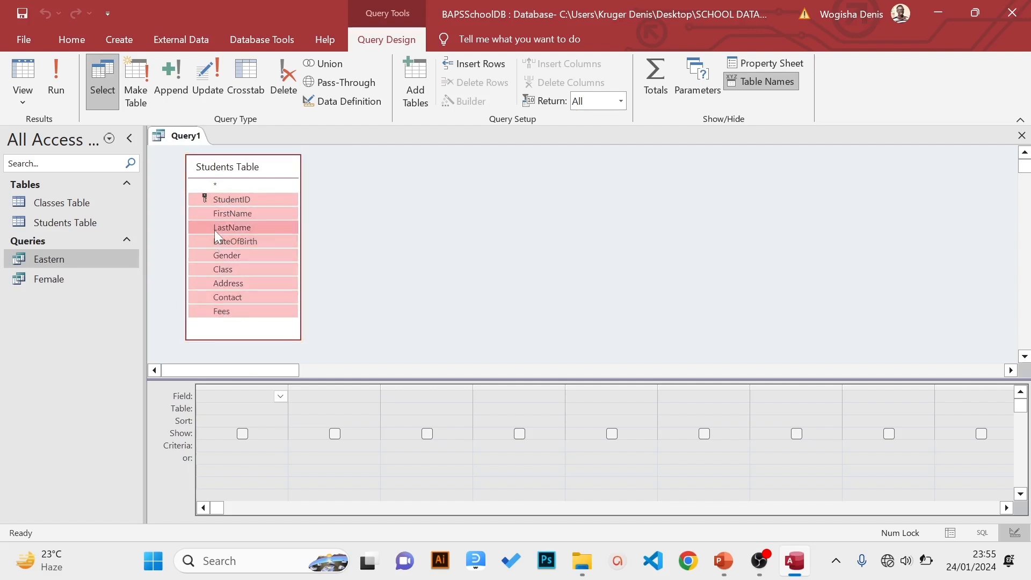
{"action": "left_click_drag", "start_coordinate": [214, 230], "coordinate": [242, 414]}
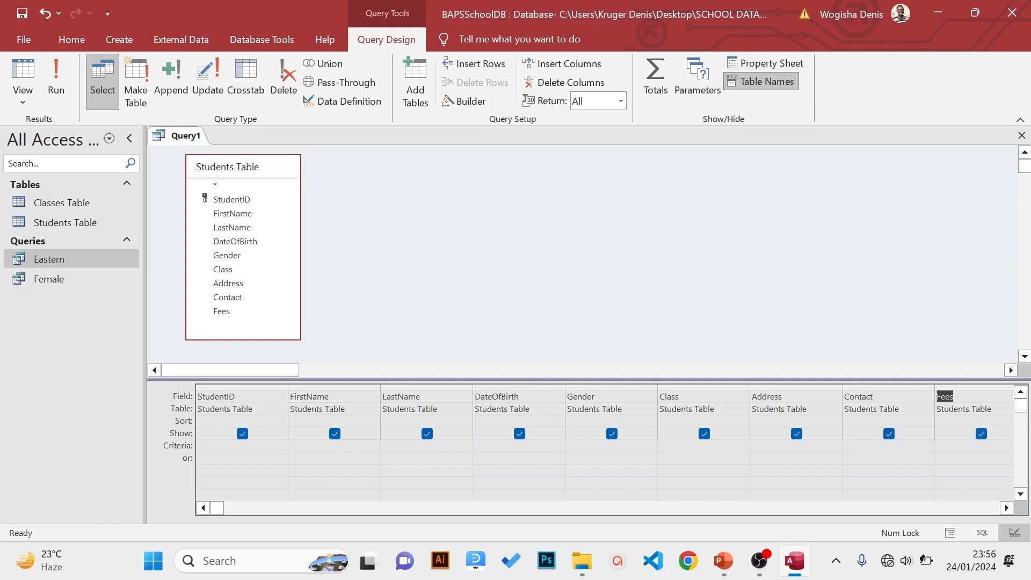
{"action": "left_click", "coordinate": [392, 446]}
{"action": "right_click", "coordinate": [394, 444]}
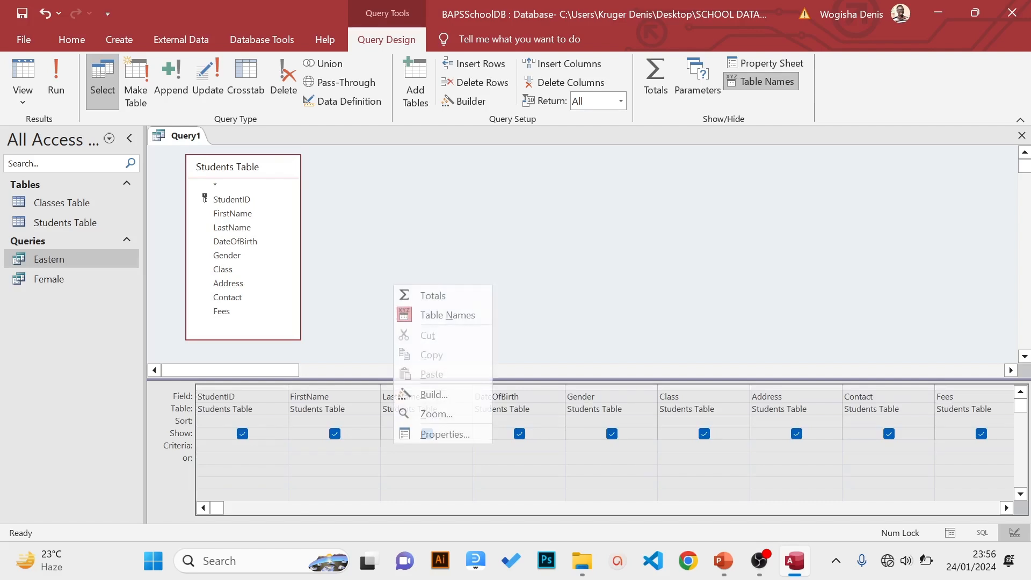
{"action": "left_click", "coordinate": [438, 414]}
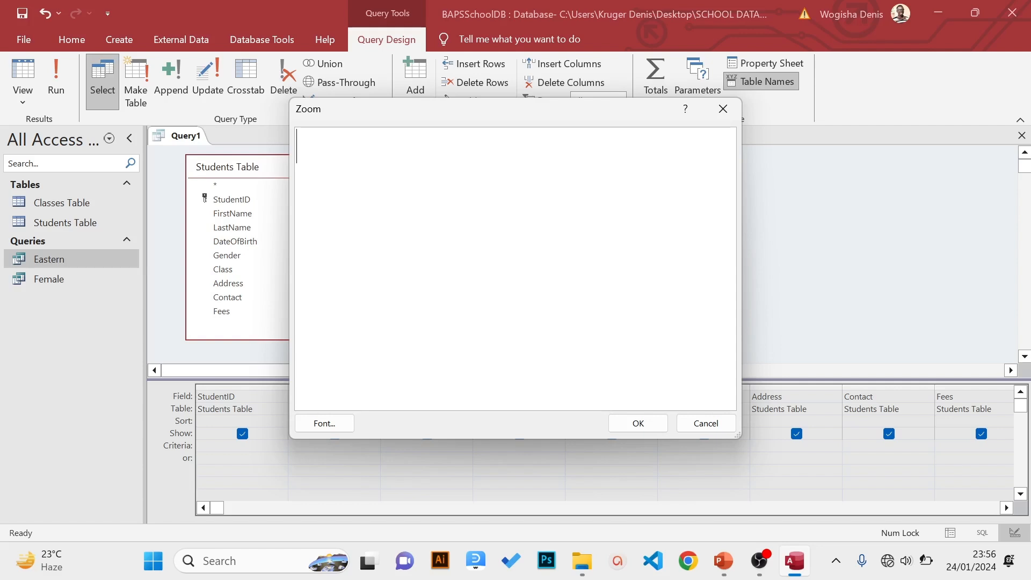
{"action": "type", "text": "*M"}
{"action": "mouse_move", "coordinate": [582, 561]}
{"action": "left_click", "coordinate": [637, 423]}
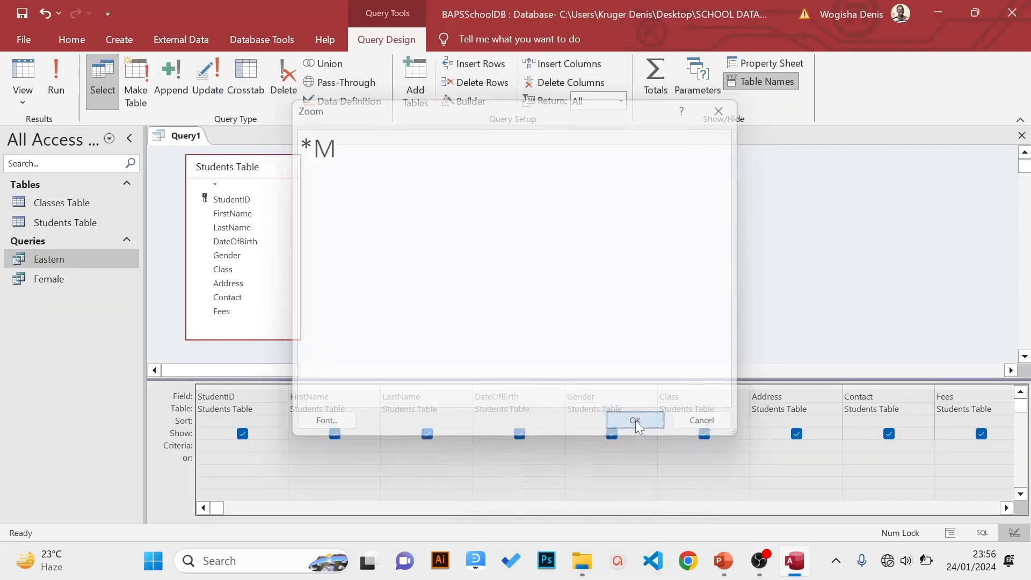
{"action": "key", "text": "Delete"}
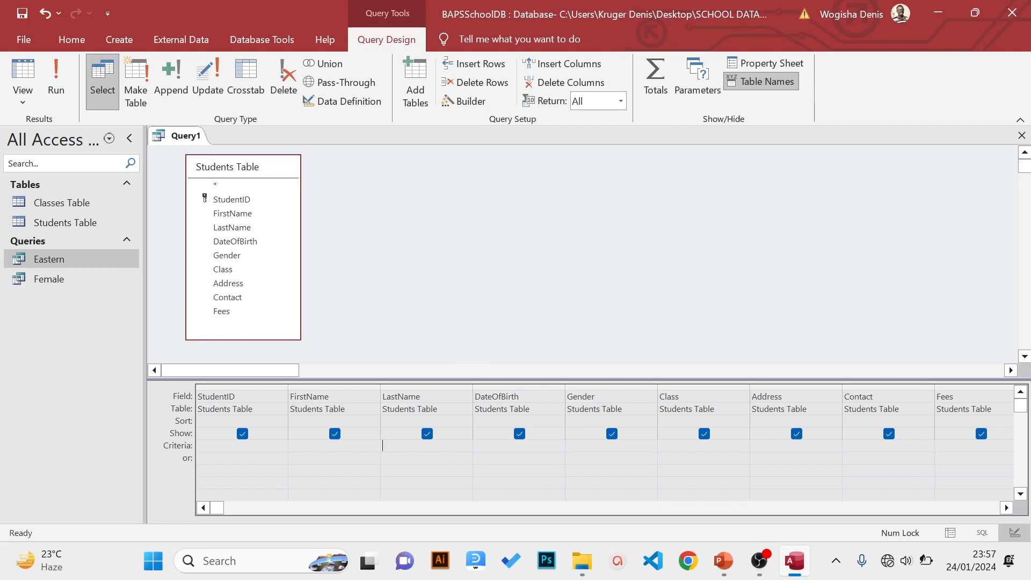
Set the LastName field's criteria to M* using the Zoom editor, run the query, and check the last names returned
{"action": "right_click", "coordinate": [398, 446]}
{"action": "left_click", "coordinate": [458, 417]}
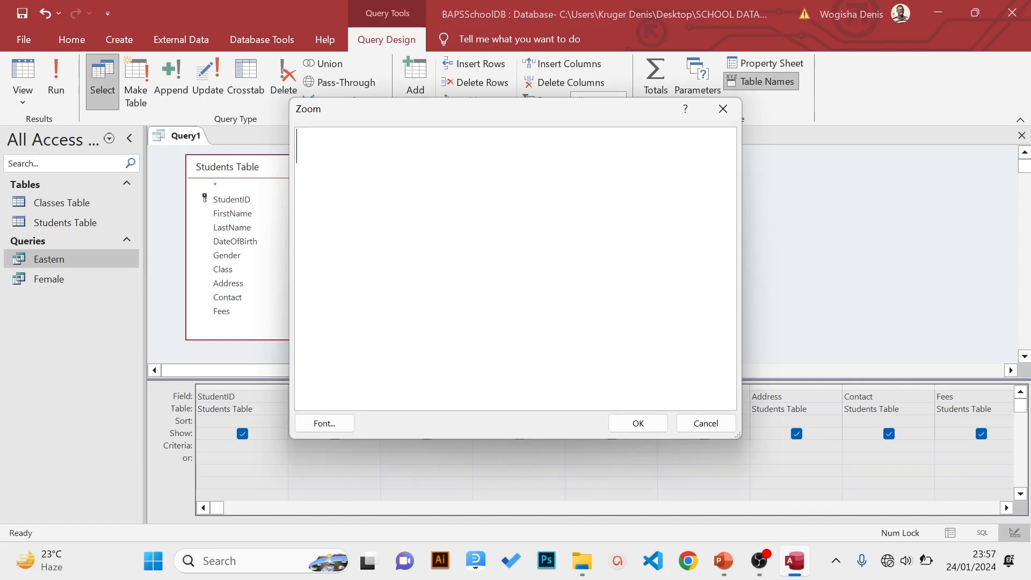
{"action": "type", "text": "M*"}
{"action": "left_click", "coordinate": [638, 423]}
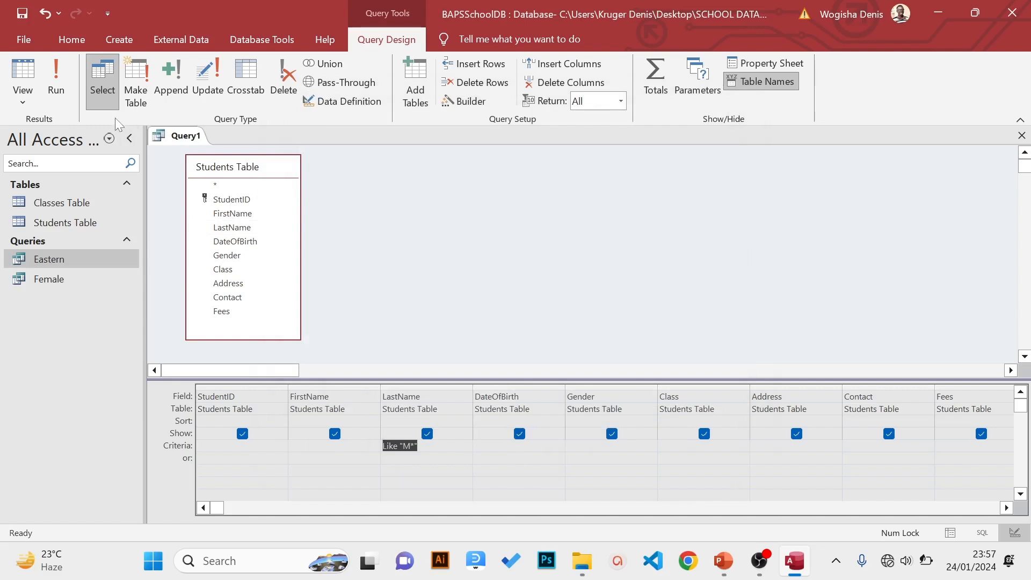
{"action": "left_click", "coordinate": [66, 90]}
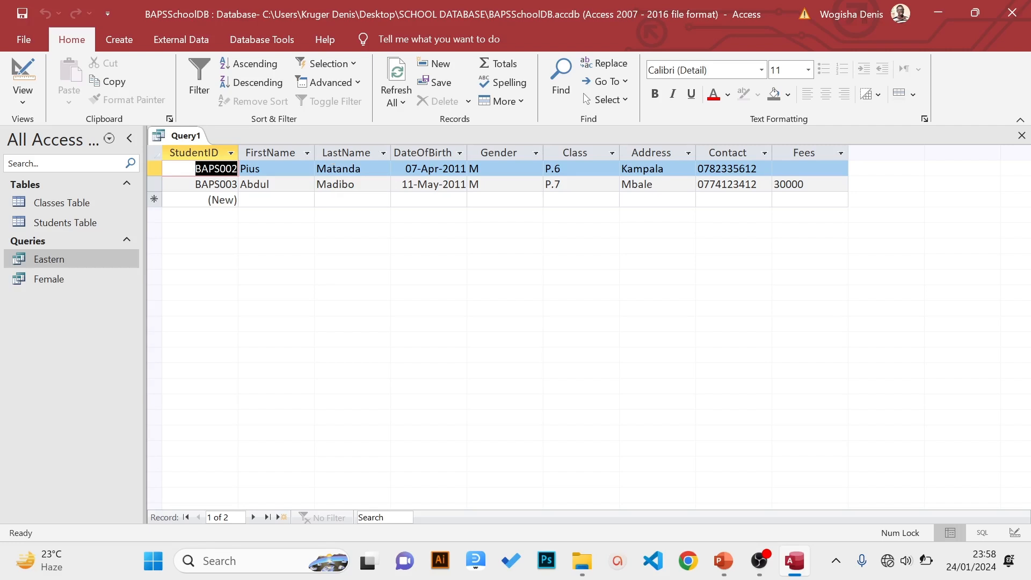
{"action": "left_click", "coordinate": [336, 169]}
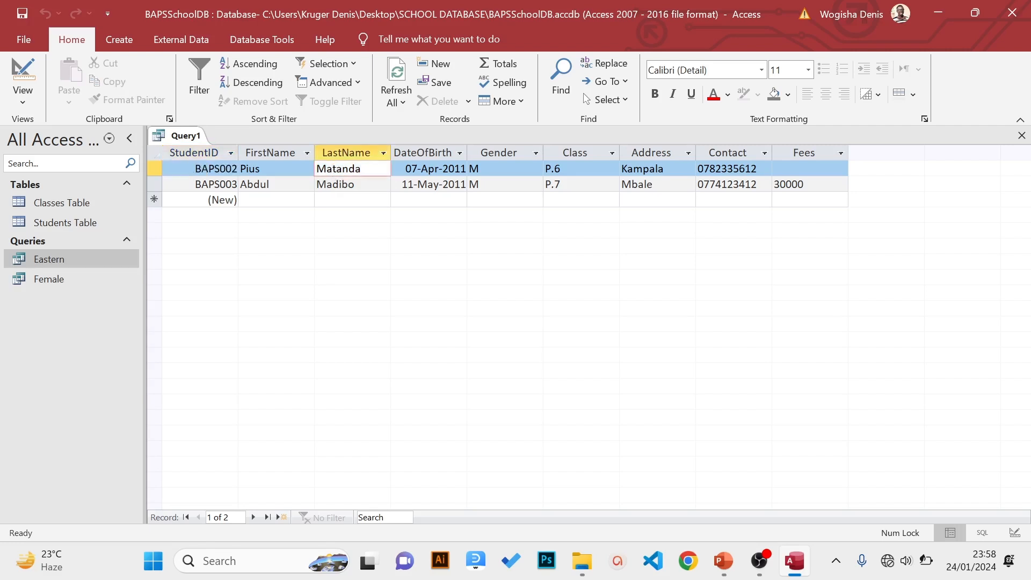
{"action": "left_click", "coordinate": [336, 184]}
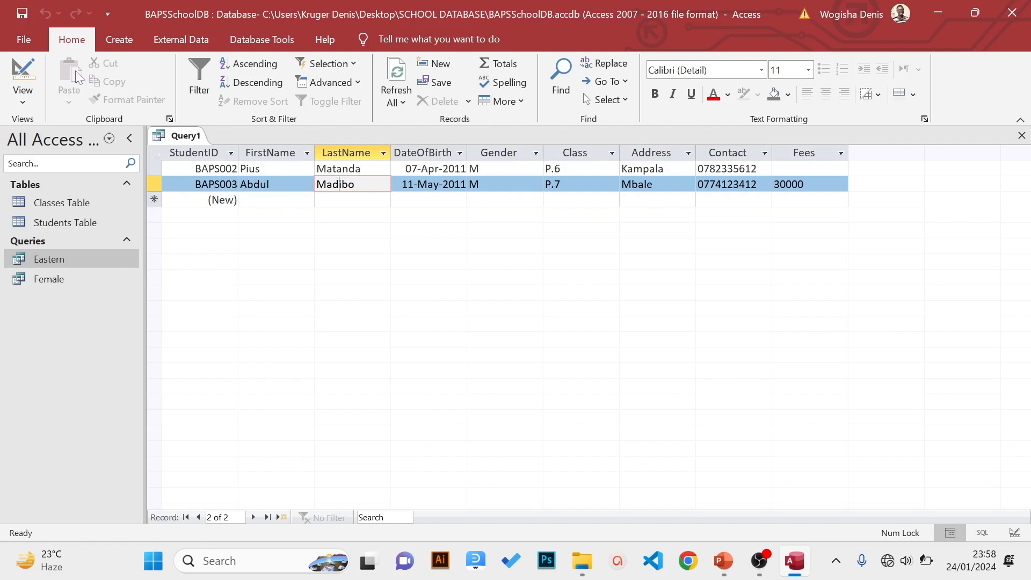
Save the last-name query under the name Begin with M and close it
{"action": "left_click", "coordinate": [24, 41]}
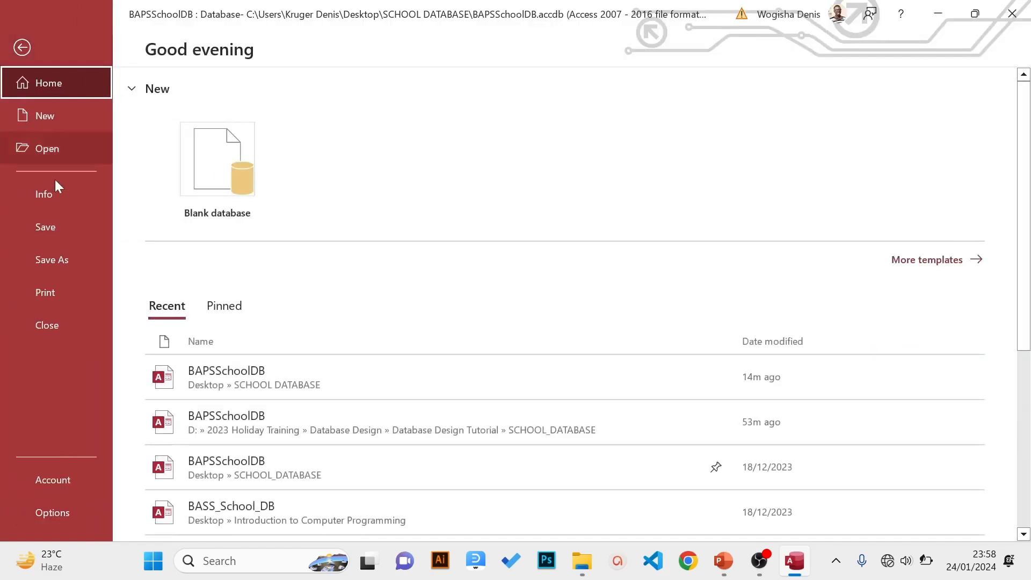
{"action": "left_click", "coordinate": [45, 226]}
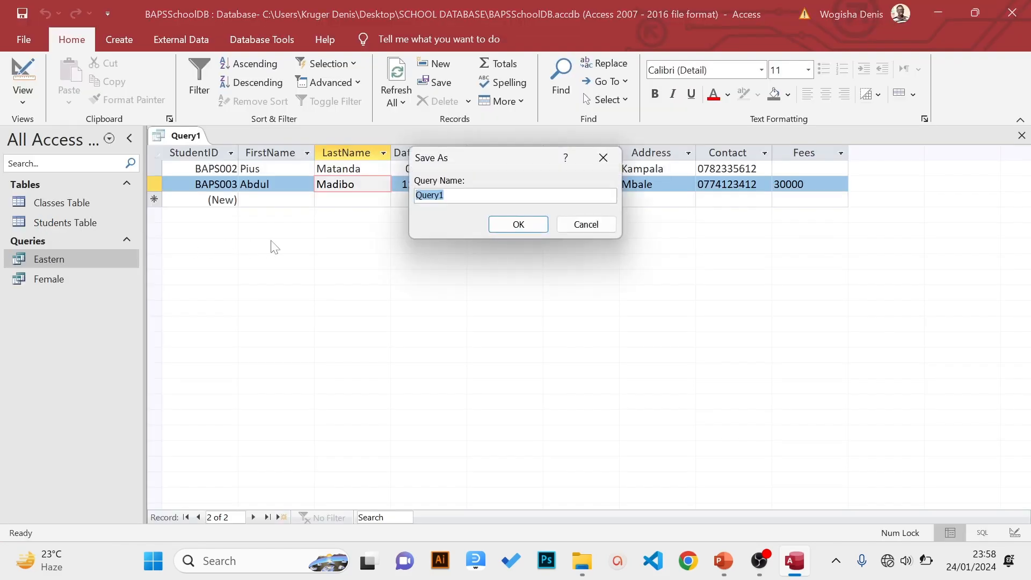
{"action": "type", "text": "Begin with M"}
{"action": "left_click", "coordinate": [526, 226]}
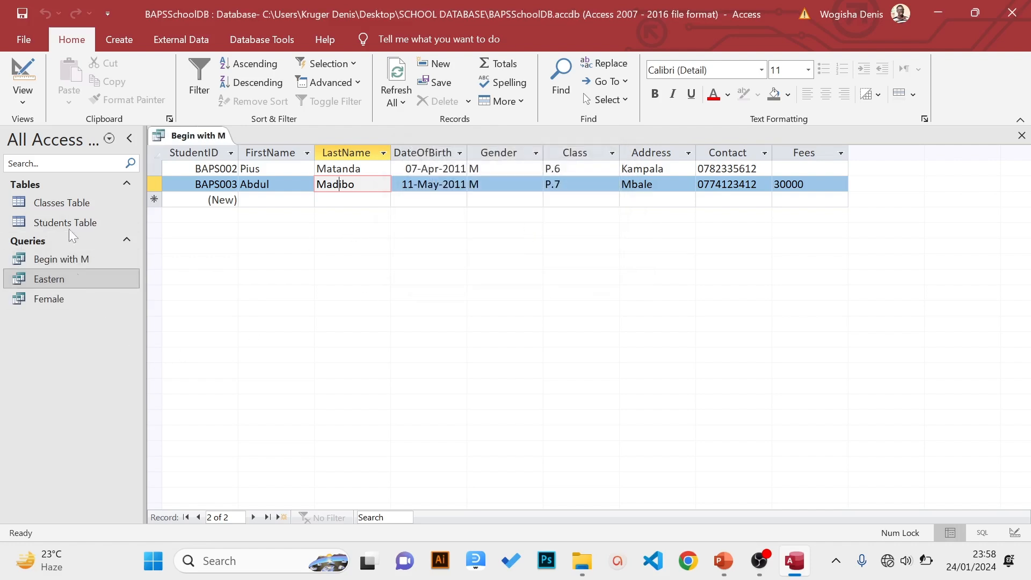
{"action": "left_click", "coordinate": [39, 262]}
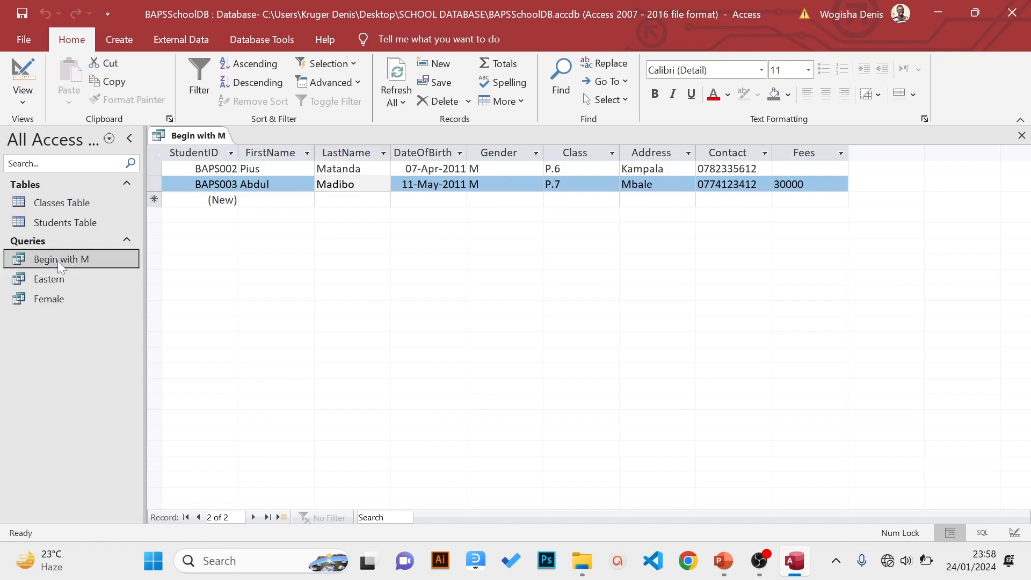
{"action": "left_click", "coordinate": [1022, 135]}
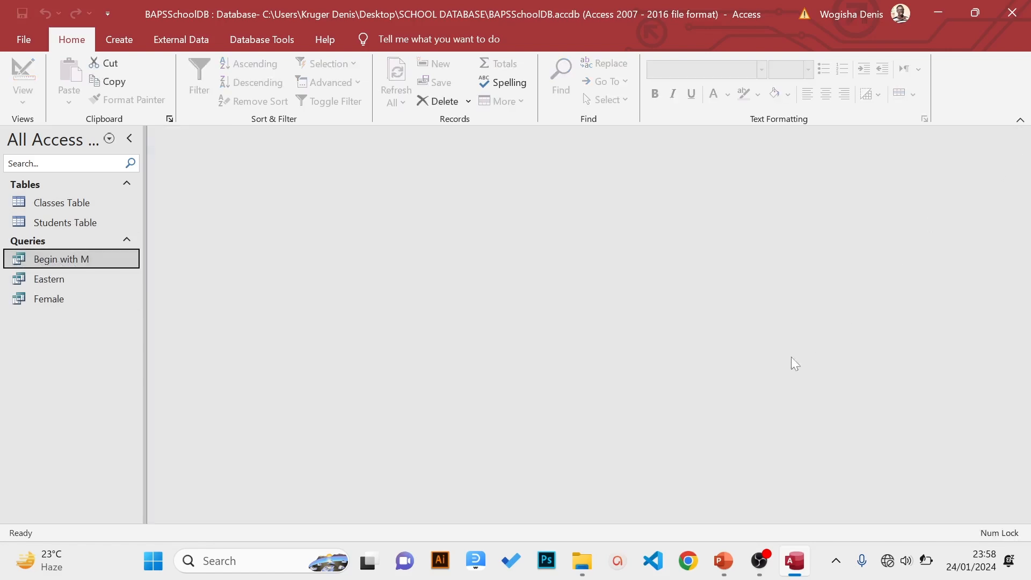
Read the next query tasks in the PowerPoint presentation, return to Access, and start a query in design view with the Students Table as source
{"action": "left_click", "coordinate": [723, 561]}
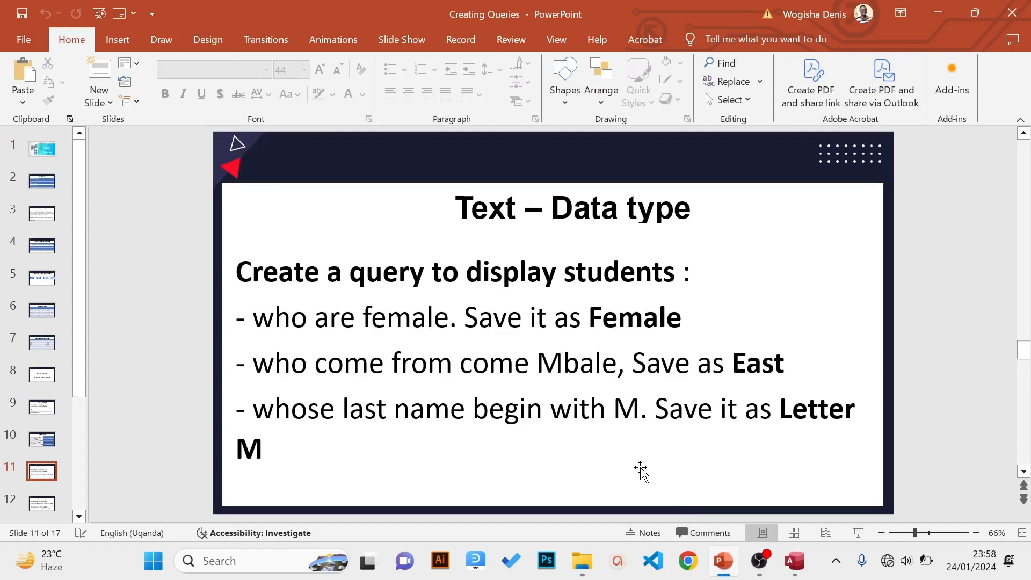
{"action": "scroll", "coordinate": [640, 469], "scroll_direction": "down", "scroll_amount": 1}
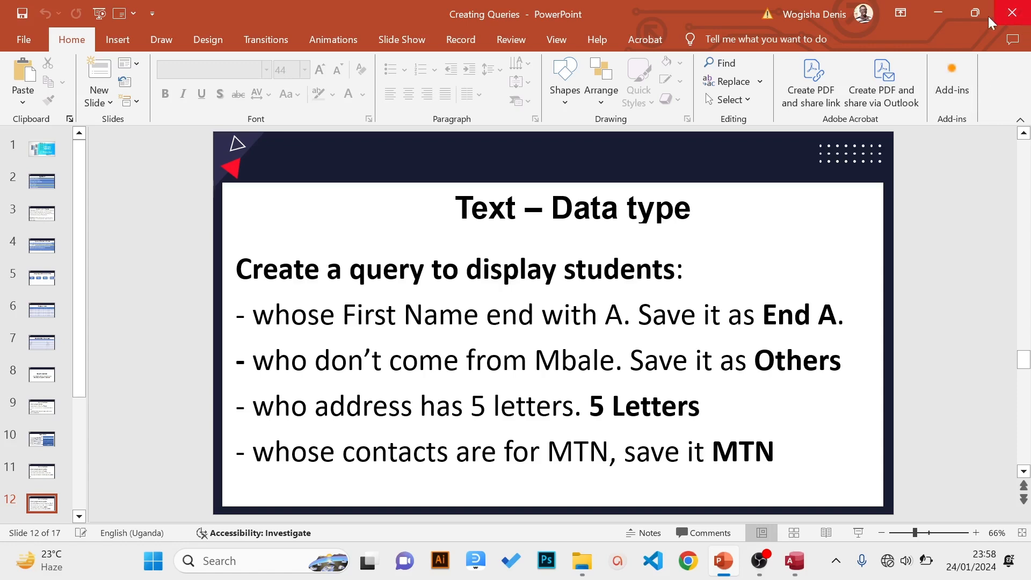
{"action": "left_click", "coordinate": [940, 12]}
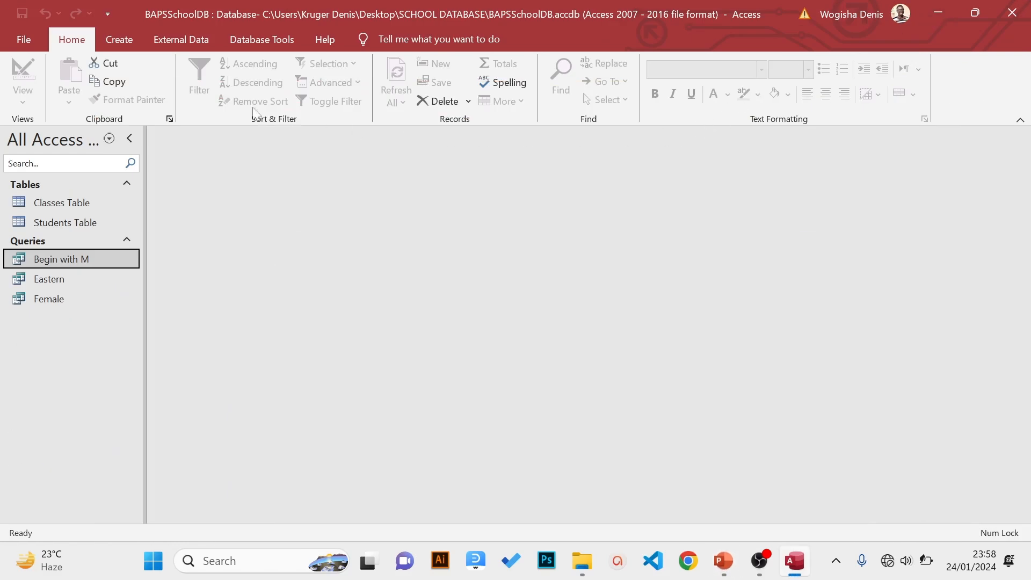
{"action": "left_click", "coordinate": [125, 47]}
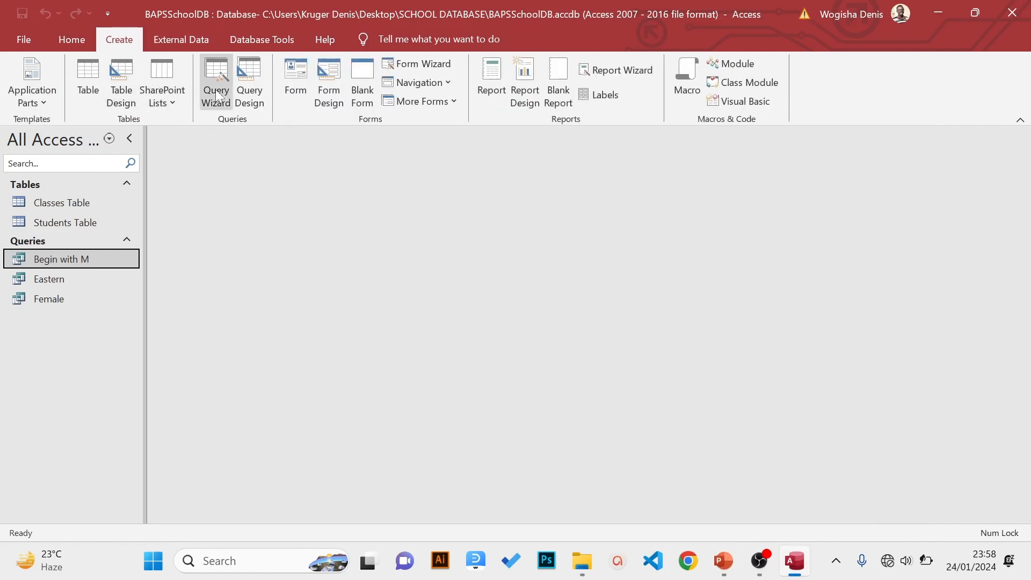
{"action": "left_click", "coordinate": [246, 88]}
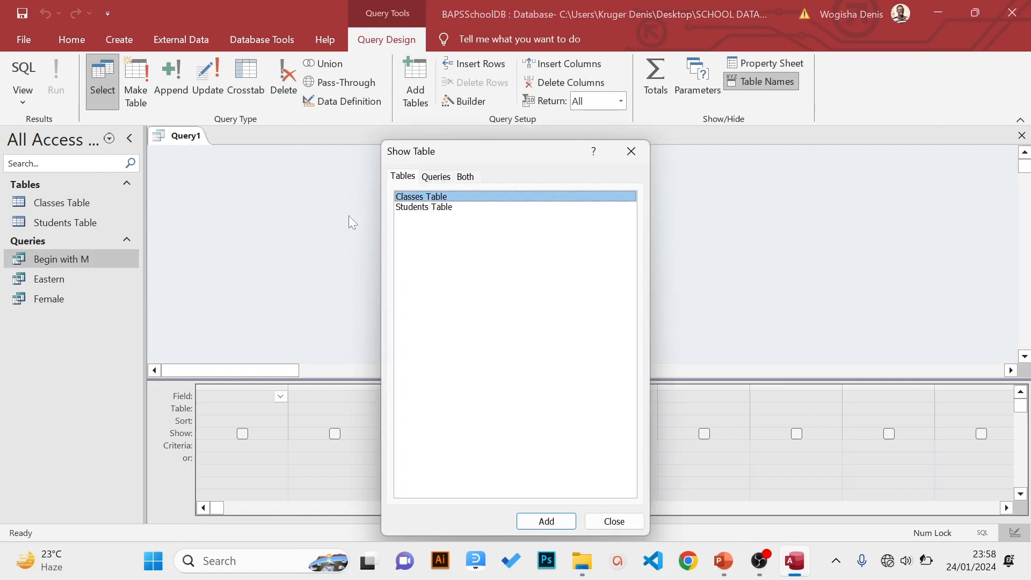
{"action": "left_click", "coordinate": [402, 213]}
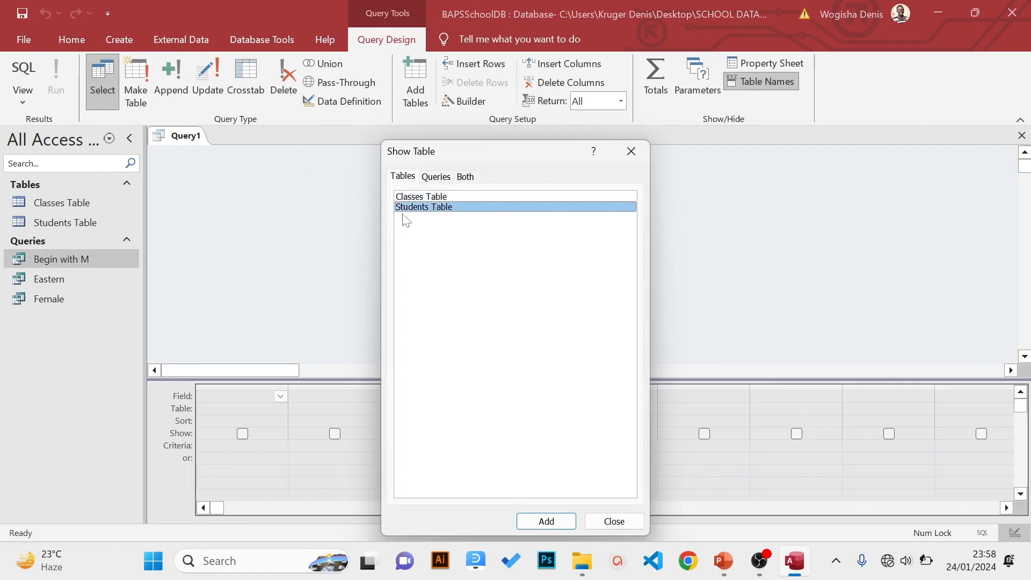
{"action": "left_click", "coordinate": [547, 521]}
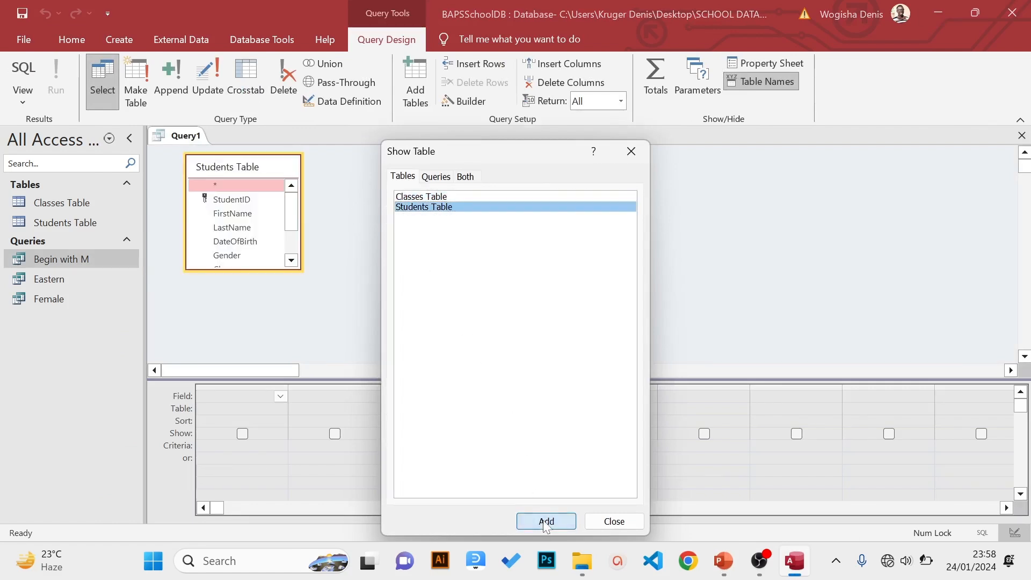
{"action": "left_click", "coordinate": [602, 522]}
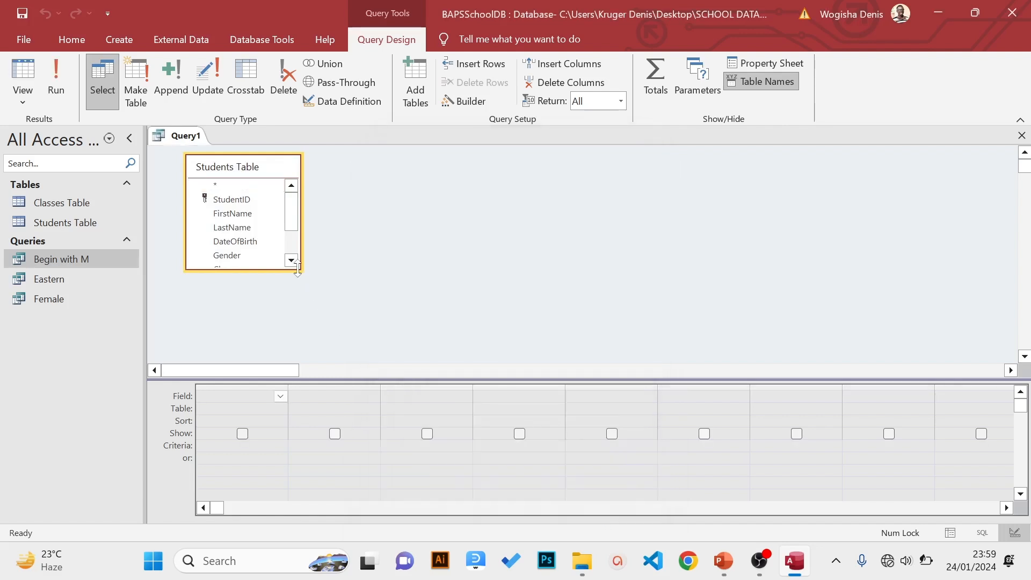
Extend the Students Table field list to show every field and place StudentID through Fees in the new query's design grid
{"action": "left_click_drag", "start_coordinate": [298, 267], "coordinate": [324, 349]}
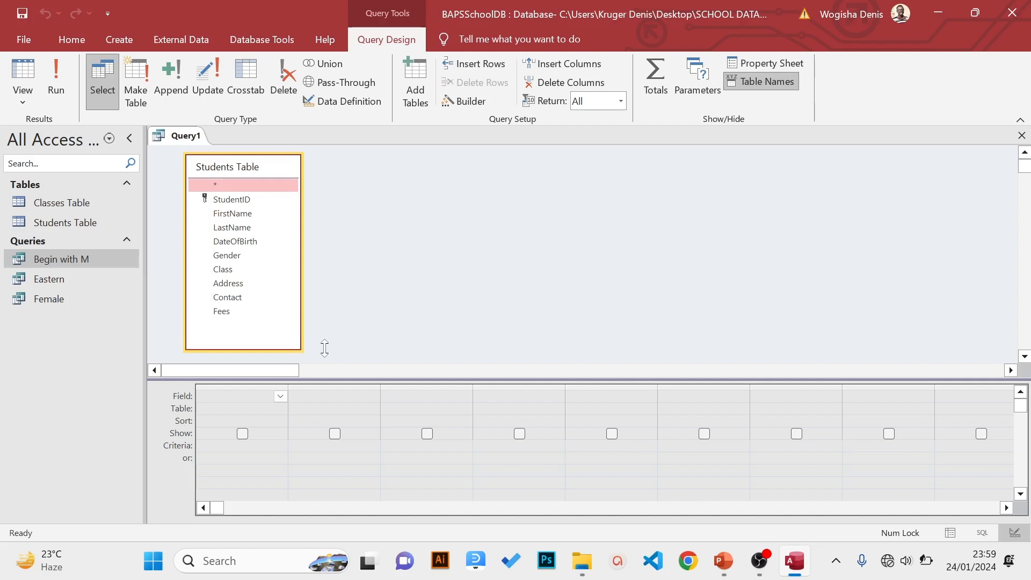
{"action": "left_click", "coordinate": [226, 202]}
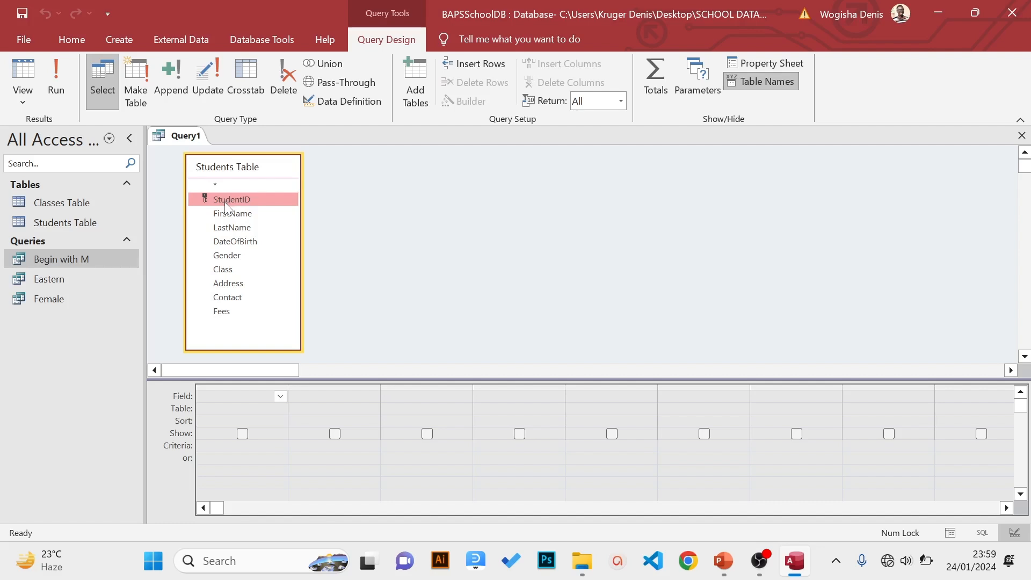
{"action": "left_click", "coordinate": [225, 316], "text": "shift"}
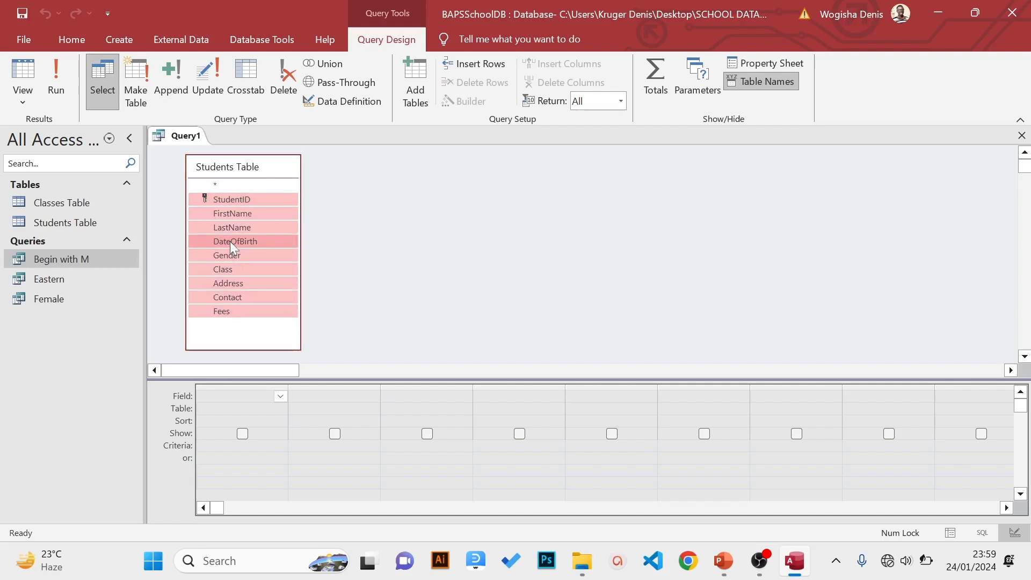
{"action": "left_click_drag", "start_coordinate": [230, 224], "coordinate": [232, 405]}
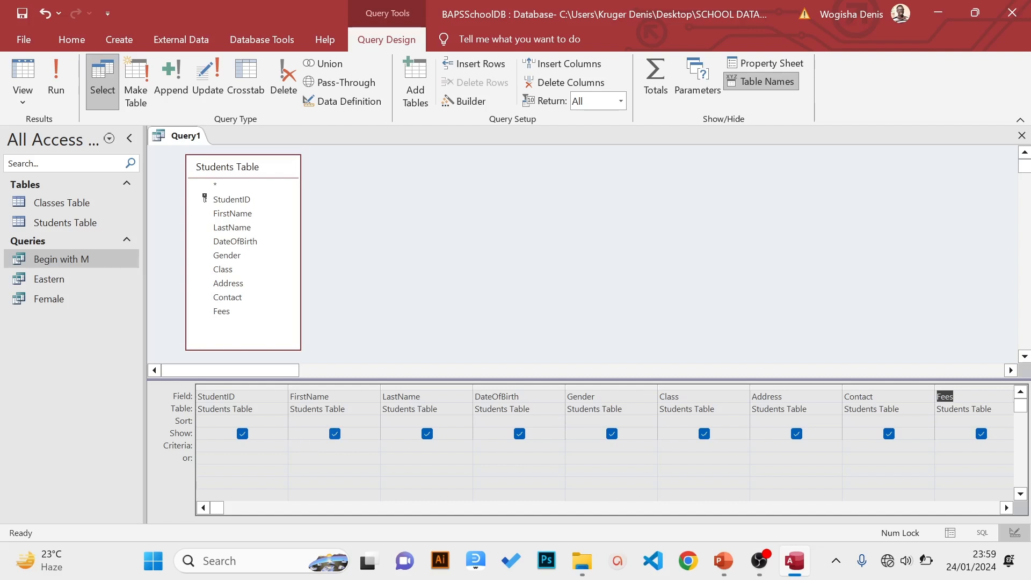
Set the FirstName field's criteria to *a using the Zoom editor, run the query, and check the first name returned
{"action": "left_click", "coordinate": [319, 446]}
{"action": "key", "text": "Up"}
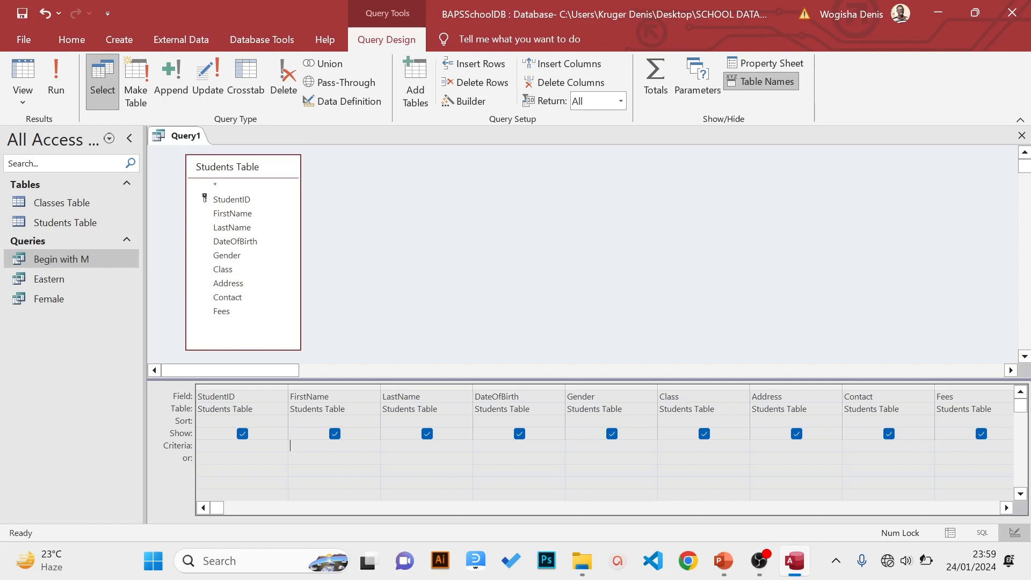
{"action": "right_click", "coordinate": [311, 446]}
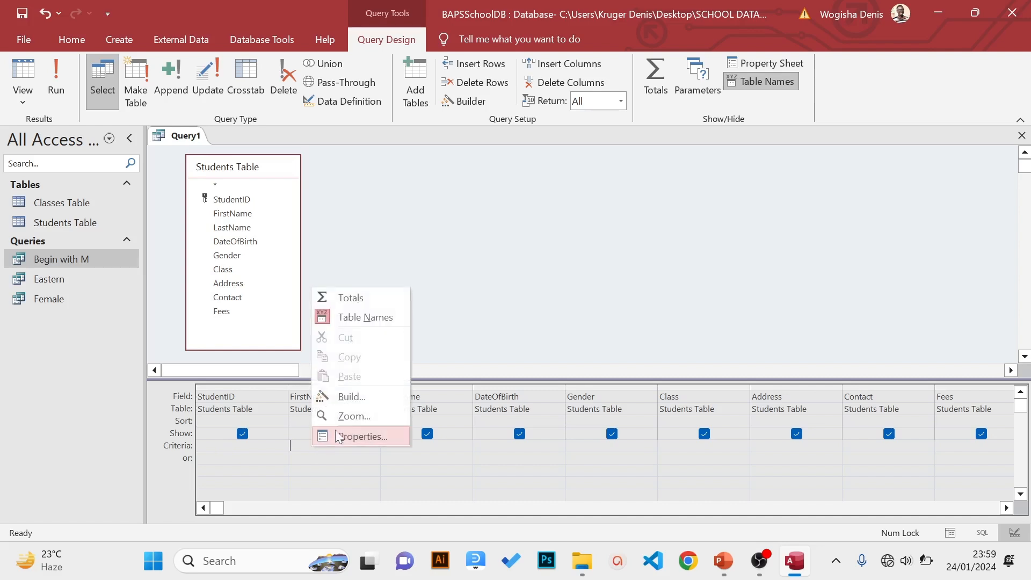
{"action": "left_click", "coordinate": [346, 418]}
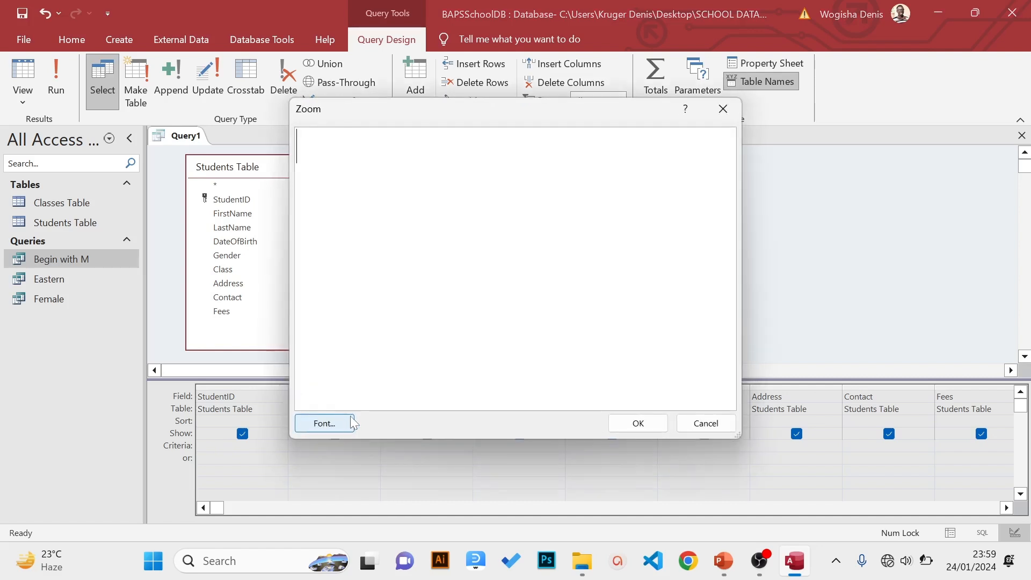
{"action": "type", "text": "*a"}
{"action": "left_click", "coordinate": [638, 423]}
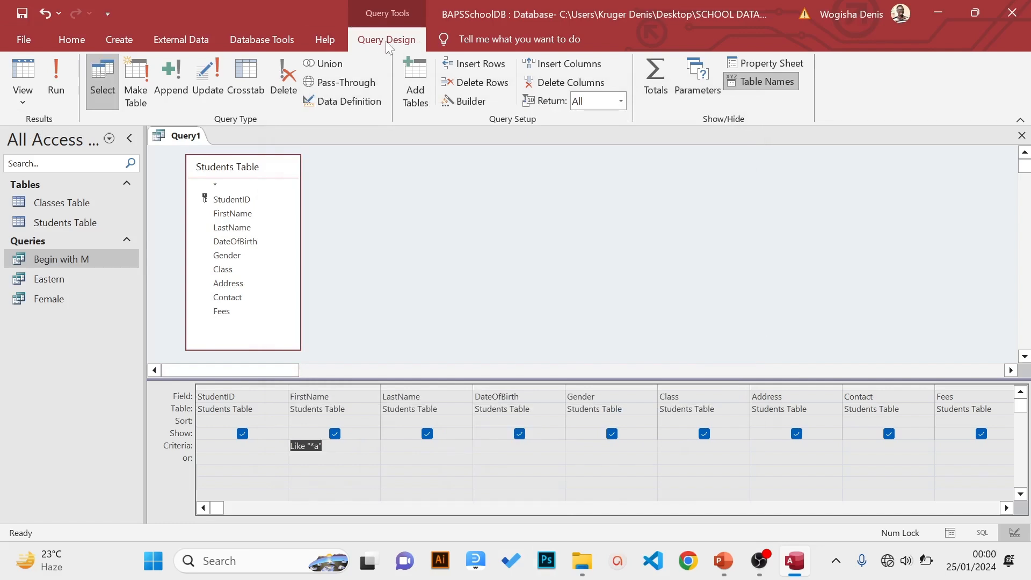
{"action": "left_click", "coordinate": [58, 86]}
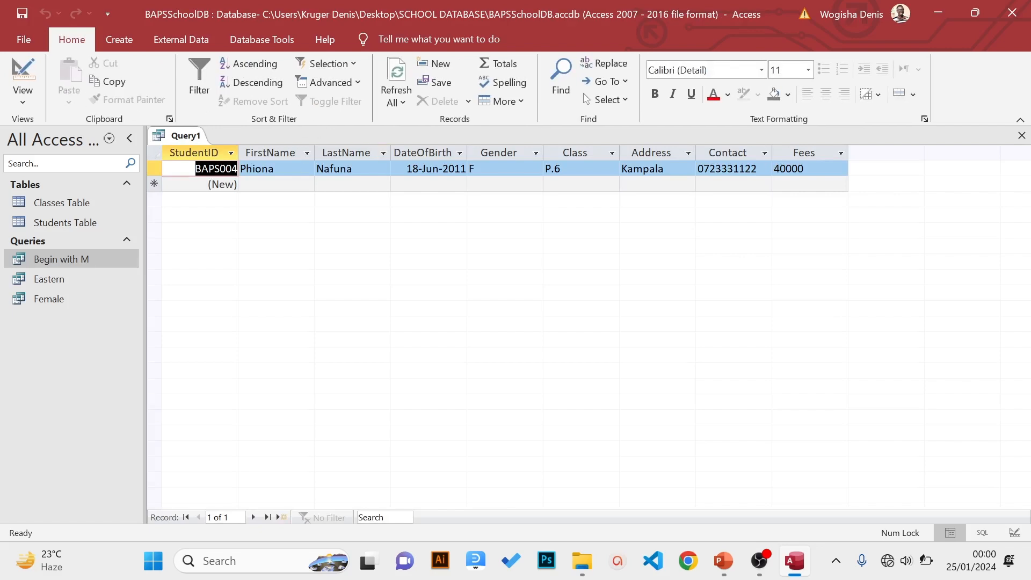
{"action": "left_click", "coordinate": [275, 171]}
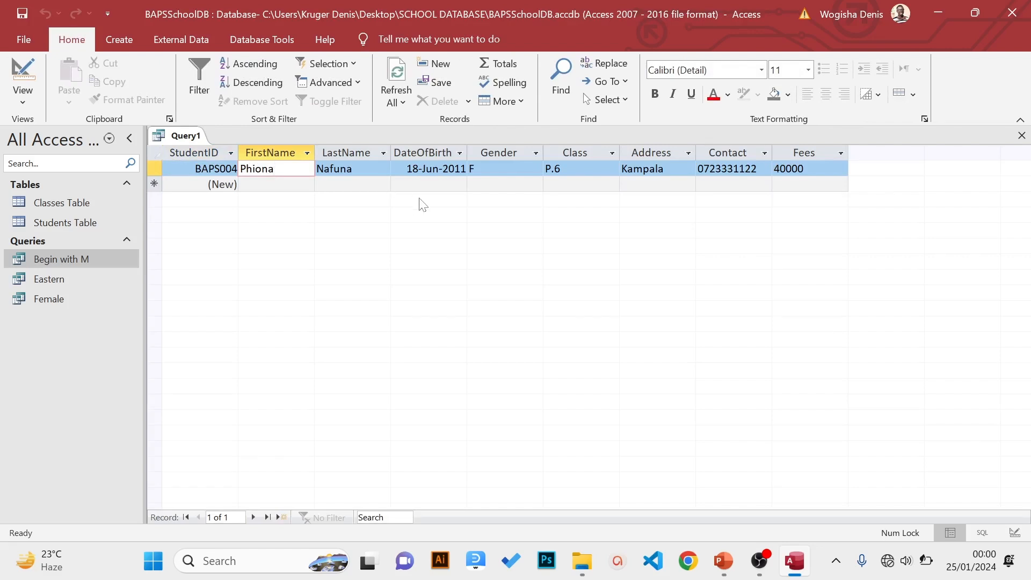
Save the first-name query under the name End with A and close it
{"action": "left_click", "coordinate": [24, 41]}
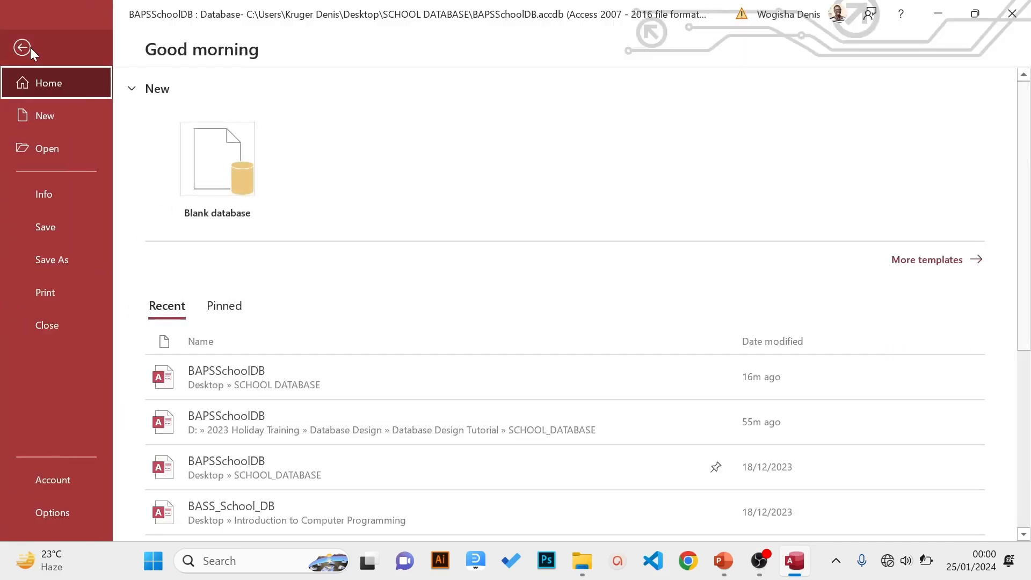
{"action": "left_click", "coordinate": [53, 230]}
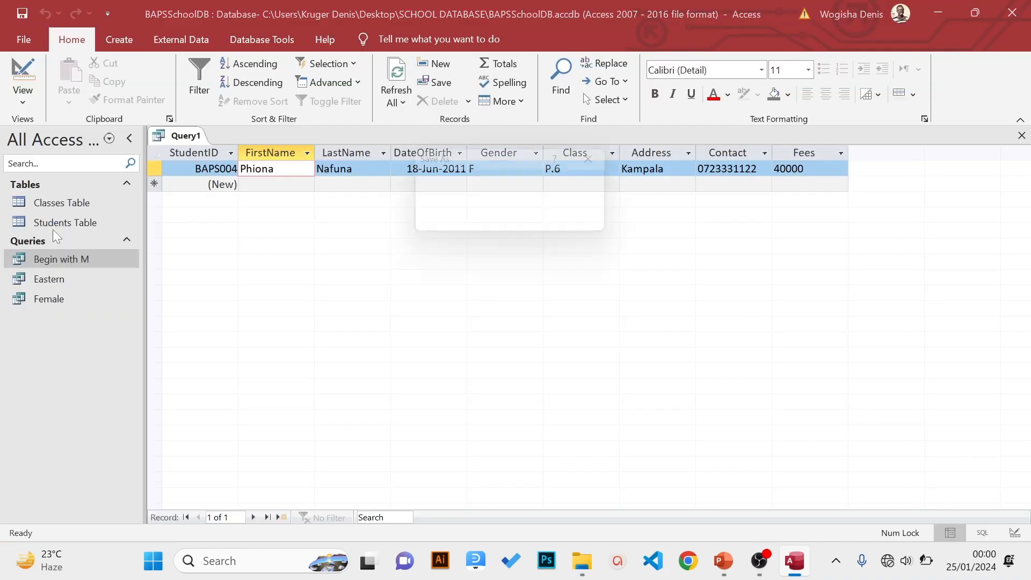
{"action": "type", "text": "Em"}
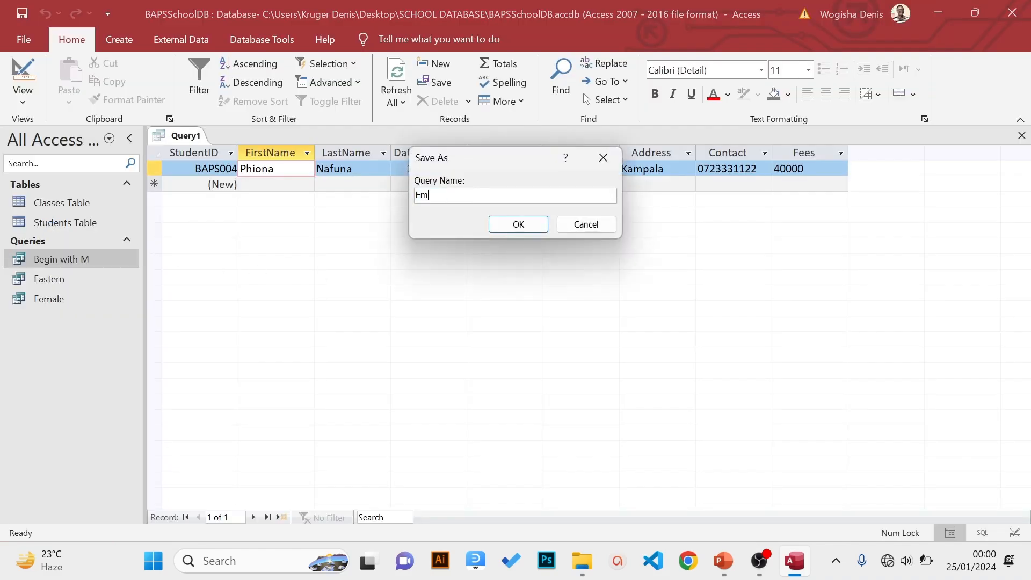
{"action": "key", "text": "BackSpace"}
{"action": "type", "text": "nd with A"}
{"action": "left_click", "coordinate": [512, 227]}
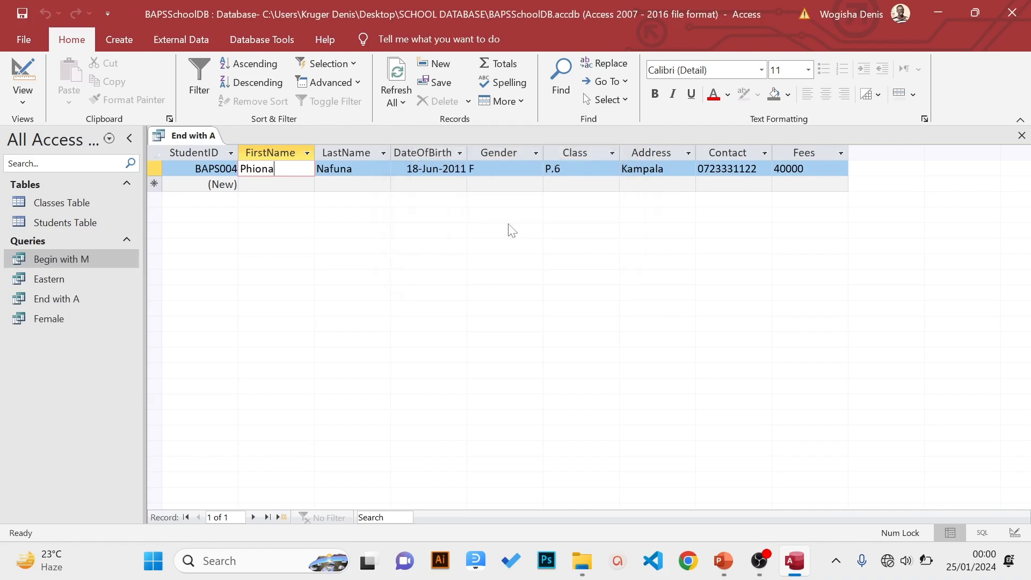
{"action": "left_click", "coordinate": [1021, 136]}
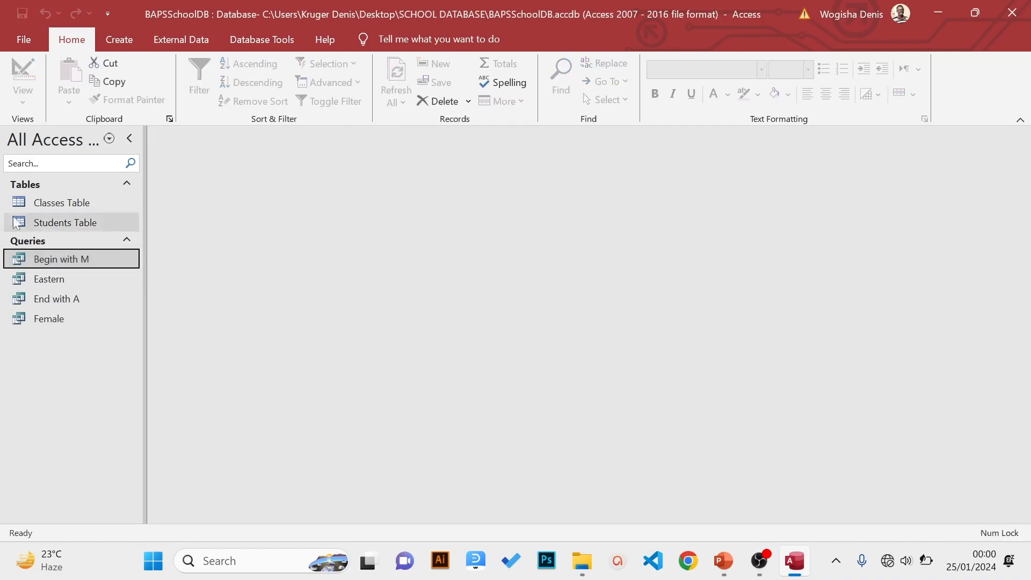
Switch to the PowerPoint presentation, enlarge the slide area, read the remaining text query tasks on slide 12, and return to Access
{"action": "key", "text": "alt+Tab"}
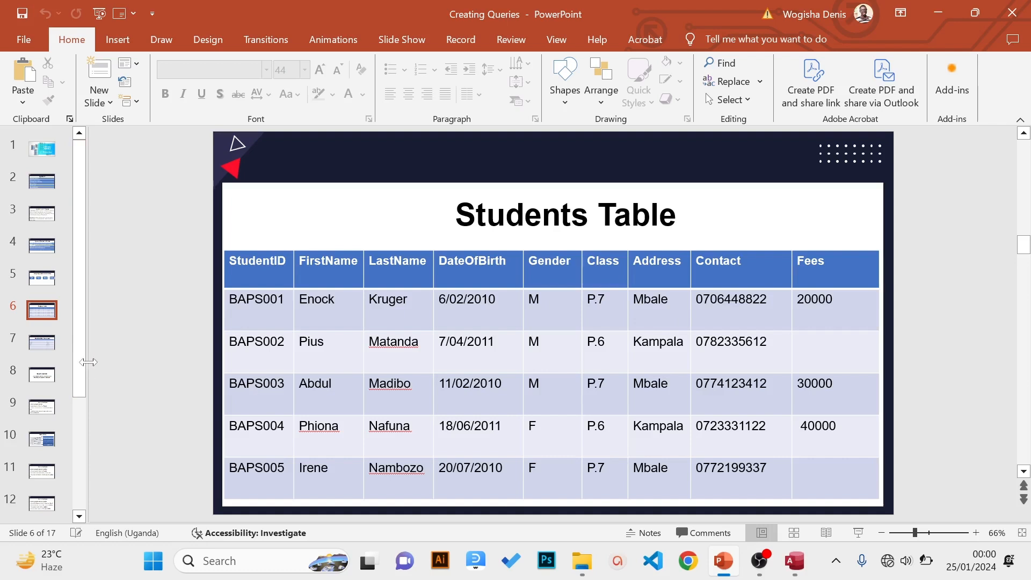
{"action": "left_click_drag", "start_coordinate": [89, 362], "coordinate": [21, 358]}
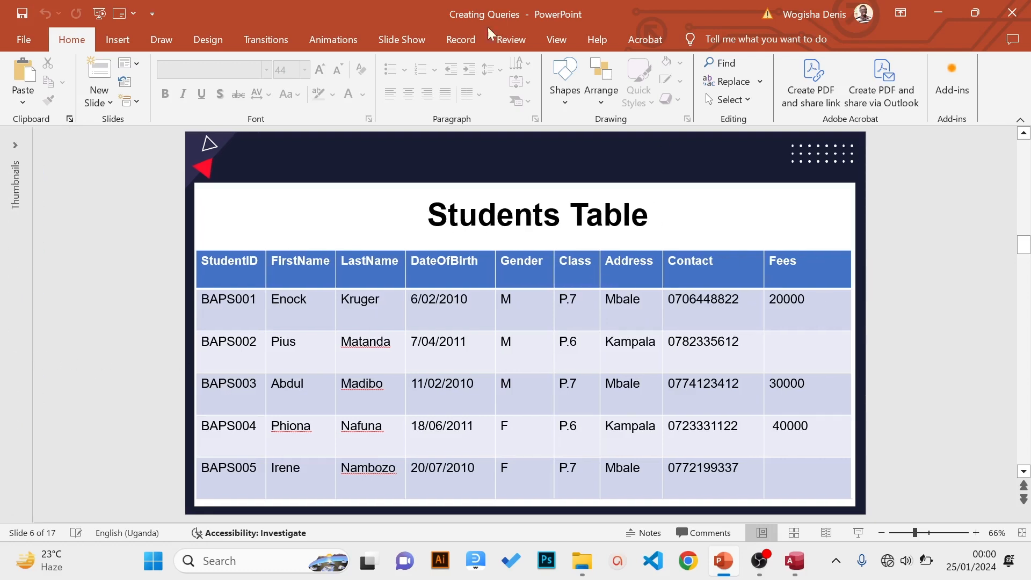
{"action": "double_click", "coordinate": [72, 43]}
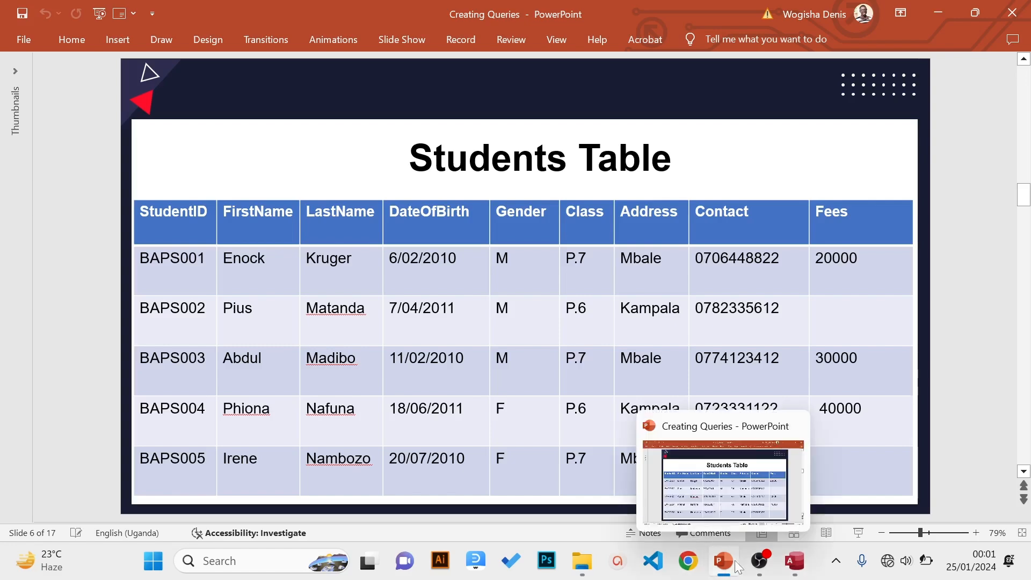
{"action": "scroll", "coordinate": [553, 376], "scroll_direction": "down", "scroll_amount": 2}
{"action": "scroll", "coordinate": [525, 283], "scroll_direction": "down", "scroll_amount": 4}
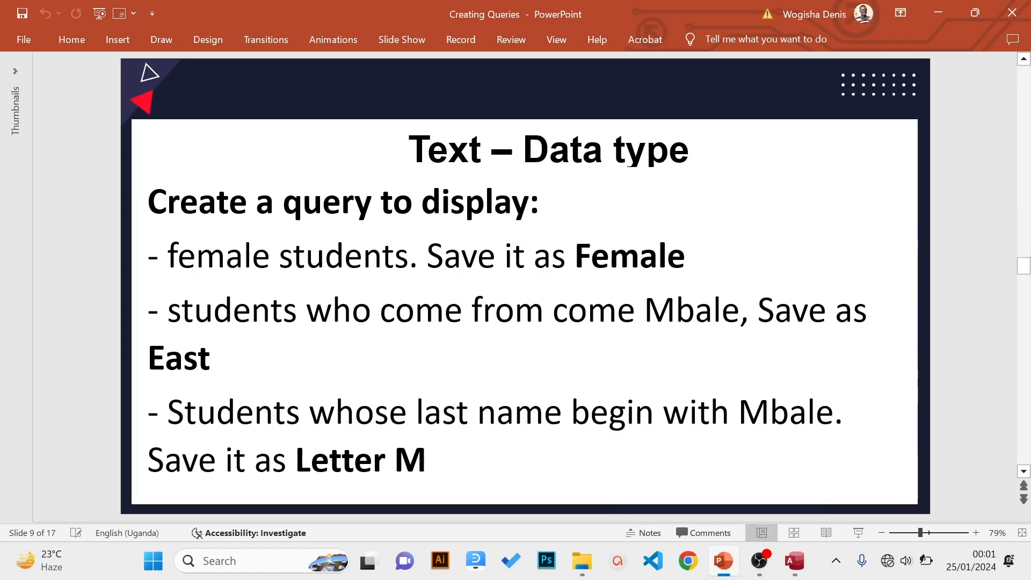
{"action": "scroll", "coordinate": [550, 391], "scroll_direction": "down", "scroll_amount": 5}
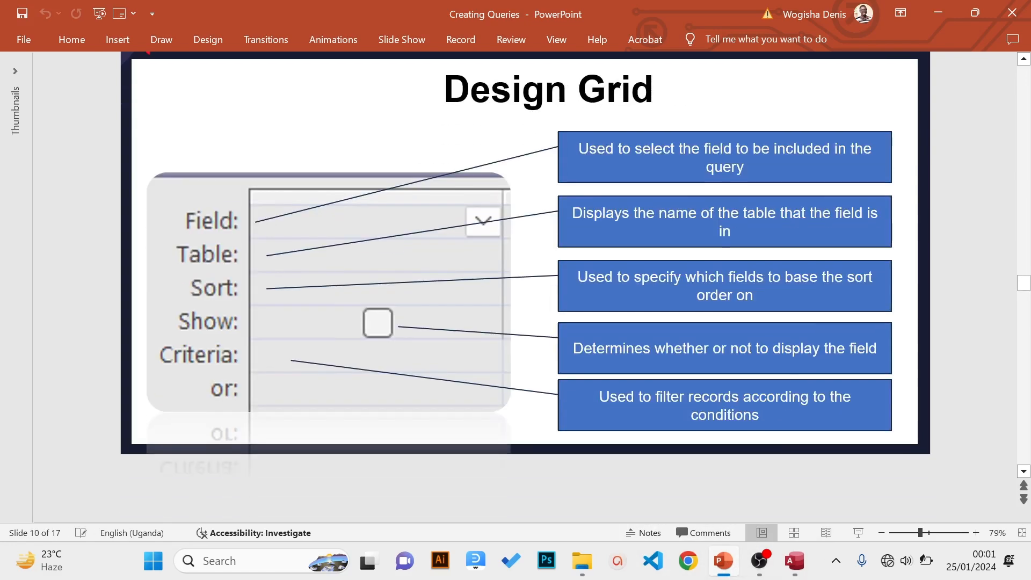
{"action": "scroll", "coordinate": [384, 492], "scroll_direction": "down", "scroll_amount": 1}
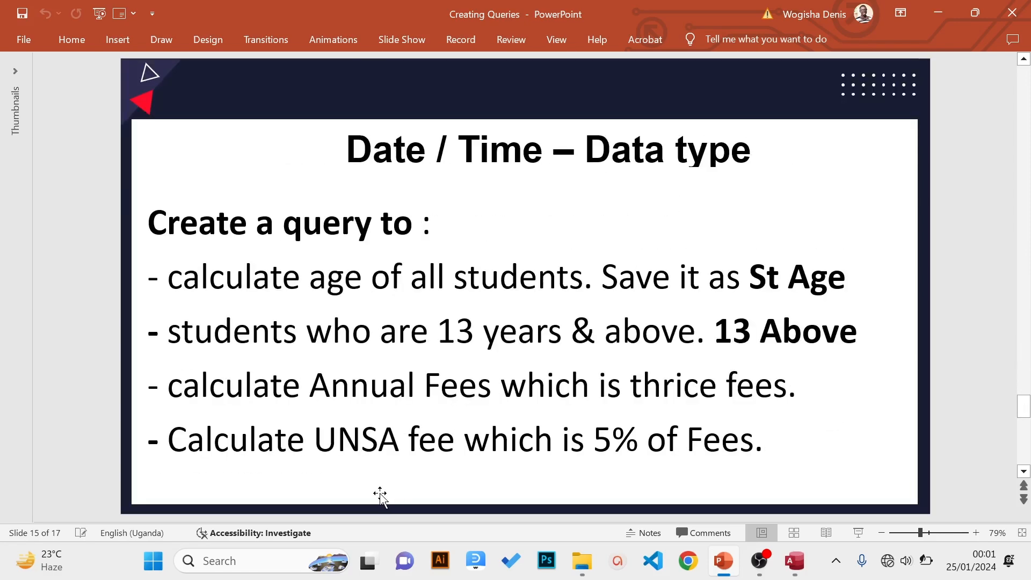
{"action": "scroll", "coordinate": [389, 481], "scroll_direction": "up", "scroll_amount": 1}
{"action": "scroll", "coordinate": [343, 479], "scroll_direction": "up", "scroll_amount": 1}
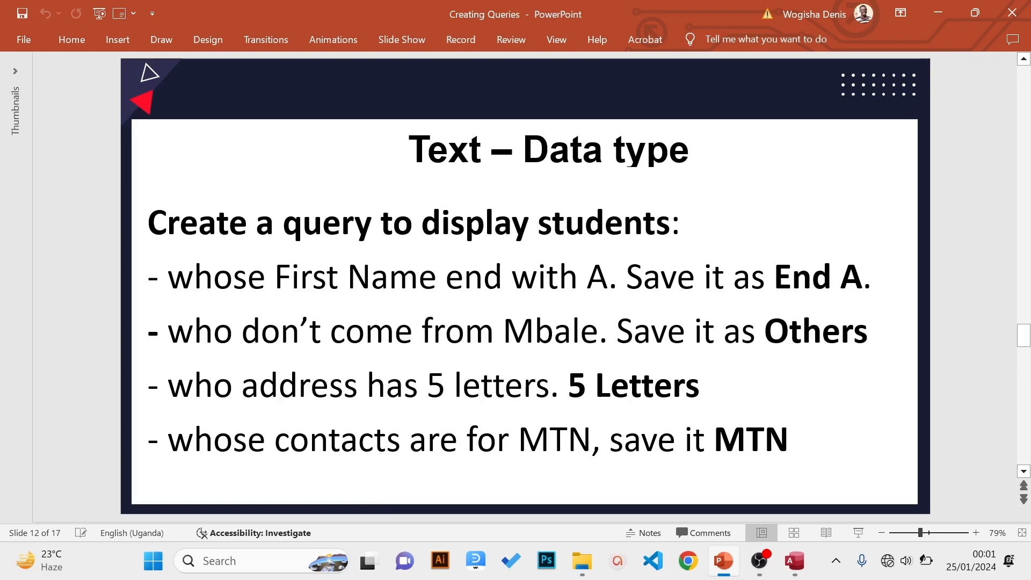
{"action": "left_click", "coordinate": [939, 12]}
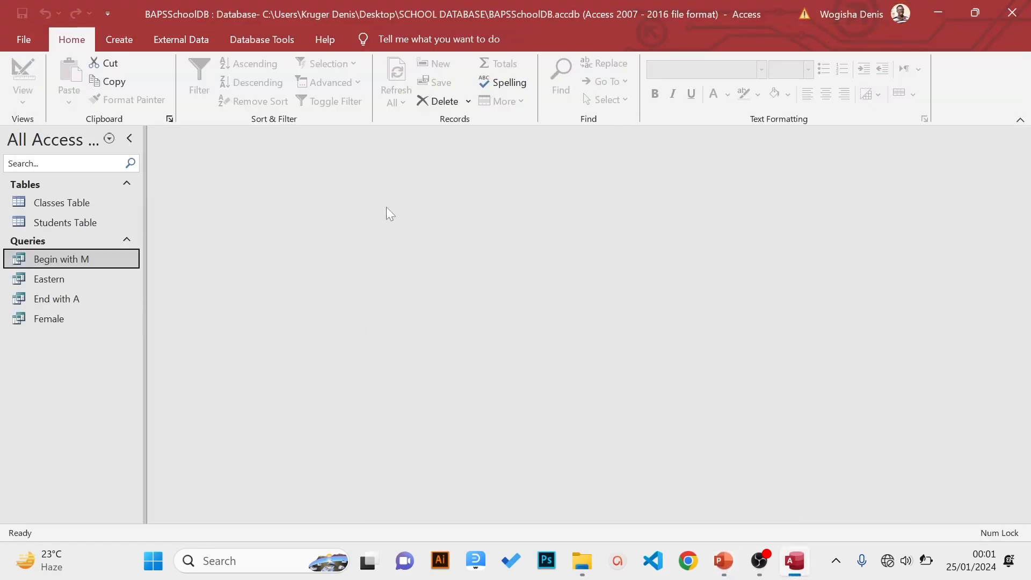
Start a new query in design view with the Students Table as its only source
{"action": "left_click", "coordinate": [119, 39]}
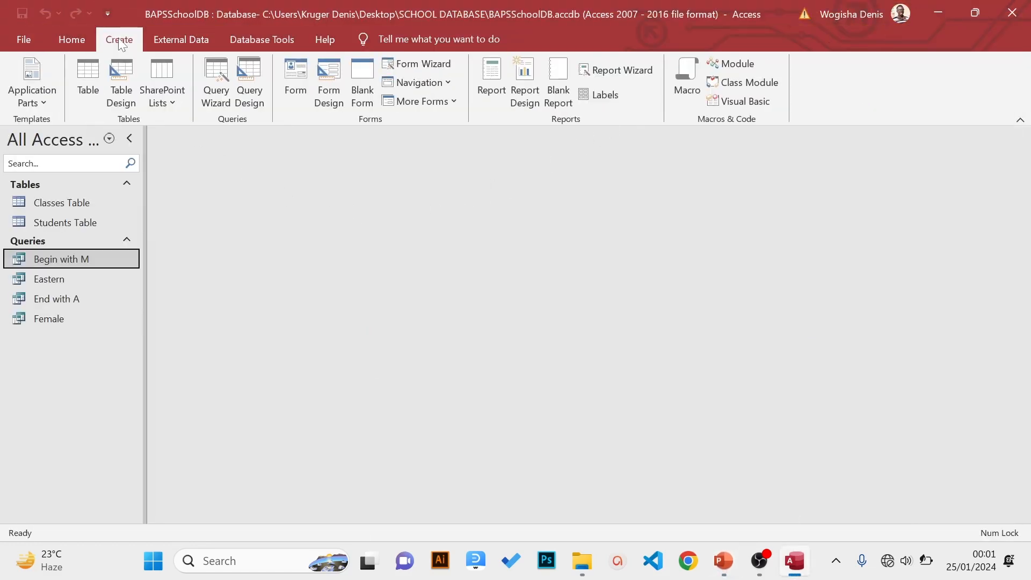
{"action": "left_click", "coordinate": [259, 69]}
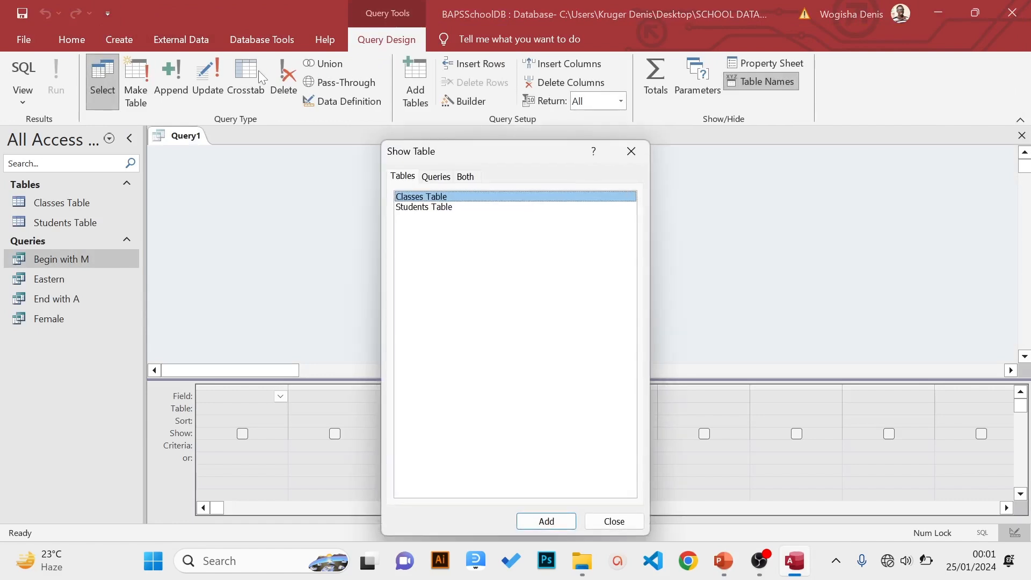
{"action": "left_click", "coordinate": [409, 208]}
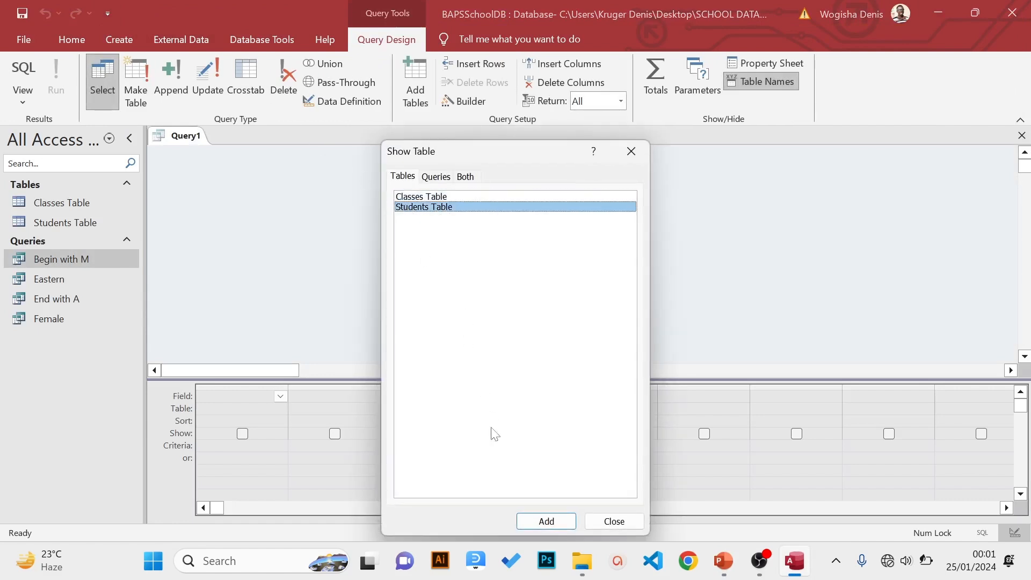
{"action": "left_click", "coordinate": [540, 520]}
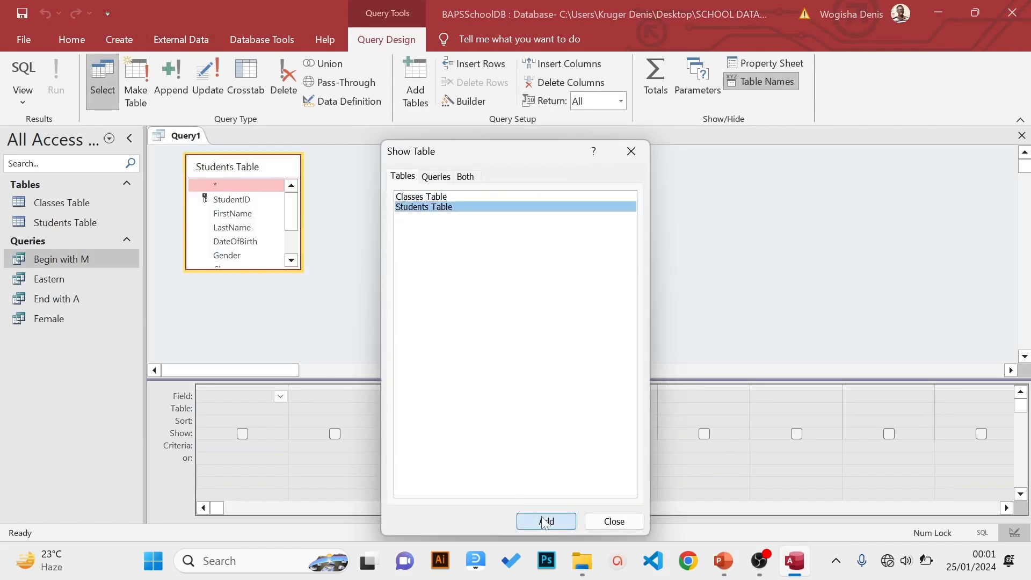
{"action": "left_click", "coordinate": [612, 521]}
Lengthen the Students Table field list to show every field and add StudentID through Fees to the design grid
{"action": "left_click_drag", "start_coordinate": [269, 269], "coordinate": [267, 350]}
{"action": "left_click", "coordinate": [227, 204]}
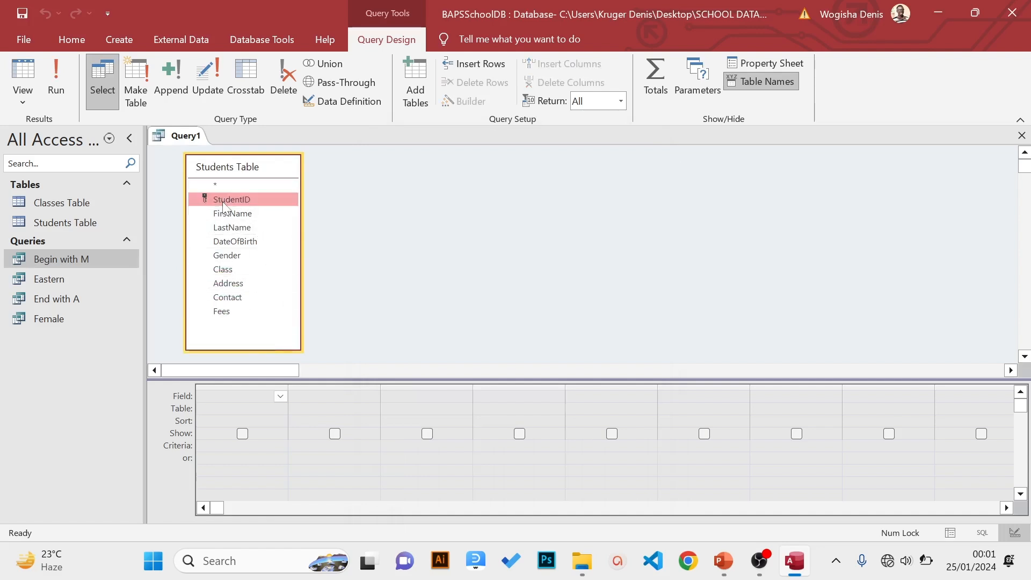
{"action": "left_click", "coordinate": [232, 316], "text": "shift"}
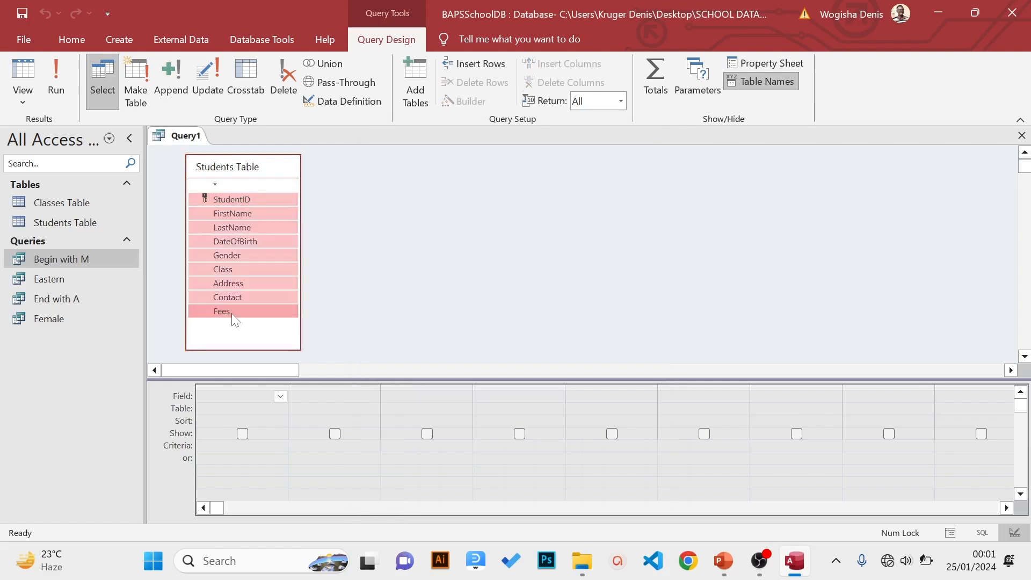
{"action": "left_click_drag", "start_coordinate": [214, 201], "coordinate": [228, 419]}
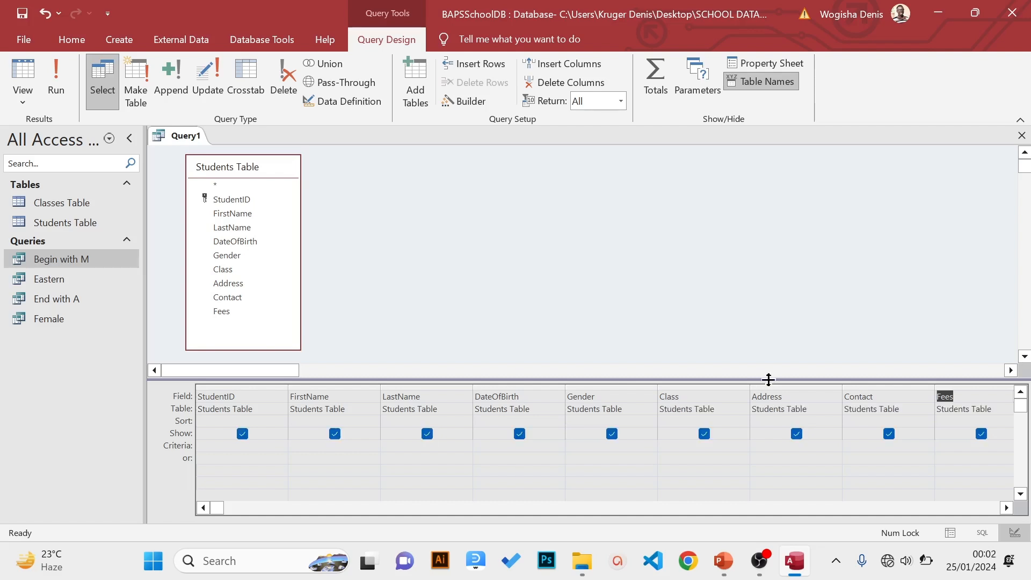
Set the Address field's criteria to not mbale using the Zoom editor and run the query
{"action": "left_click", "coordinate": [755, 445]}
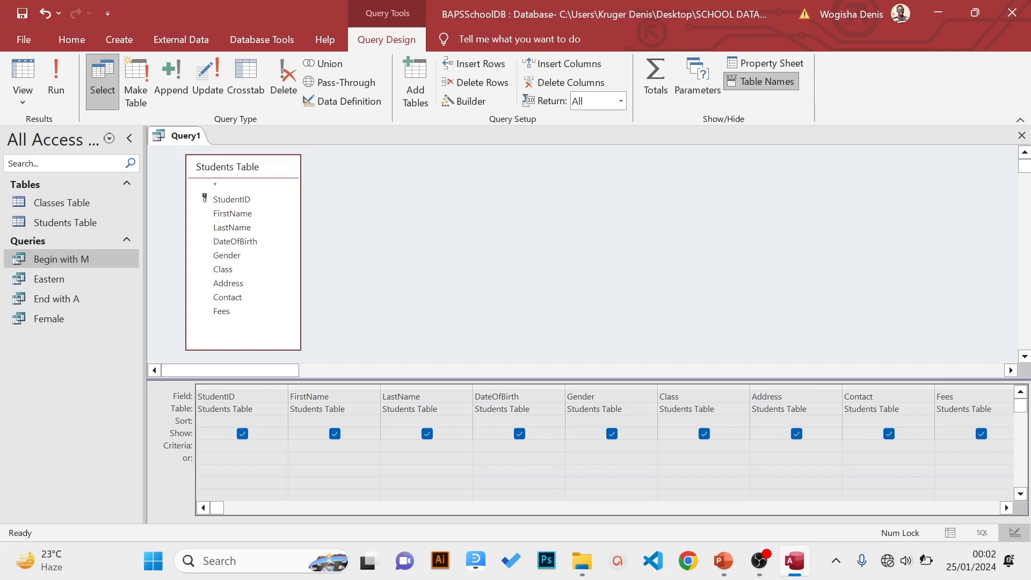
{"action": "right_click", "coordinate": [761, 448]}
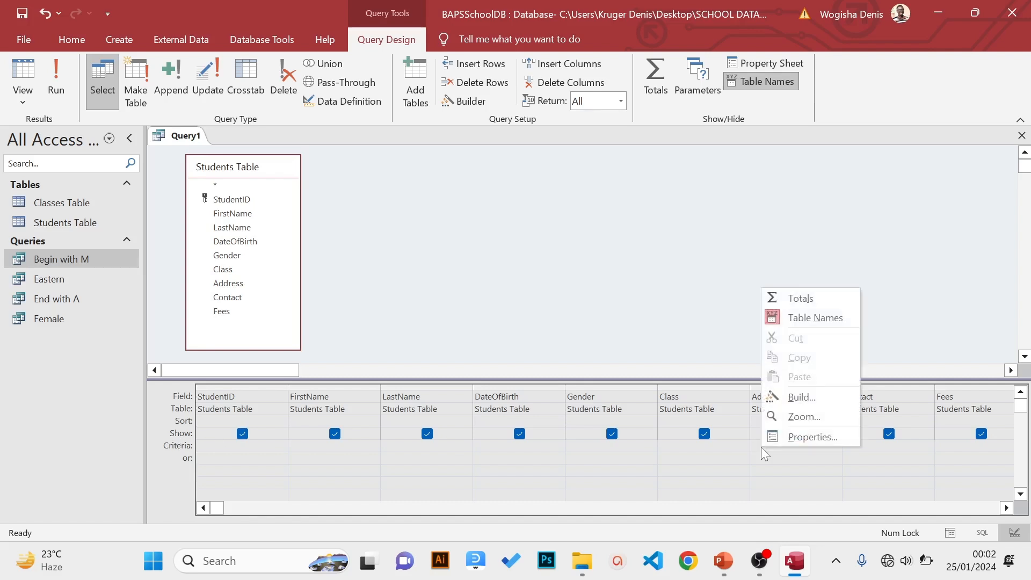
{"action": "left_click", "coordinate": [789, 417]}
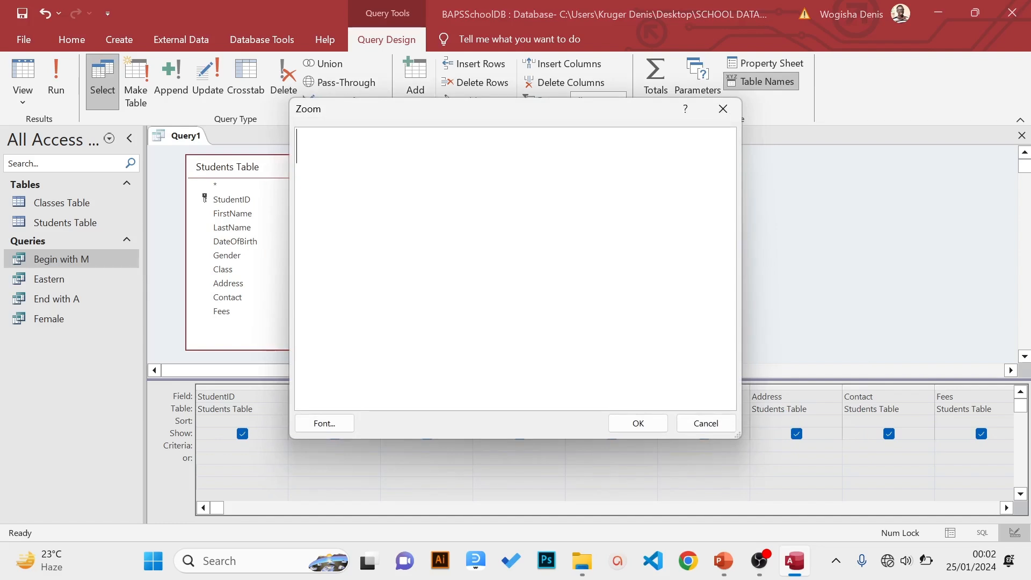
{"action": "type", "text": "not mbale"}
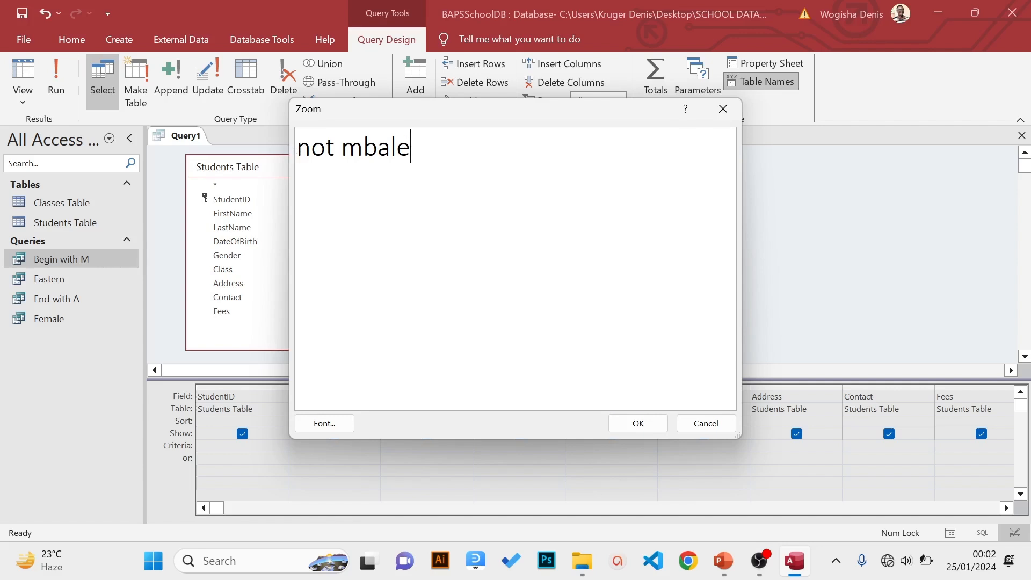
{"action": "key", "text": "Return"}
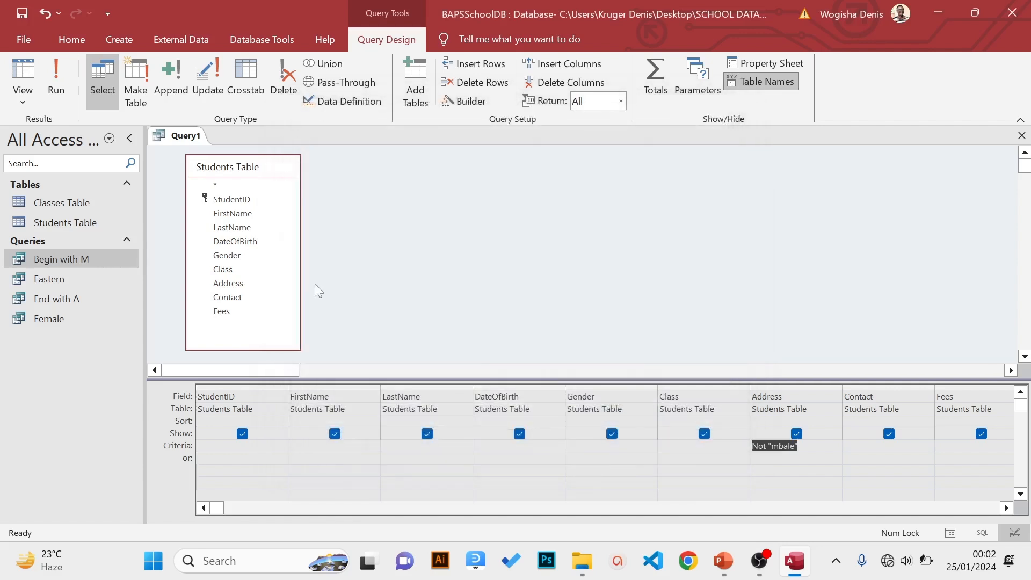
{"action": "left_click", "coordinate": [67, 83]}
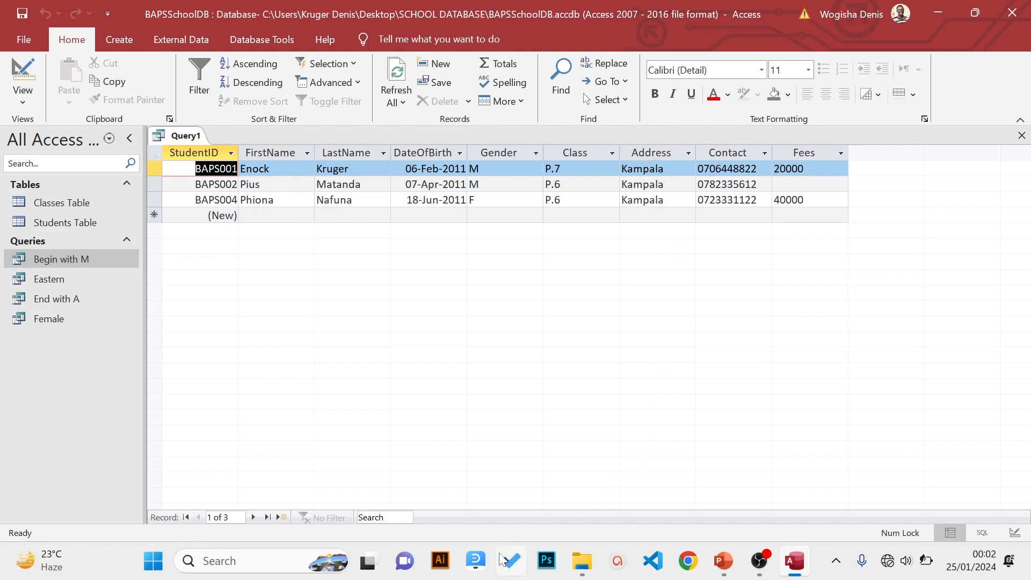
Check the required query name on the PowerPoint slide, save the query in Access as Others, and close it
{"action": "left_click", "coordinate": [722, 562]}
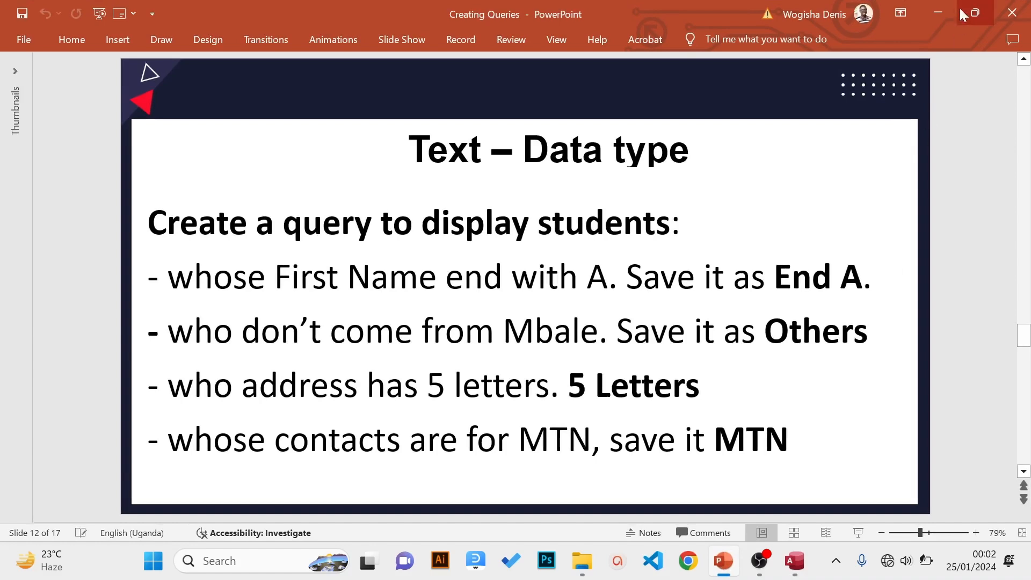
{"action": "left_click", "coordinate": [939, 13]}
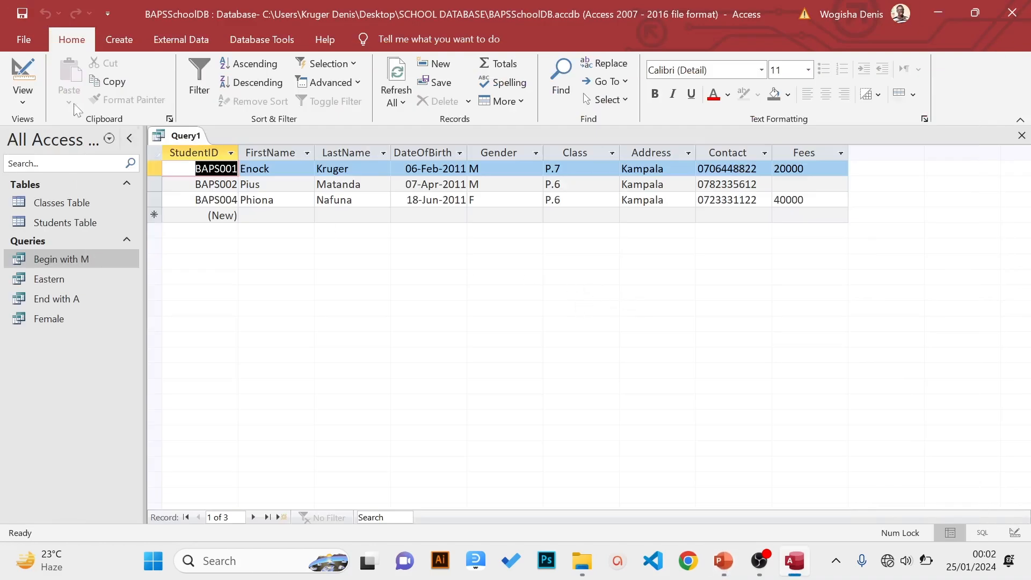
{"action": "left_click", "coordinate": [18, 46]}
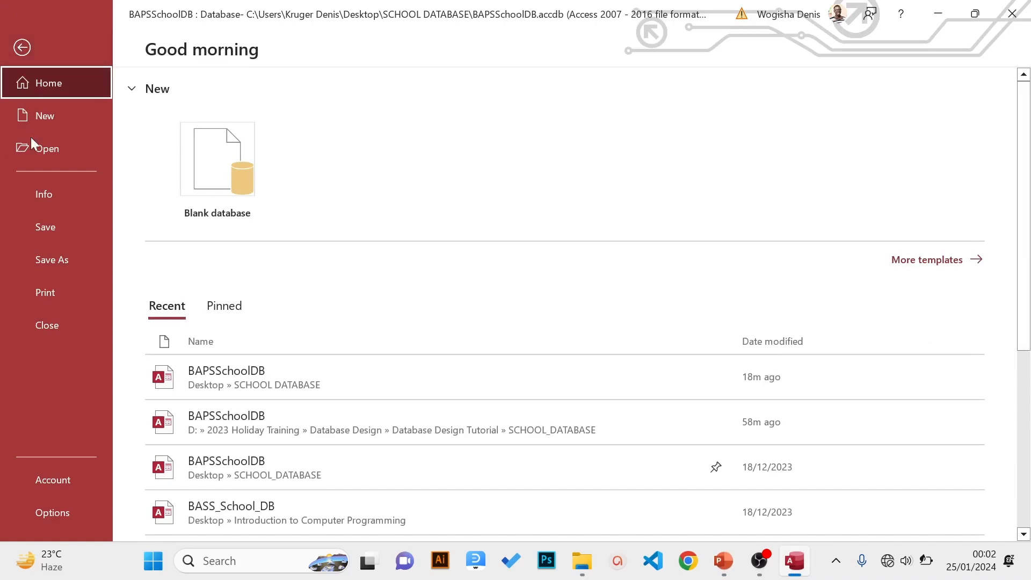
{"action": "left_click", "coordinate": [46, 225]}
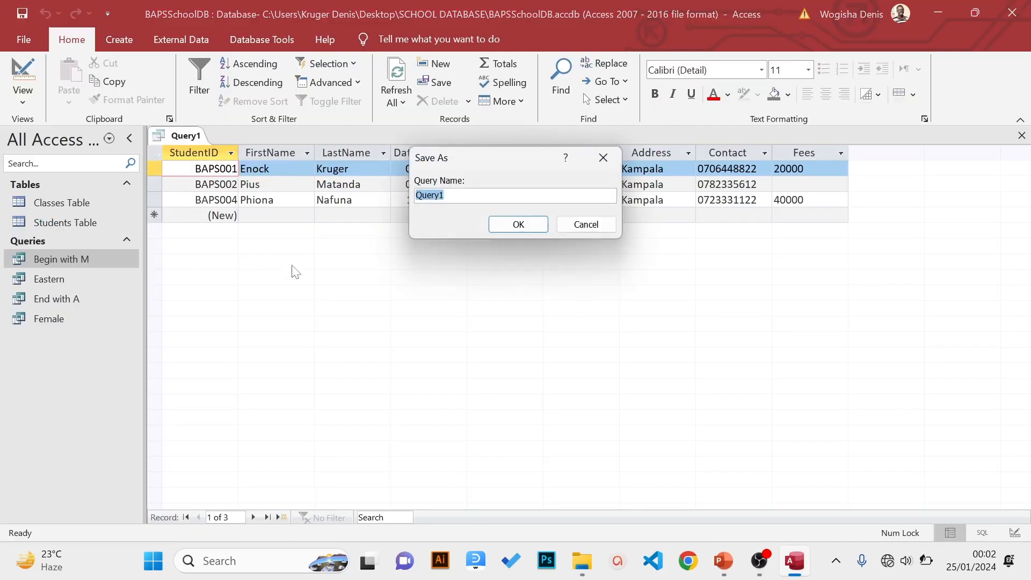
{"action": "type", "text": "Others"}
{"action": "left_click", "coordinate": [506, 232]}
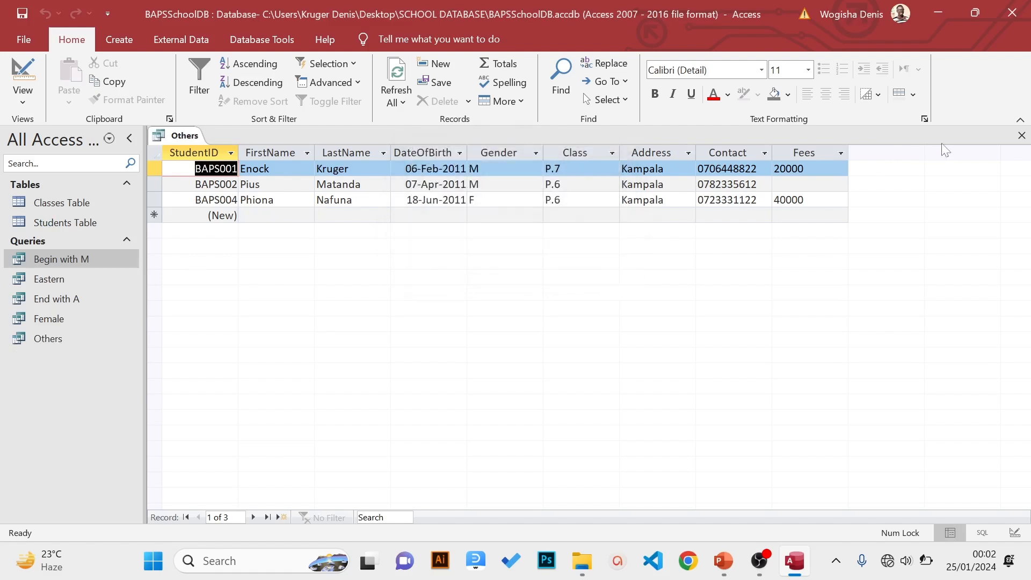
{"action": "left_click", "coordinate": [1021, 136]}
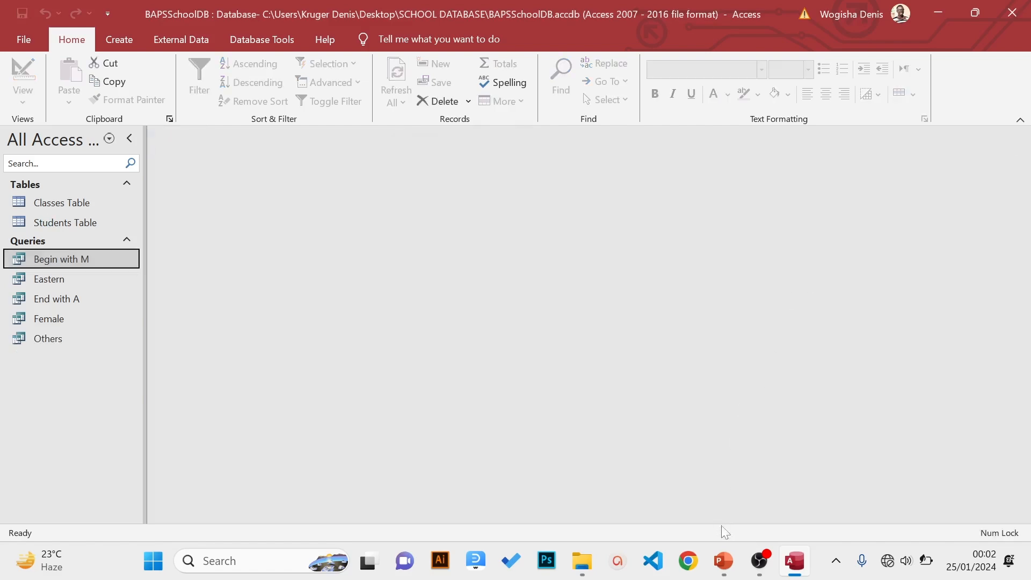
Switch to PowerPoint, read the five-letter address task on slide 12 and the Students Table on slide 6, and return to Access
{"action": "left_click", "coordinate": [721, 562]}
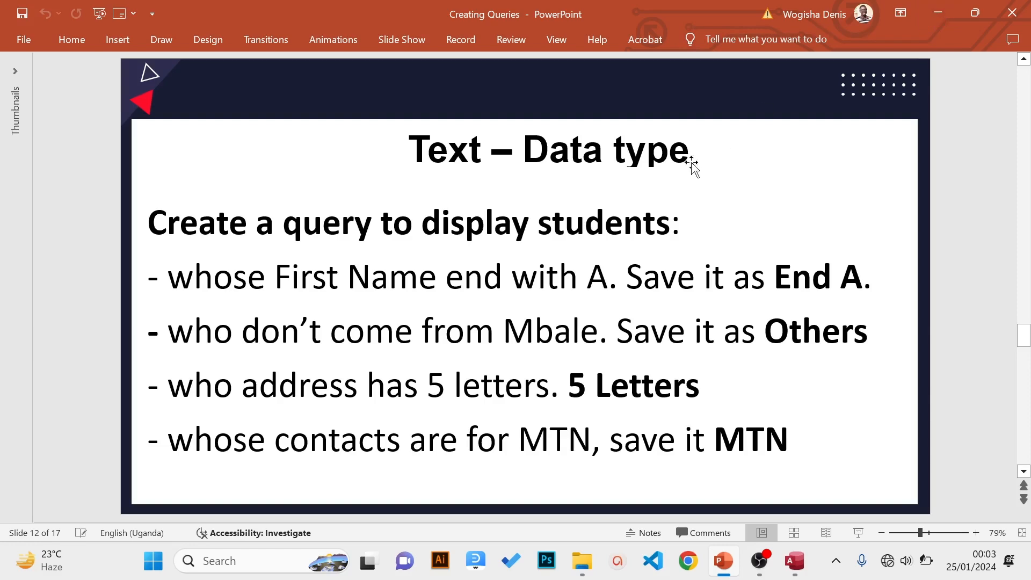
{"action": "scroll", "coordinate": [666, 193], "scroll_direction": "up", "scroll_amount": 8}
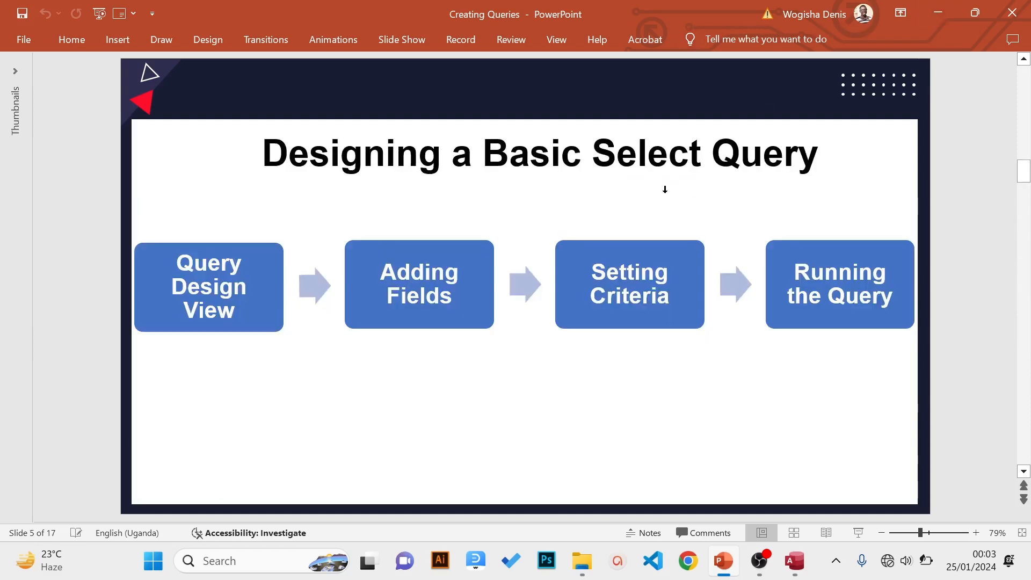
{"action": "scroll", "coordinate": [666, 198], "scroll_direction": "up", "scroll_amount": 2}
{"action": "scroll", "coordinate": [666, 199], "scroll_direction": "down", "scroll_amount": 4}
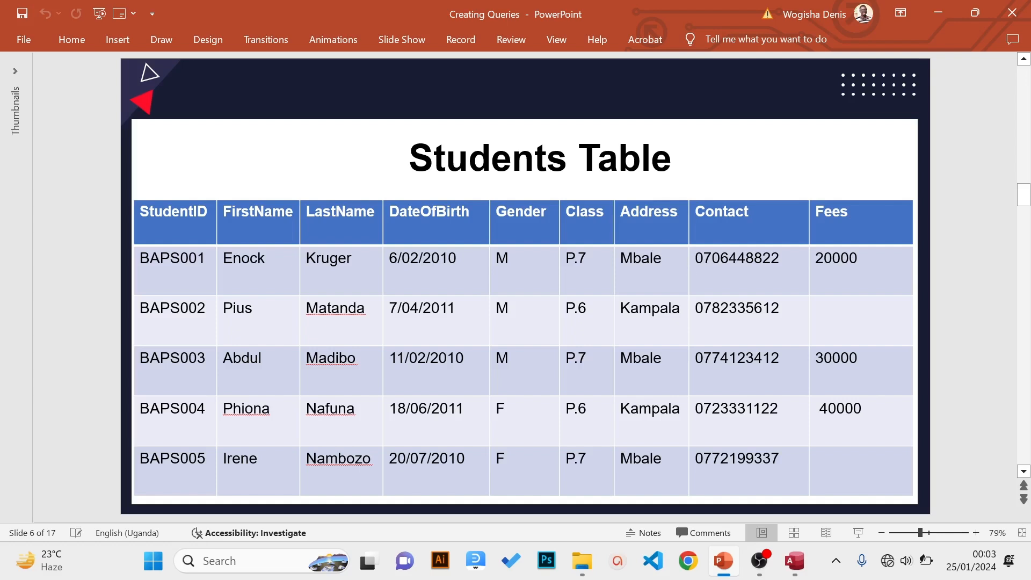
{"action": "left_click", "coordinate": [944, 12]}
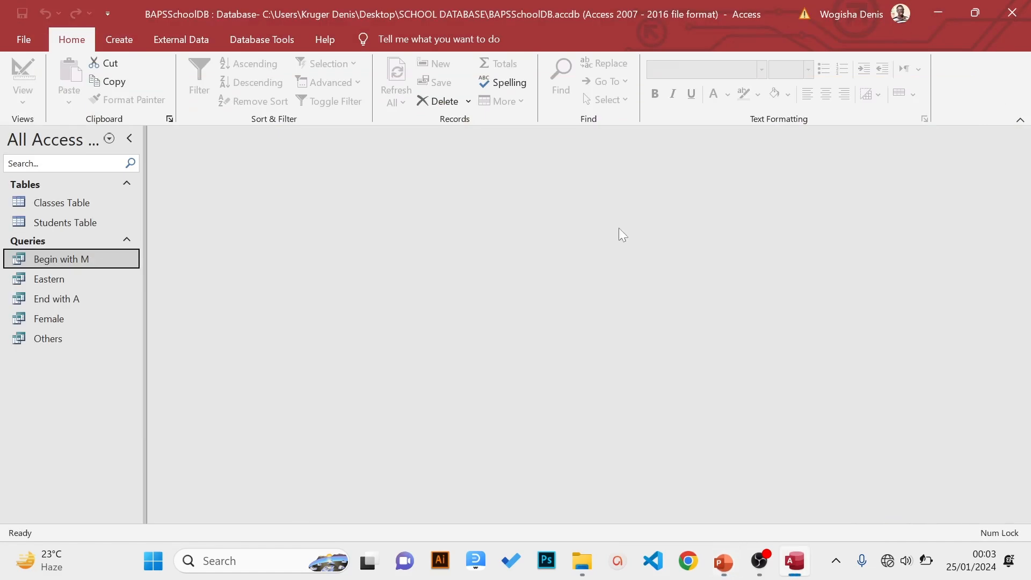
Create a new query in design view using only the Students Table as its source
{"action": "left_click", "coordinate": [139, 38]}
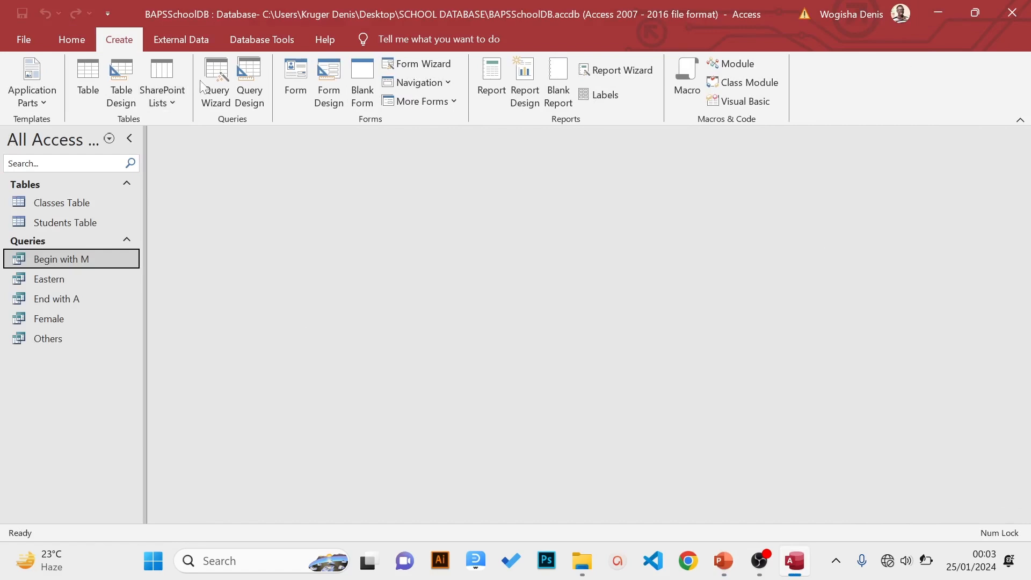
{"action": "left_click", "coordinate": [249, 86]}
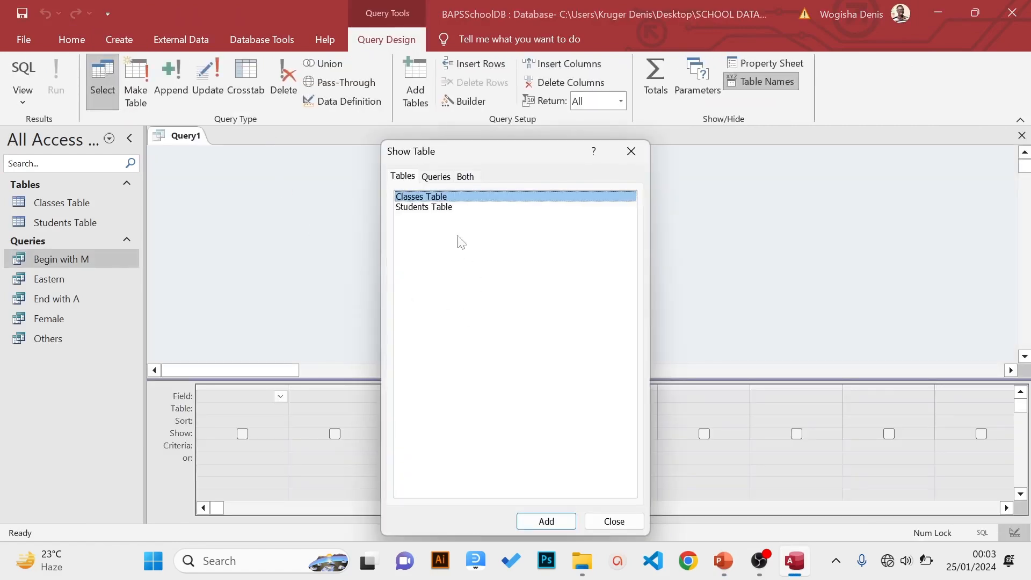
{"action": "left_click", "coordinate": [449, 209]}
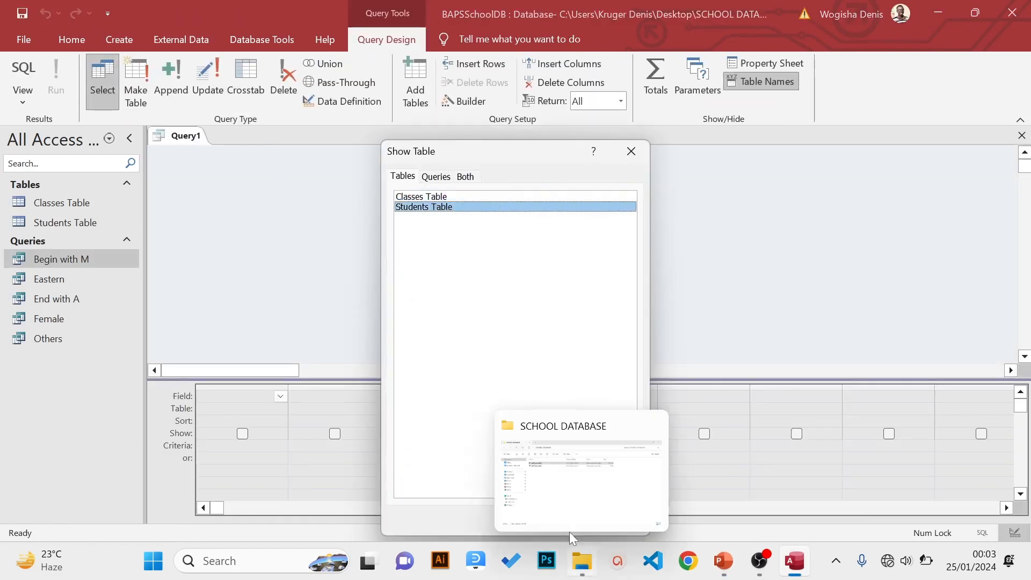
{"action": "left_click", "coordinate": [545, 521]}
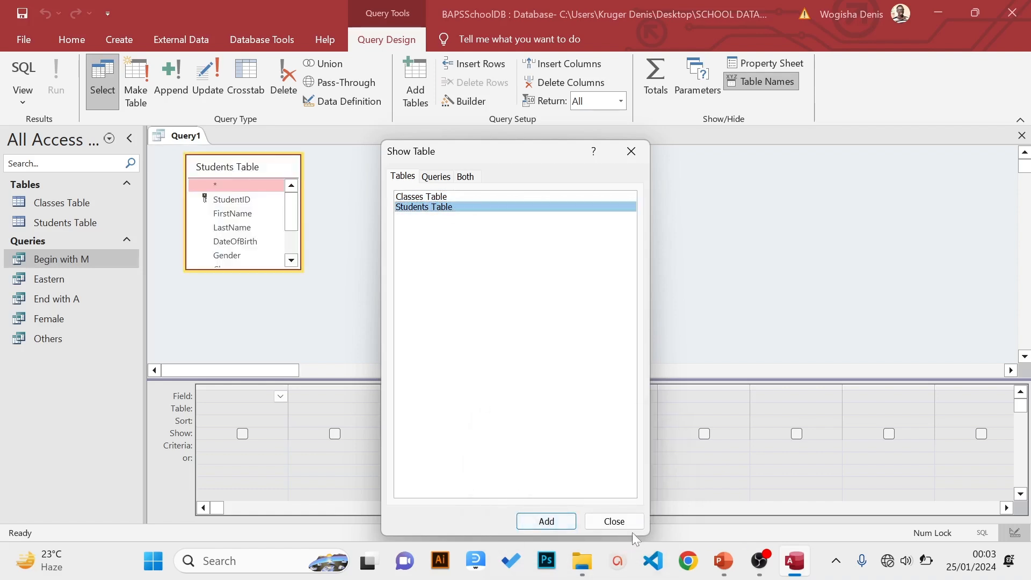
{"action": "left_click", "coordinate": [627, 522]}
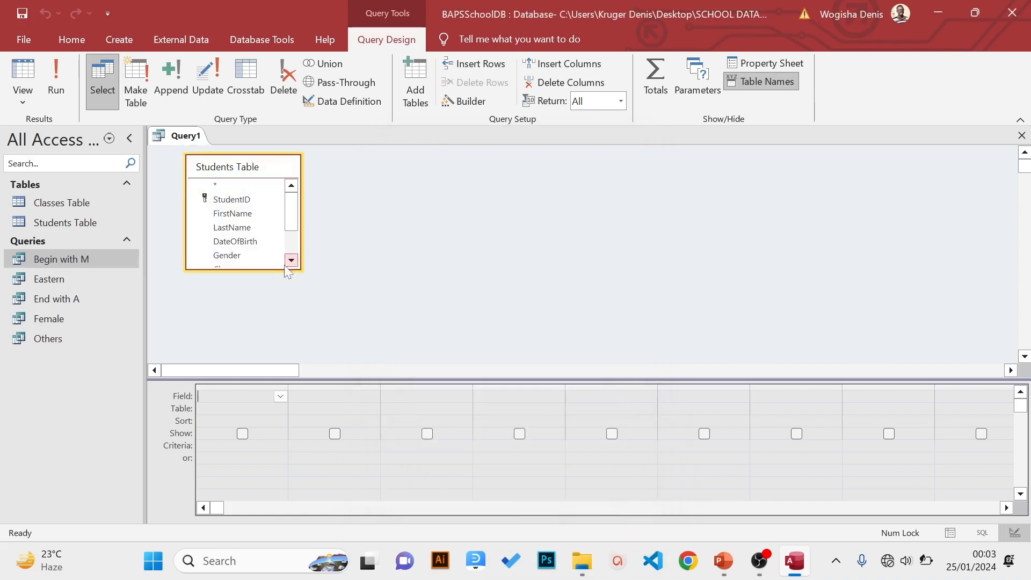
Extend the Students Table field list to show all fields and add StudentID through Fees to the query grid
{"action": "left_click_drag", "start_coordinate": [294, 270], "coordinate": [296, 361]}
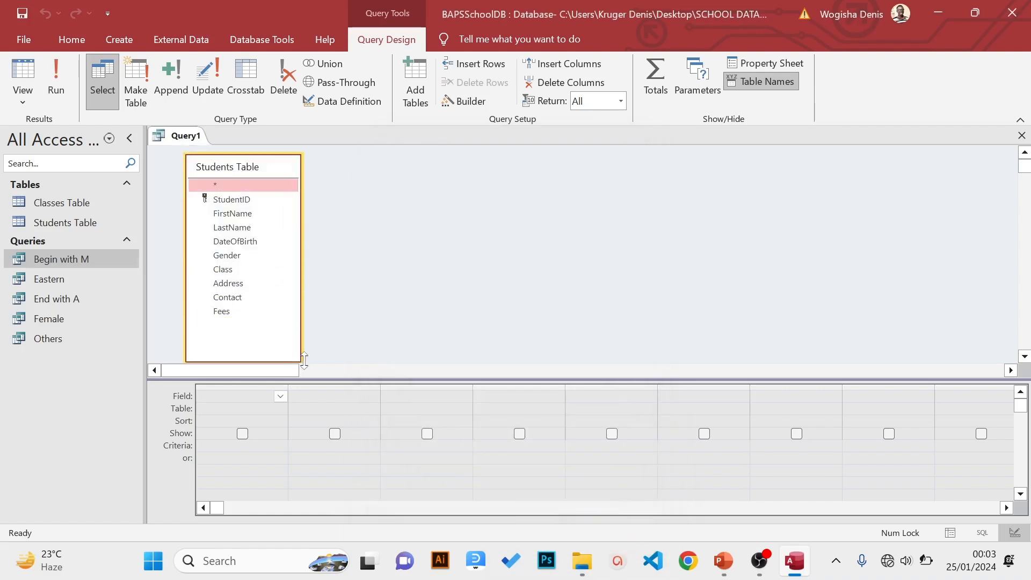
{"action": "left_click", "coordinate": [232, 200]}
{"action": "left_click", "coordinate": [223, 310], "text": "shift"}
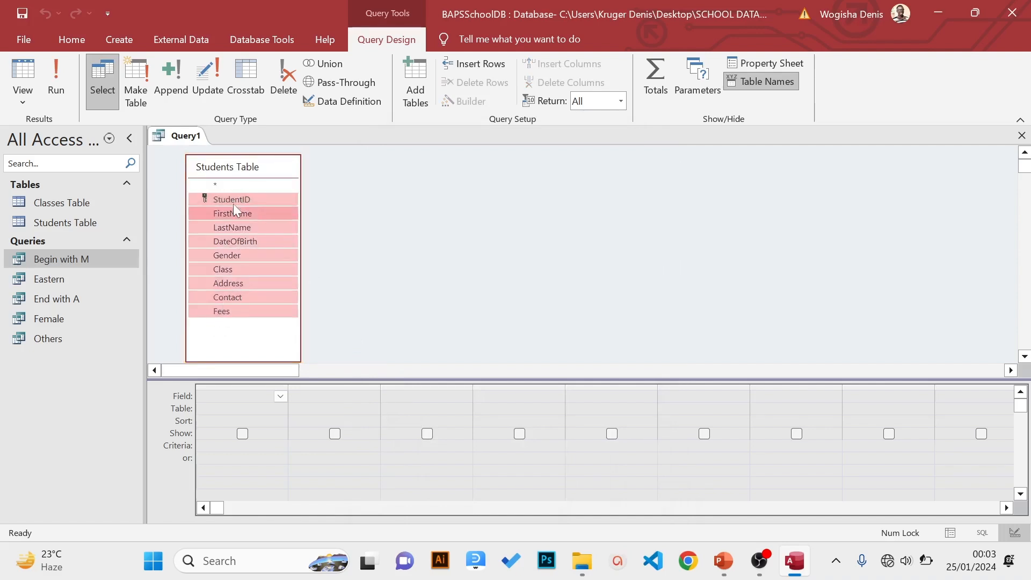
{"action": "left_click_drag", "start_coordinate": [222, 201], "coordinate": [211, 411]}
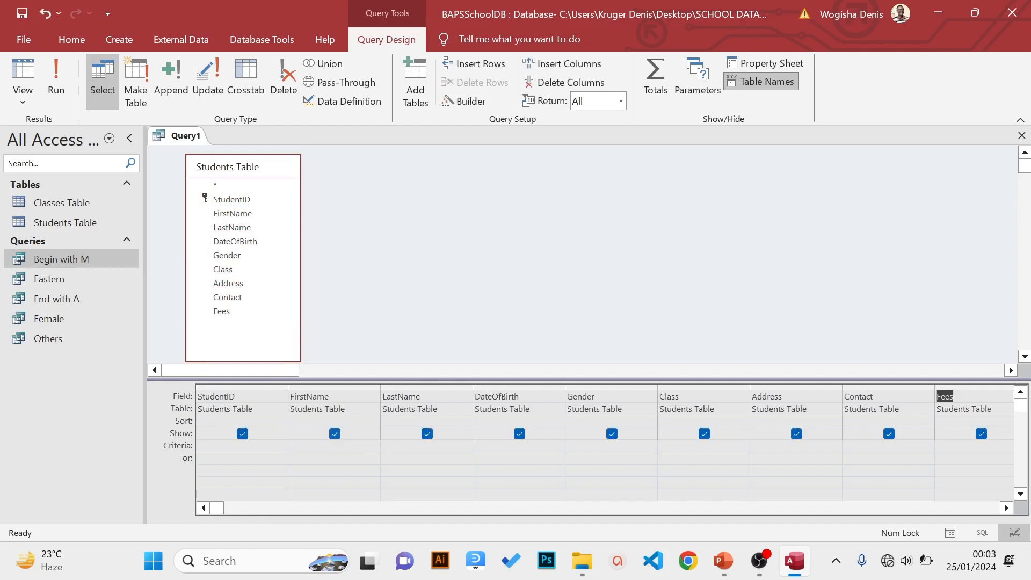
Enter len([address])=5 as the Address field's criteria in the Zoom editor
{"action": "left_click", "coordinate": [768, 446]}
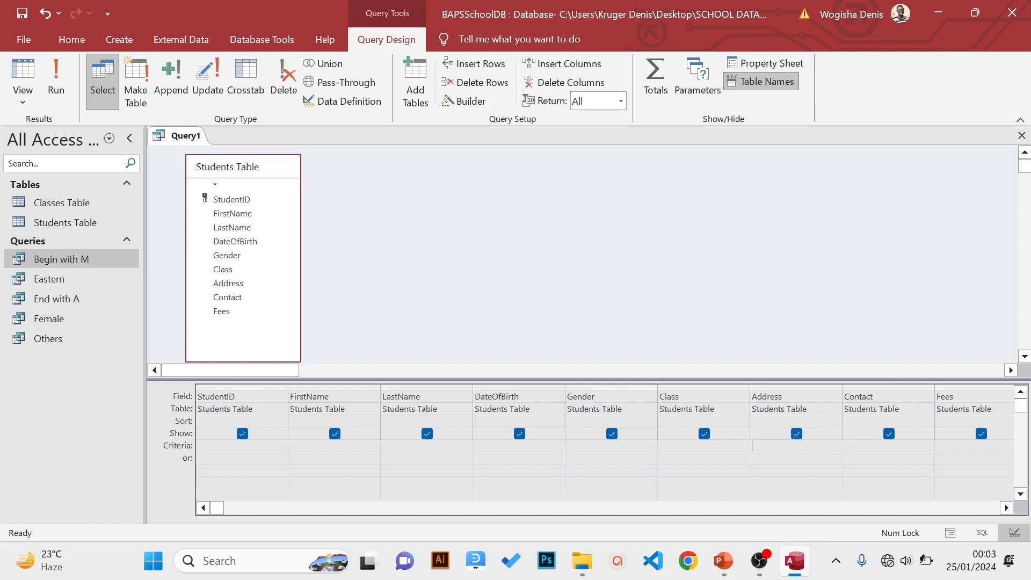
{"action": "right_click", "coordinate": [765, 452]}
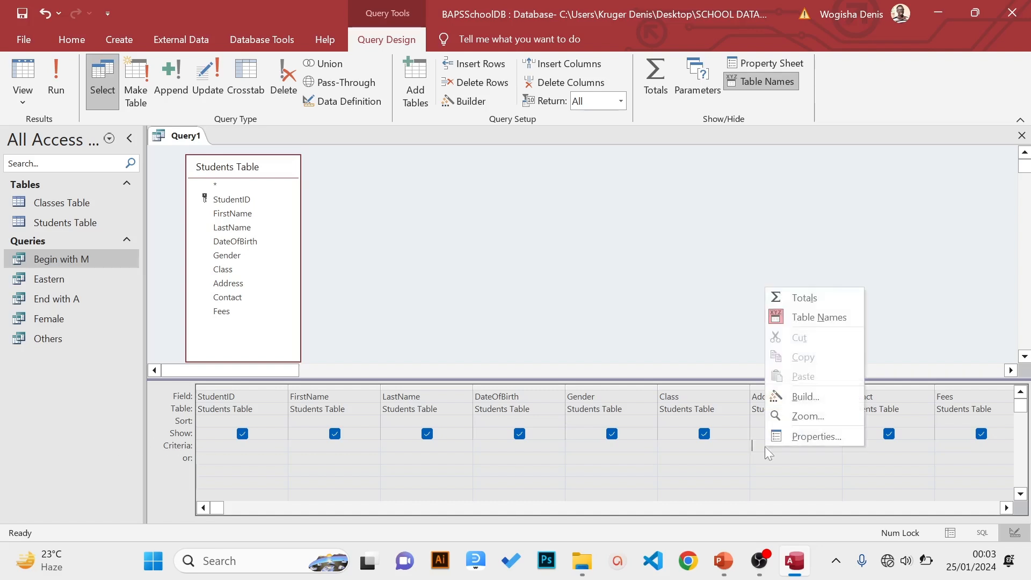
{"action": "left_click", "coordinate": [785, 417]}
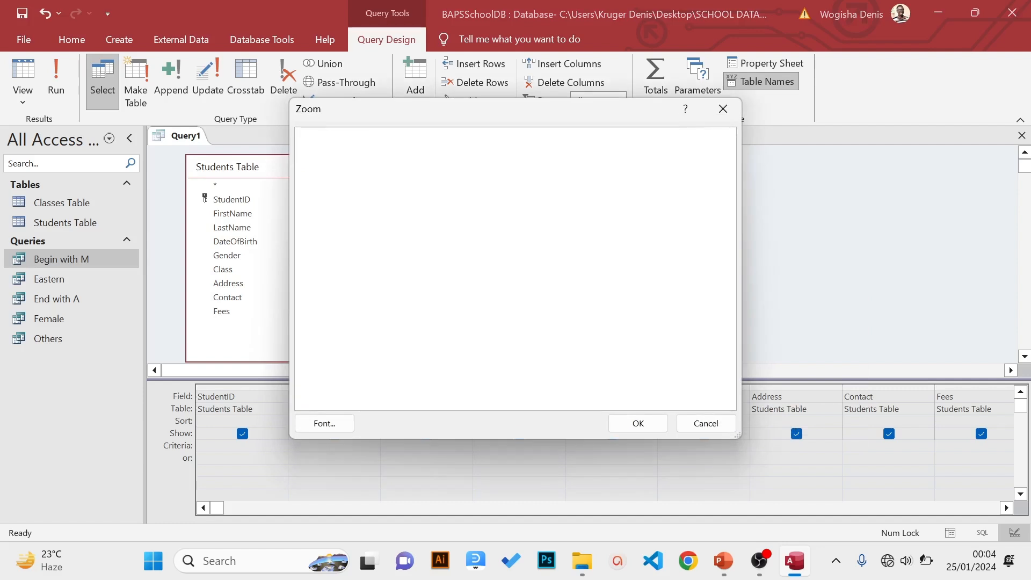
{"action": "left_click_drag", "start_coordinate": [418, 112], "coordinate": [433, 198]}
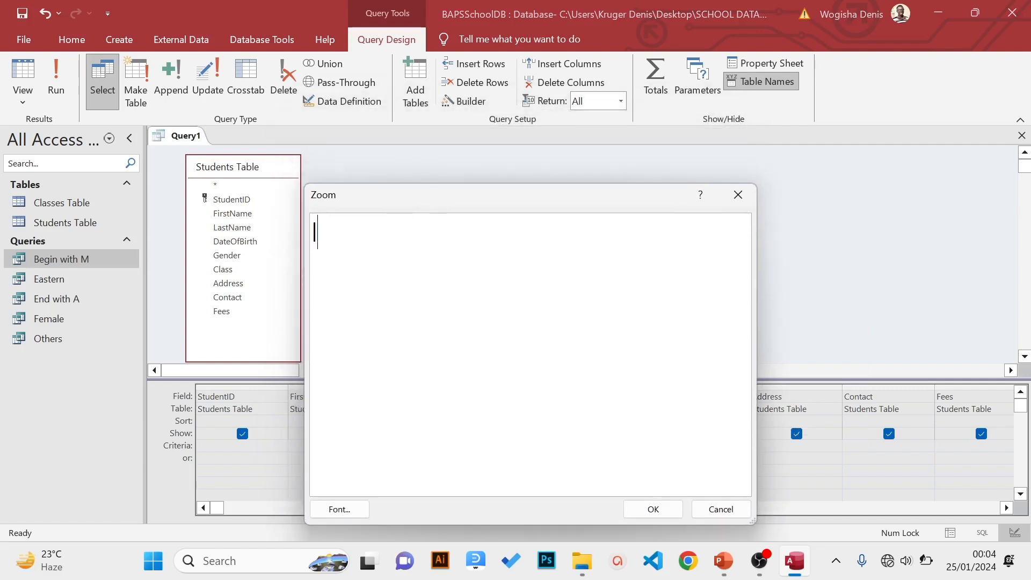
{"action": "type", "text": "len([a"}
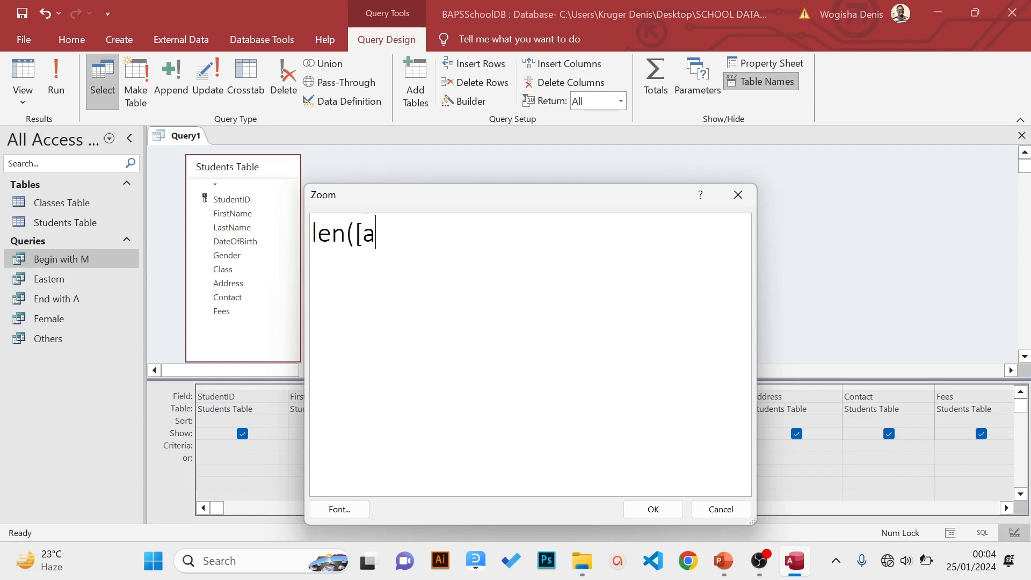
{"action": "type", "text": "ddress]"}
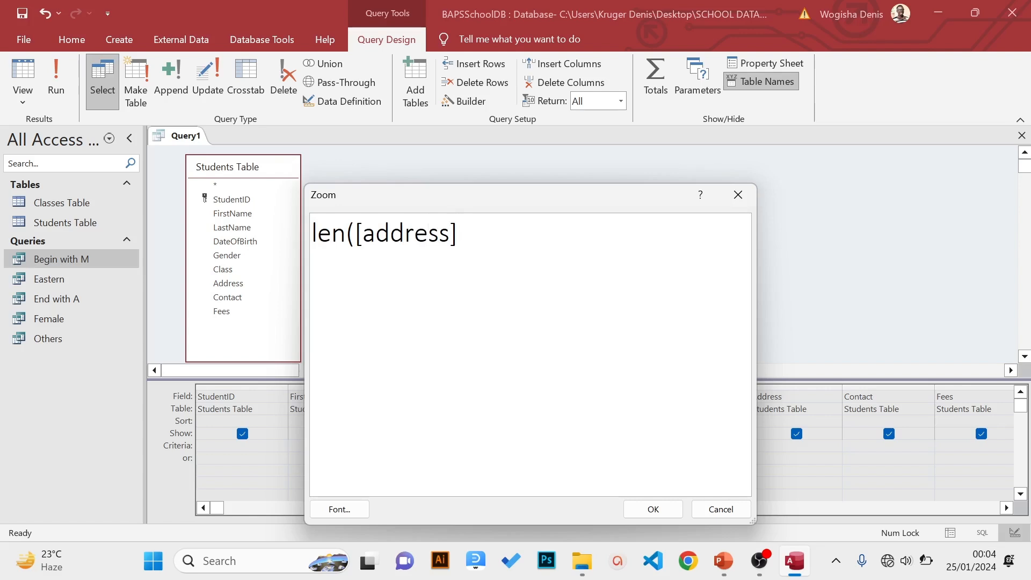
{"action": "type", "text": ")=5"}
Review the len function and the address field reference in the expression, accept the criteria, and run the query
{"action": "left_click_drag", "start_coordinate": [345, 233], "coordinate": [312, 234]}
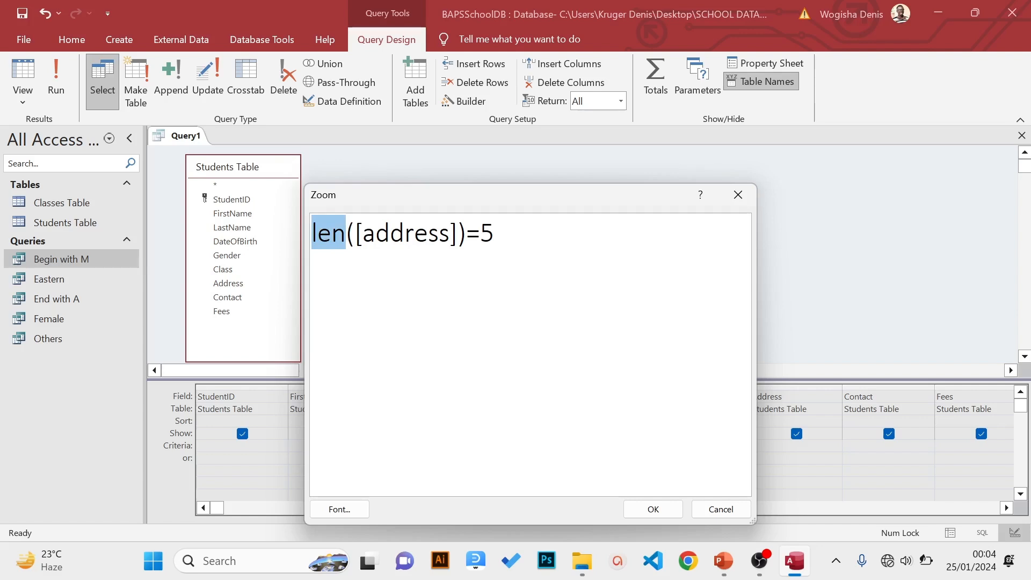
{"action": "key", "text": "Right"}
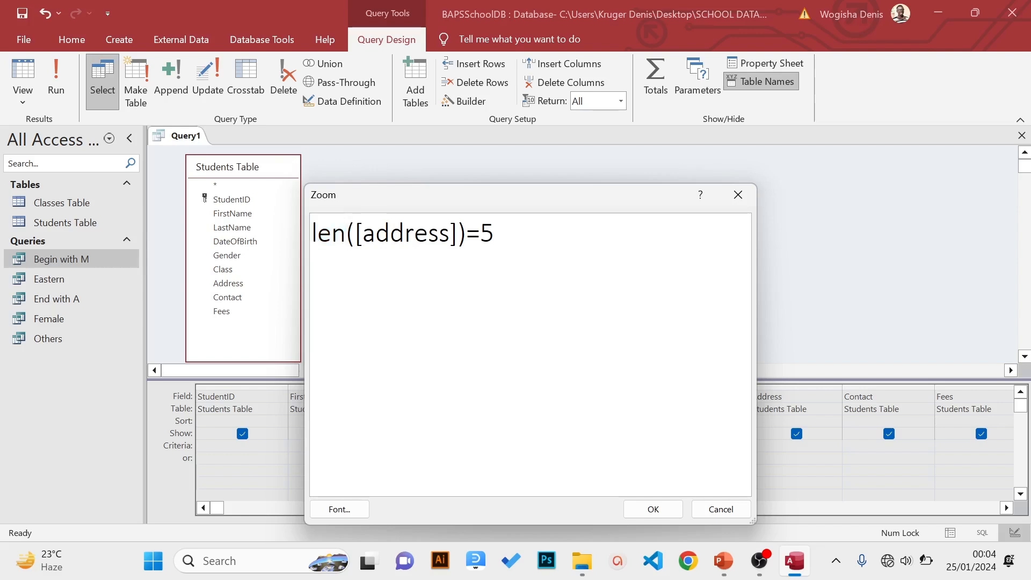
{"action": "left_click_drag", "start_coordinate": [363, 233], "coordinate": [450, 233]}
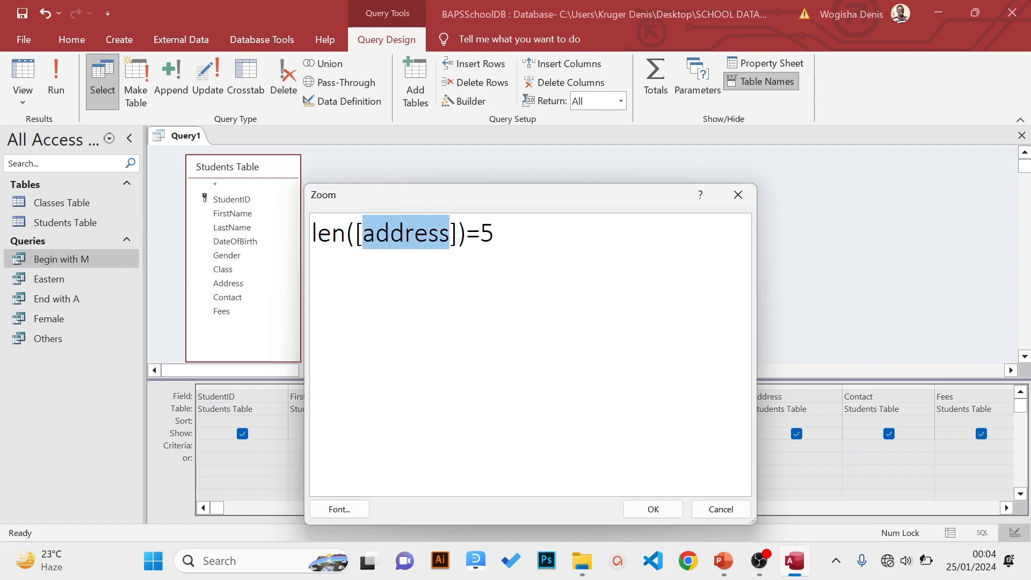
{"action": "key", "text": "Left"}
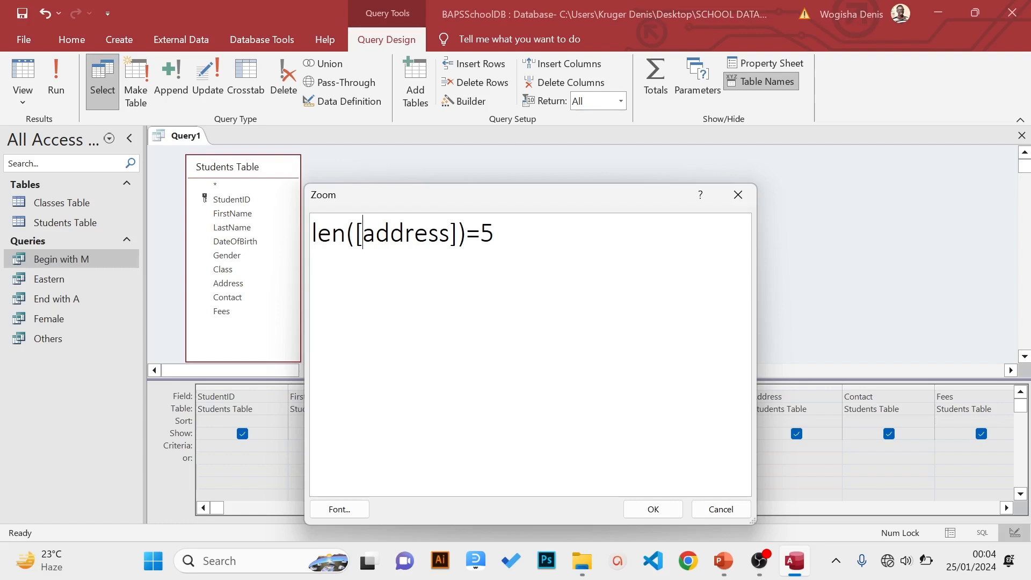
{"action": "left_click", "coordinate": [494, 233]}
{"action": "left_click", "coordinate": [650, 508]}
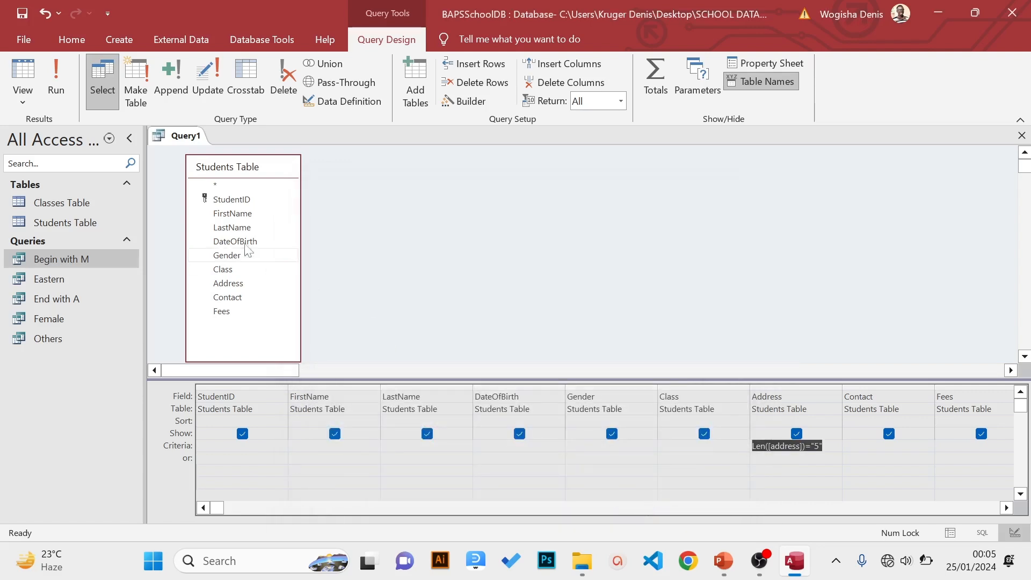
{"action": "left_click", "coordinate": [58, 91]}
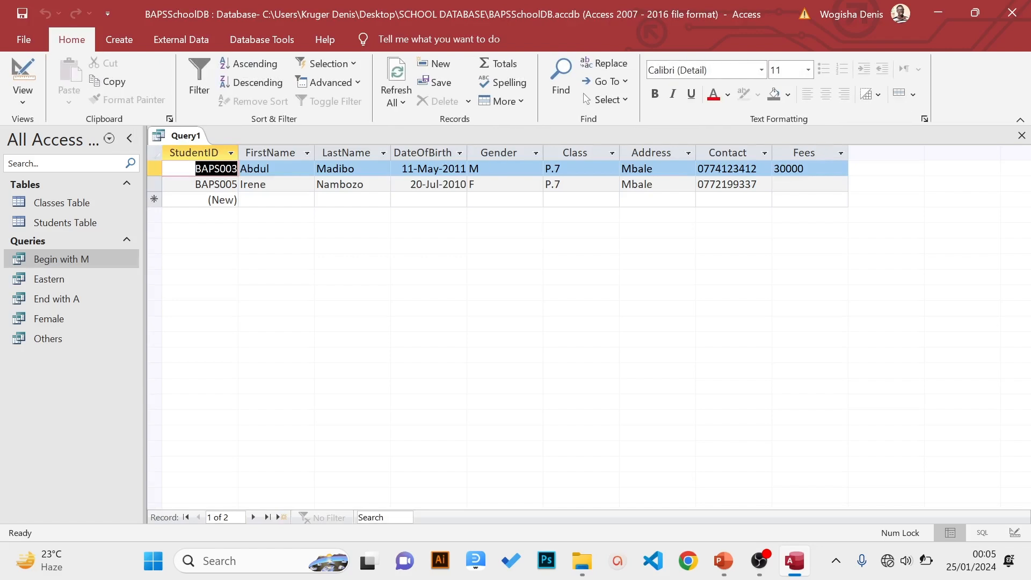
Check the number of letters in the Address values of the query results
{"action": "left_click", "coordinate": [654, 169]}
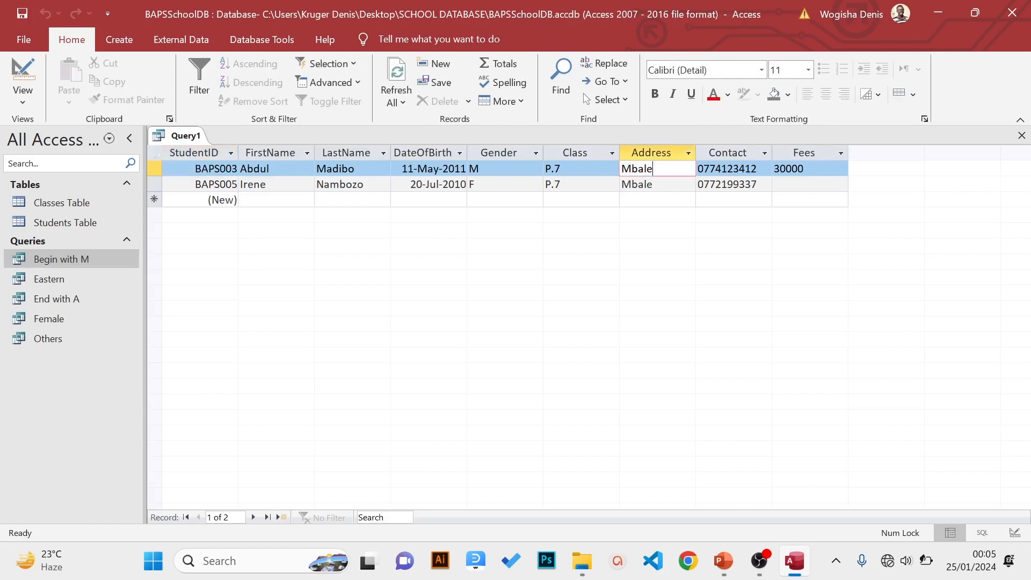
{"action": "key", "text": "shift+Left"}
{"action": "key", "text": "shift+Left"}
{"action": "key", "text": "shift+Left"}
{"action": "key", "text": "shift+Left"}
{"action": "key", "text": "shift+Left"}
{"action": "key", "text": "Down"}
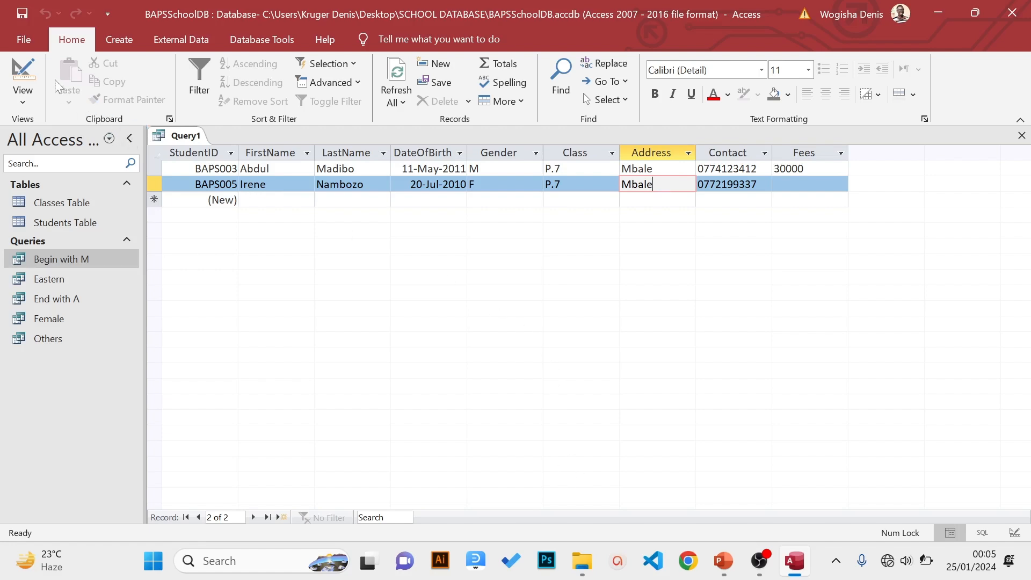
Save the query of students with five-letter addresses under the name 5 Letters
{"action": "left_click", "coordinate": [24, 40]}
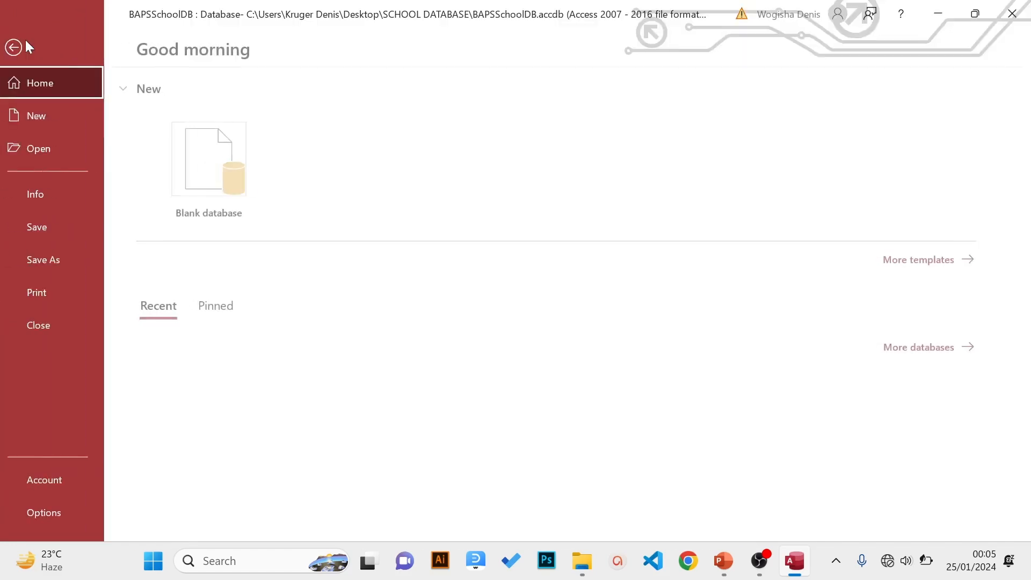
{"action": "left_click", "coordinate": [53, 226]}
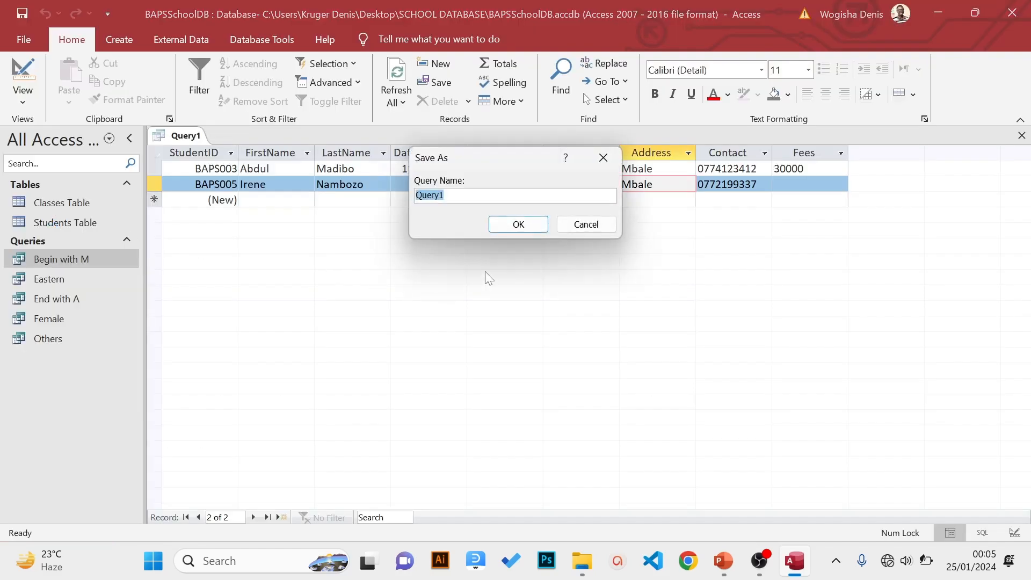
{"action": "type", "text": "5 Letters"}
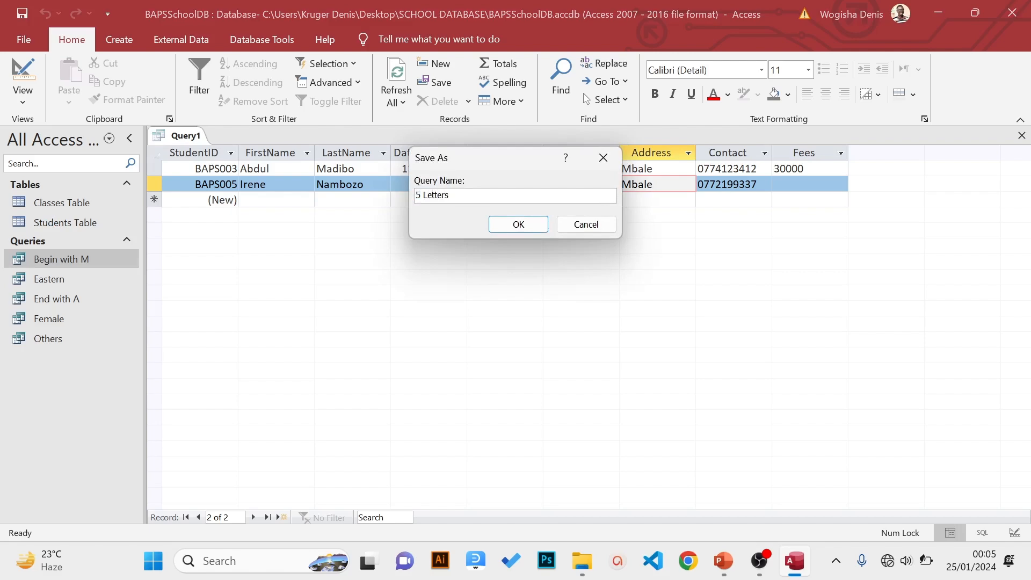
{"action": "left_click", "coordinate": [526, 224]}
{"action": "mouse_move", "coordinate": [723, 561]}
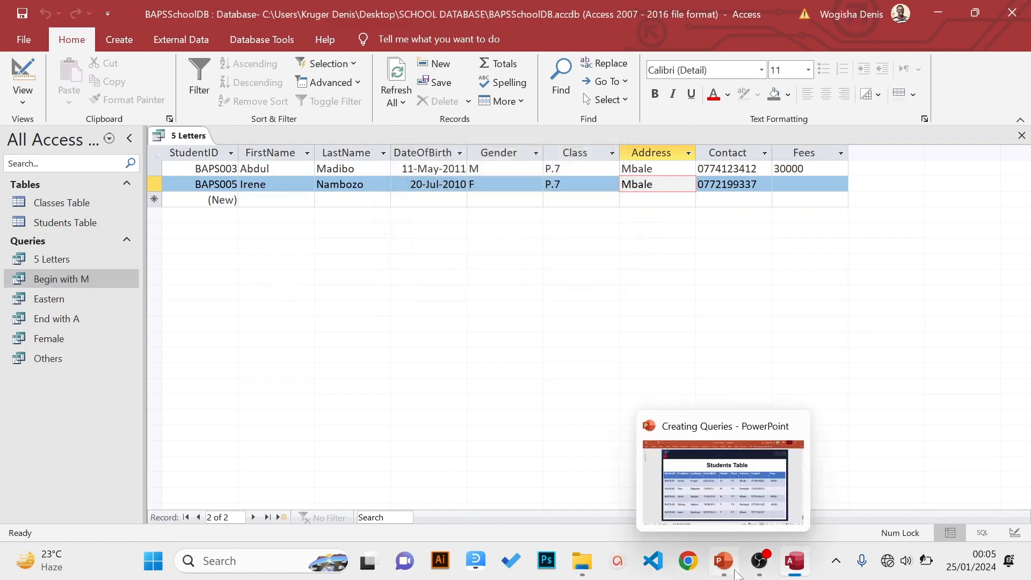
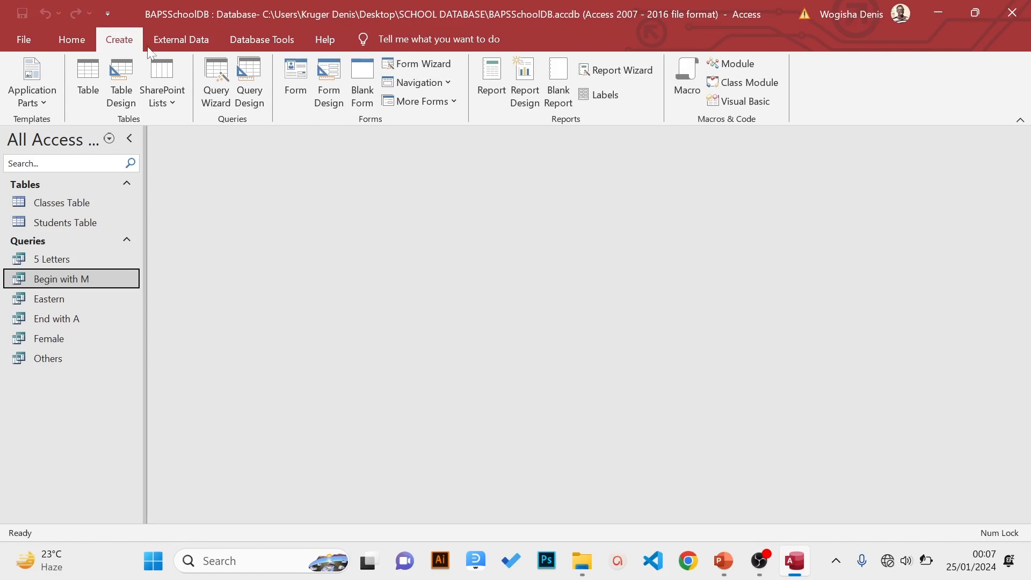
Start a new query design and add the Students Table as its source
{"action": "left_click", "coordinate": [251, 81]}
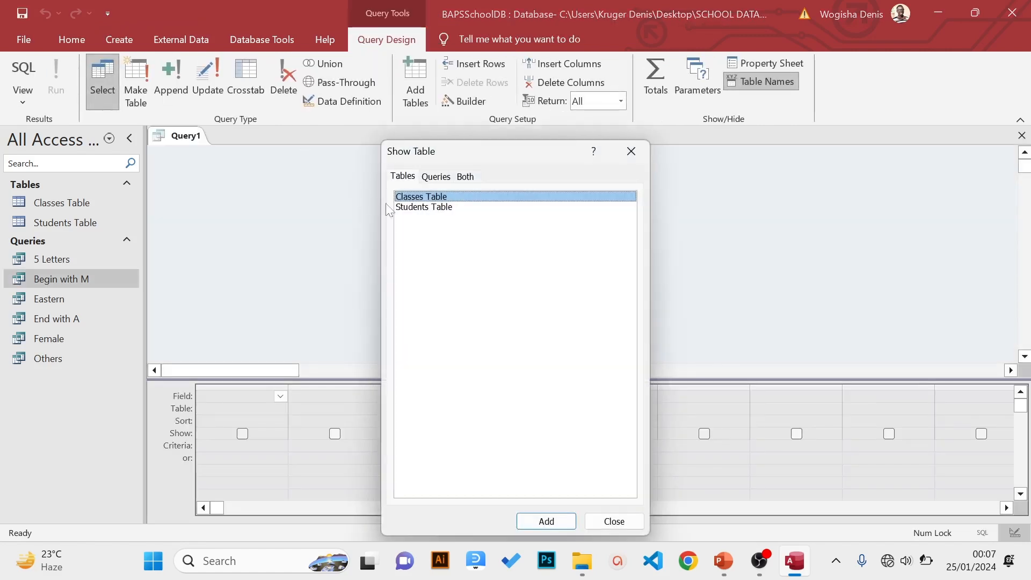
{"action": "left_click", "coordinate": [407, 209]}
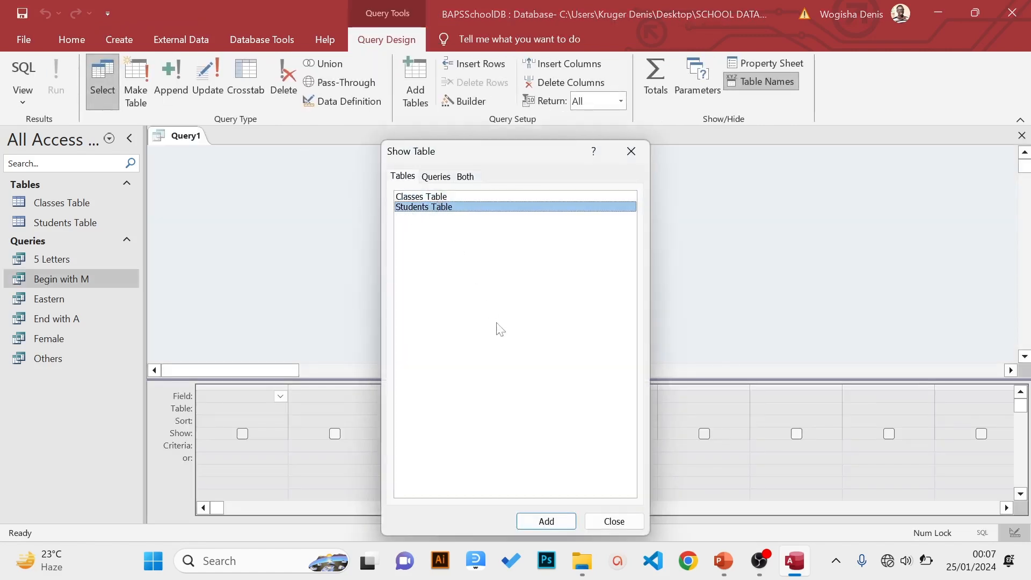
{"action": "left_click", "coordinate": [544, 520]}
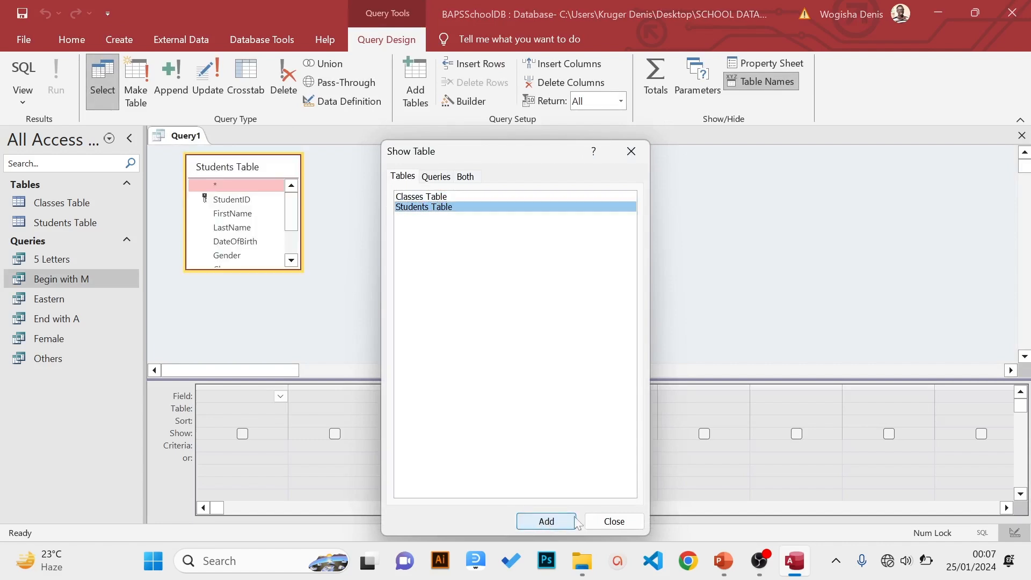
{"action": "left_click", "coordinate": [614, 521]}
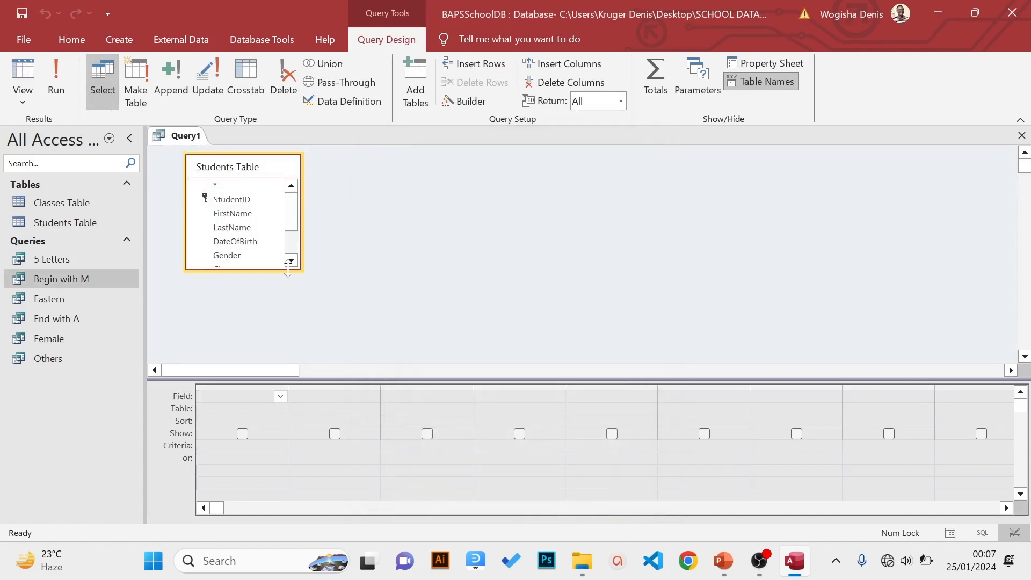
Enlarge the Students Table field list to show every field and add StudentID through Fees to the query grid
{"action": "left_click_drag", "start_coordinate": [288, 269], "coordinate": [288, 350]}
{"action": "left_click", "coordinate": [230, 199]}
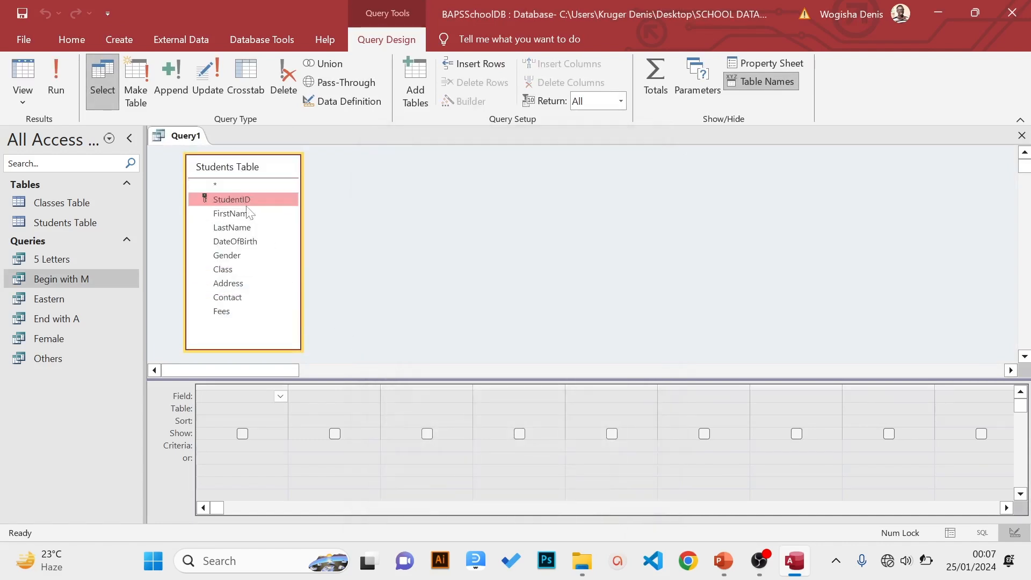
{"action": "left_click", "coordinate": [241, 316], "text": "shift"}
{"action": "left_click_drag", "start_coordinate": [234, 288], "coordinate": [258, 410]}
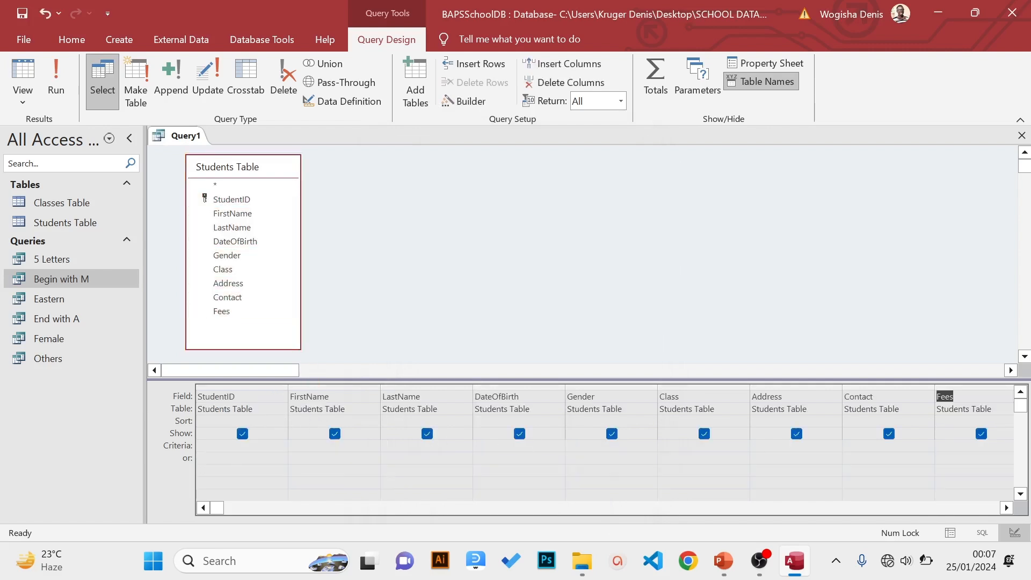
Enter 077* or 078* as the Contact field's criteria in the Zoom editor
{"action": "left_click", "coordinate": [858, 446]}
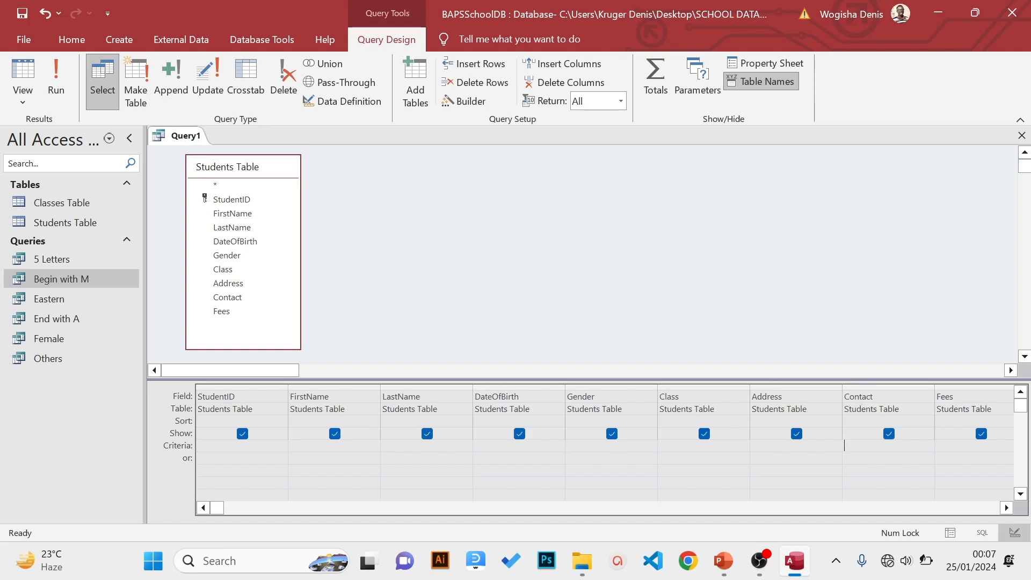
{"action": "right_click", "coordinate": [853, 444]}
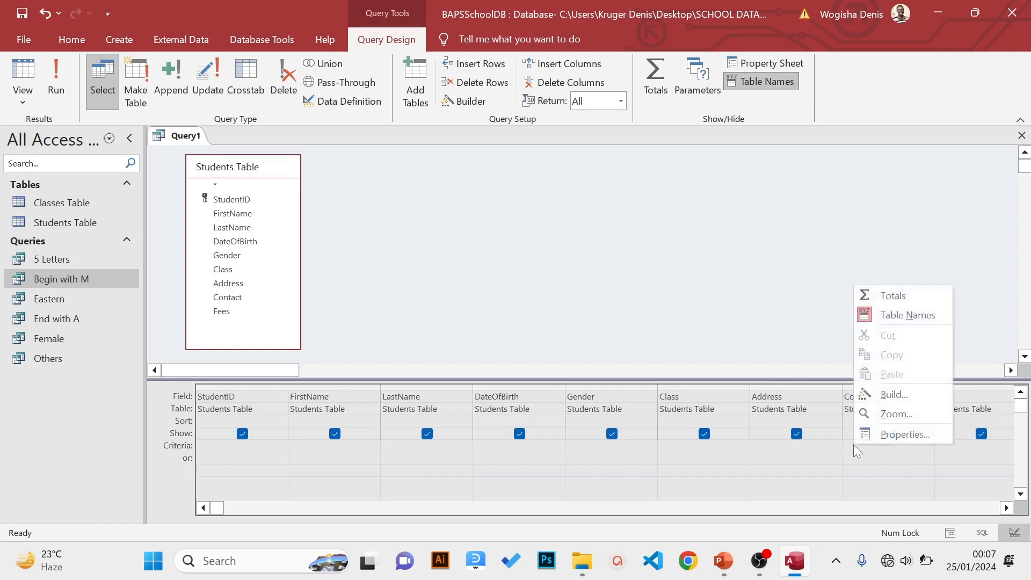
{"action": "left_click", "coordinate": [885, 405]}
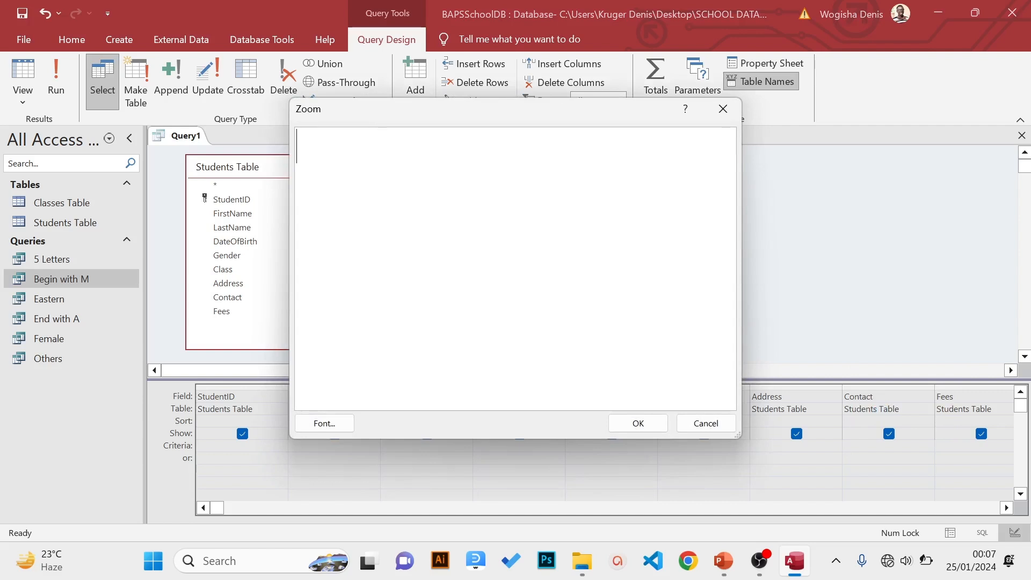
{"action": "type", "text": "077"}
{"action": "type", "text": "* or "}
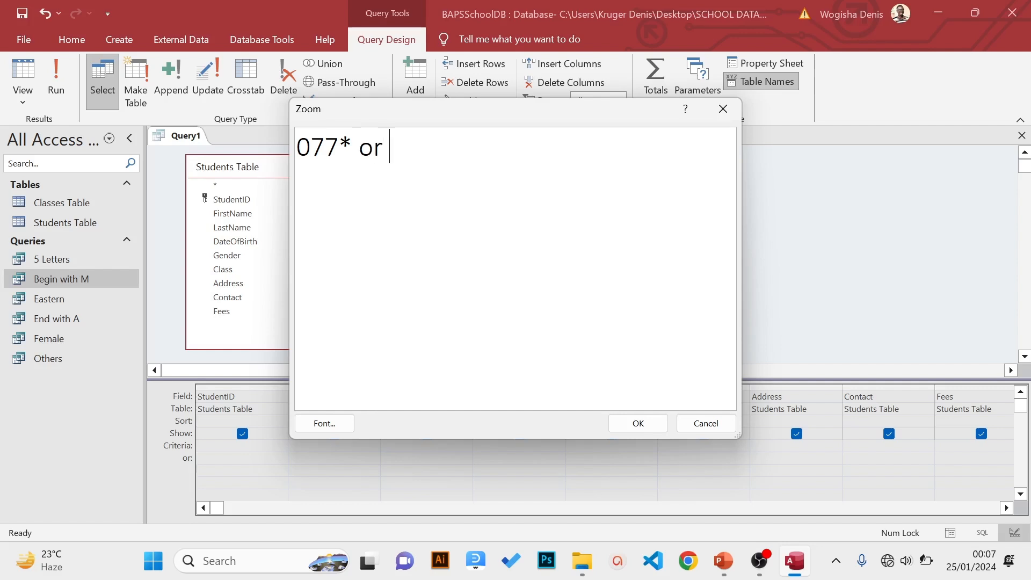
{"action": "type", "text": "078*"}
Review the 077 and 078 prefixes and their wildcards in the Contact criteria expression
{"action": "key", "text": "Left"}
{"action": "key", "text": "Left"}
{"action": "key", "text": "Left"}
{"action": "key", "text": "Left"}
{"action": "key", "text": "Left"}
{"action": "key", "text": "Left"}
{"action": "key", "text": "Left"}
{"action": "key", "text": "Left"}
{"action": "key", "text": "shift+Left"}
{"action": "key", "text": "shift+Left"}
{"action": "key", "text": "shift+Left"}
{"action": "key", "text": "shift+Left"}
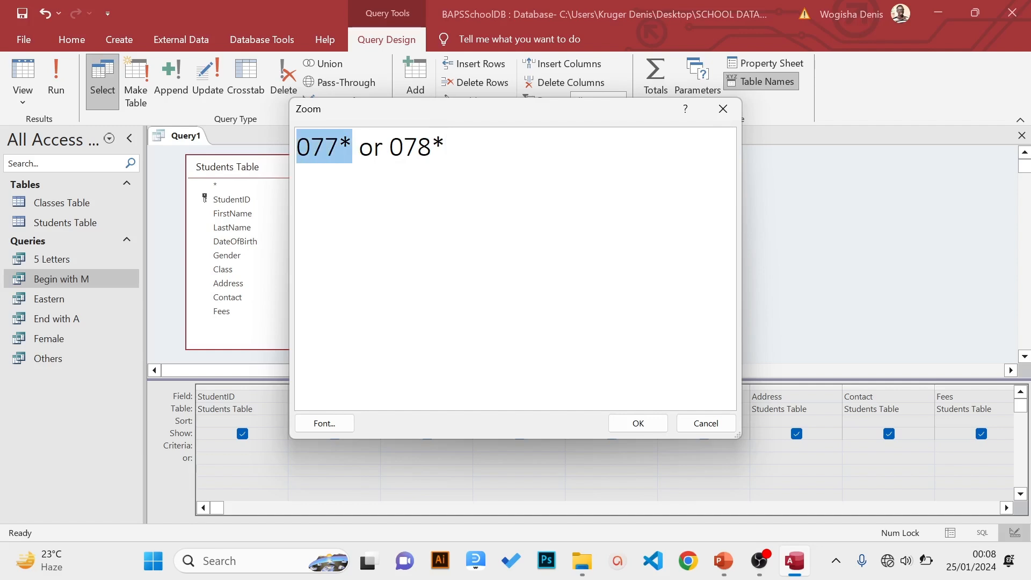
{"action": "key", "text": "Right"}
{"action": "key", "text": "Left"}
{"action": "key", "text": "shift+Left"}
{"action": "key", "text": "shift+Left"}
{"action": "key", "text": "shift+Left"}
{"action": "double_click", "coordinate": [339, 147]}
{"action": "left_click", "coordinate": [325, 147]}
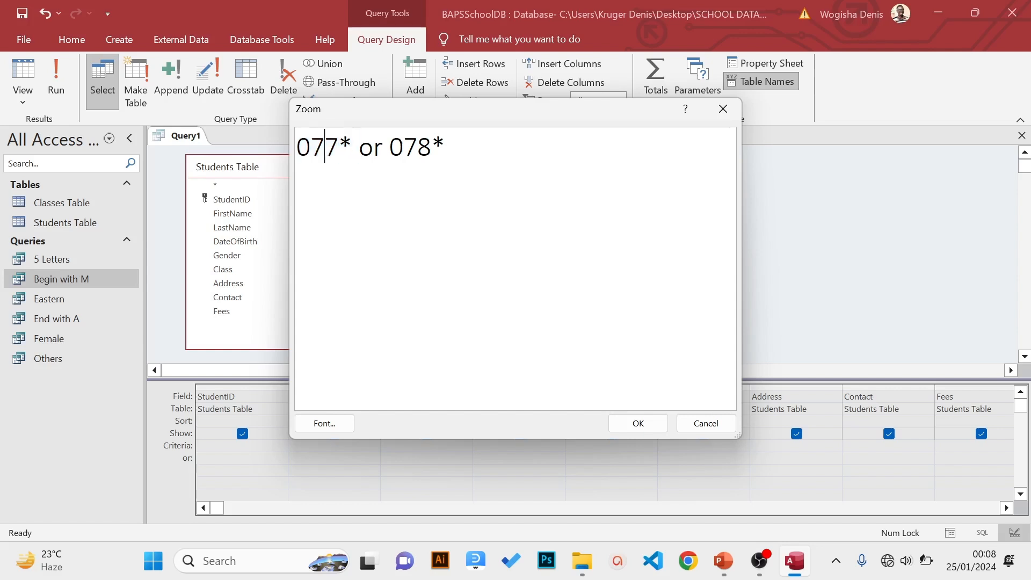
{"action": "left_click_drag", "start_coordinate": [339, 147], "coordinate": [297, 146]}
{"action": "left_click", "coordinate": [353, 146]}
{"action": "left_click_drag", "start_coordinate": [339, 147], "coordinate": [297, 146]}
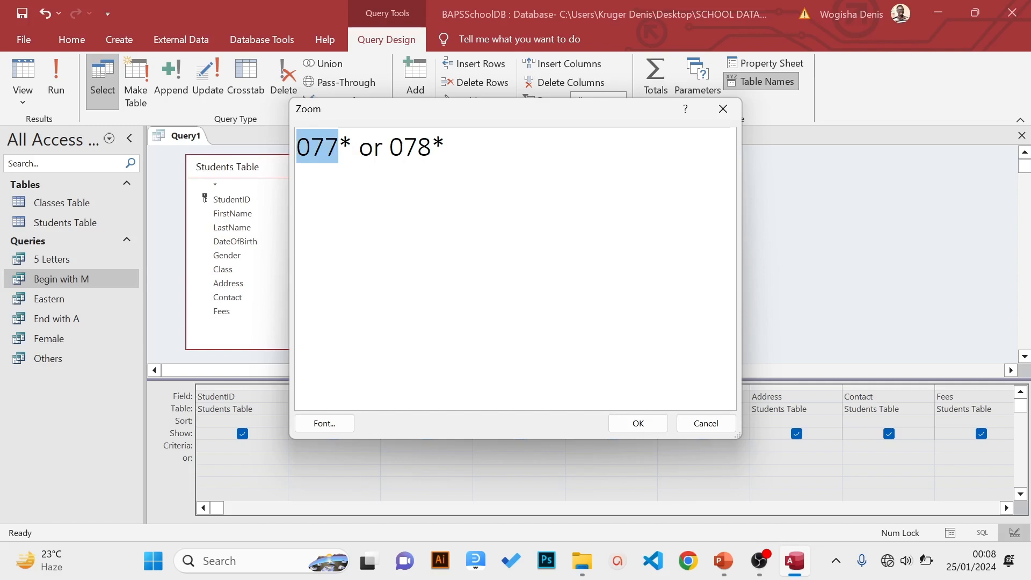
{"action": "left_click_drag", "start_coordinate": [389, 147], "coordinate": [431, 146]}
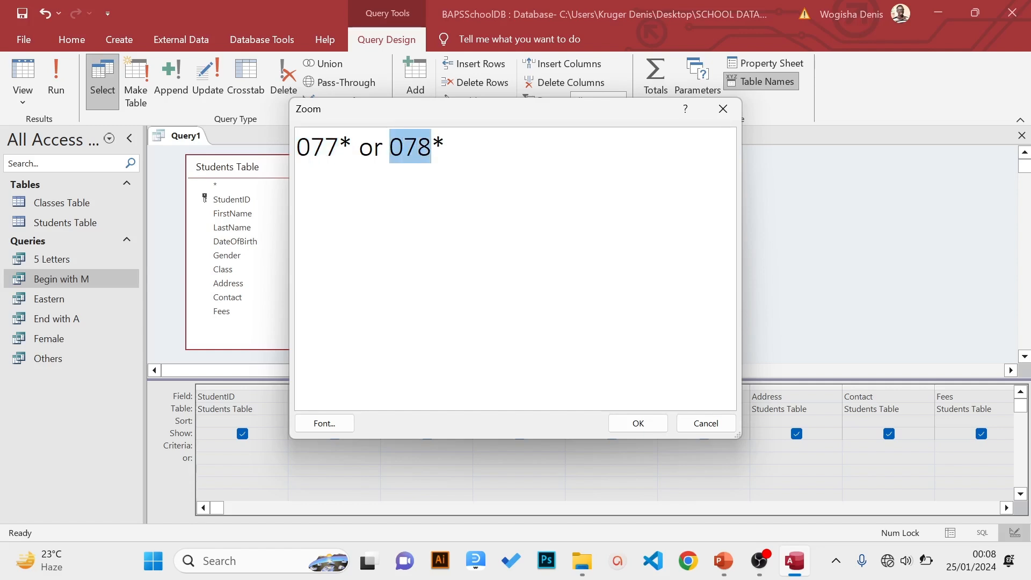
Accept the Contact criteria, run the query, and check the prefixes of the contact numbers in the results
{"action": "left_click", "coordinate": [637, 422]}
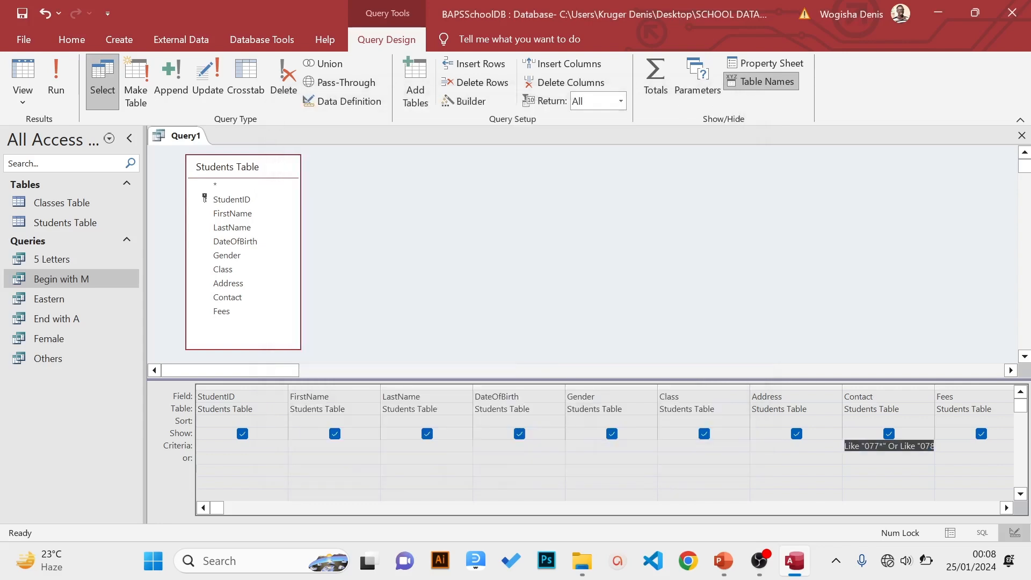
{"action": "left_click", "coordinate": [54, 84]}
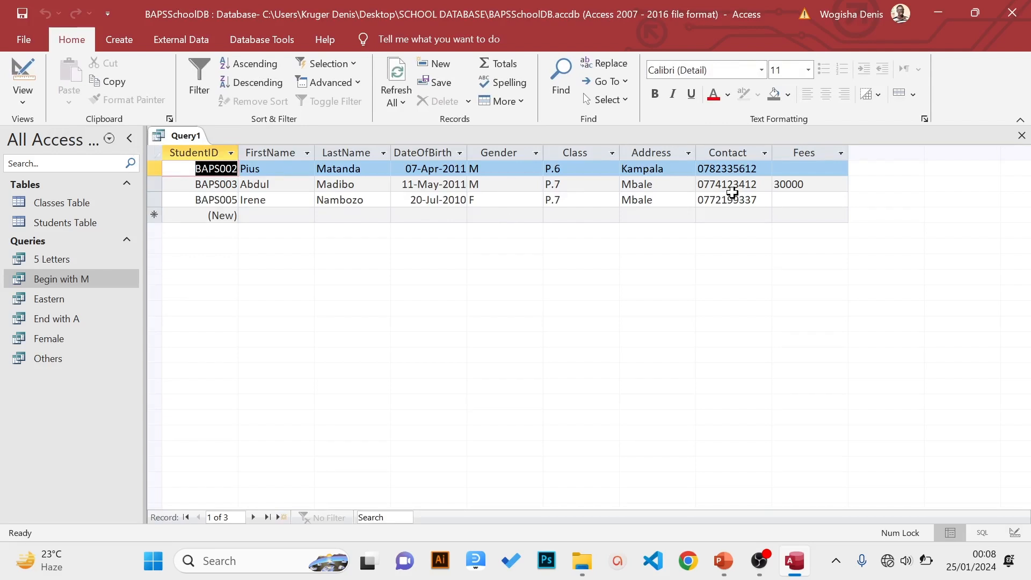
{"action": "left_click_drag", "start_coordinate": [716, 169], "coordinate": [699, 169]}
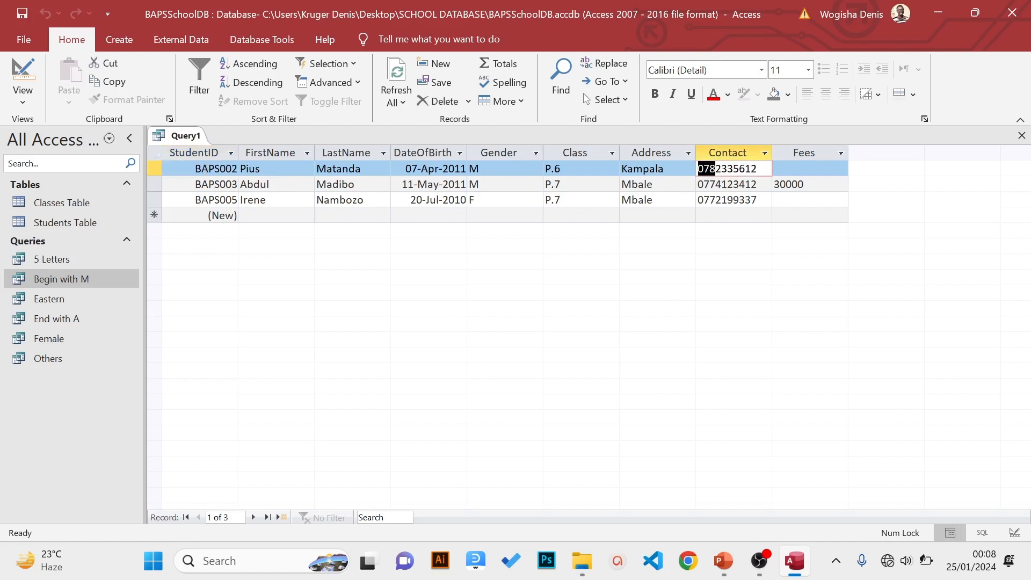
{"action": "left_click_drag", "start_coordinate": [717, 184], "coordinate": [698, 184]}
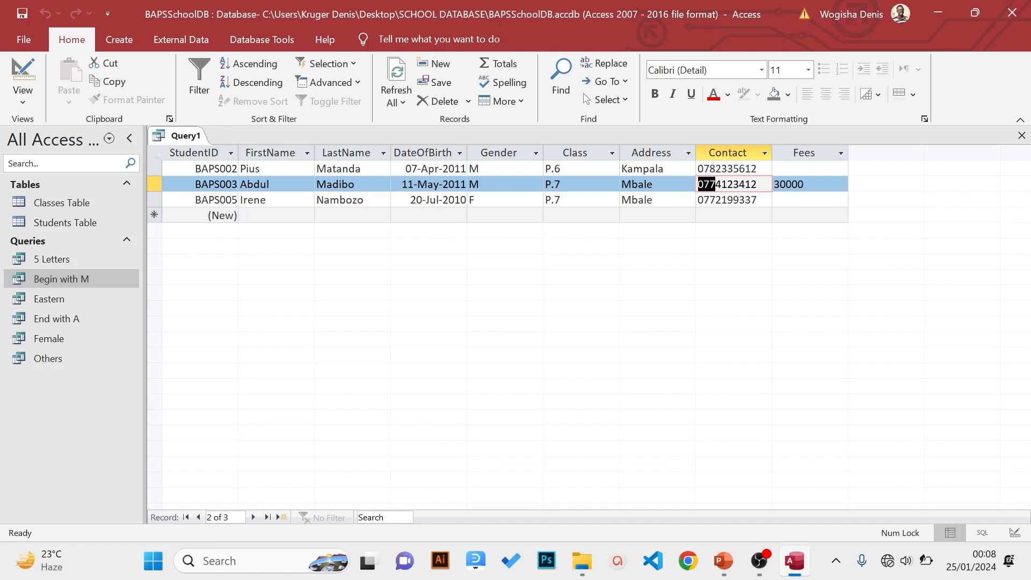
Look up the required name for the MTN contacts query on the Text – Data type slide in PowerPoint, and return to Access
{"action": "left_click", "coordinate": [722, 570]}
{"action": "scroll", "coordinate": [704, 481], "scroll_direction": "down", "scroll_amount": 5}
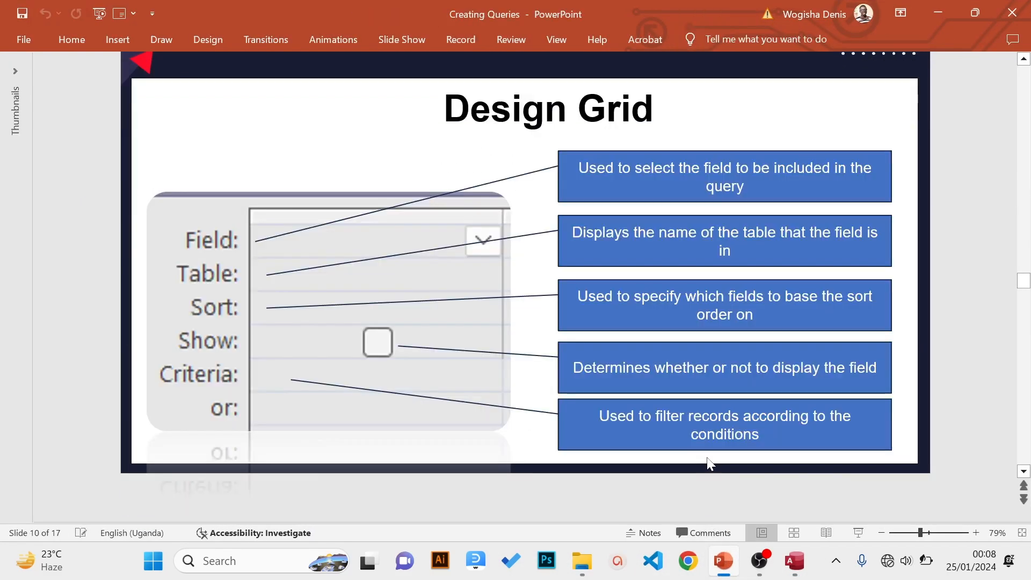
{"action": "scroll", "coordinate": [708, 463], "scroll_direction": "down", "scroll_amount": 6}
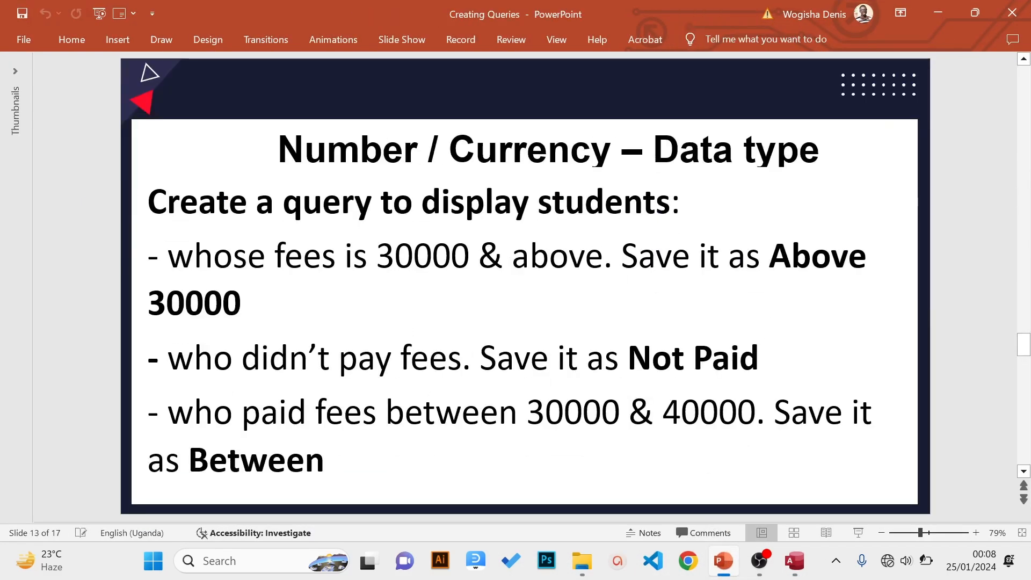
{"action": "scroll", "coordinate": [662, 465], "scroll_direction": "up", "scroll_amount": 1}
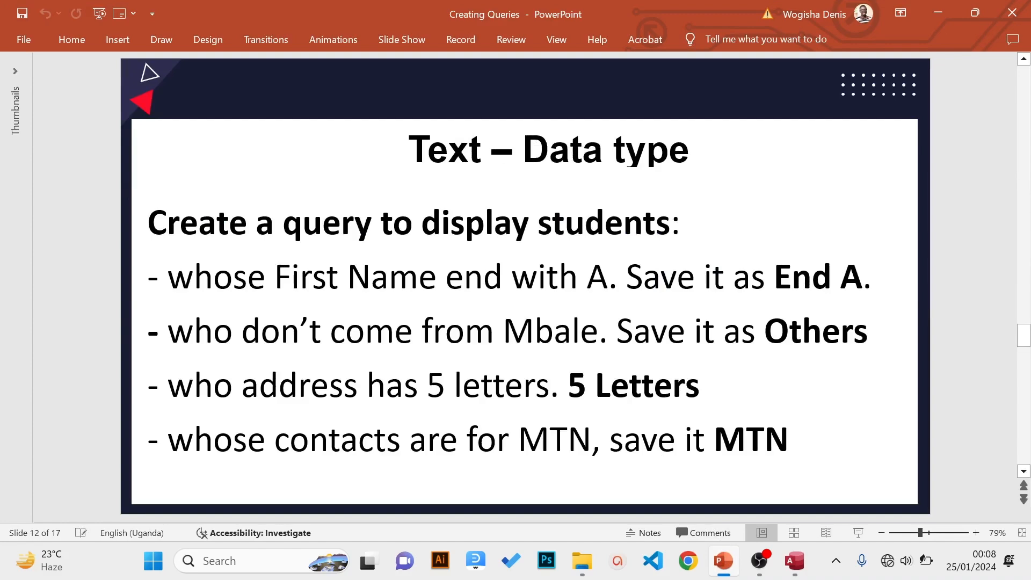
{"action": "left_click", "coordinate": [797, 561]}
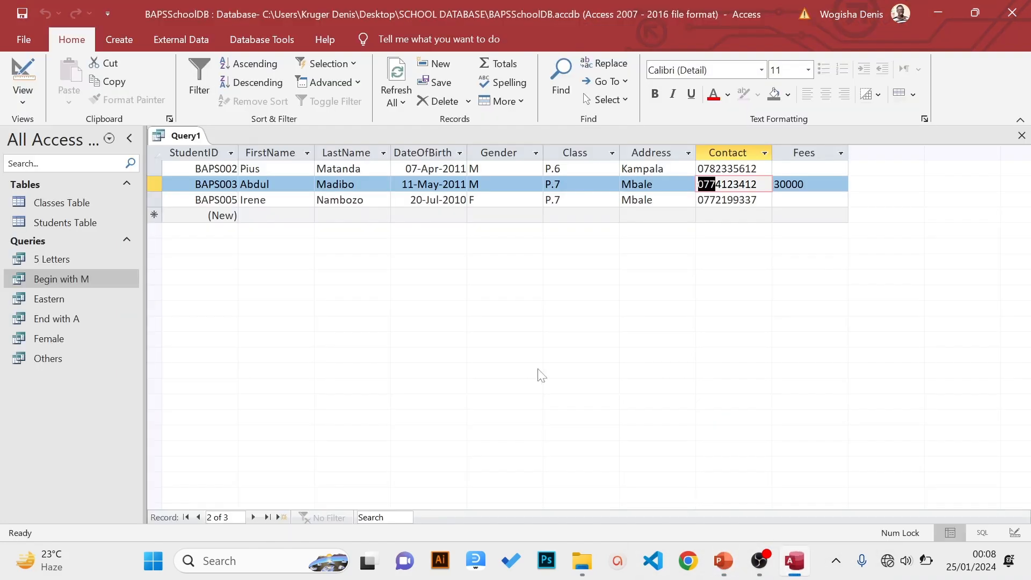
Save the contacts query under the name MTN and close it
{"action": "left_click", "coordinate": [24, 40]}
{"action": "left_click", "coordinate": [50, 220]}
{"action": "key", "text": "Caps_Lock"}
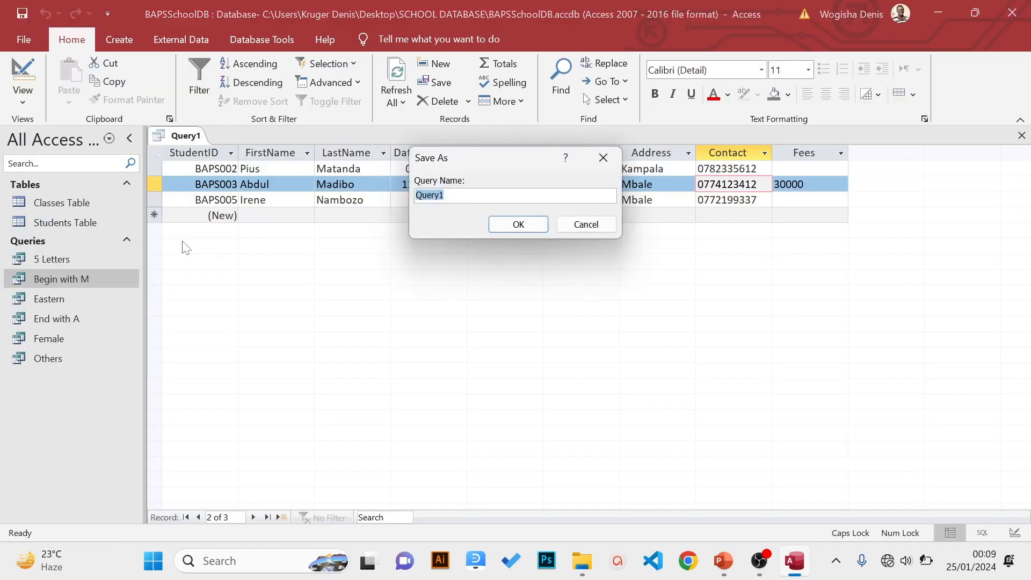
{"action": "type", "text": "MTN"}
{"action": "left_click", "coordinate": [530, 230]}
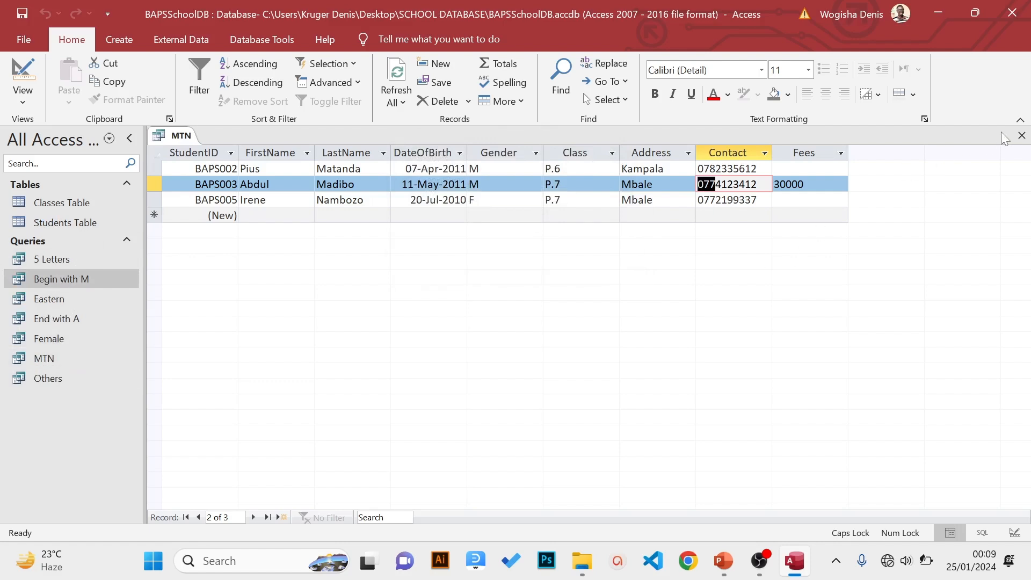
{"action": "left_click", "coordinate": [1021, 136]}
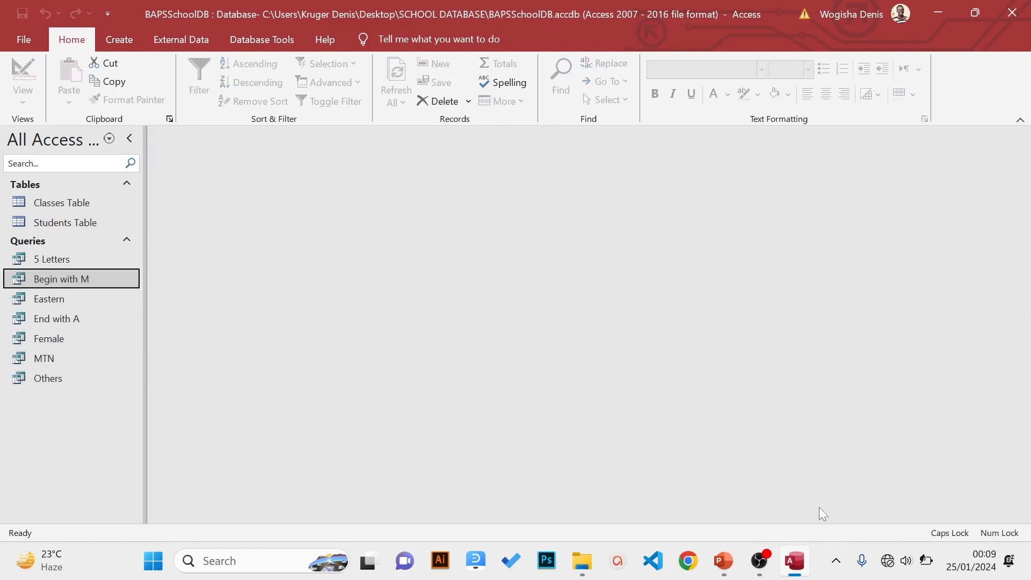
Review the Number / Currency – Data type slide in PowerPoint for the fees 30000 & above task, and return to Access
{"action": "left_click", "coordinate": [710, 568]}
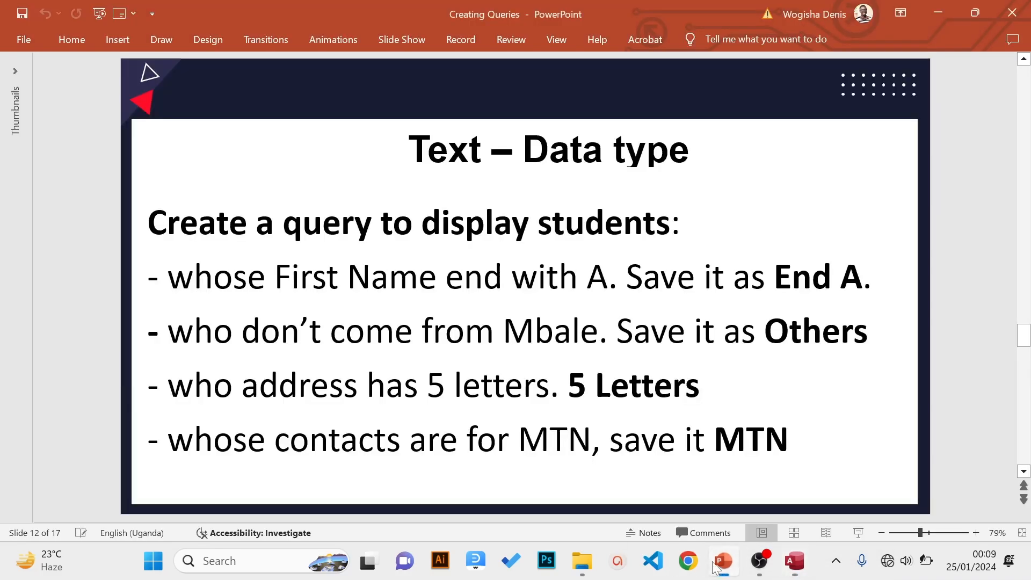
{"action": "key", "text": "Page_Down"}
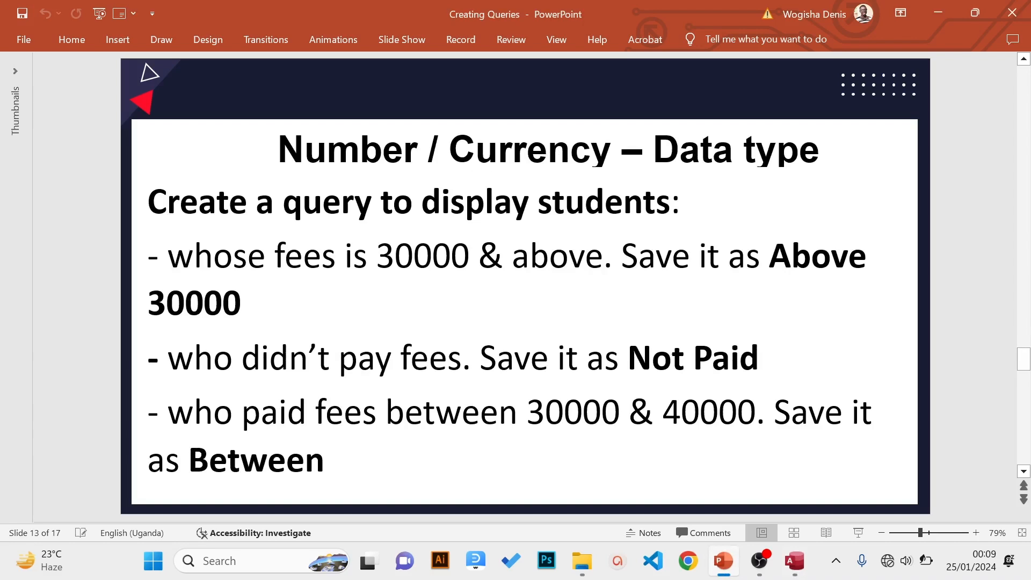
{"action": "left_click_drag", "start_coordinate": [280, 150], "coordinate": [602, 152]}
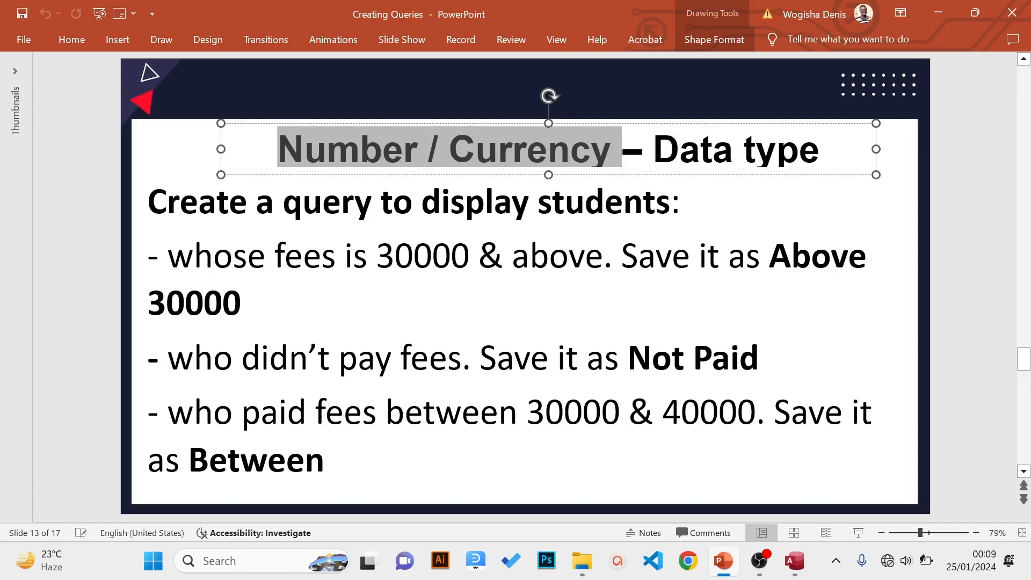
{"action": "left_click_drag", "start_coordinate": [377, 257], "coordinate": [603, 257]}
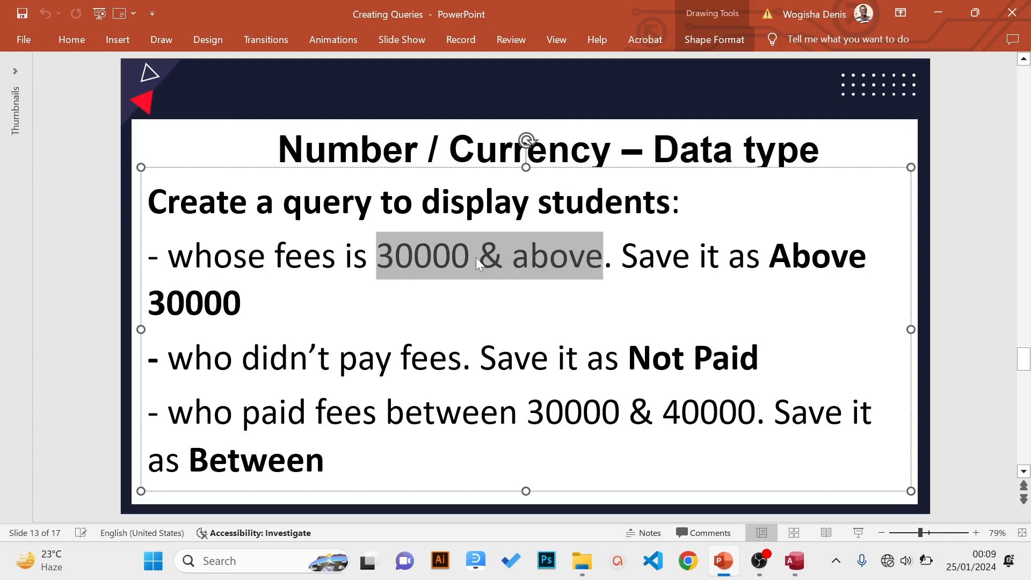
{"action": "left_click_drag", "start_coordinate": [473, 258], "coordinate": [469, 259]}
{"action": "key", "text": "shift+Left"}
{"action": "key", "text": "shift+Left"}
{"action": "key", "text": "shift+Left"}
{"action": "key", "text": "shift+Left"}
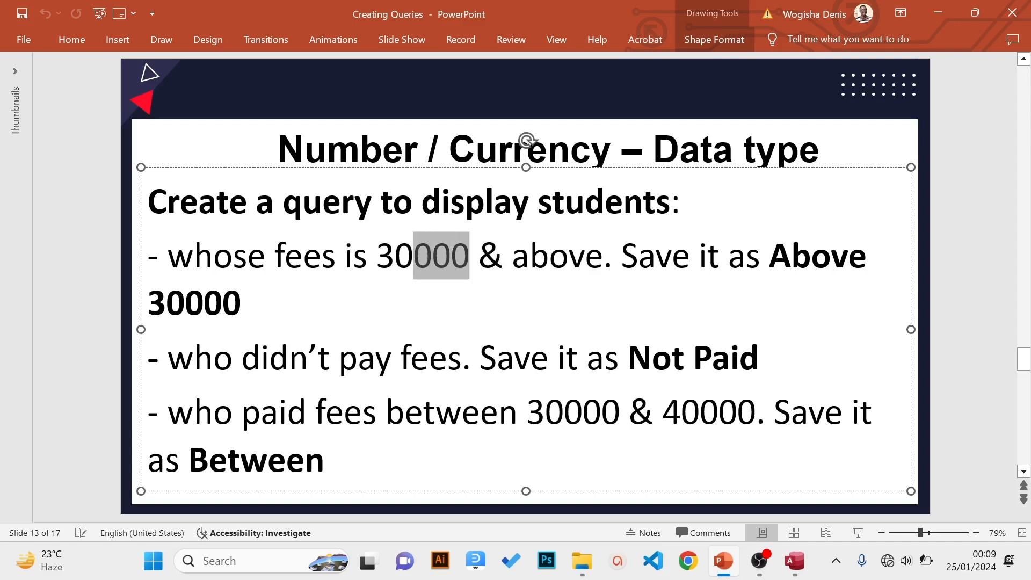
{"action": "key", "text": "shift+Left"}
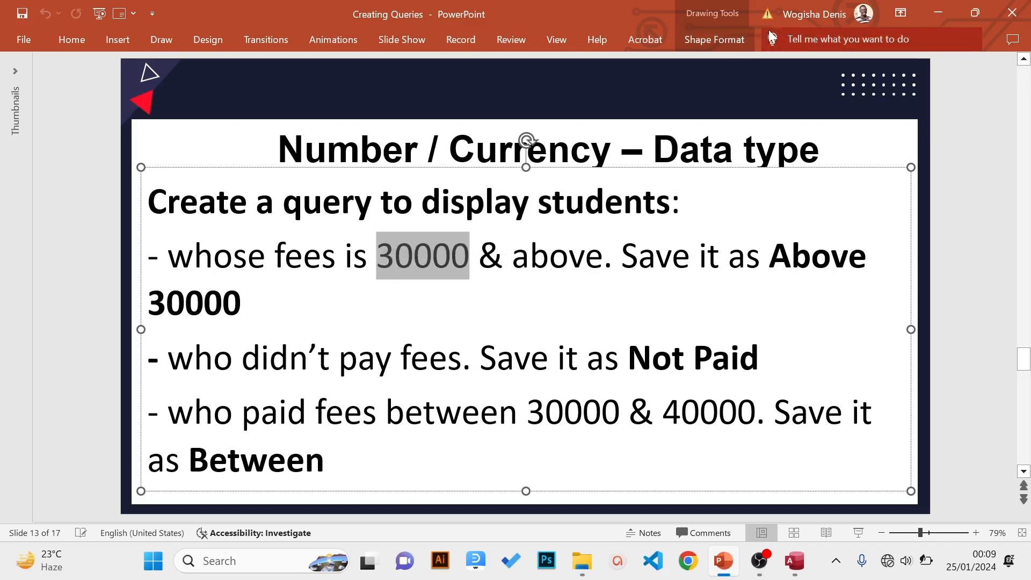
{"action": "left_click", "coordinate": [933, 4]}
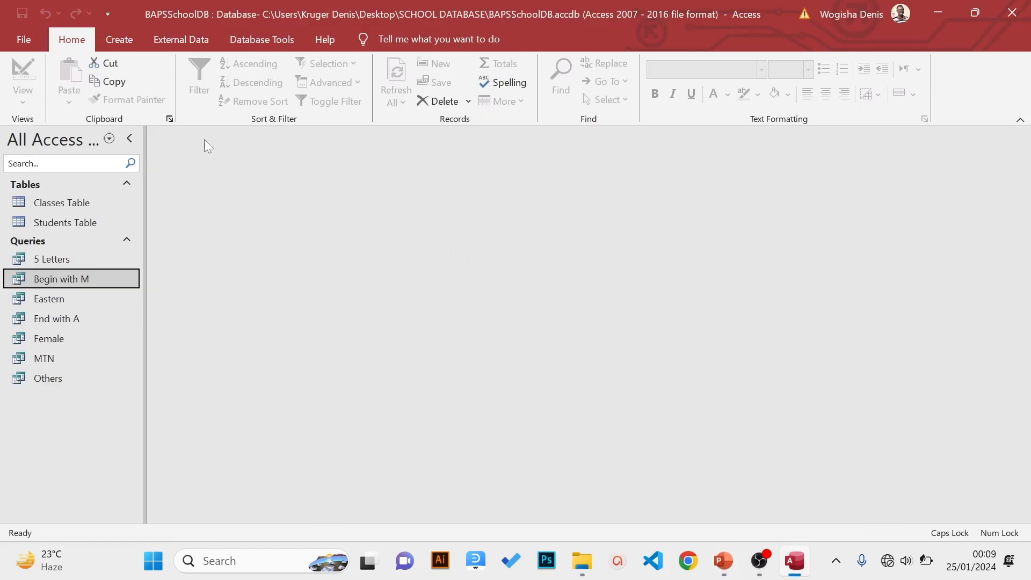
Create a new query in design view and add the Students Table to it
{"action": "left_click", "coordinate": [131, 40]}
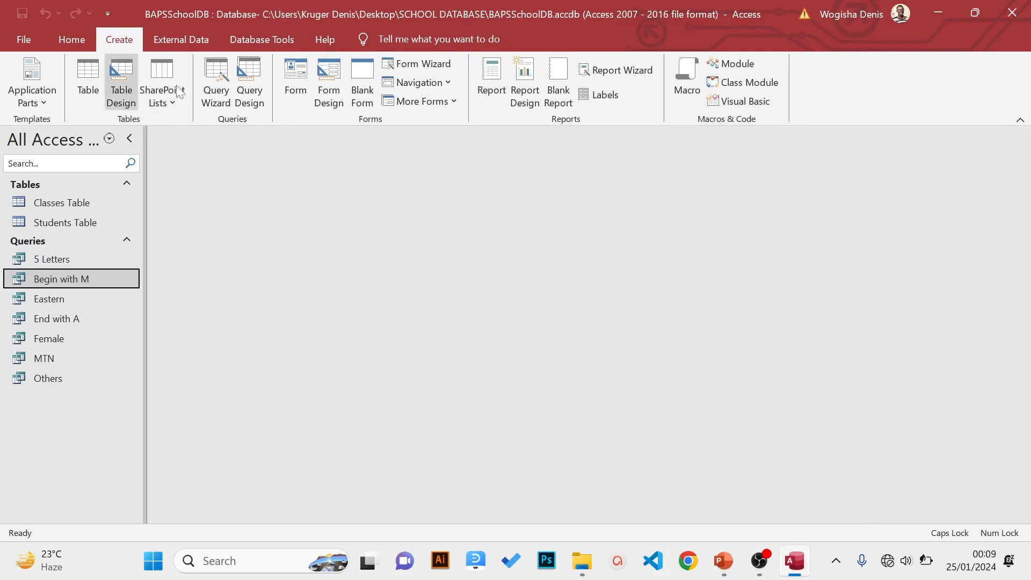
{"action": "left_click", "coordinate": [265, 86]}
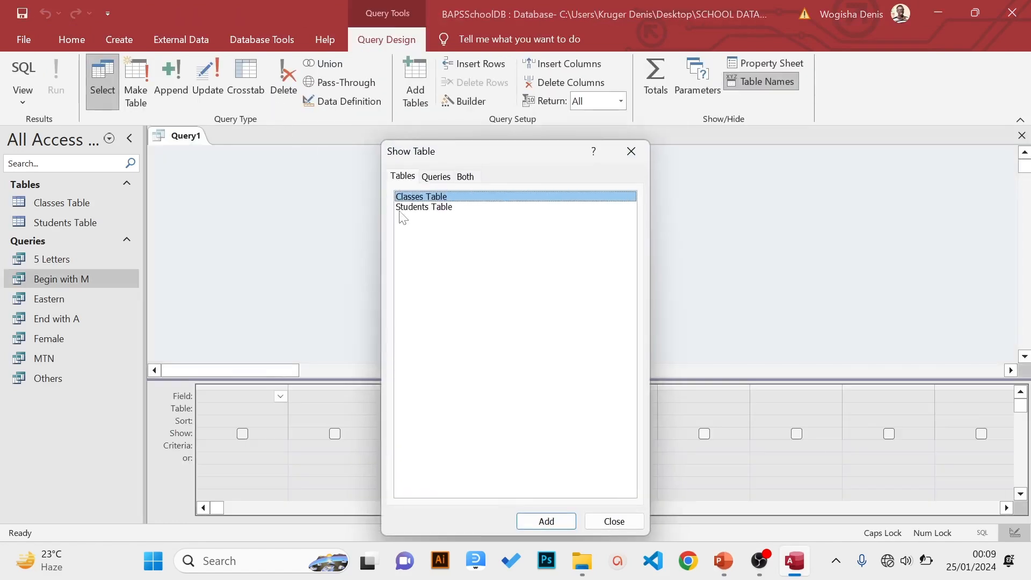
{"action": "left_click", "coordinate": [404, 209]}
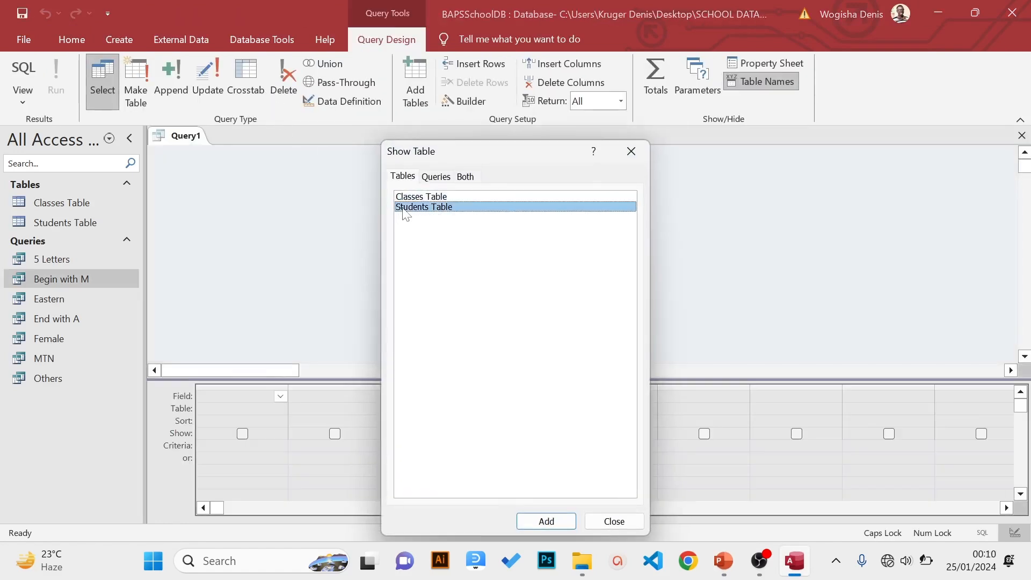
{"action": "left_click", "coordinate": [562, 523]}
{"action": "left_click", "coordinate": [617, 525]}
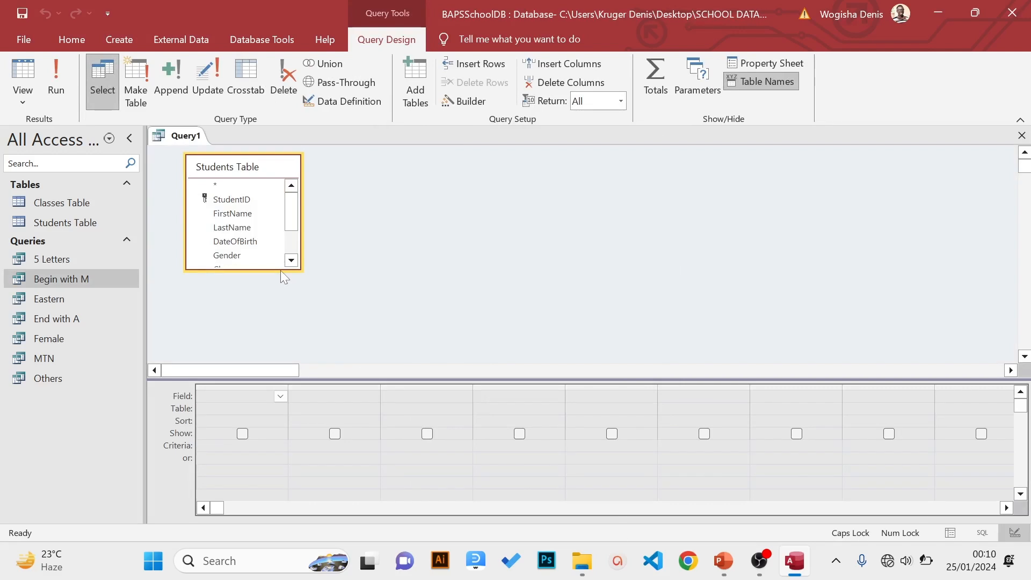
Enlarge the Students Table field list and add all fields from StudentID to Fees to the query grid
{"action": "left_click_drag", "start_coordinate": [280, 269], "coordinate": [282, 353]}
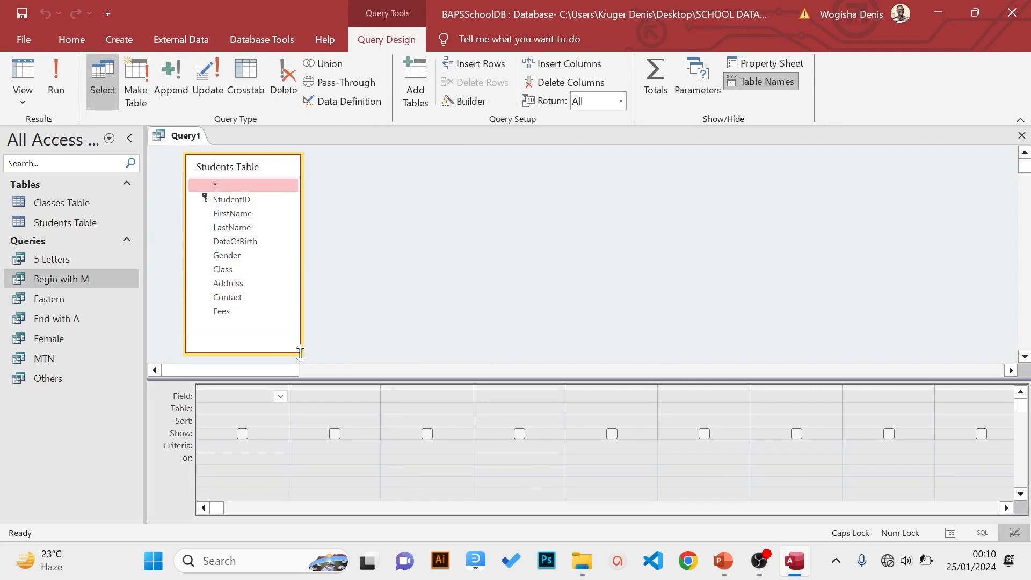
{"action": "left_click", "coordinate": [241, 200]}
{"action": "left_click", "coordinate": [237, 311], "text": "shift"}
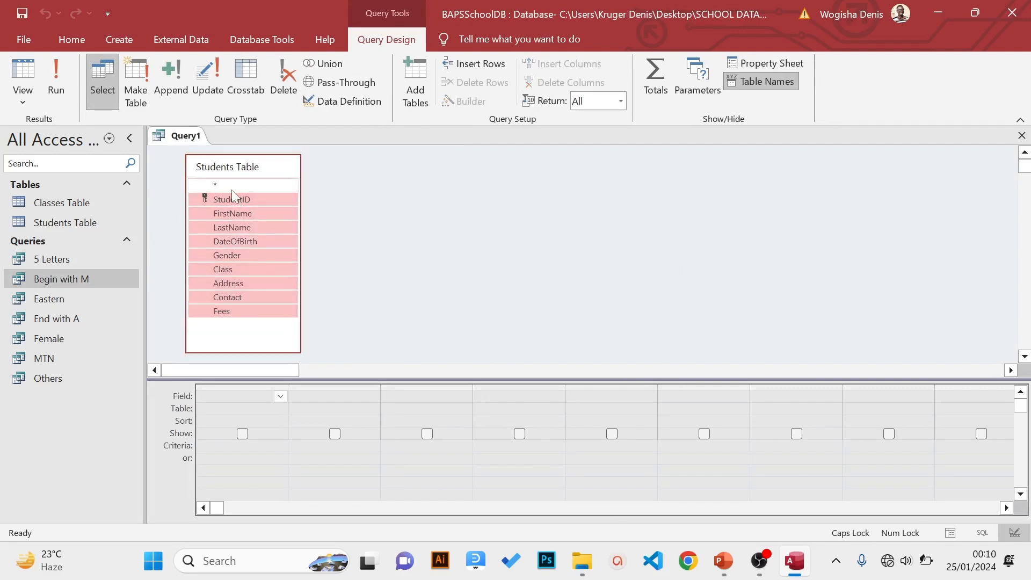
{"action": "left_click_drag", "start_coordinate": [220, 202], "coordinate": [227, 404]}
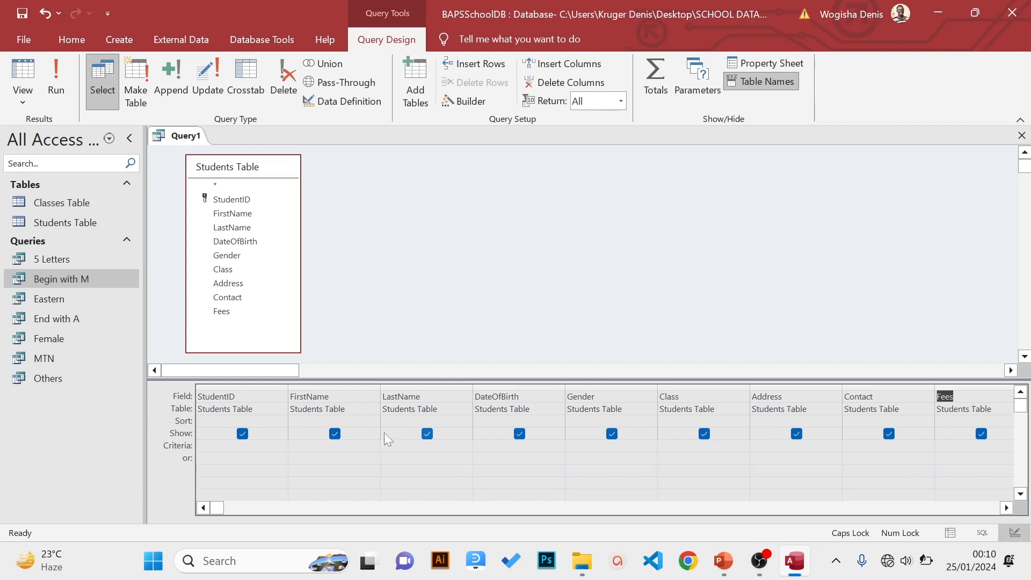
Hide the FirstName, LastName, DateOfBirth and Gender fields from the output and run the query
{"action": "left_click", "coordinate": [334, 433]}
{"action": "left_click", "coordinate": [427, 433]}
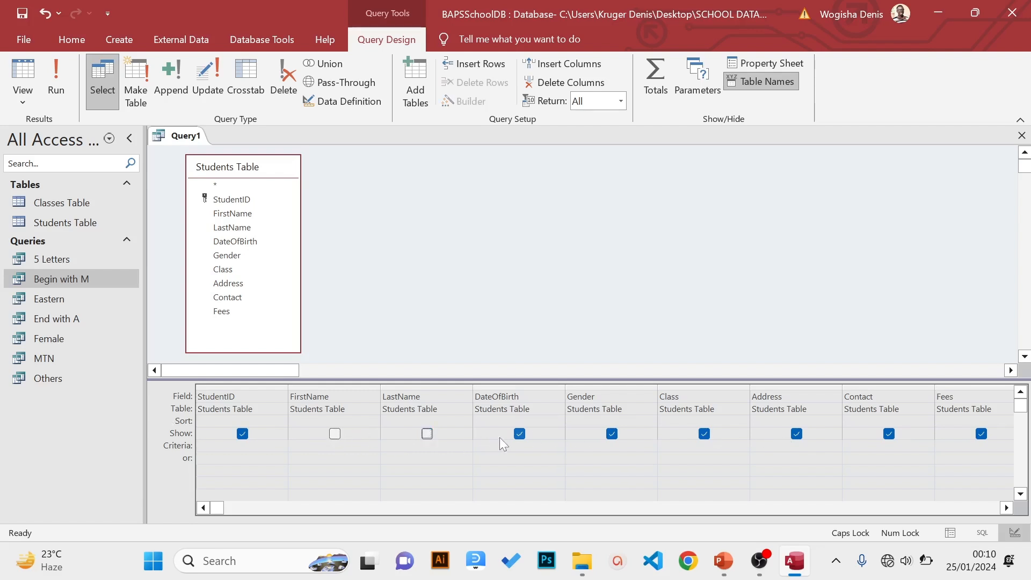
{"action": "left_click", "coordinate": [520, 433]}
{"action": "left_click", "coordinate": [612, 434]}
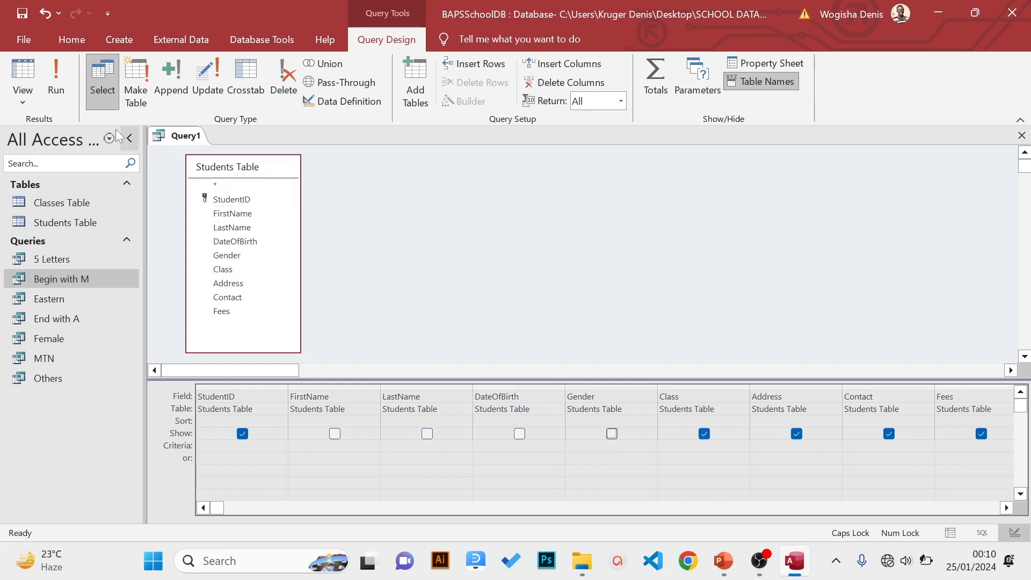
{"action": "left_click", "coordinate": [59, 84]}
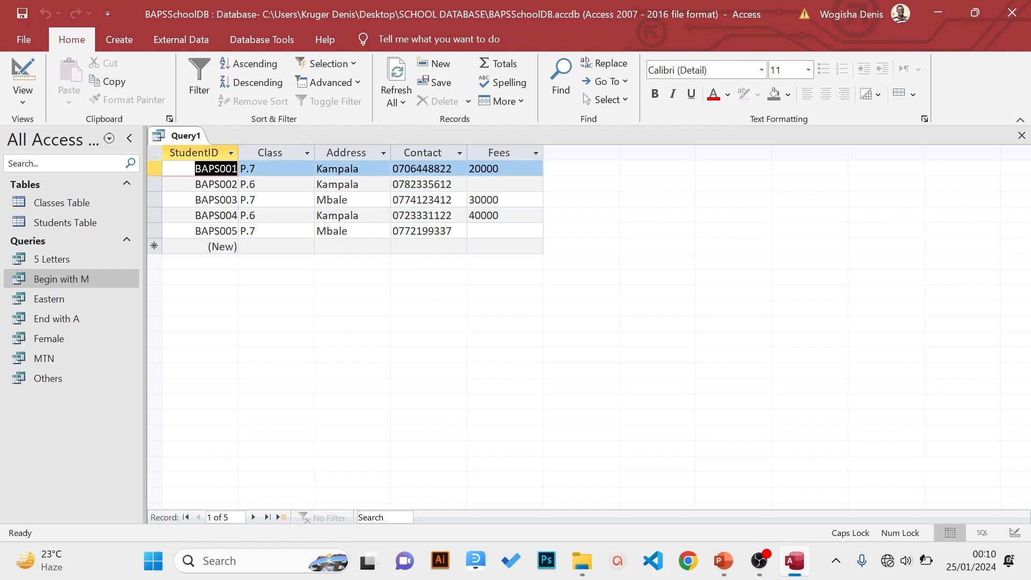
Return the query to design view and show the FirstName, LastName, DateOfBirth and Gender fields again
{"action": "left_click", "coordinate": [15, 105]}
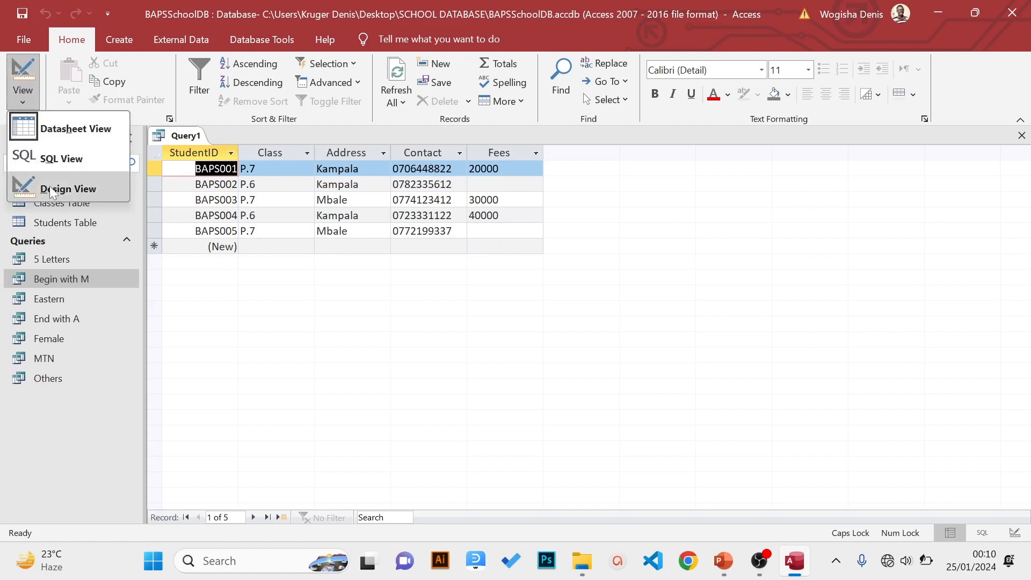
{"action": "left_click", "coordinate": [54, 188]}
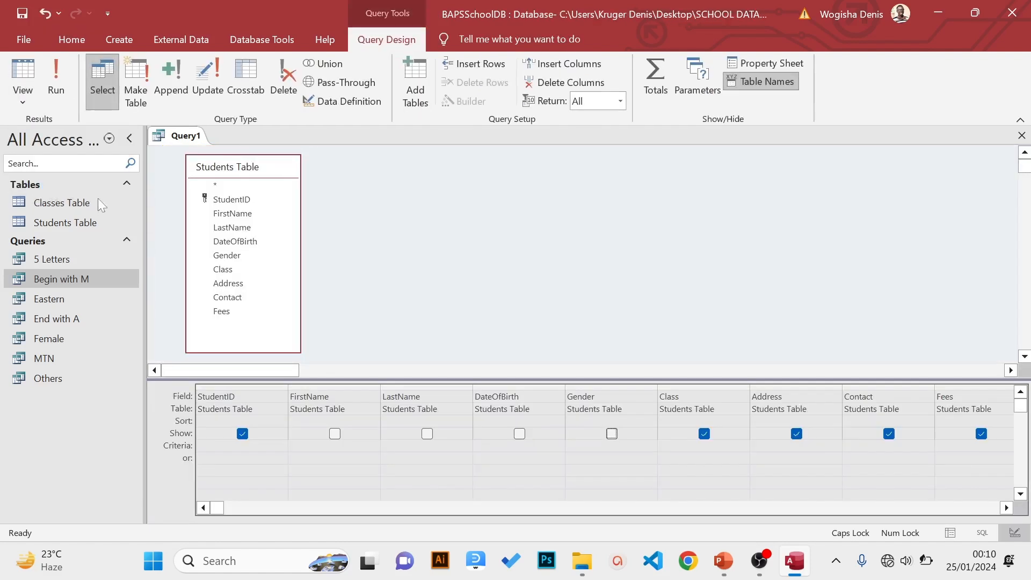
{"action": "left_click", "coordinate": [335, 434]}
{"action": "left_click", "coordinate": [427, 434]}
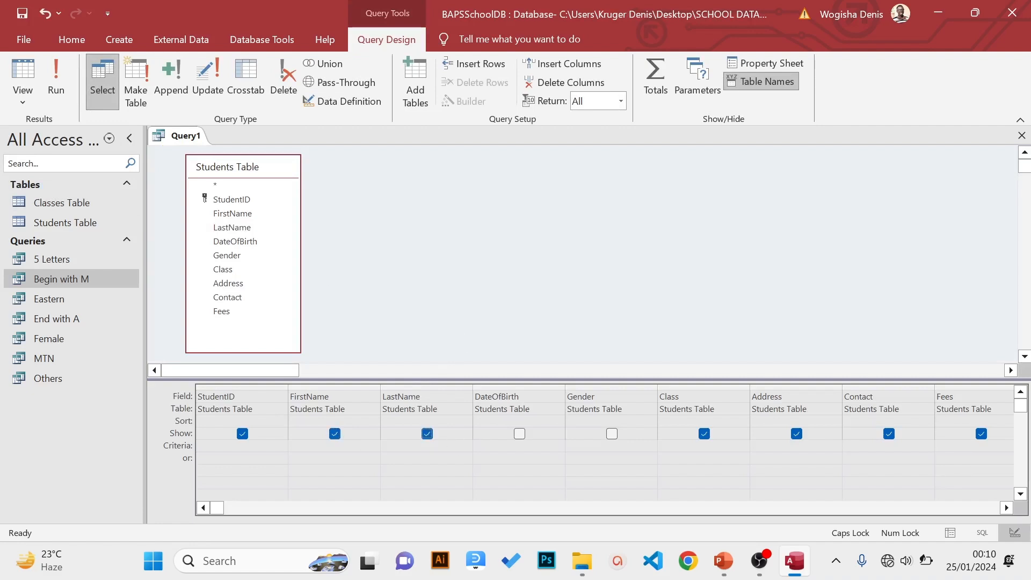
{"action": "left_click", "coordinate": [612, 434]}
Open the Fees criteria in the Zoom box and enter >30000
{"action": "left_click", "coordinate": [937, 445]}
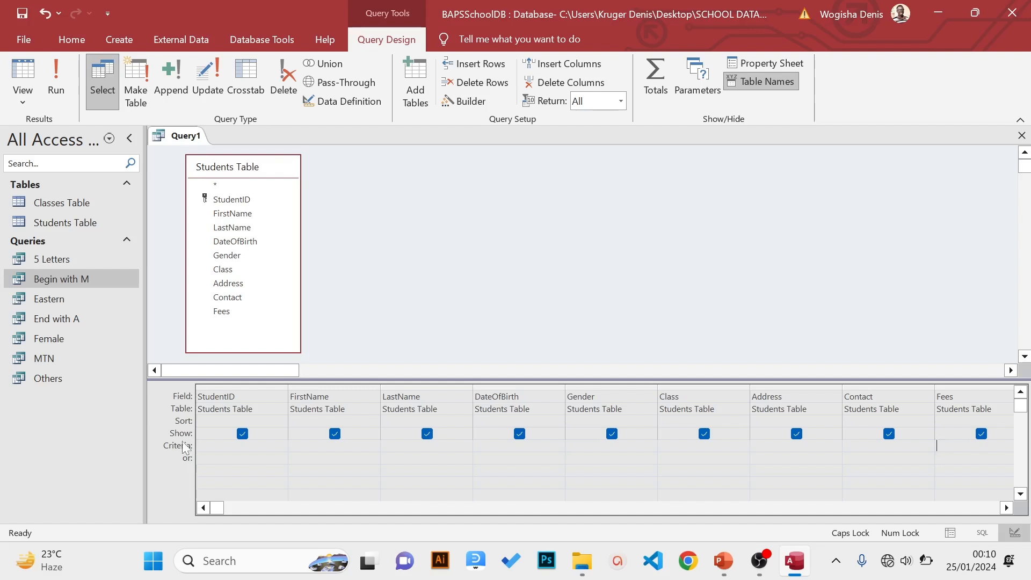
{"action": "right_click", "coordinate": [962, 446]}
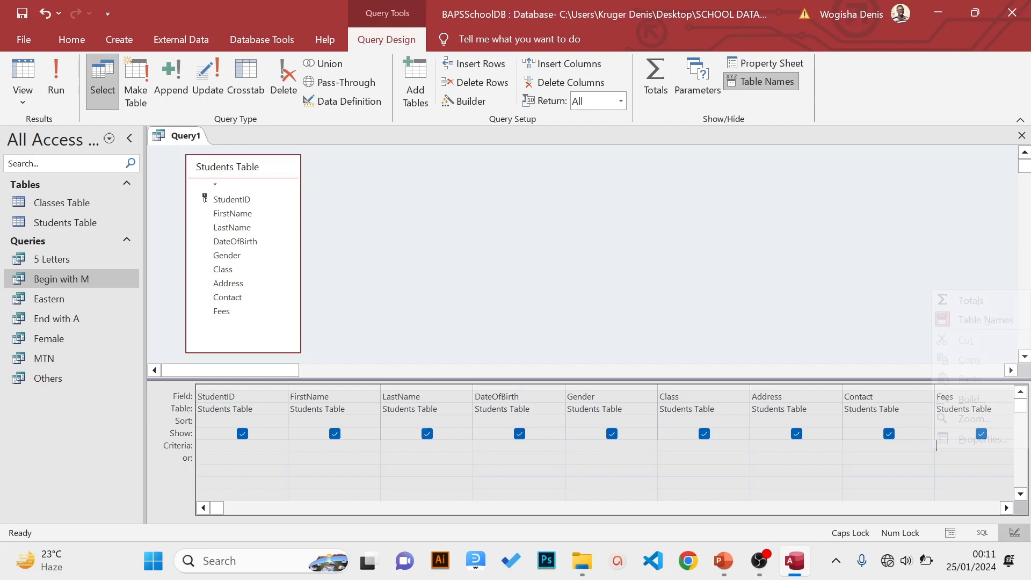
{"action": "left_click", "coordinate": [974, 420]}
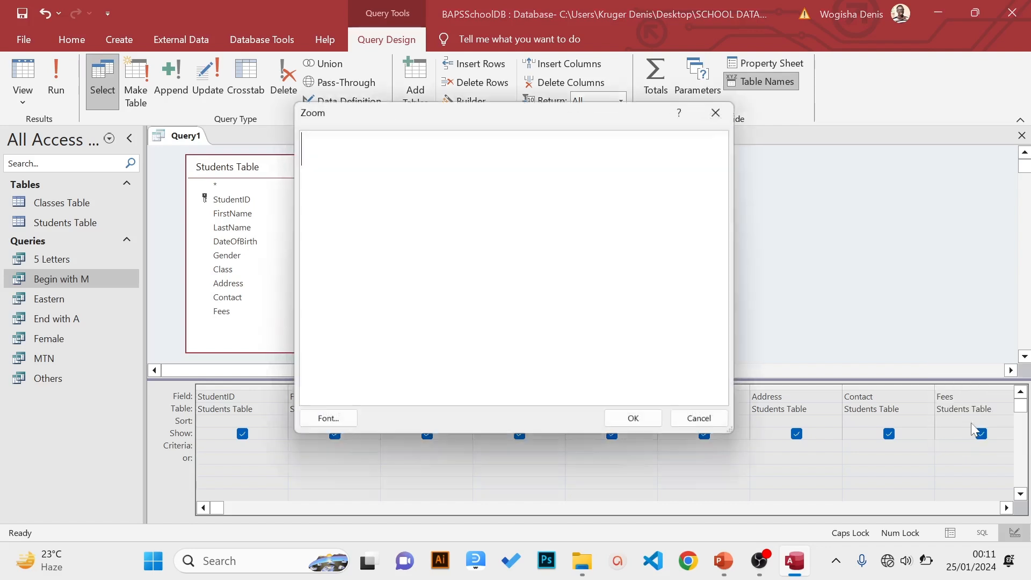
{"action": "left_click_drag", "start_coordinate": [382, 171], "coordinate": [384, 182]}
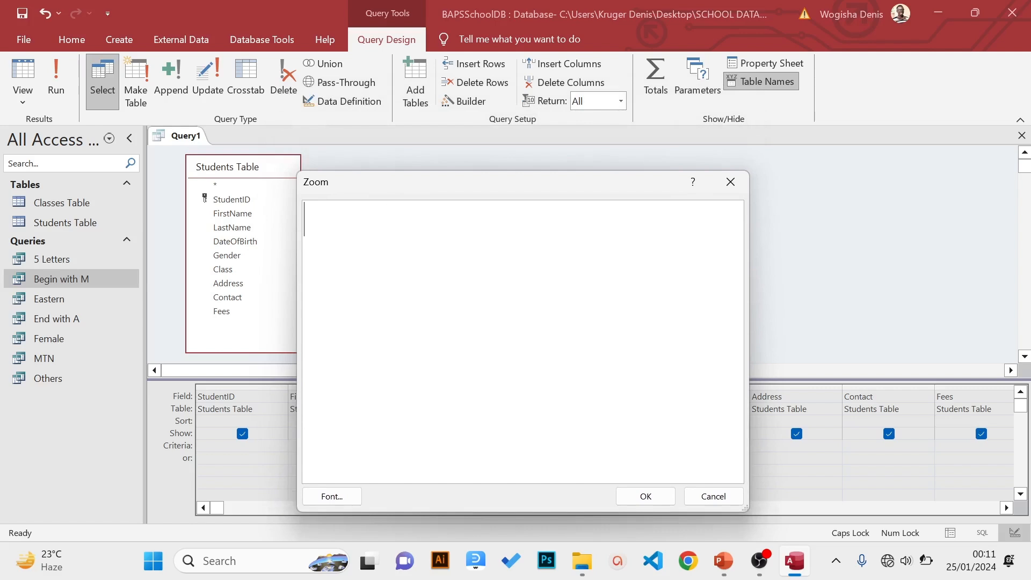
{"action": "type", "text": ">"}
{"action": "type", "text": "="}
{"action": "key", "text": "BackSpace"}
{"action": "type", "text": "30000"}
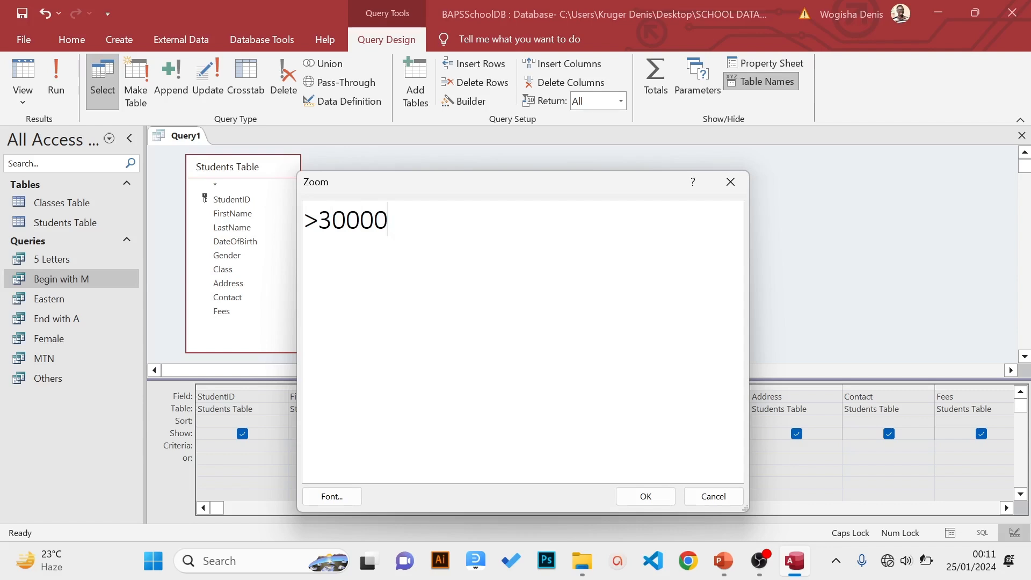
Change the Fees criteria to >=30000, accept it, and run the query
{"action": "key", "text": "Left"}
{"action": "key", "text": "Left"}
{"action": "key", "text": "Left"}
{"action": "key", "text": "Left"}
{"action": "key", "text": "Right"}
{"action": "key", "text": "Right"}
{"action": "key", "text": "Right"}
{"action": "key", "text": "BackSpace"}
{"action": "key", "text": "BackSpace"}
{"action": "key", "text": "BackSpace"}
{"action": "key", "text": "BackSpace"}
{"action": "key", "text": "BackSpace"}
{"action": "type", "text": "="}
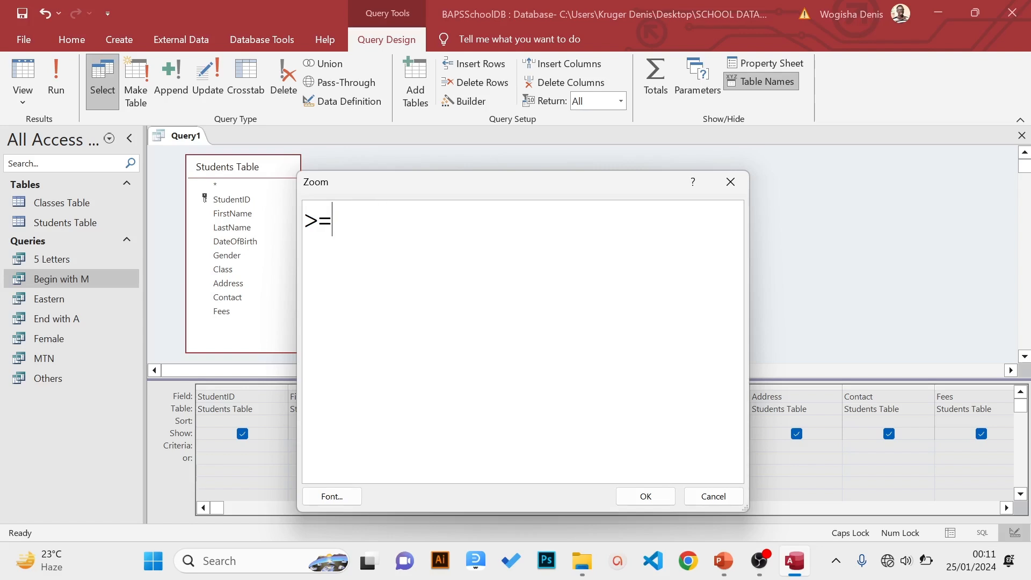
{"action": "type", "text": "30000"}
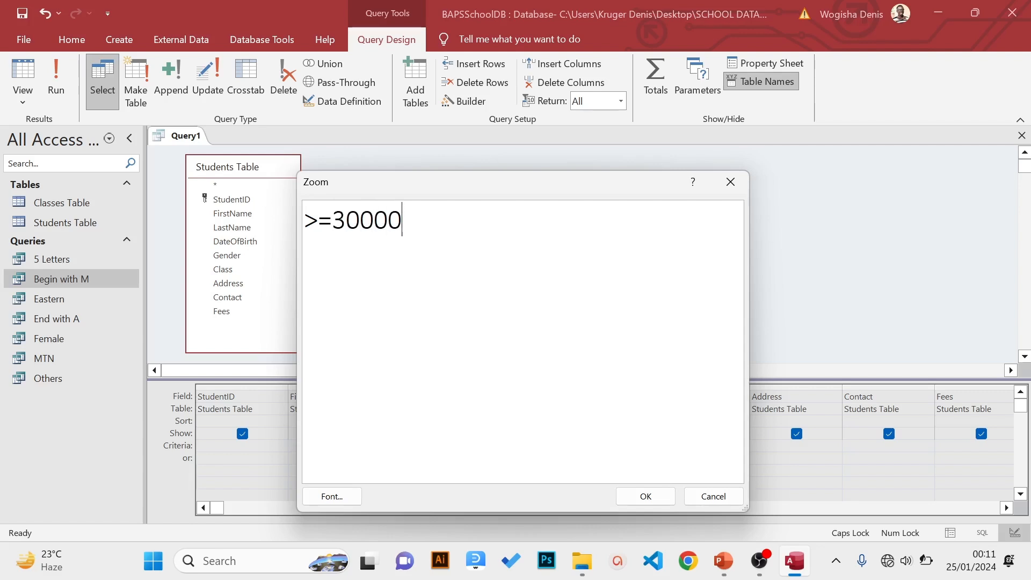
{"action": "left_click", "coordinate": [646, 497]}
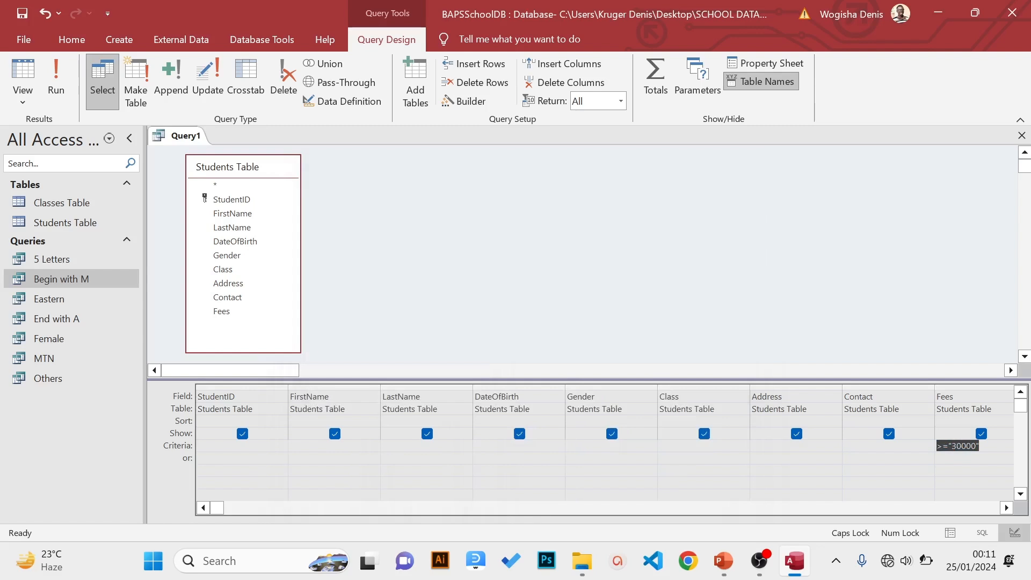
{"action": "left_click", "coordinate": [63, 83]}
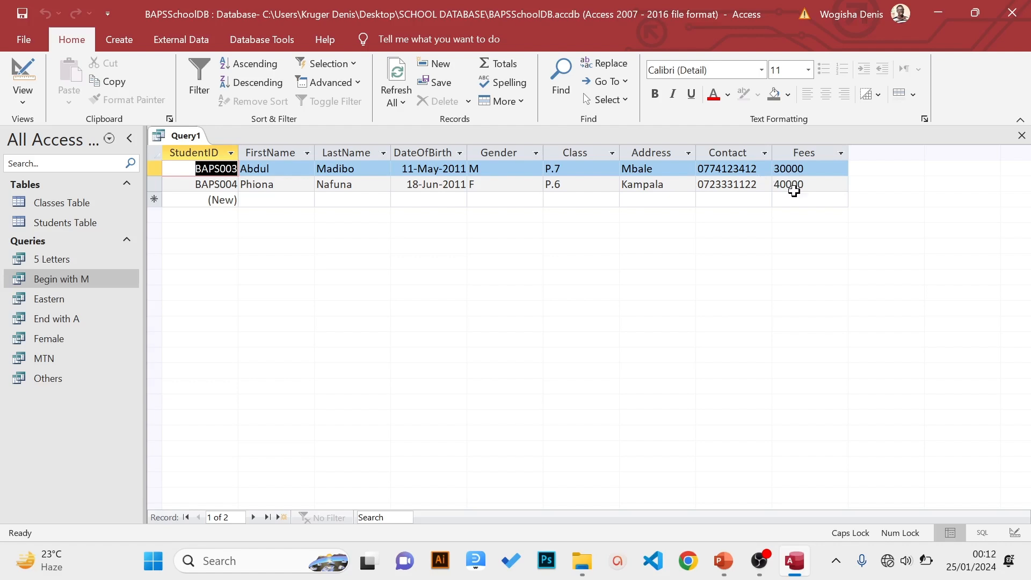
Look up the required name for the 30000 & above query on the PowerPoint slide, and return to Access
{"action": "left_click", "coordinate": [726, 559]}
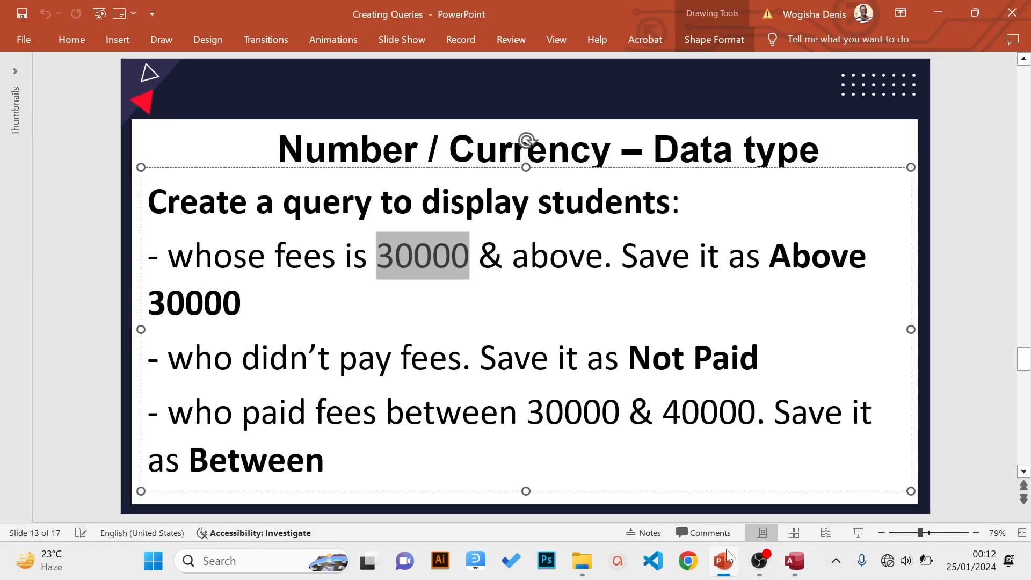
{"action": "left_click_drag", "start_coordinate": [760, 258], "coordinate": [865, 295]}
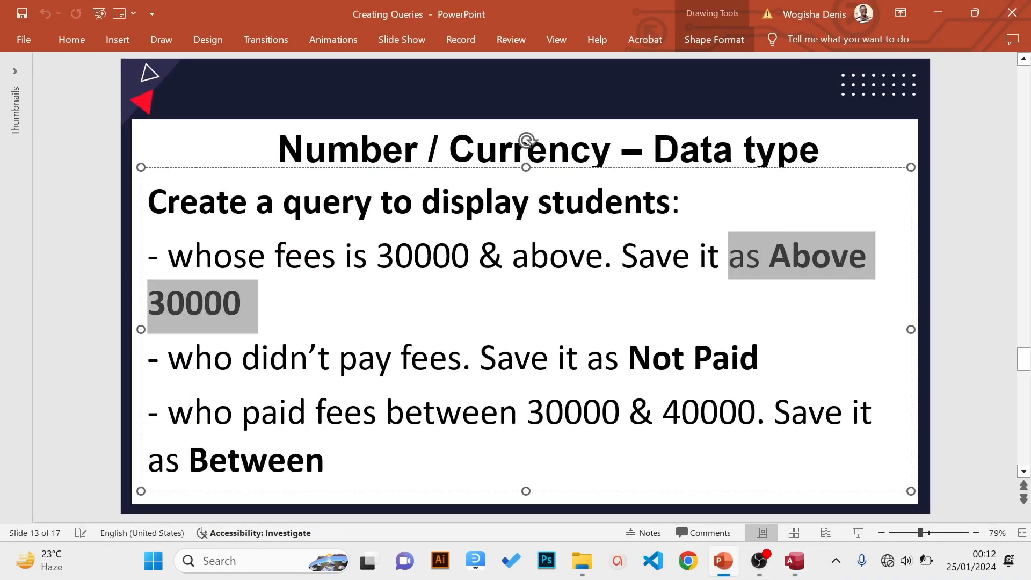
{"action": "left_click", "coordinate": [938, 13]}
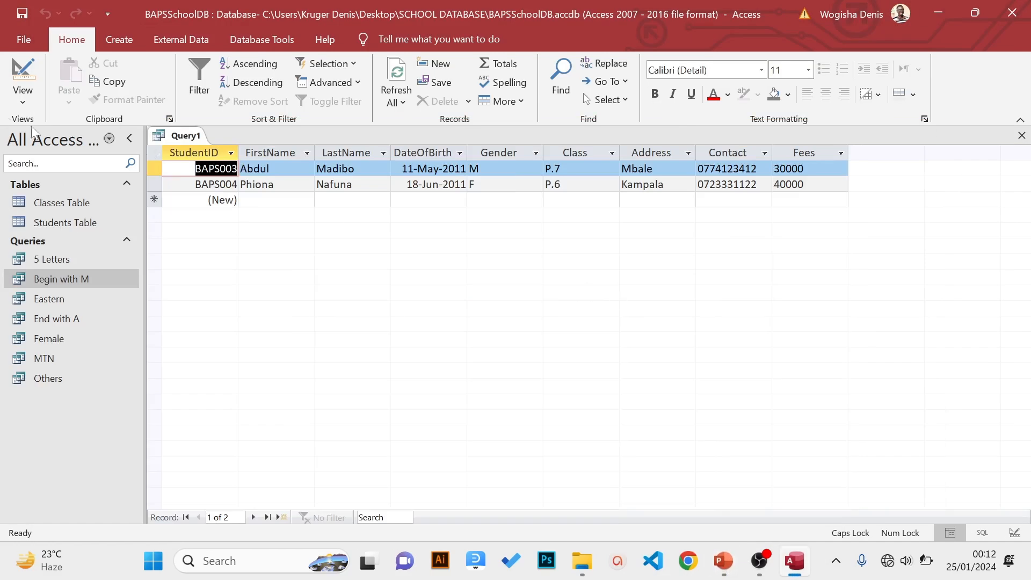
Save the query as Above 30000 and close it
{"action": "left_click", "coordinate": [20, 47]}
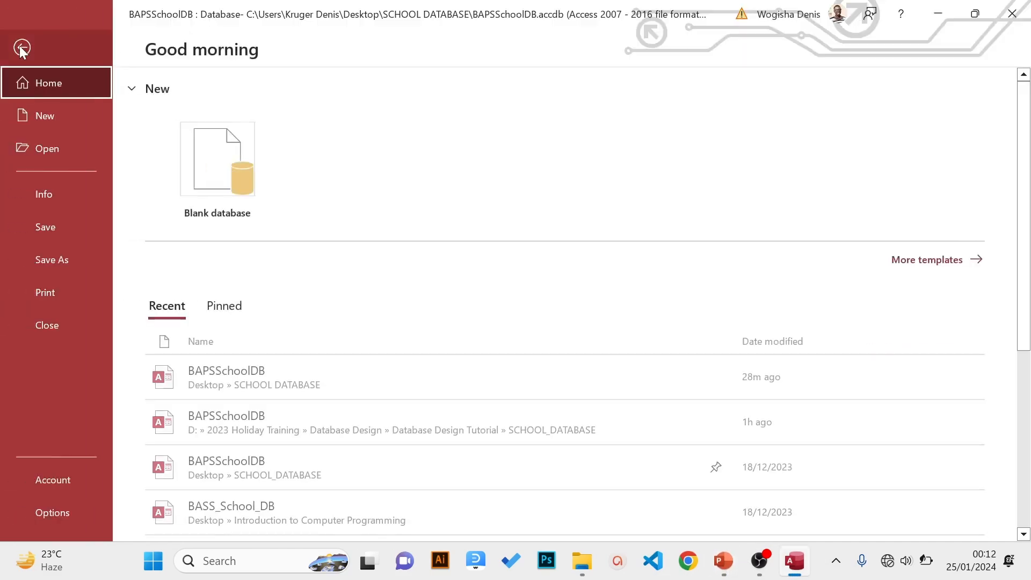
{"action": "left_click", "coordinate": [35, 229]}
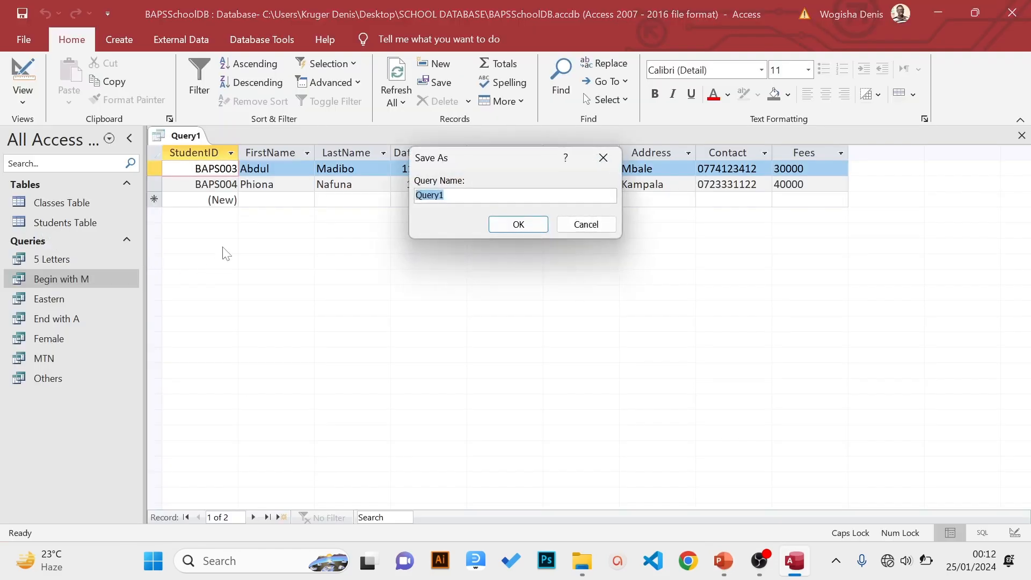
{"action": "type", "text": "A"}
{"action": "key", "text": "Caps_Lock"}
{"action": "type", "text": "bove 30000"}
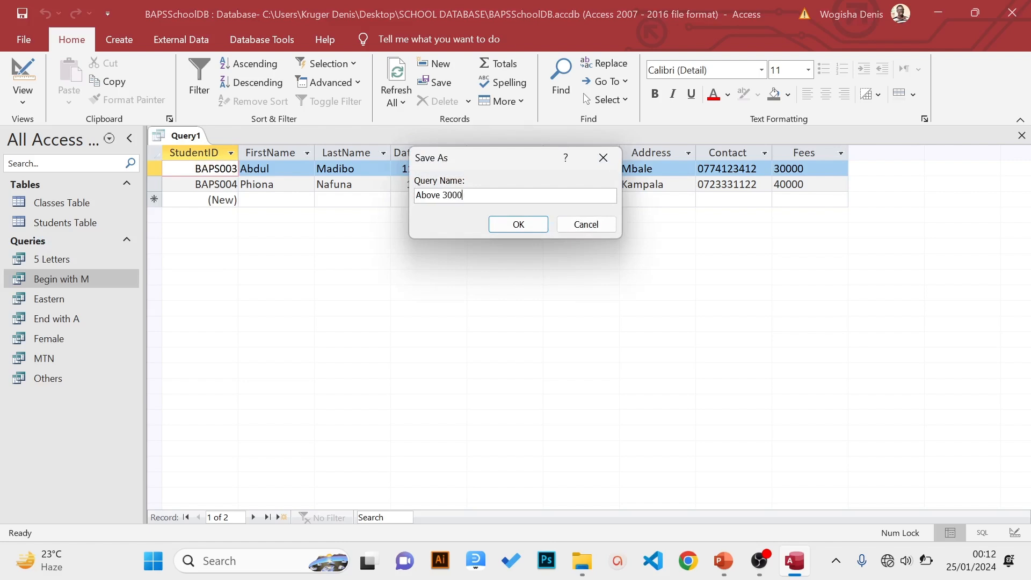
{"action": "left_click", "coordinate": [519, 225]}
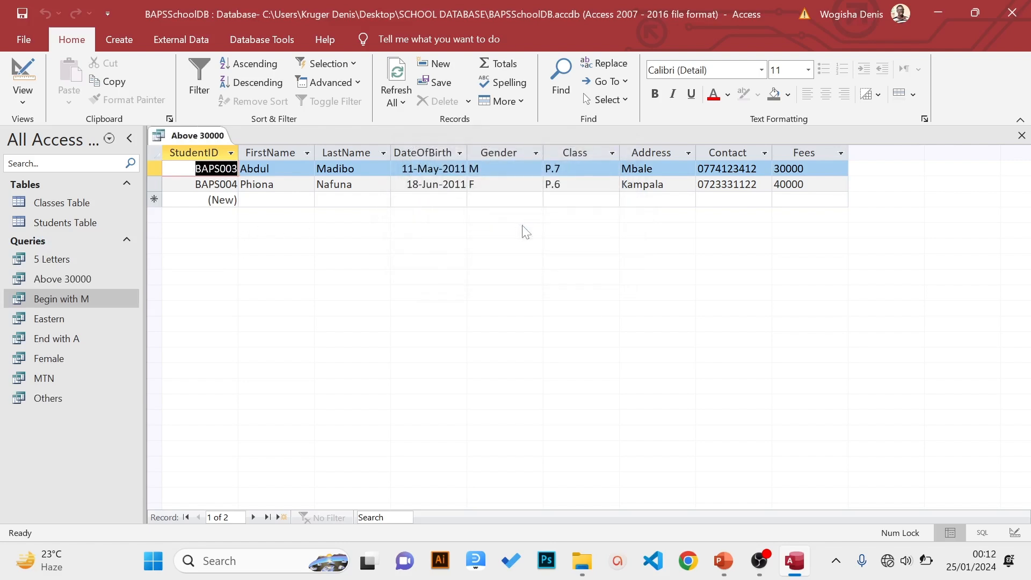
{"action": "left_click", "coordinate": [1021, 136]}
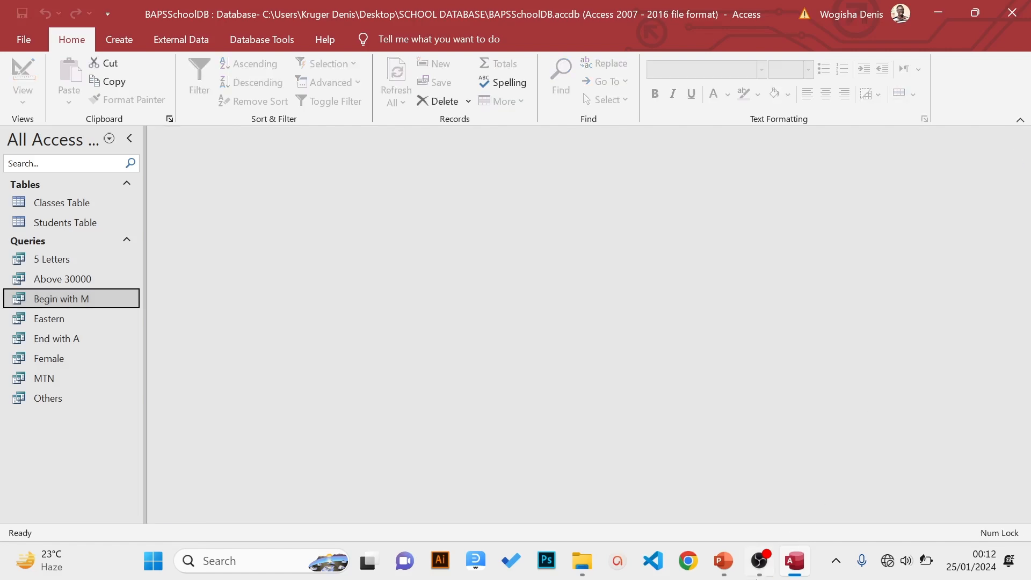
Read the next exercise on the PowerPoint slide, about students who didn't pay fees, and return to Access
{"action": "left_click", "coordinate": [722, 565]}
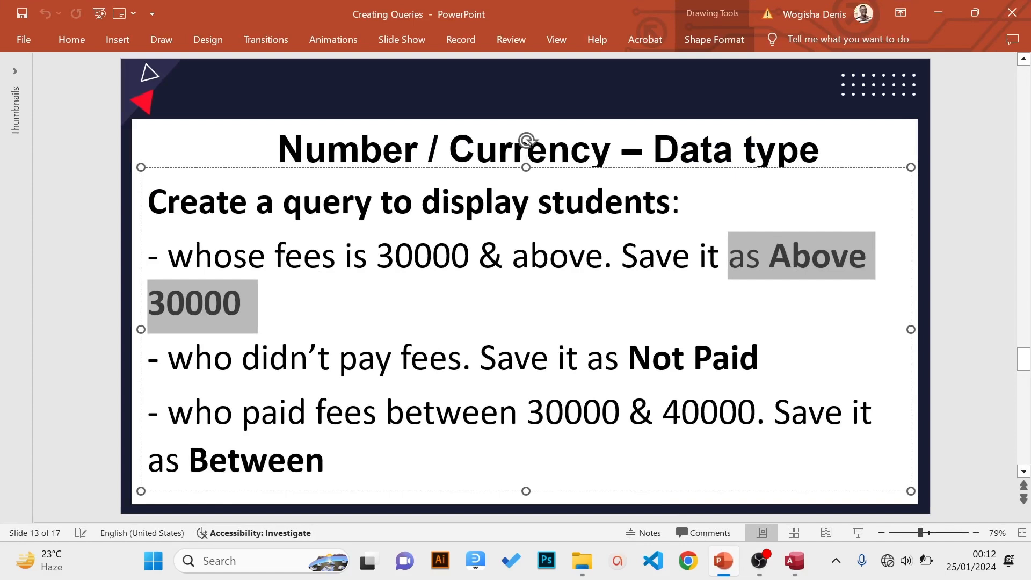
{"action": "left_click_drag", "start_coordinate": [167, 358], "coordinate": [460, 358]}
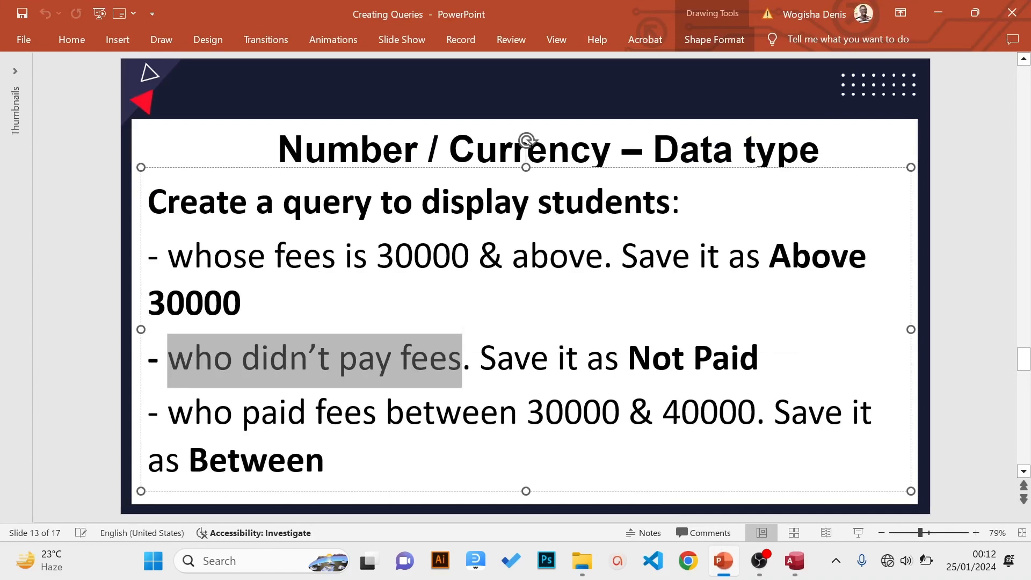
{"action": "left_click", "coordinate": [724, 560]}
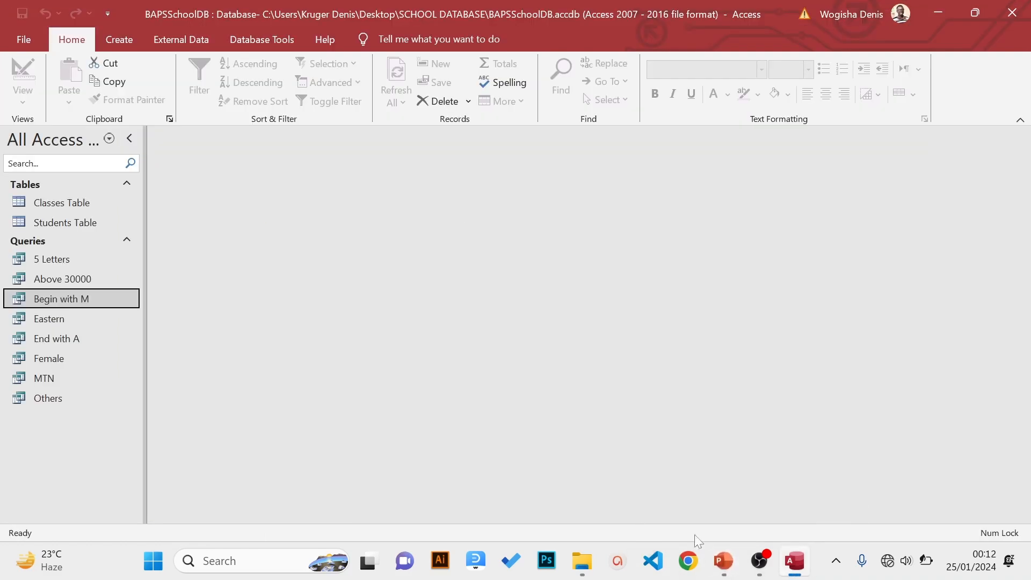
Switch to PowerPoint, examine the Fees column on the Students Table slide for students without a payment, and return to Access
{"action": "left_click", "coordinate": [723, 561]}
{"action": "scroll", "coordinate": [524, 422], "scroll_direction": "up", "scroll_amount": 3}
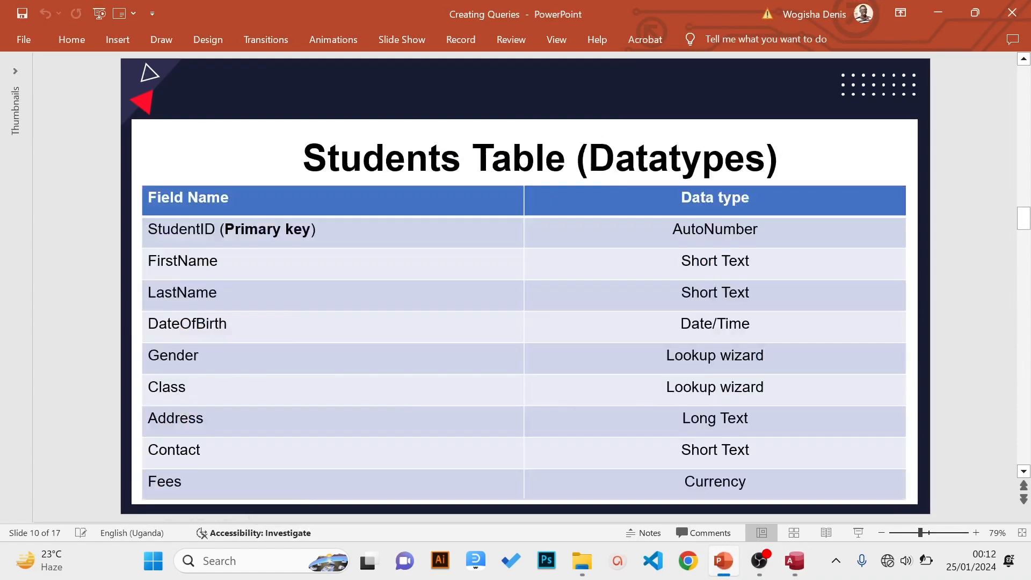
{"action": "scroll", "coordinate": [318, 389], "scroll_direction": "up", "scroll_amount": 5}
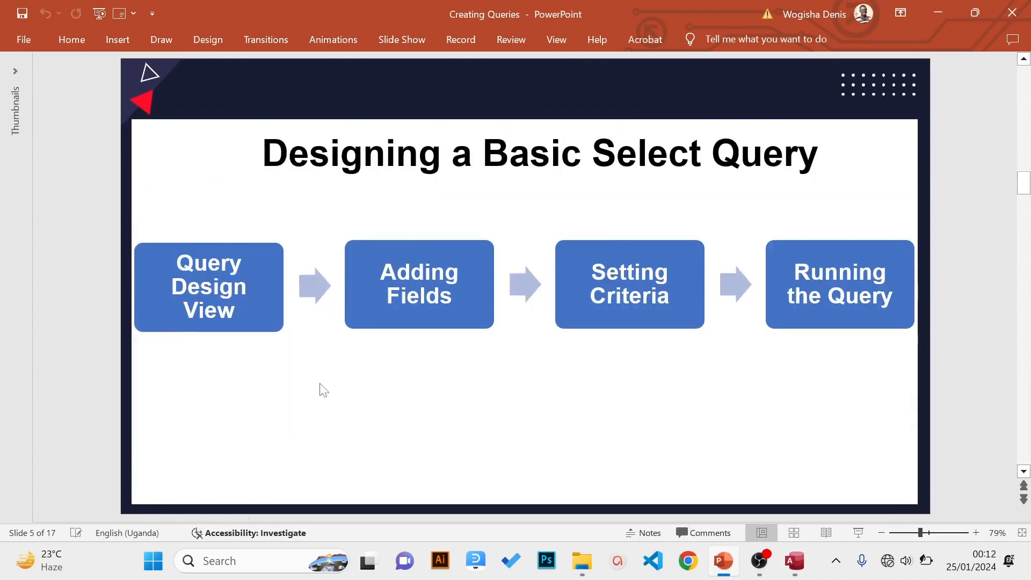
{"action": "scroll", "coordinate": [322, 390], "scroll_direction": "down", "scroll_amount": 2}
{"action": "scroll", "coordinate": [322, 390], "scroll_direction": "up", "scroll_amount": 1}
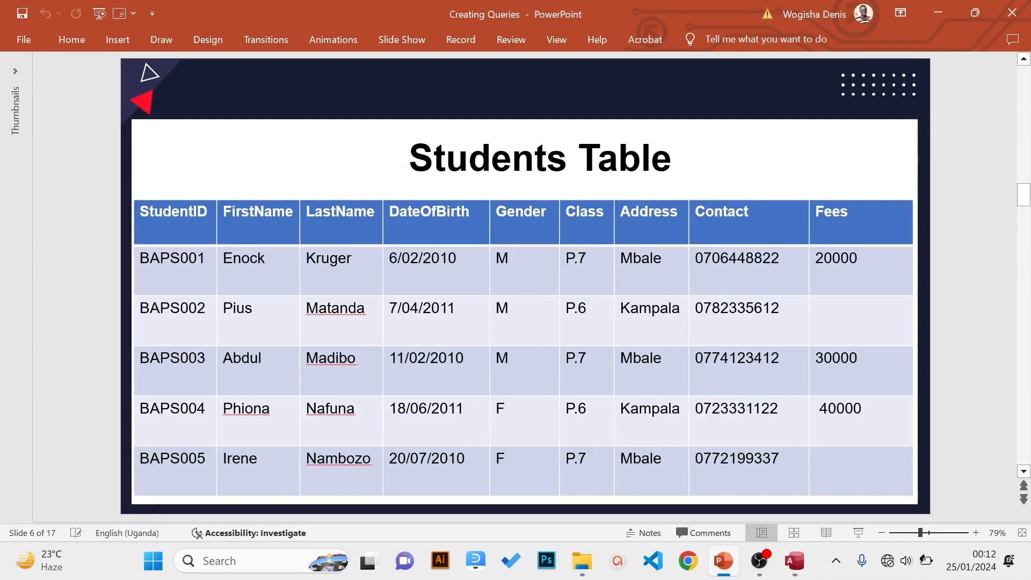
{"action": "left_click", "coordinate": [844, 315]}
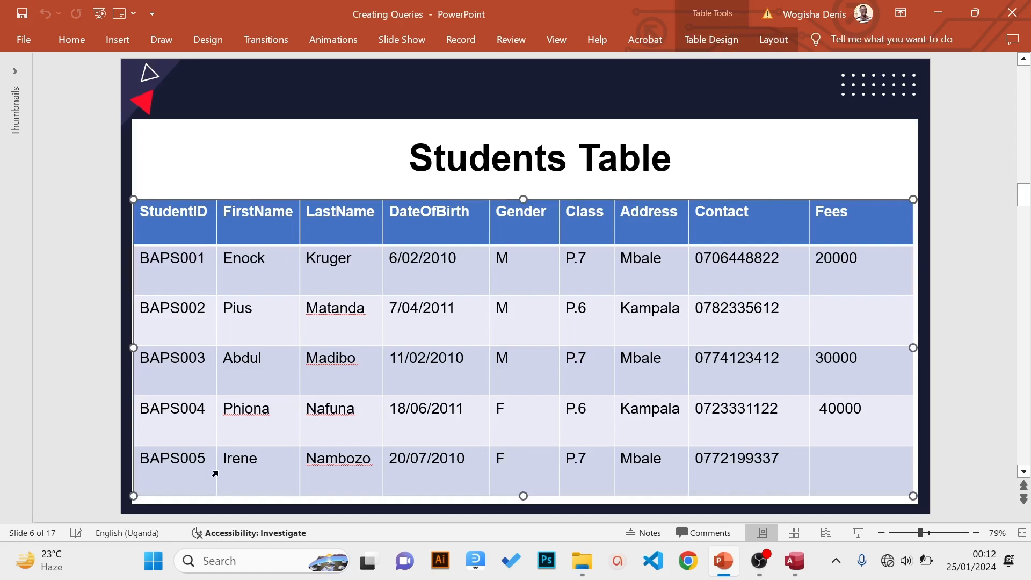
{"action": "left_click", "coordinate": [811, 466]}
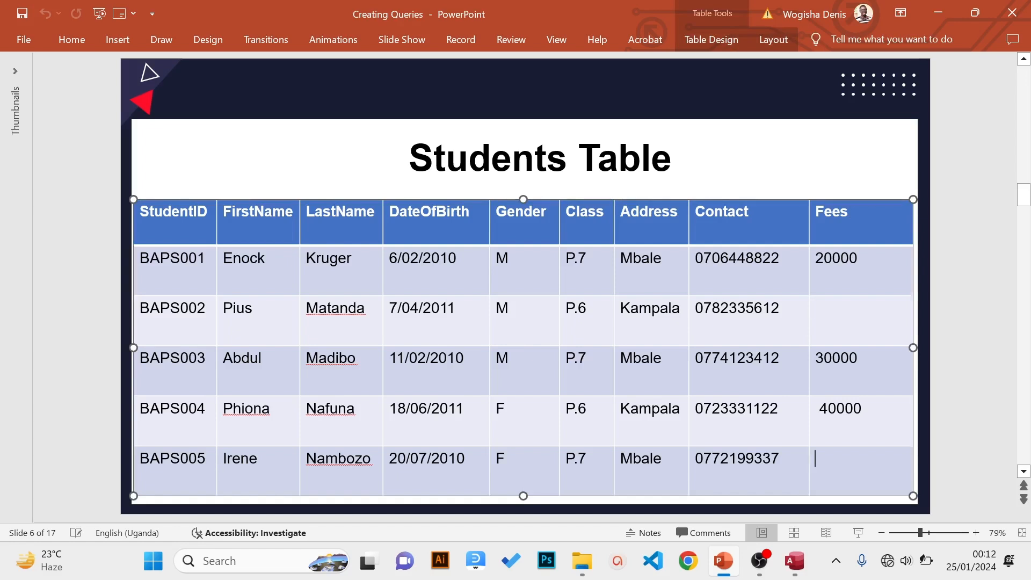
{"action": "left_click", "coordinate": [942, 13]}
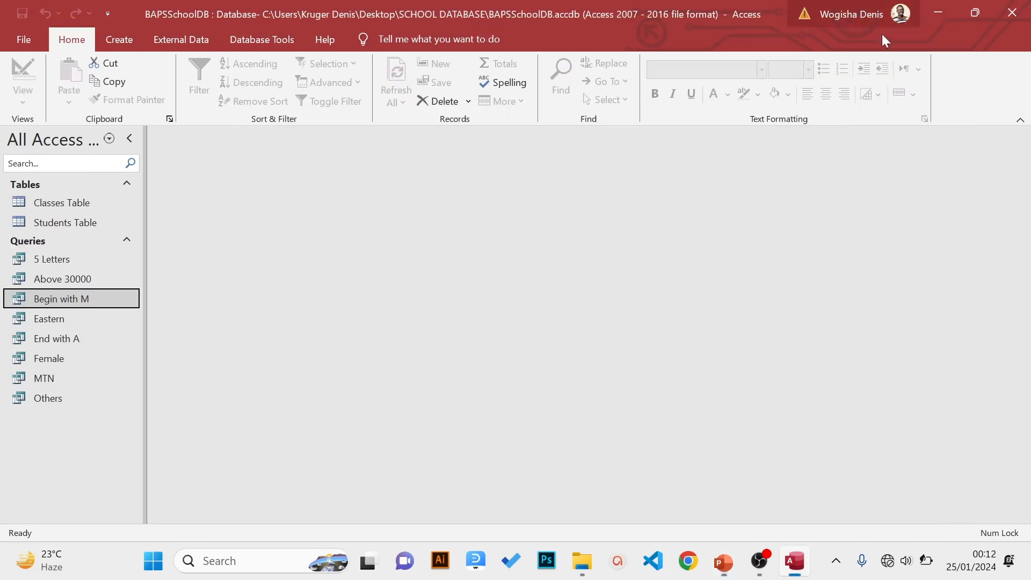
Create a new query in design view based on the Students Table
{"action": "left_click", "coordinate": [119, 41]}
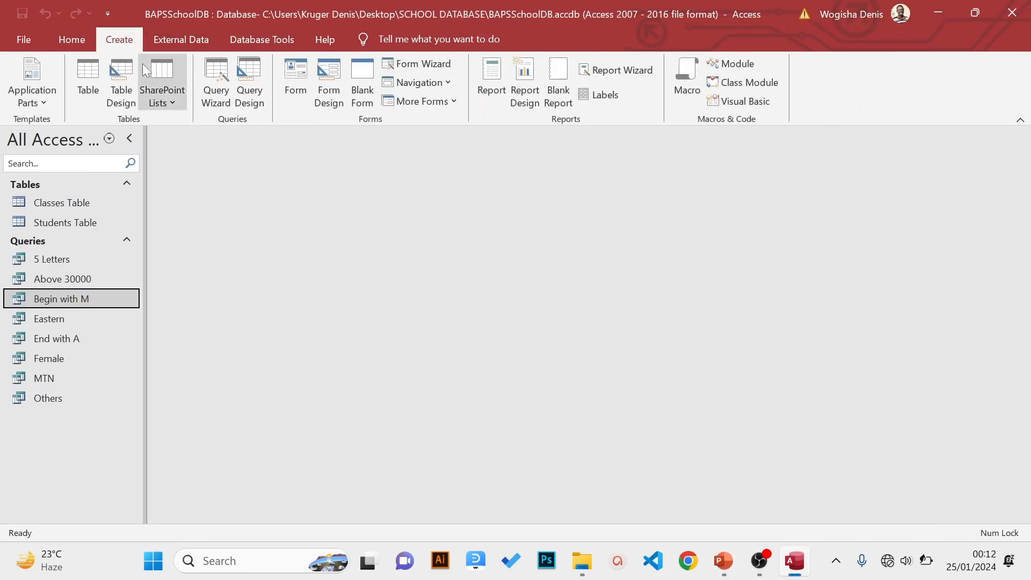
{"action": "left_click", "coordinate": [246, 89]}
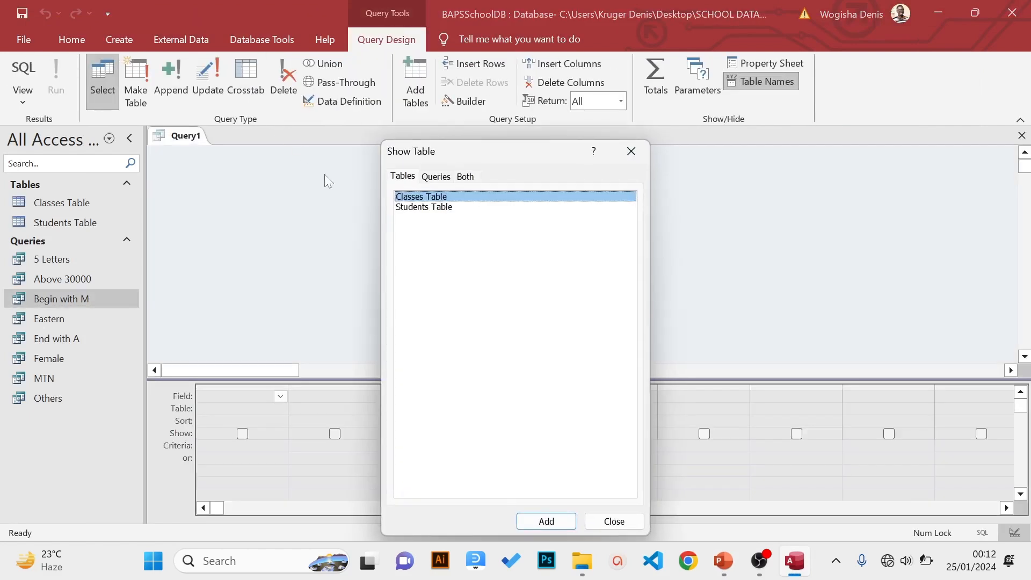
{"action": "left_click", "coordinate": [425, 207]}
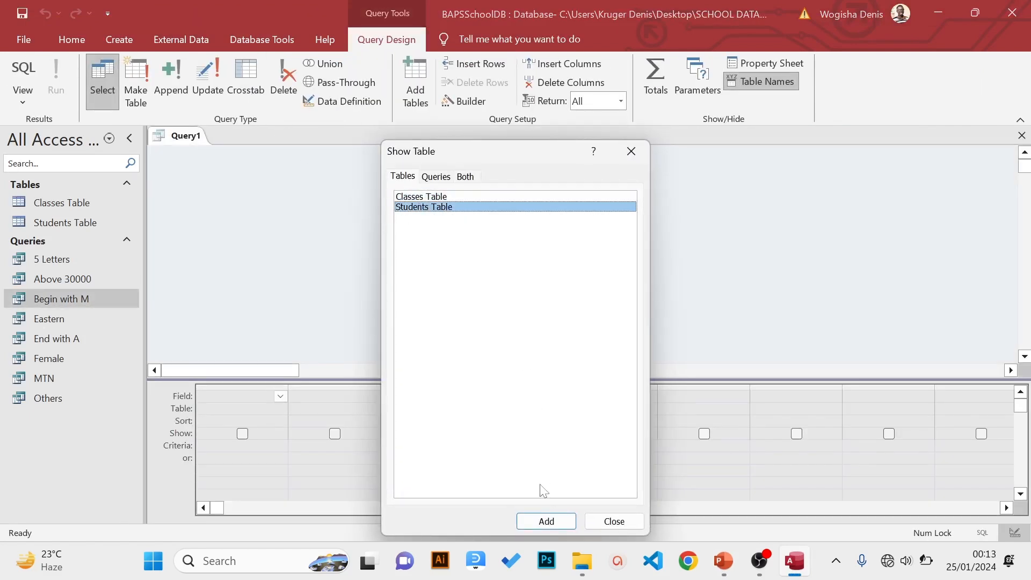
{"action": "left_click", "coordinate": [547, 521]}
{"action": "left_click", "coordinate": [614, 521]}
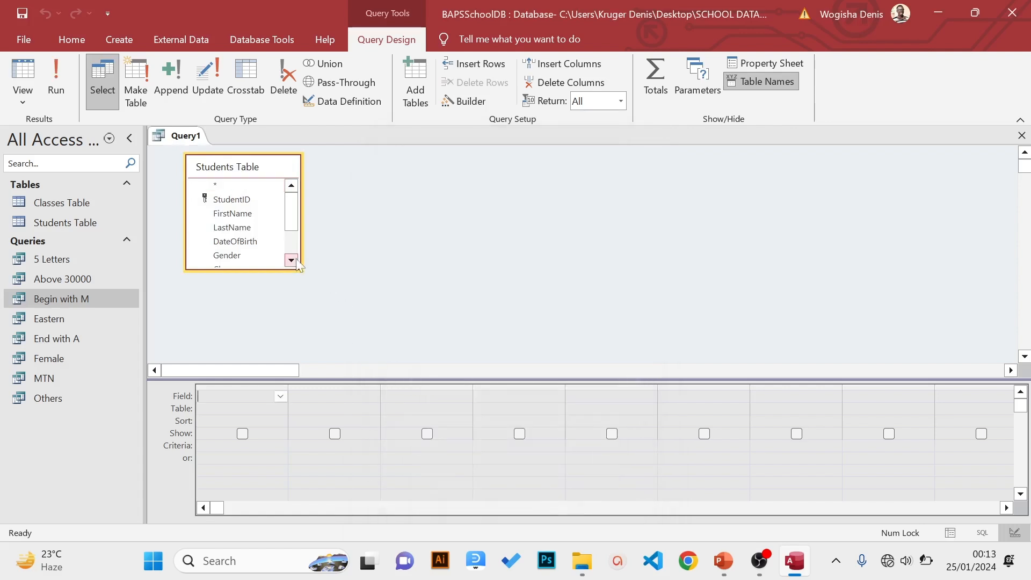
Enlarge the Students Table field list and add all fields from StudentID to Fees to the design grid
{"action": "left_click_drag", "start_coordinate": [300, 271], "coordinate": [301, 338]}
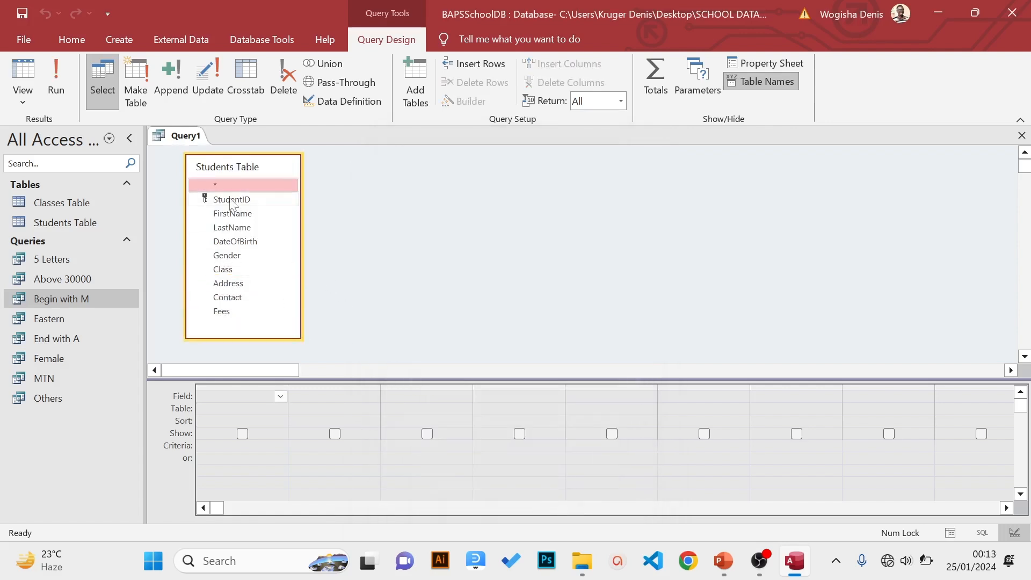
{"action": "left_click", "coordinate": [220, 200]}
{"action": "left_click", "coordinate": [226, 311], "text": "shift"}
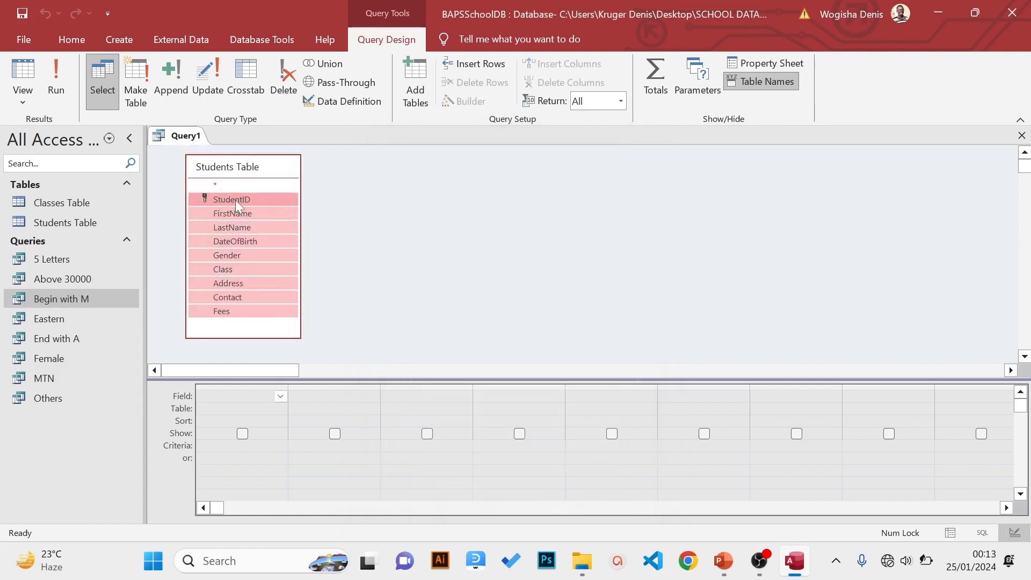
{"action": "left_click_drag", "start_coordinate": [235, 200], "coordinate": [227, 403]}
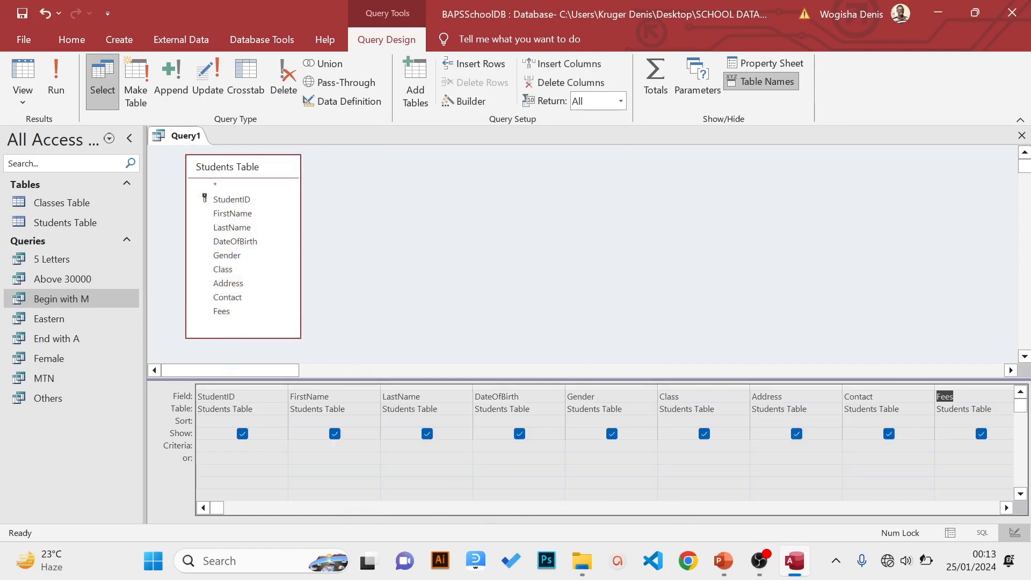
Enter null as the Fees criteria in the Zoom box, accept it, run the query, and check the Fees column
{"action": "left_click", "coordinate": [944, 445]}
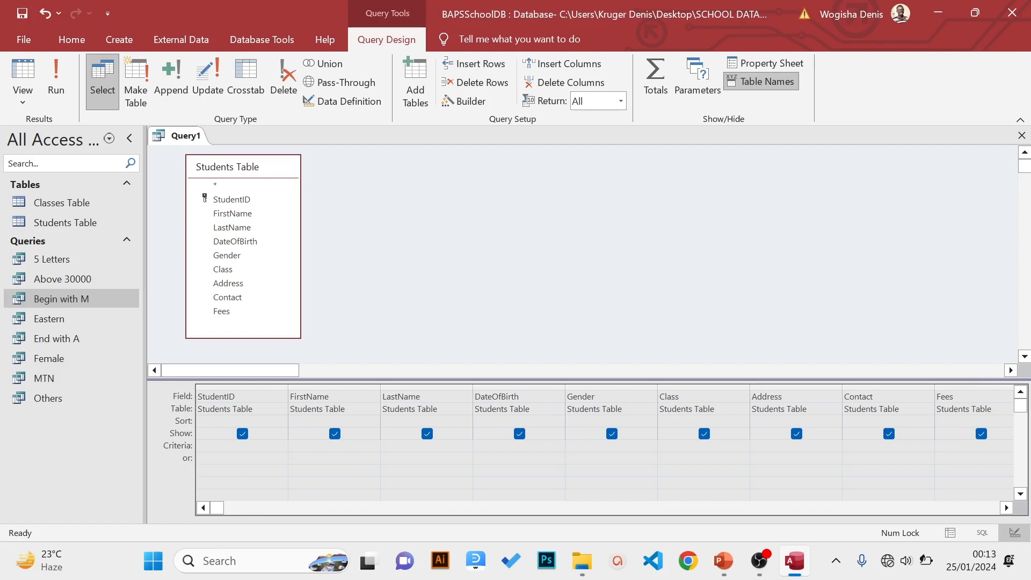
{"action": "right_click", "coordinate": [957, 446]}
{"action": "left_click", "coordinate": [968, 414]}
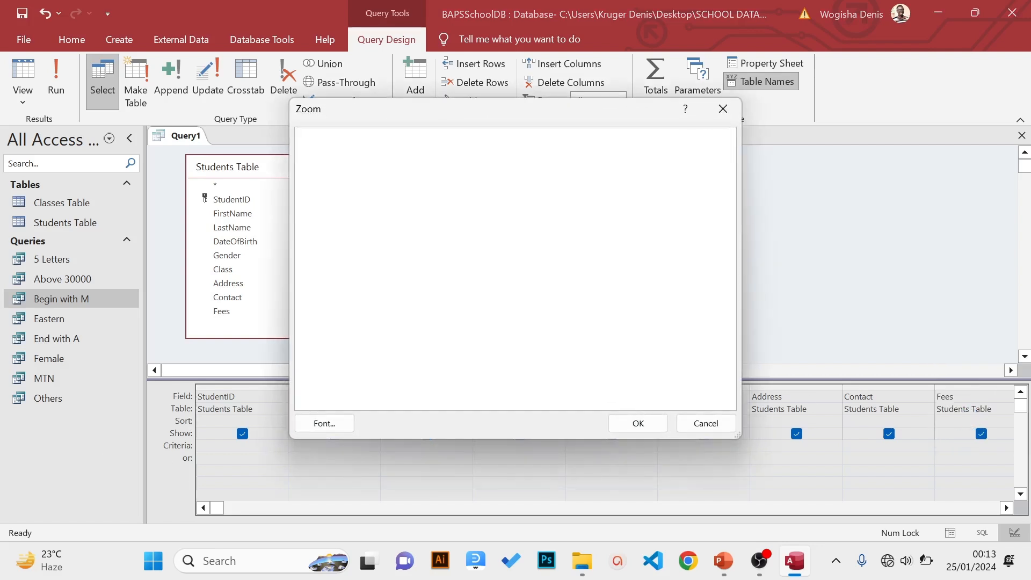
{"action": "type", "text": "null"}
{"action": "left_click", "coordinate": [638, 424]}
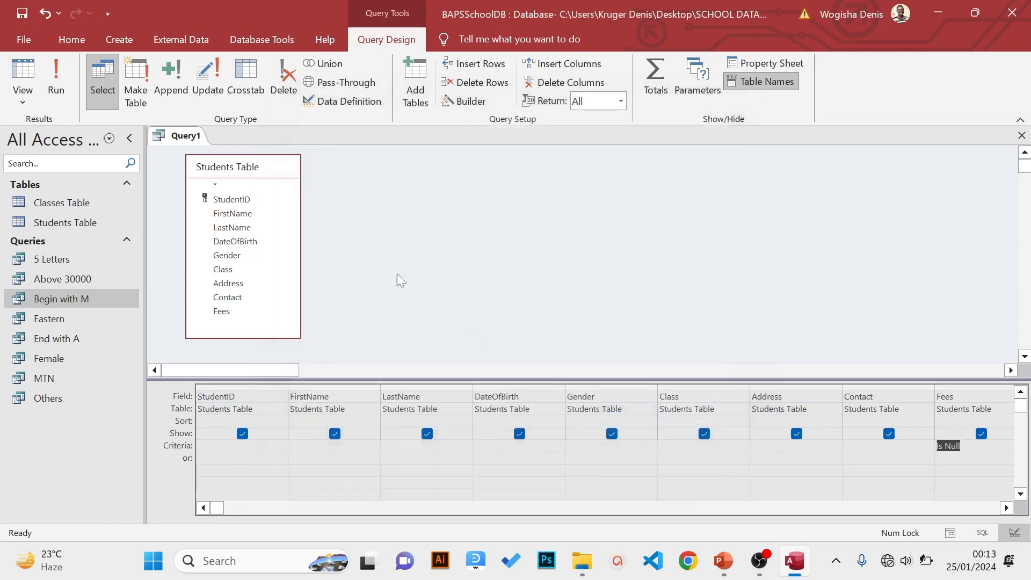
{"action": "left_click", "coordinate": [56, 81]}
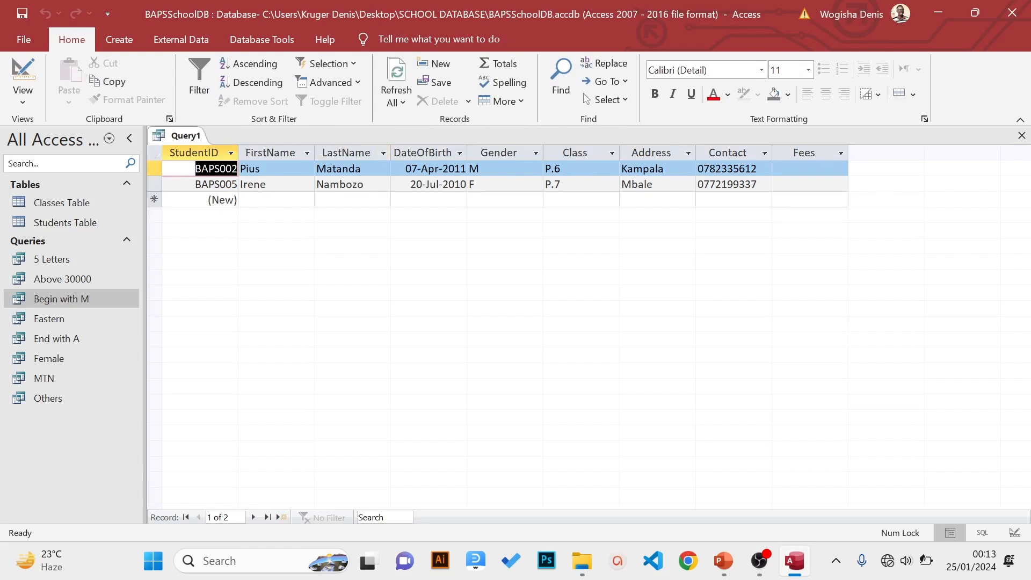
{"action": "left_click", "coordinate": [803, 169]}
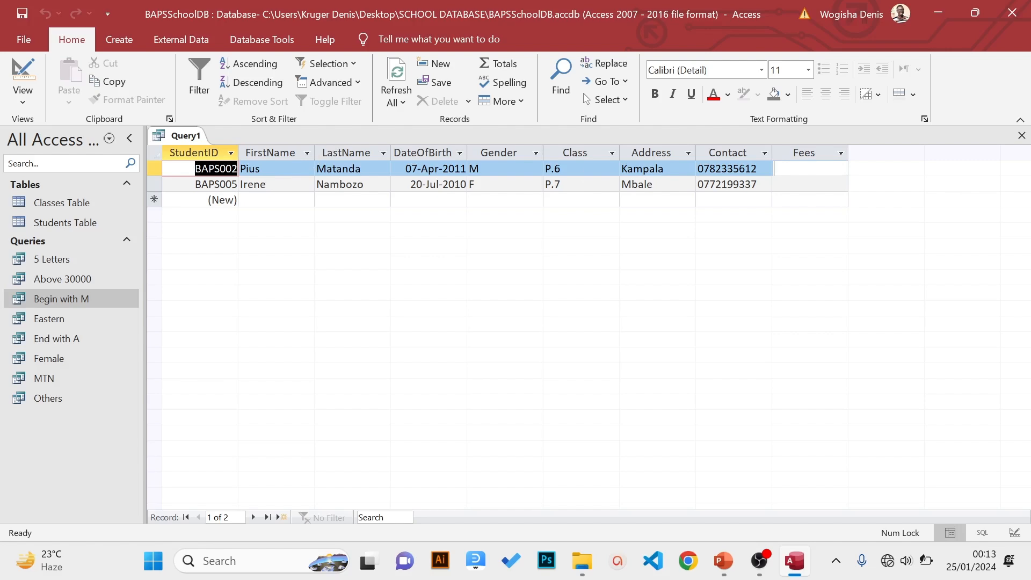
Look up the required name for the unpaid-fees query on the PowerPoint slide, and return to Access
{"action": "left_click", "coordinate": [724, 561]}
{"action": "scroll", "coordinate": [656, 500], "scroll_direction": "down", "scroll_amount": 12}
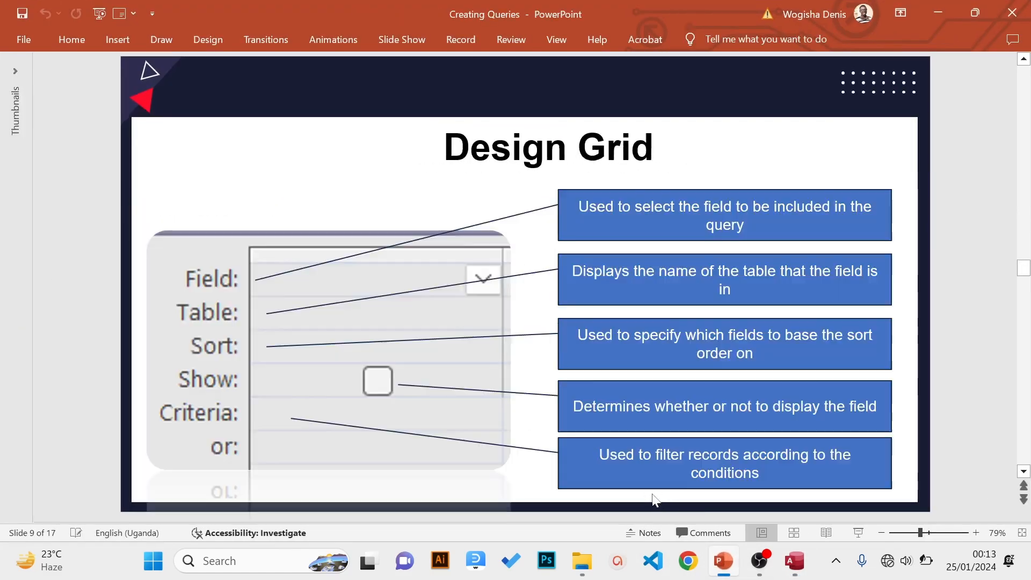
{"action": "scroll", "coordinate": [650, 500], "scroll_direction": "down", "scroll_amount": 12}
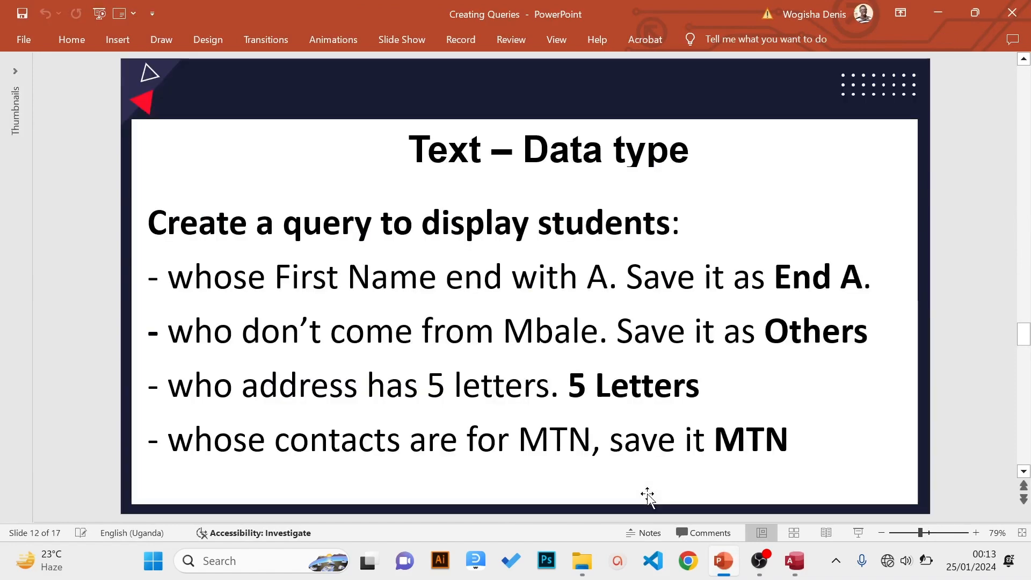
{"action": "scroll", "coordinate": [648, 497], "scroll_direction": "up", "scroll_amount": 3}
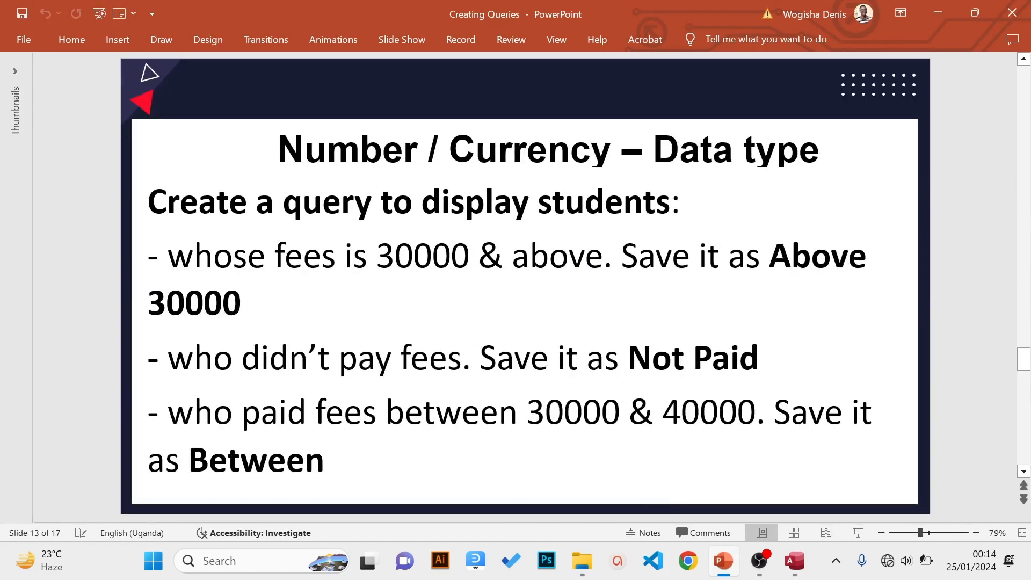
{"action": "left_click_drag", "start_coordinate": [629, 359], "coordinate": [758, 358]}
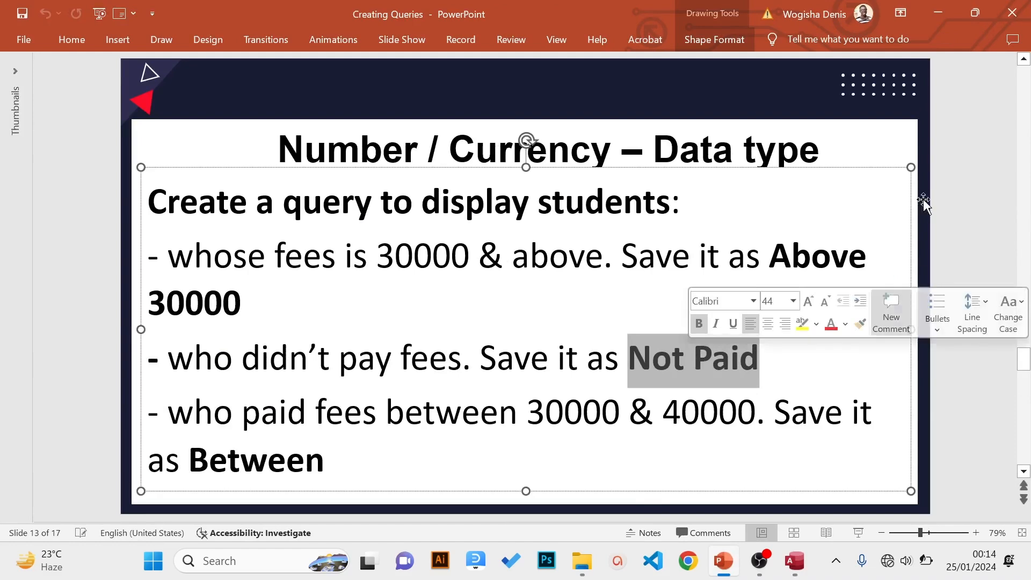
{"action": "left_click", "coordinate": [939, 12]}
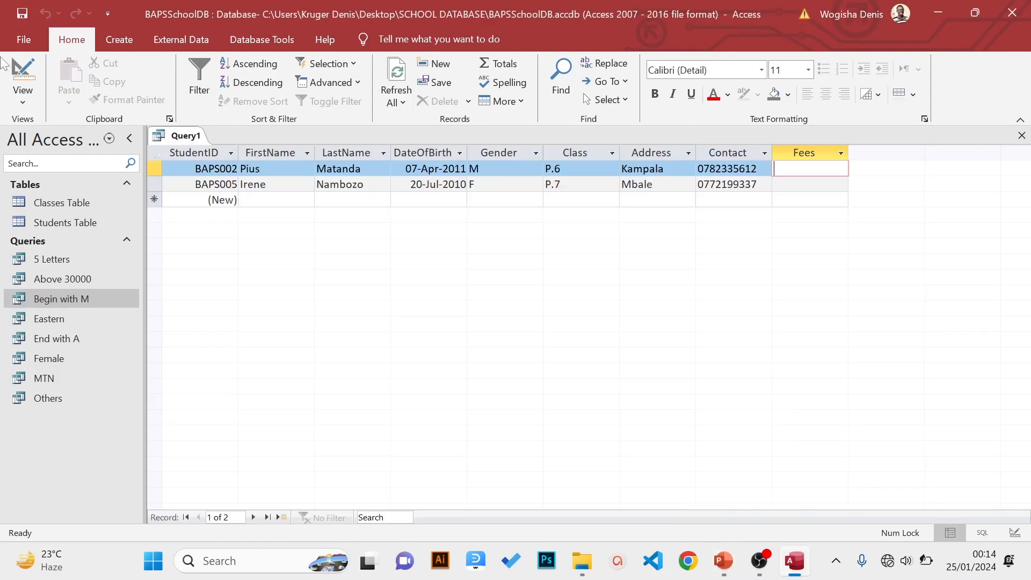
Save the query as Not Paid and close it
{"action": "left_click", "coordinate": [22, 40]}
{"action": "left_click", "coordinate": [33, 230]}
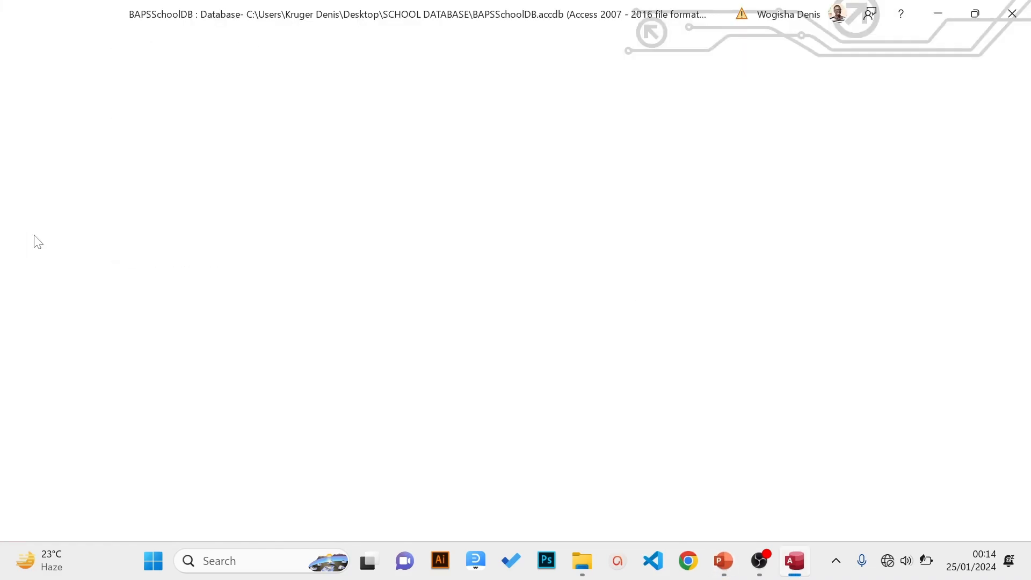
{"action": "type", "text": "Not Paid"}
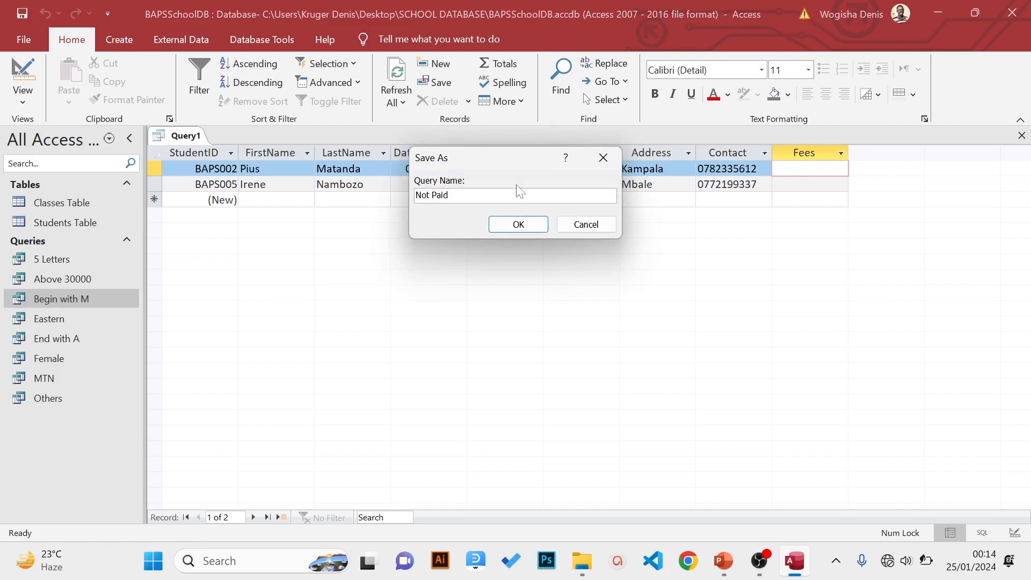
{"action": "left_click", "coordinate": [519, 224]}
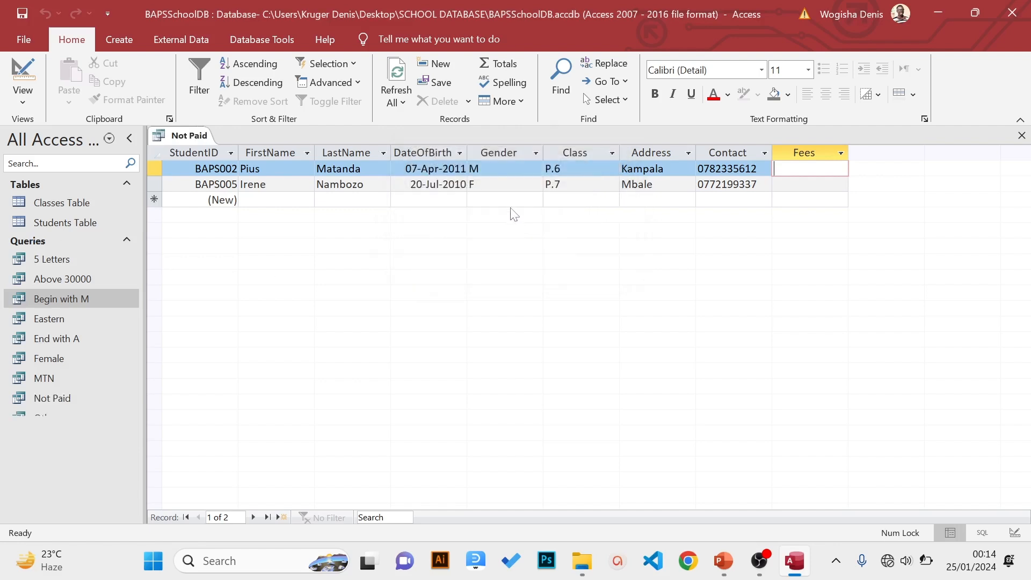
{"action": "left_click", "coordinate": [1022, 135]}
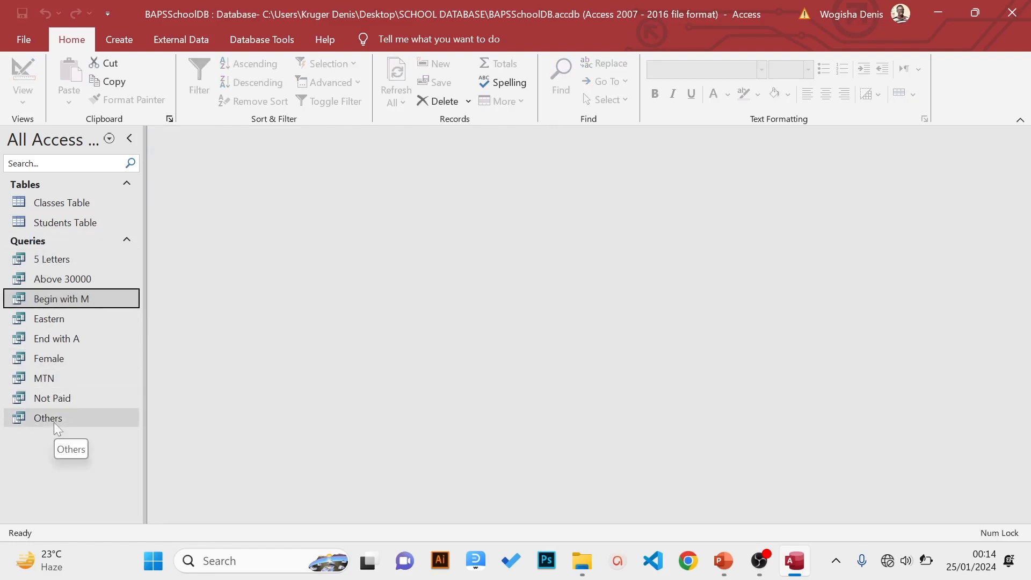
Switch to PowerPoint, highlight the slide's task about fees between 30000 and 40000, and return to Access
{"action": "mouse_move", "coordinate": [723, 561]}
{"action": "left_click", "coordinate": [644, 495]}
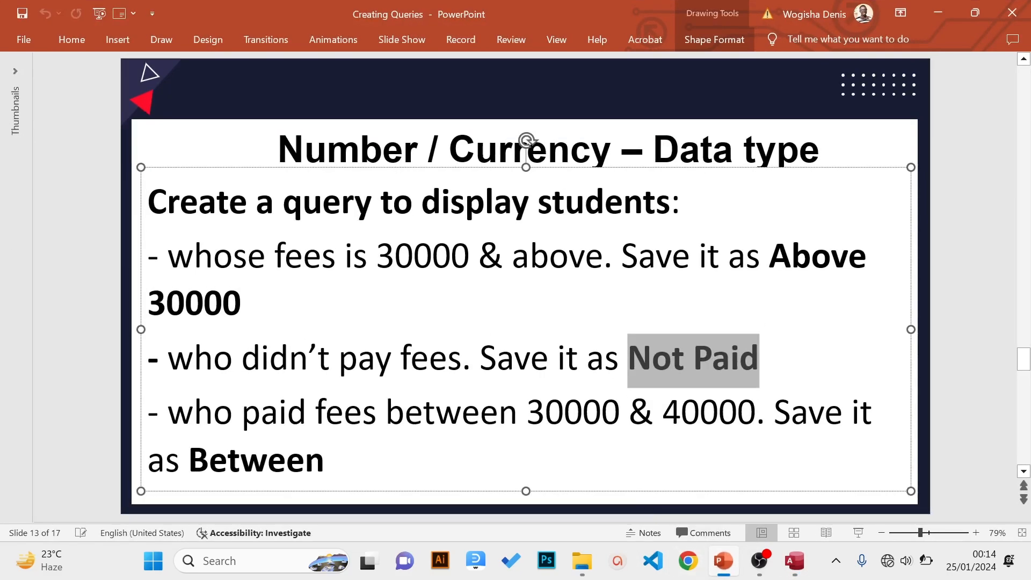
{"action": "left_click_drag", "start_coordinate": [167, 412], "coordinate": [325, 460]}
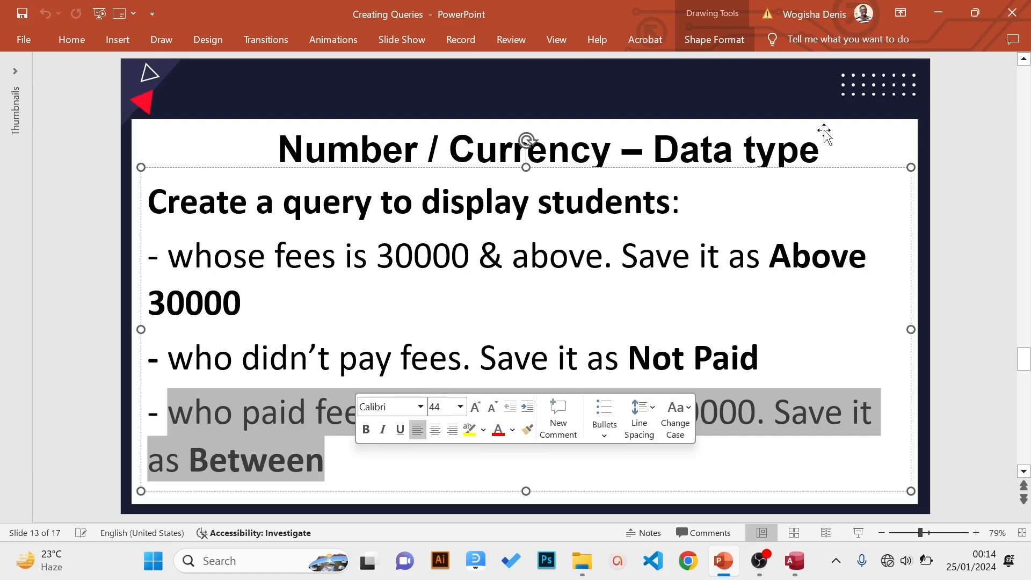
{"action": "left_click", "coordinate": [938, 13]}
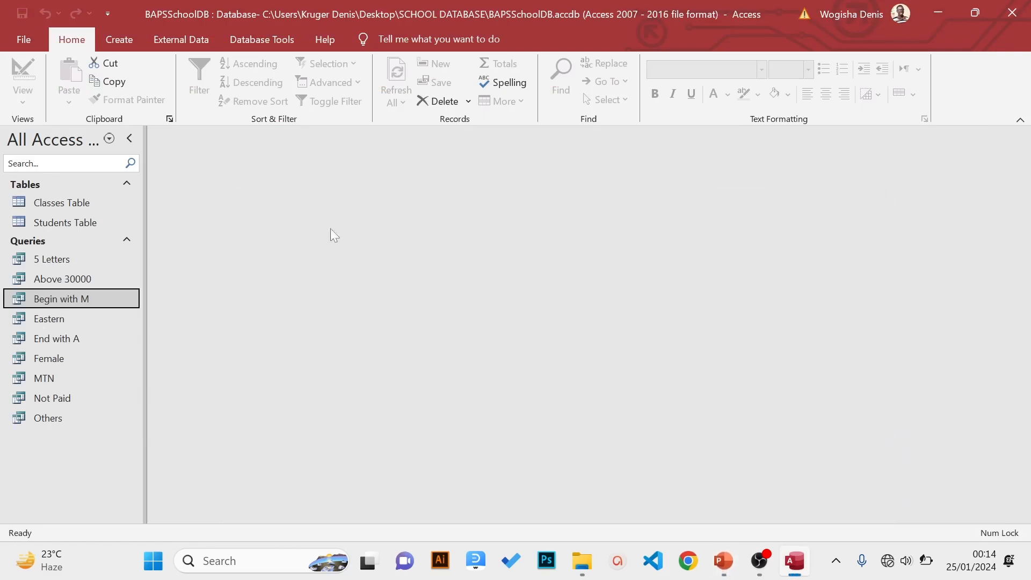
Start a new query in design view and add the Students Table to it
{"action": "left_click", "coordinate": [124, 40]}
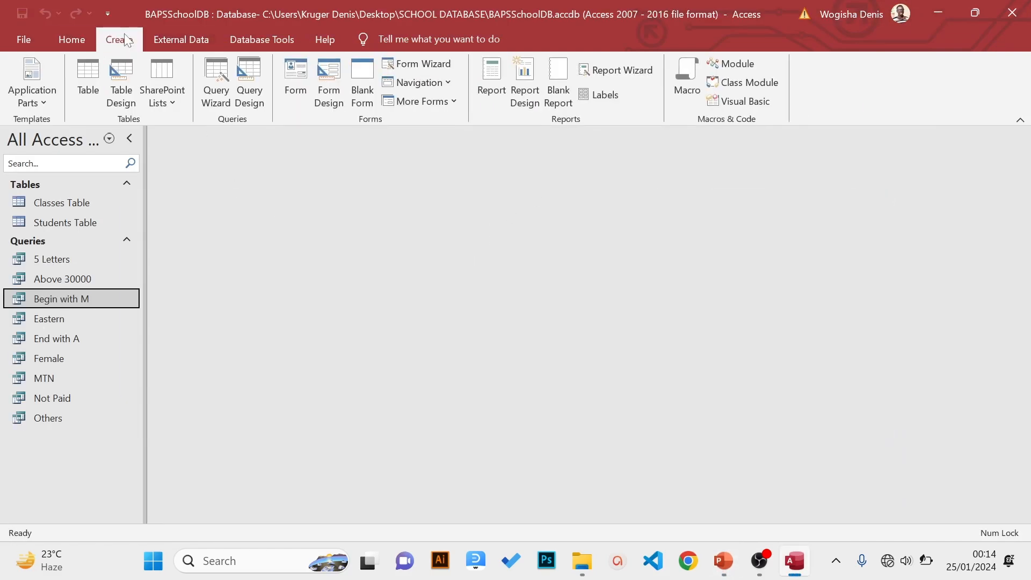
{"action": "left_click", "coordinate": [259, 81]}
{"action": "left_click", "coordinate": [426, 209]}
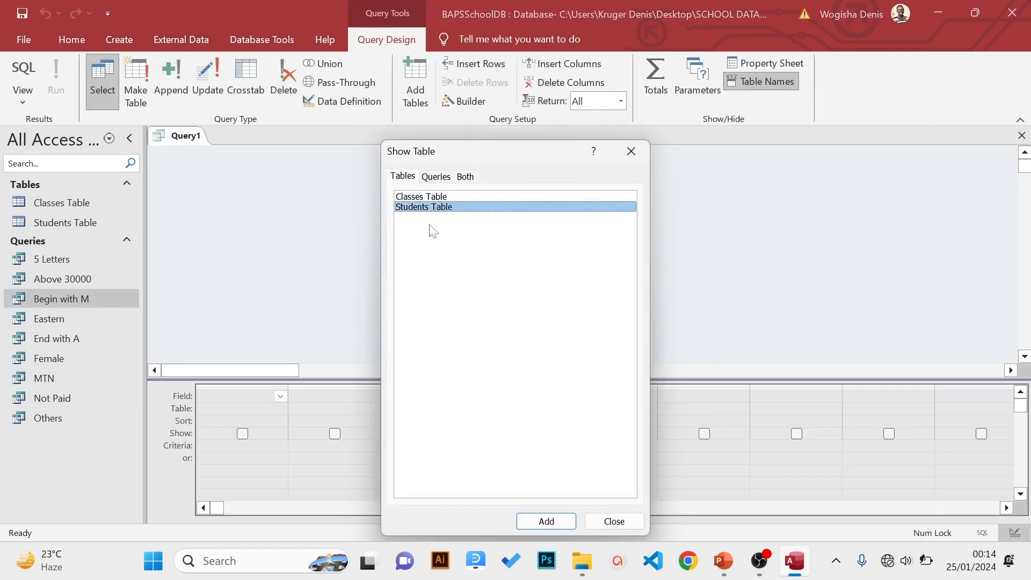
{"action": "left_click", "coordinate": [546, 521]}
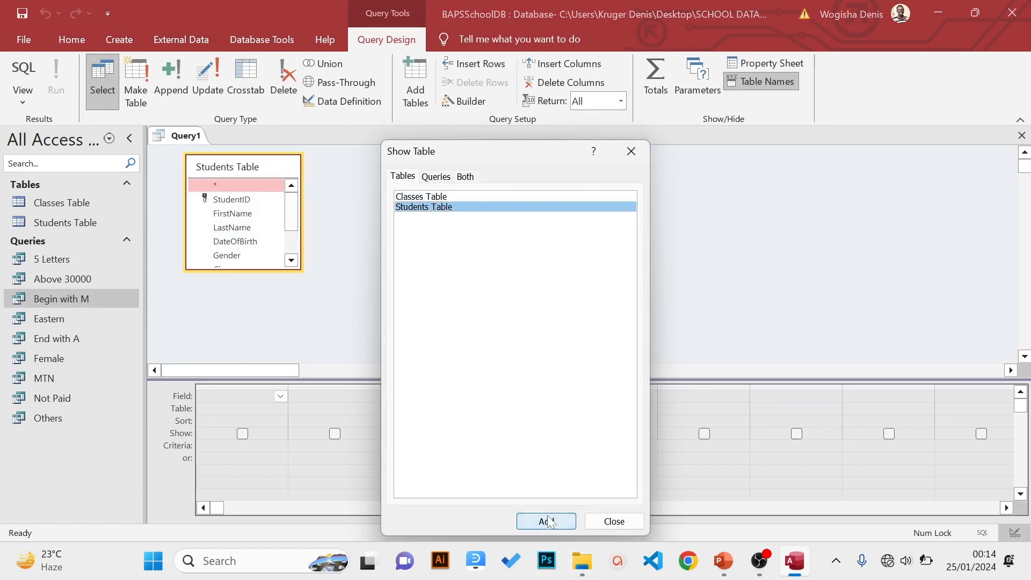
{"action": "left_click", "coordinate": [614, 522]}
Enlarge the Students Table field list and place all fields from StudentID to Fees in the design grid
{"action": "left_click_drag", "start_coordinate": [225, 270], "coordinate": [224, 354]}
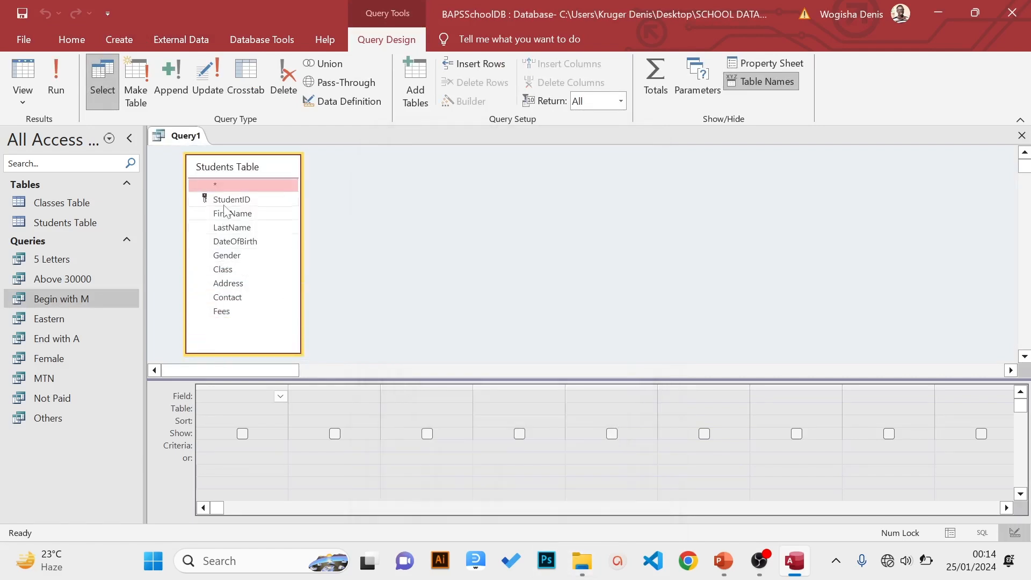
{"action": "left_click", "coordinate": [226, 200]}
{"action": "left_click", "coordinate": [233, 312], "text": "shift"}
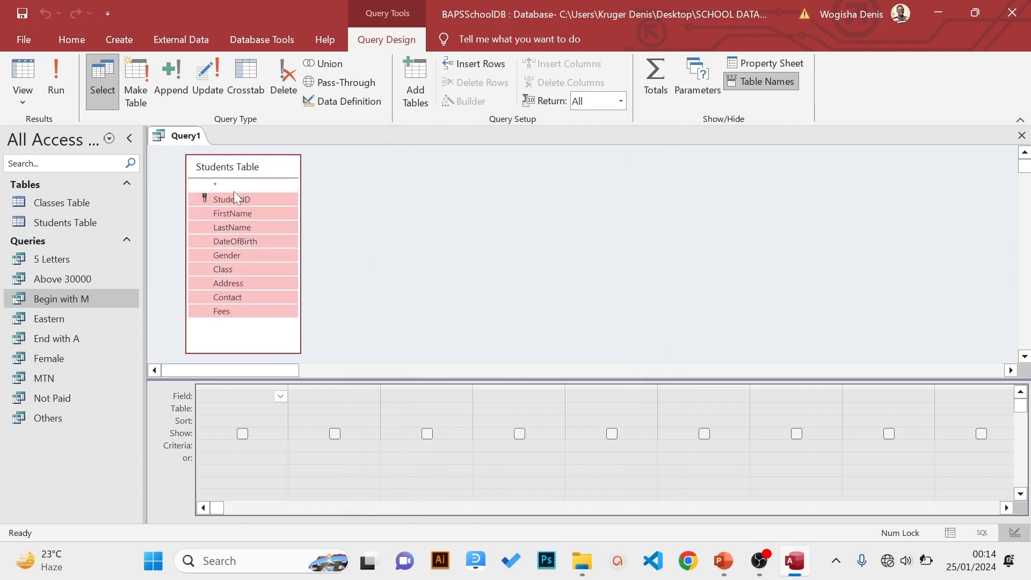
{"action": "left_click_drag", "start_coordinate": [227, 199], "coordinate": [237, 404]}
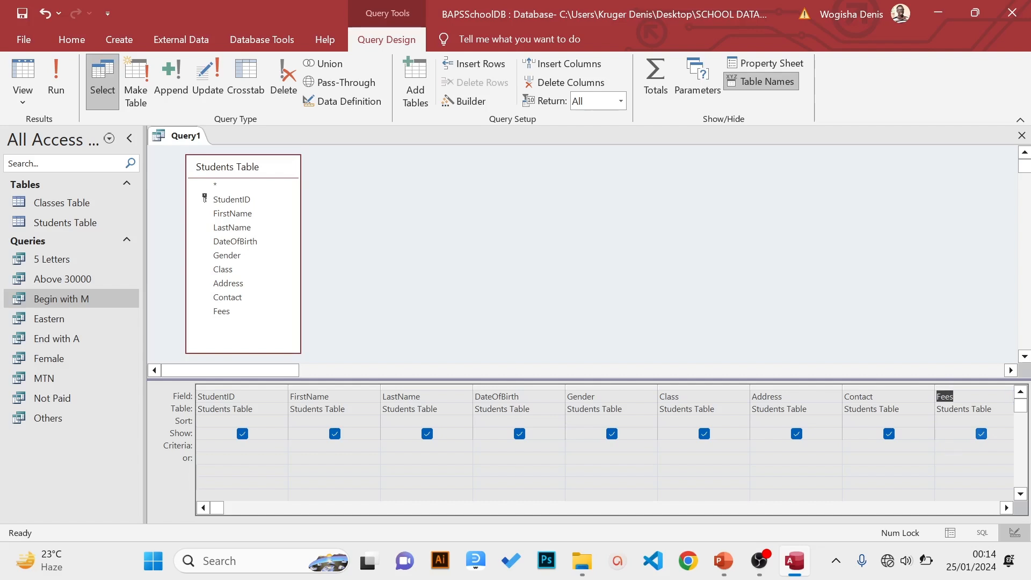
Open the Zoom box for the Fees criteria and check the required fee range on the PowerPoint slide
{"action": "left_click", "coordinate": [946, 445]}
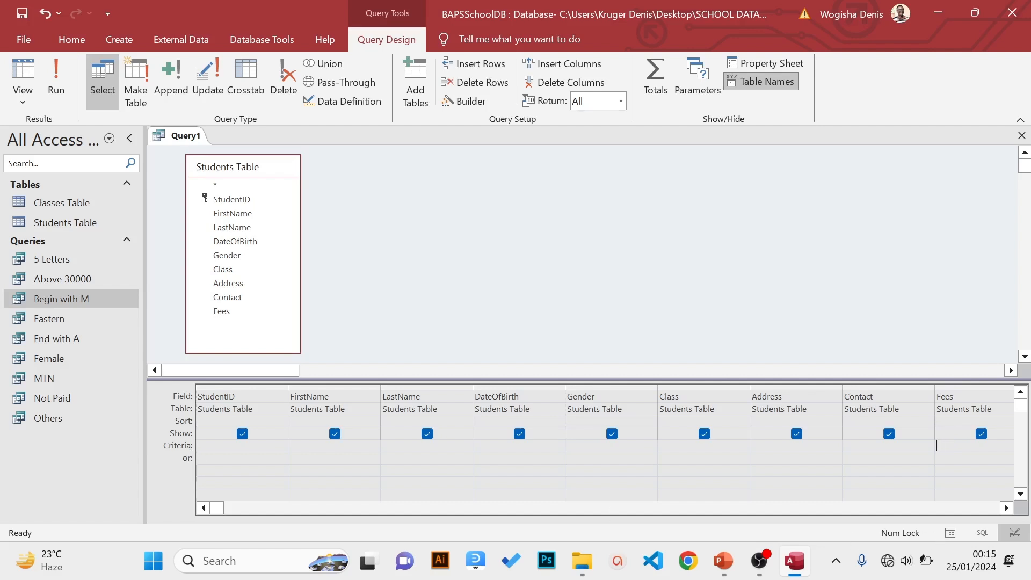
{"action": "right_click", "coordinate": [946, 447]}
{"action": "left_click", "coordinate": [959, 417]}
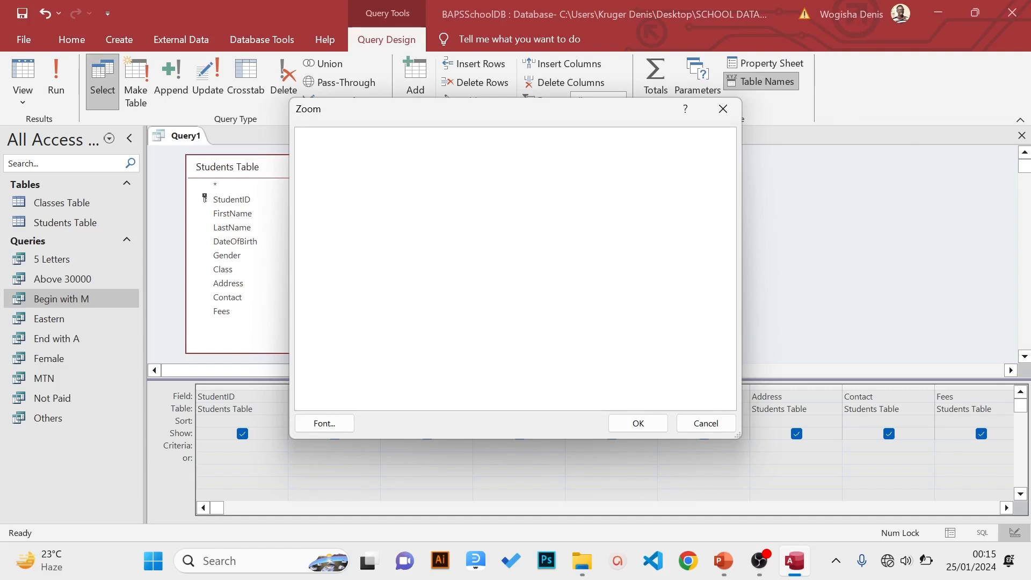
{"action": "left_click", "coordinate": [724, 561]}
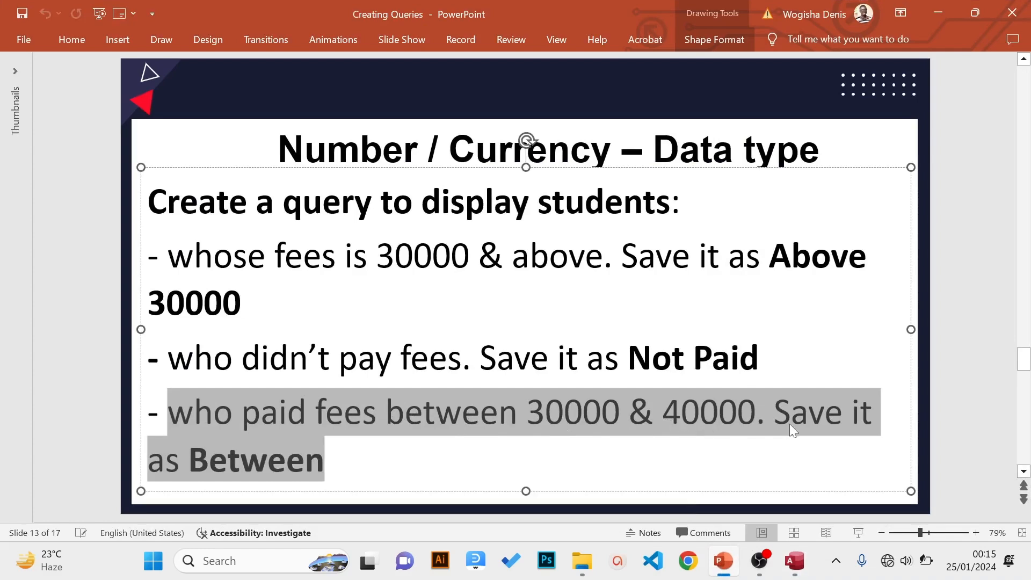
{"action": "left_click", "coordinate": [938, 13]}
Enter Between 30000 and 40000 as the Fees criteria, accept it, and show the query in Datasheet View
{"action": "type", "text": "Between "}
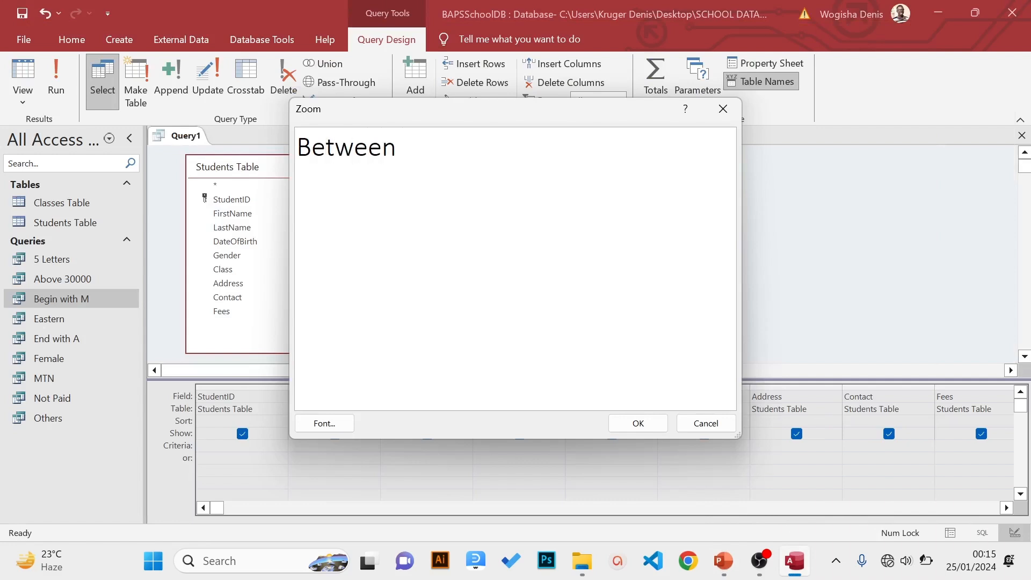
{"action": "type", "text": "30000 a"}
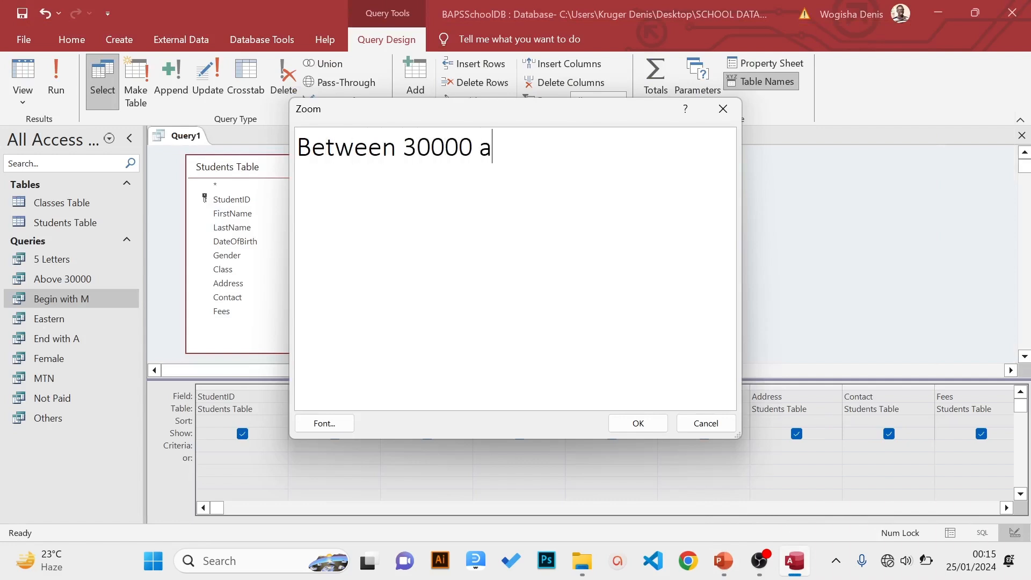
{"action": "type", "text": "nd 4000"}
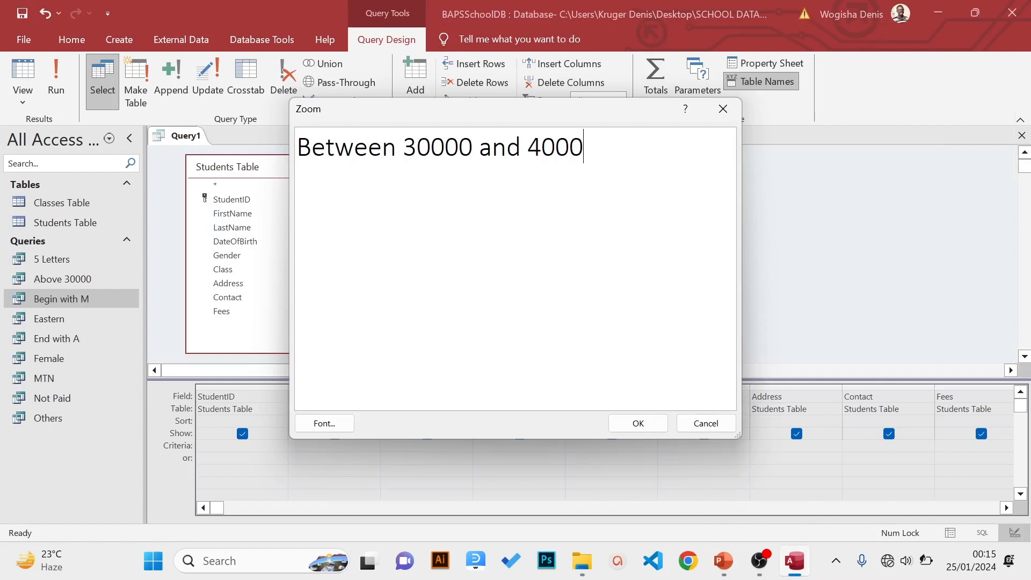
{"action": "type", "text": "0"}
{"action": "left_click", "coordinate": [431, 147]}
{"action": "left_click_drag", "start_coordinate": [598, 147], "coordinate": [297, 147]}
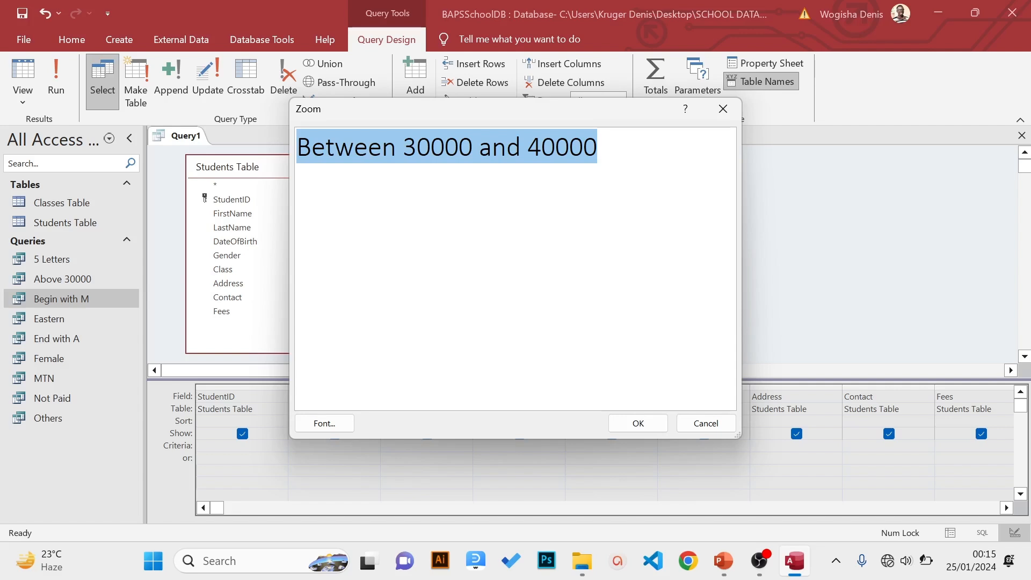
{"action": "left_click", "coordinate": [660, 423]}
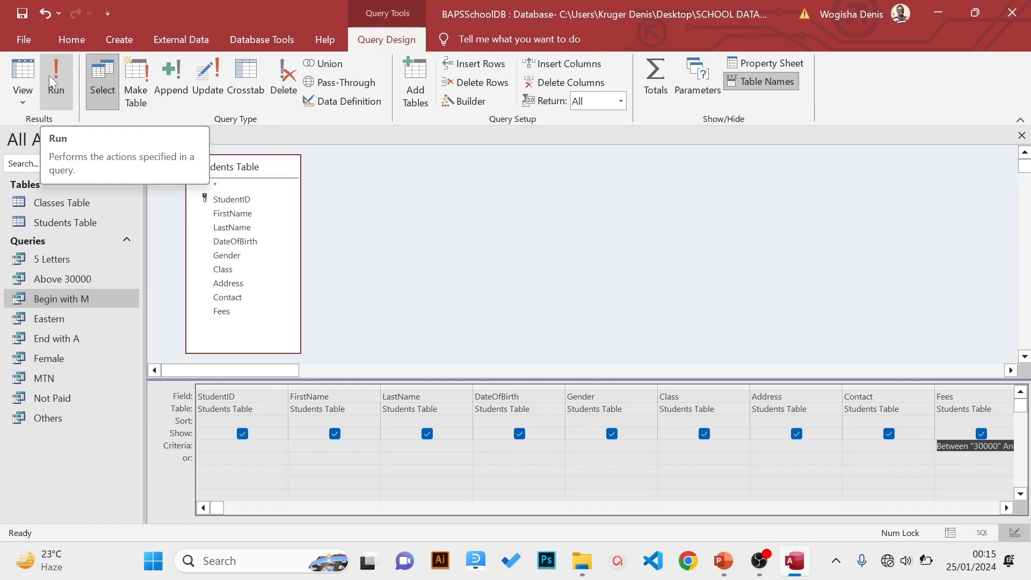
{"action": "left_click", "coordinate": [24, 108]}
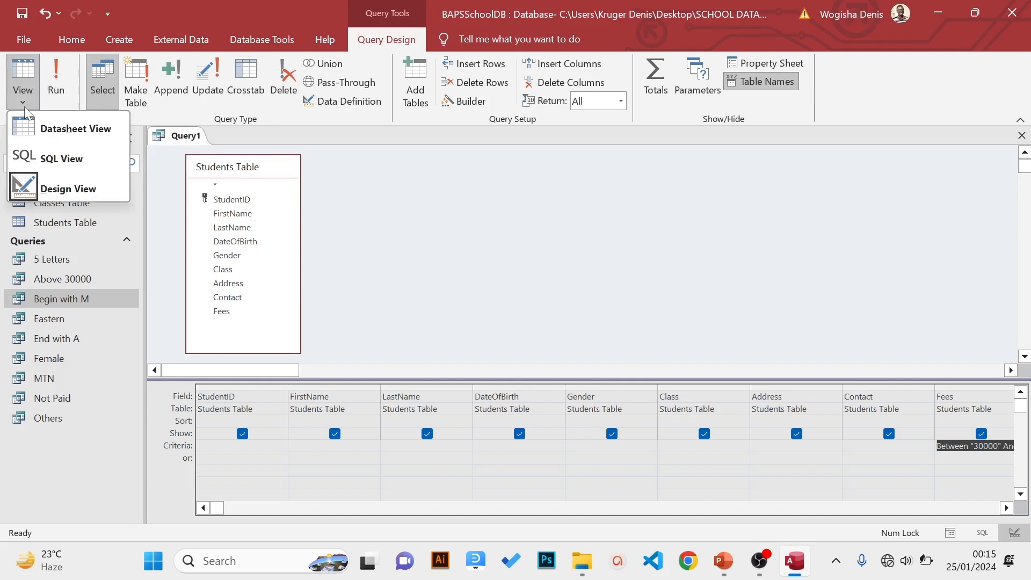
{"action": "left_click", "coordinate": [43, 137]}
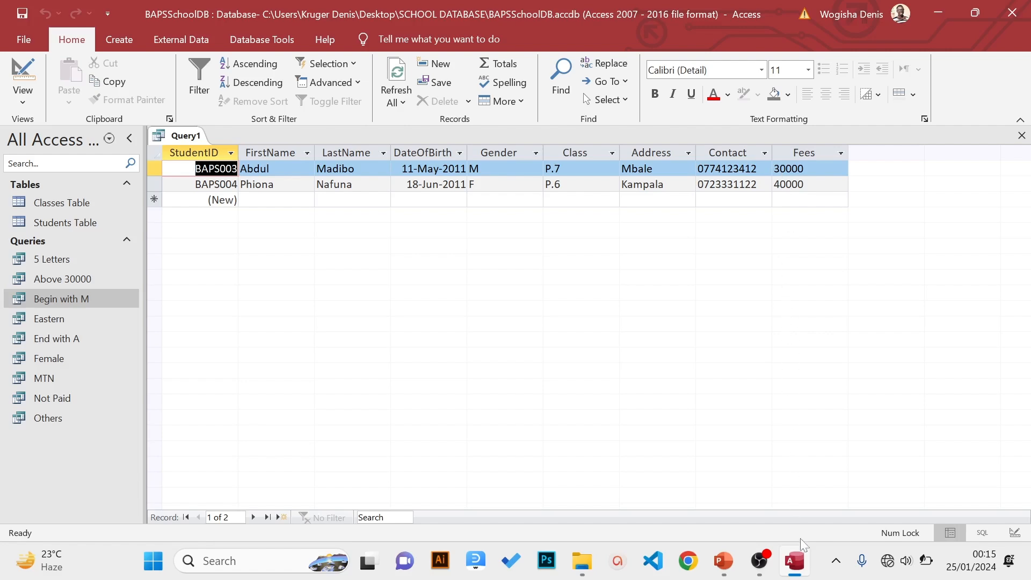
Check the required query name on the PowerPoint slide, save the query as Between, and close it
{"action": "left_click", "coordinate": [726, 562]}
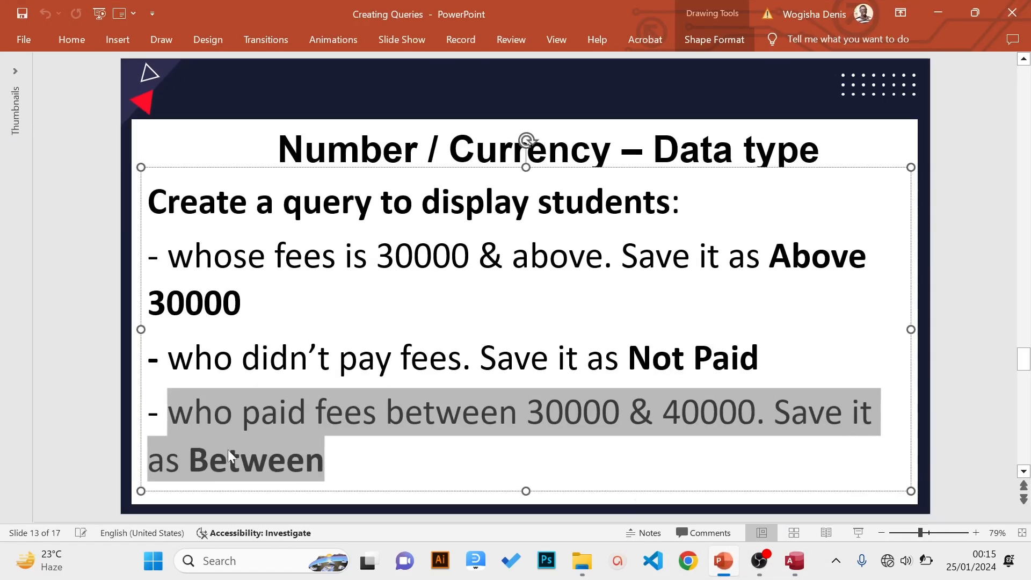
{"action": "left_click", "coordinate": [939, 13]}
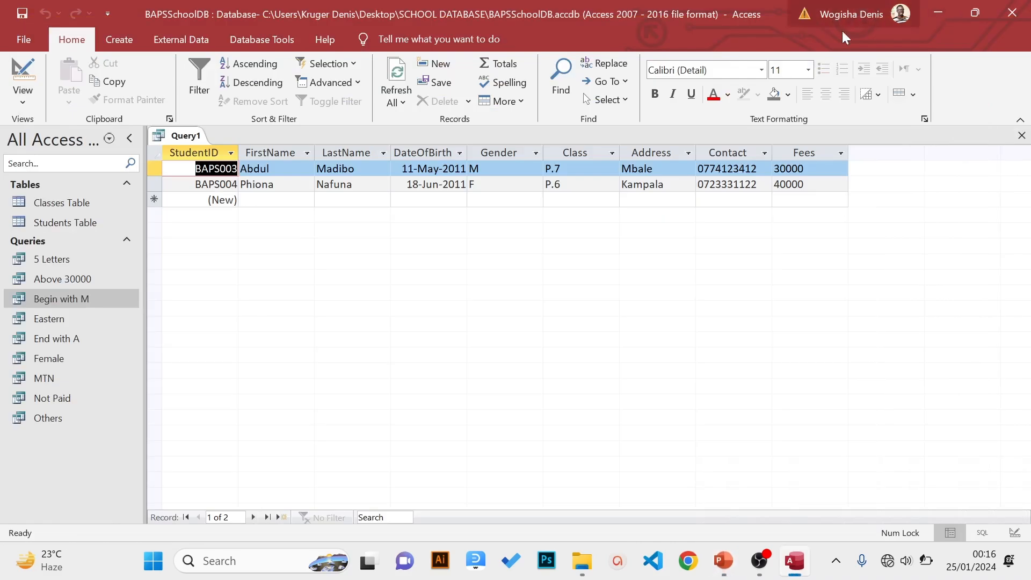
{"action": "left_click", "coordinate": [24, 41]}
{"action": "left_click", "coordinate": [36, 220]}
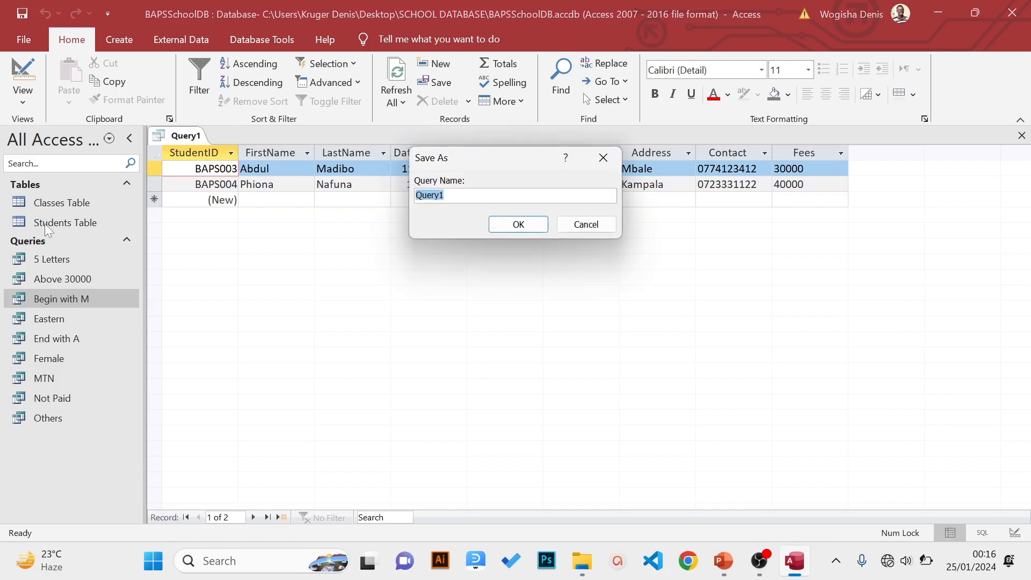
{"action": "type", "text": "Between"}
{"action": "left_click", "coordinate": [516, 225]}
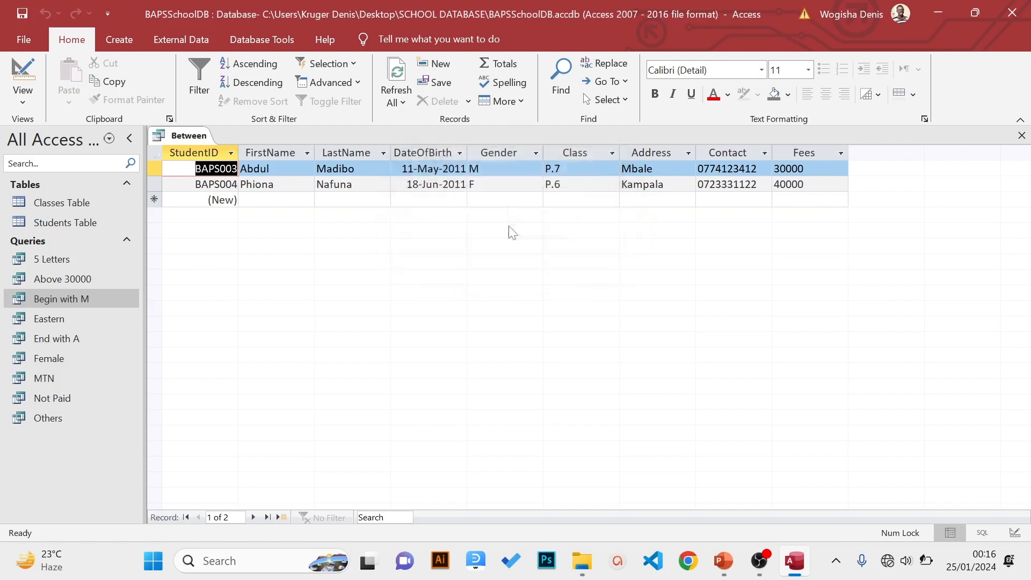
{"action": "left_click", "coordinate": [1023, 136]}
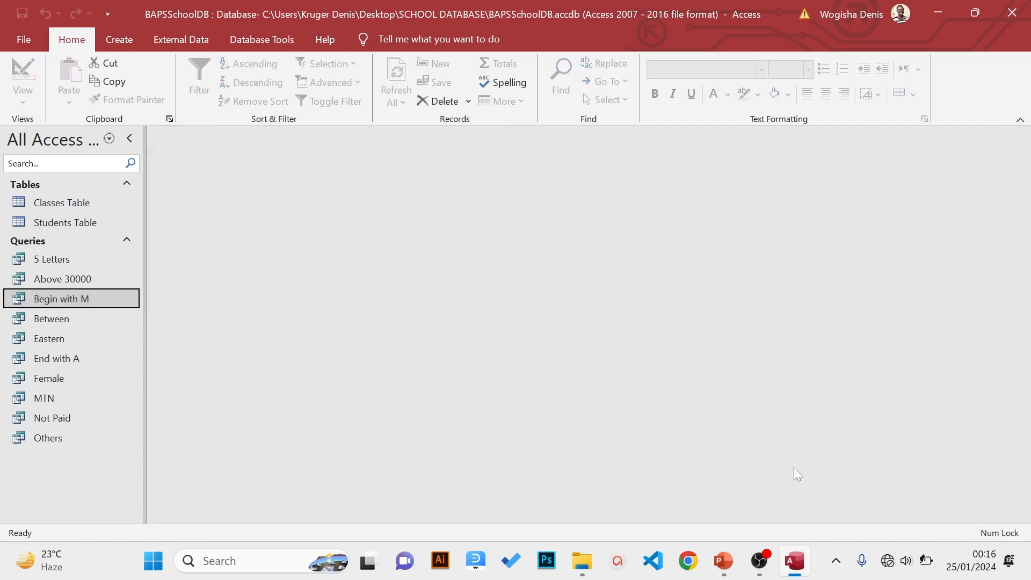
Switch to PowerPoint, highlight the Number / Currency heading, and move on to the Date / Time data type slide to highlight its heading
{"action": "mouse_move", "coordinate": [731, 568]}
{"action": "left_click", "coordinate": [655, 424]}
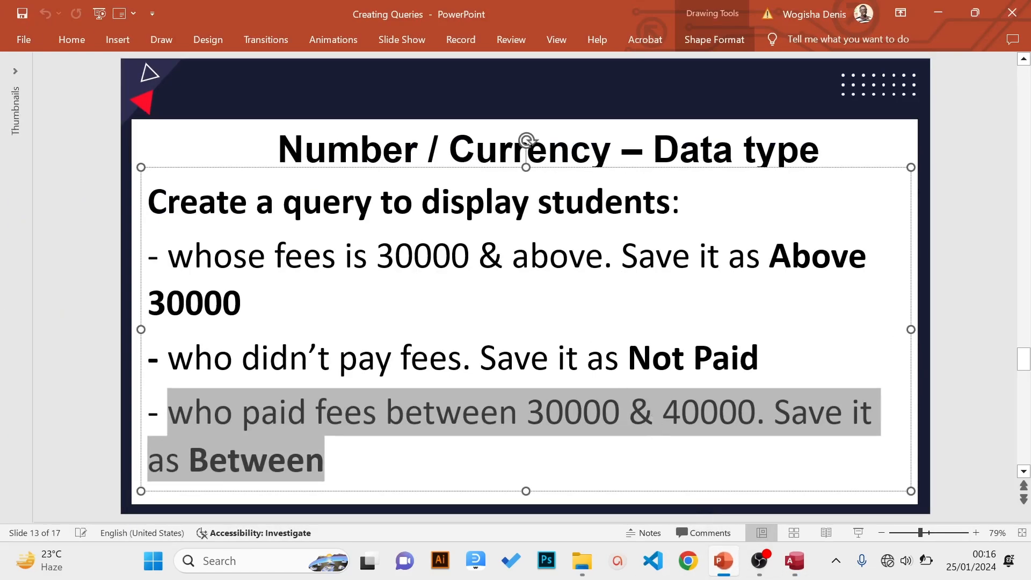
{"action": "left_click", "coordinate": [276, 143]}
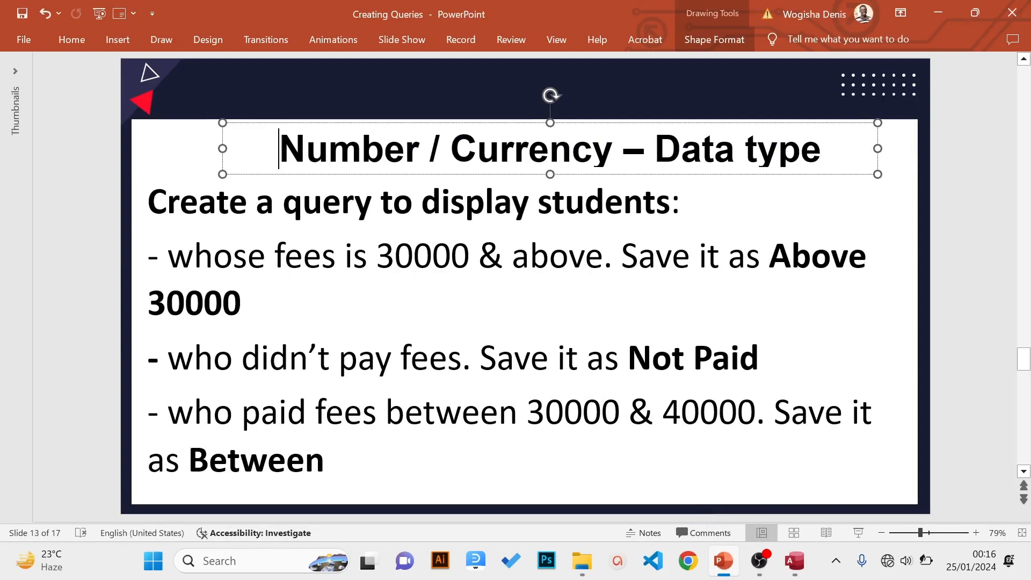
{"action": "left_click_drag", "start_coordinate": [280, 148], "coordinate": [623, 149]}
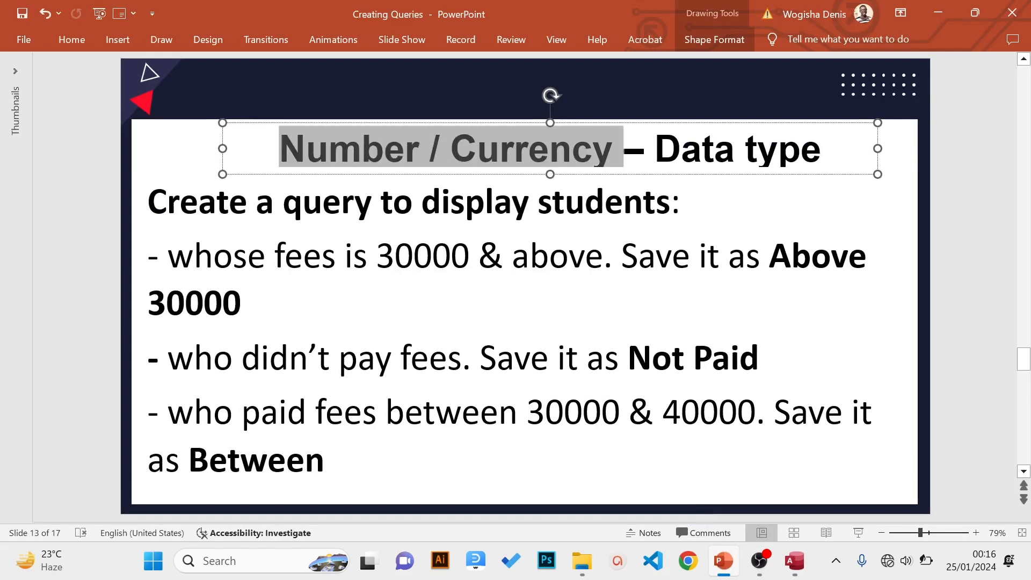
{"action": "left_click", "coordinate": [965, 184]}
{"action": "scroll", "coordinate": [965, 185], "scroll_direction": "down", "scroll_amount": 1}
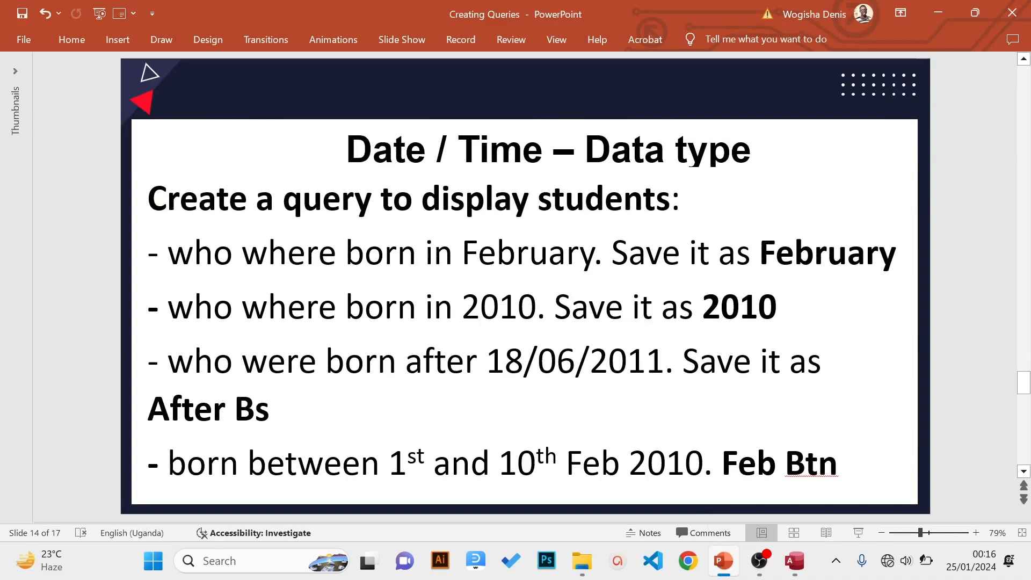
{"action": "left_click_drag", "start_coordinate": [346, 149], "coordinate": [543, 149]}
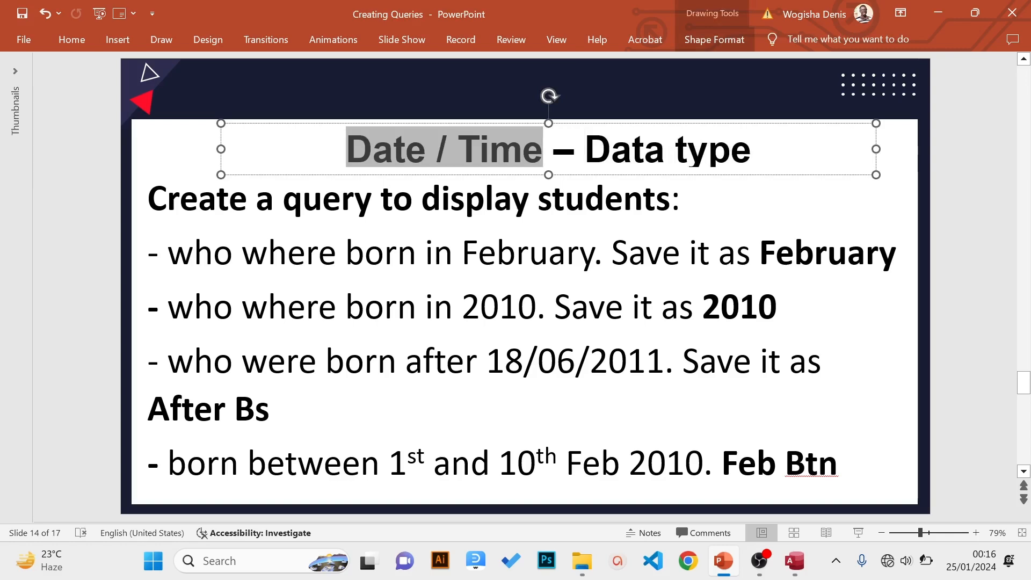
Go back to the Students Table slide and highlight the values in the DateOfBirth column
{"action": "scroll", "coordinate": [526, 287], "scroll_direction": "up", "scroll_amount": 6}
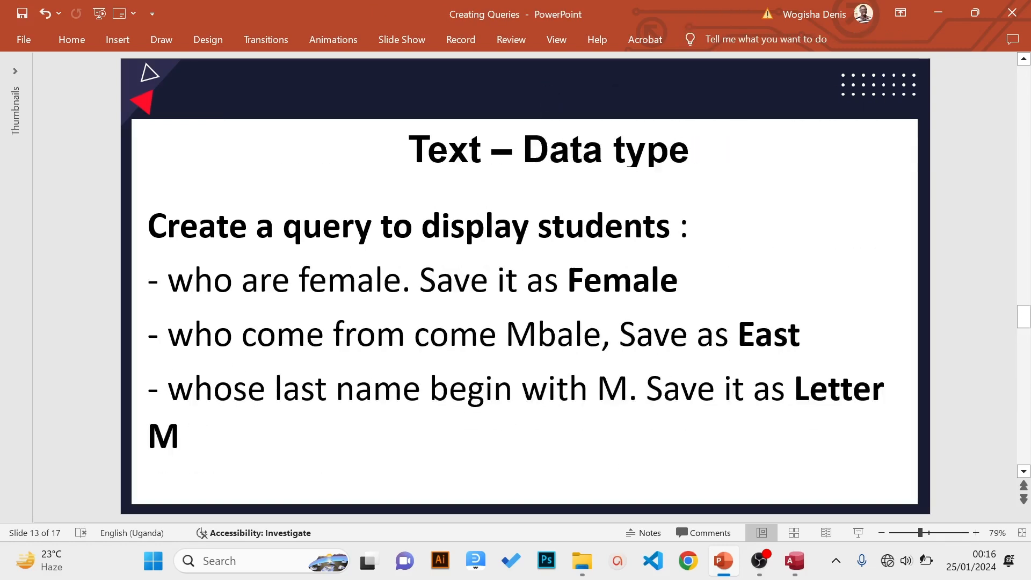
{"action": "scroll", "coordinate": [514, 310], "scroll_direction": "up", "scroll_amount": 3}
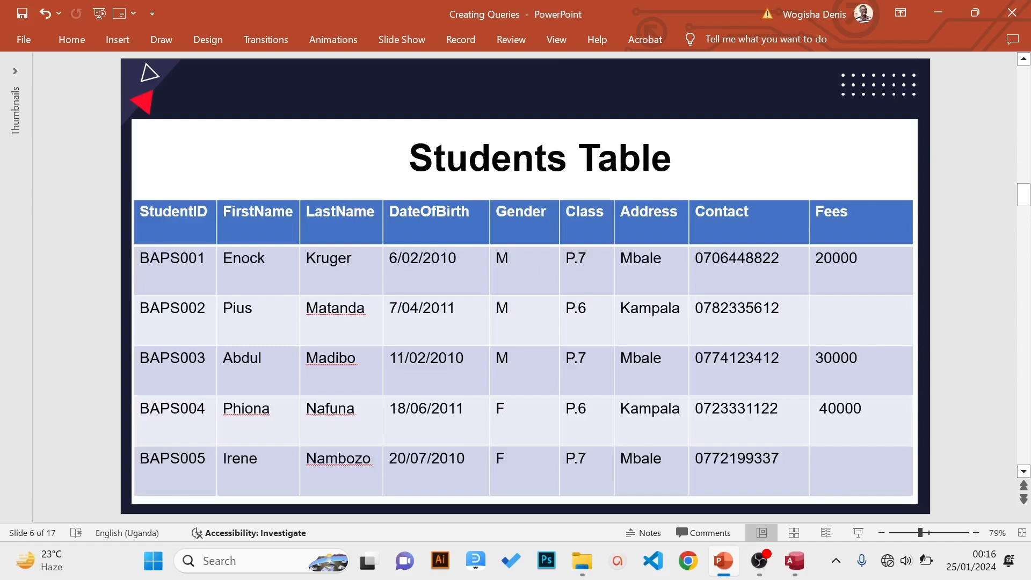
{"action": "left_click_drag", "start_coordinate": [452, 257], "coordinate": [452, 463]}
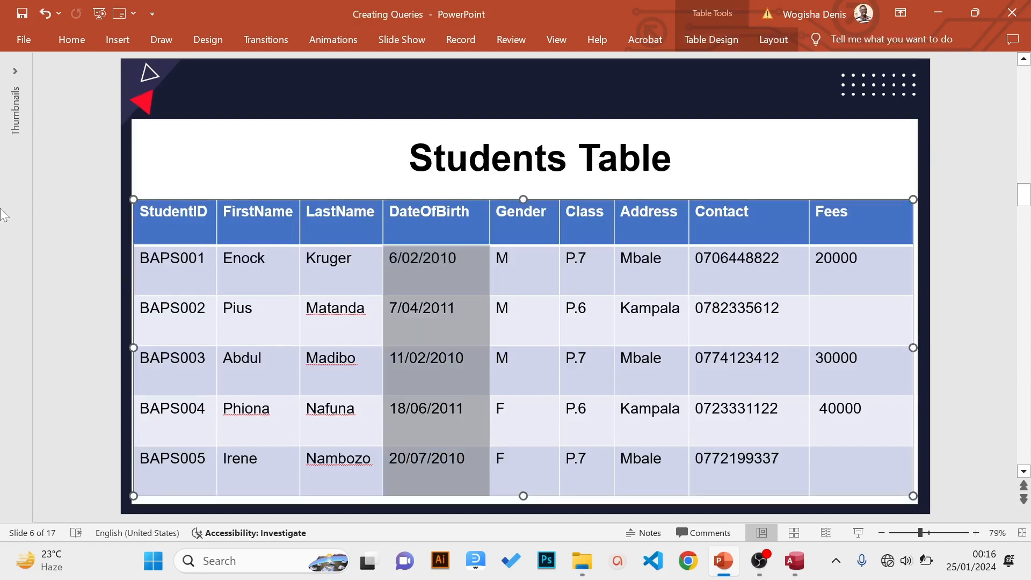
Return to the Date / Time data type slide and highlight the task about students born in February
{"action": "scroll", "coordinate": [41, 205], "scroll_direction": "down", "scroll_amount": 5}
{"action": "scroll", "coordinate": [43, 204], "scroll_direction": "down", "scroll_amount": 10}
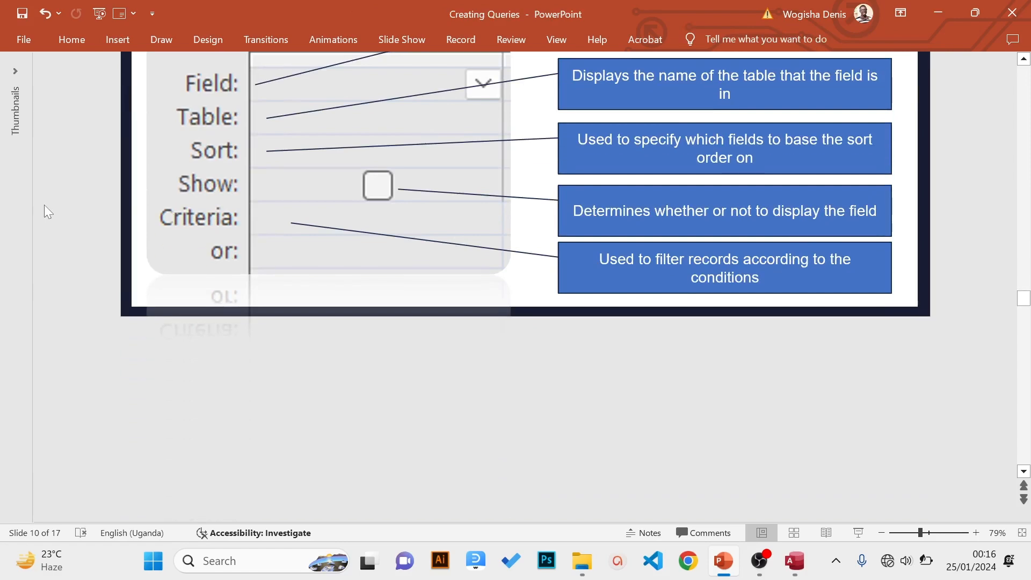
{"action": "scroll", "coordinate": [45, 210], "scroll_direction": "up", "scroll_amount": 3}
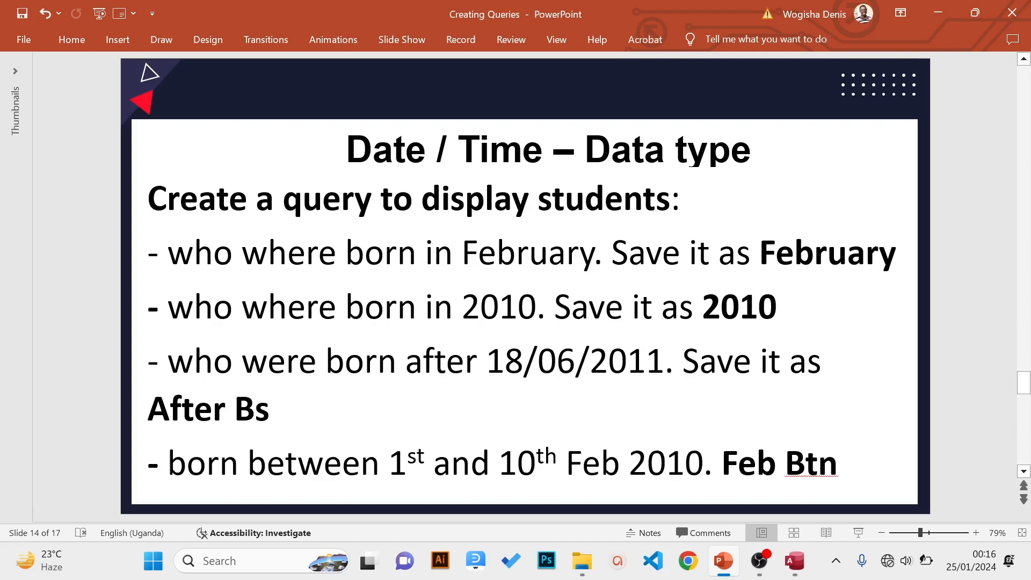
{"action": "left_click_drag", "start_coordinate": [593, 254], "coordinate": [167, 254]}
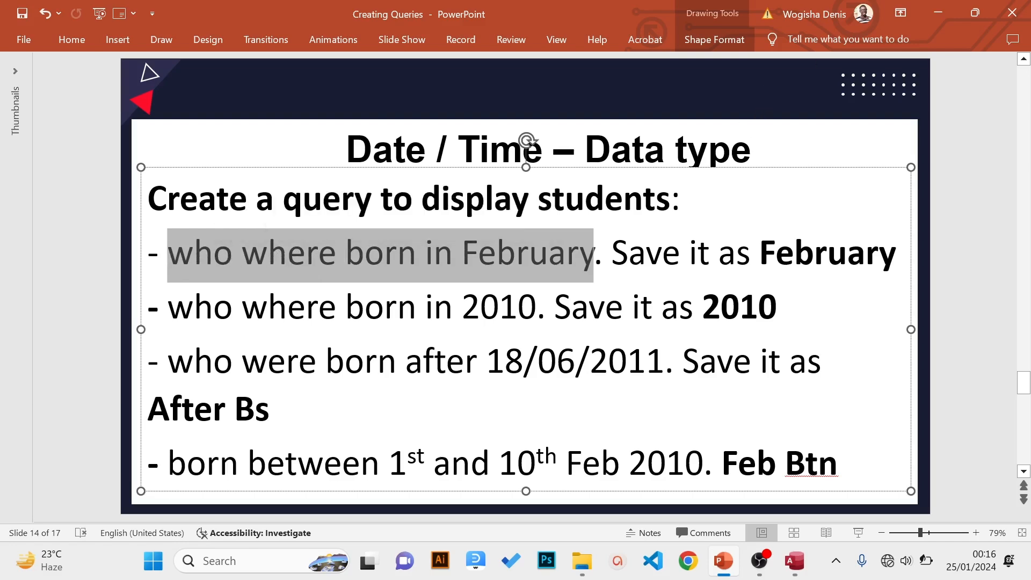
Switch to Access and start a new query in design view based on the Students Table
{"action": "key", "text": "alt+Tab"}
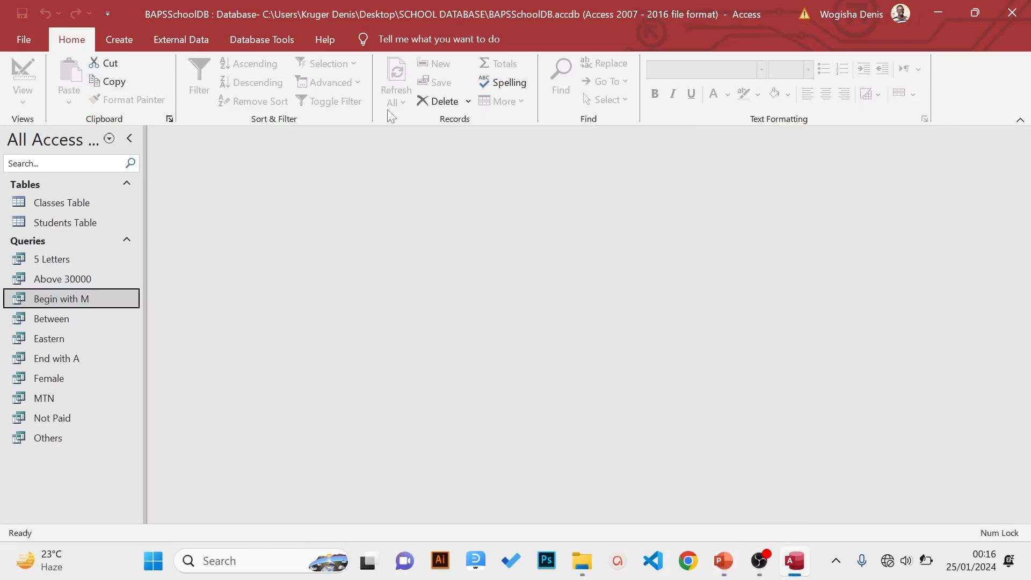
{"action": "left_click", "coordinate": [120, 39]}
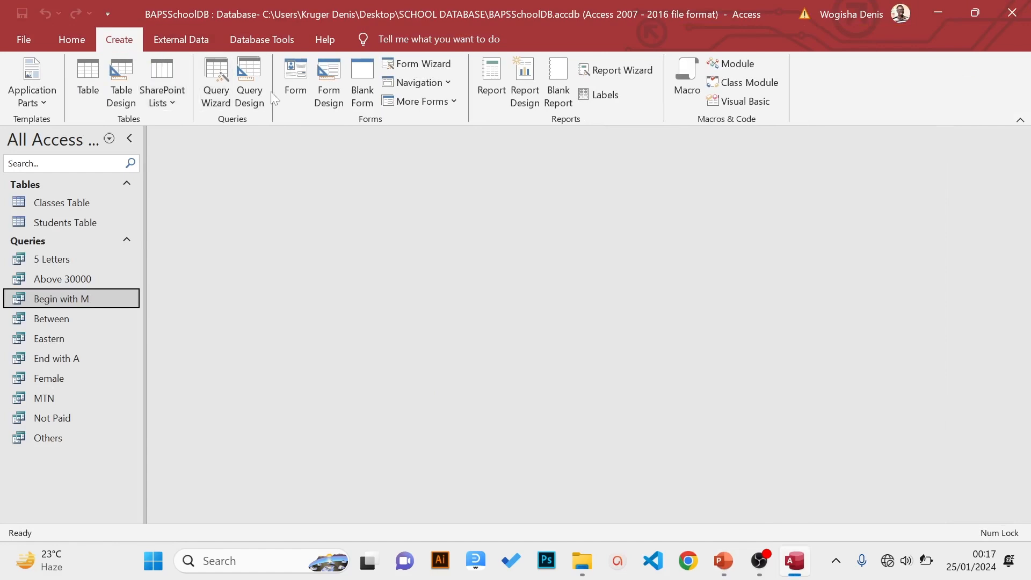
{"action": "left_click", "coordinate": [250, 86]}
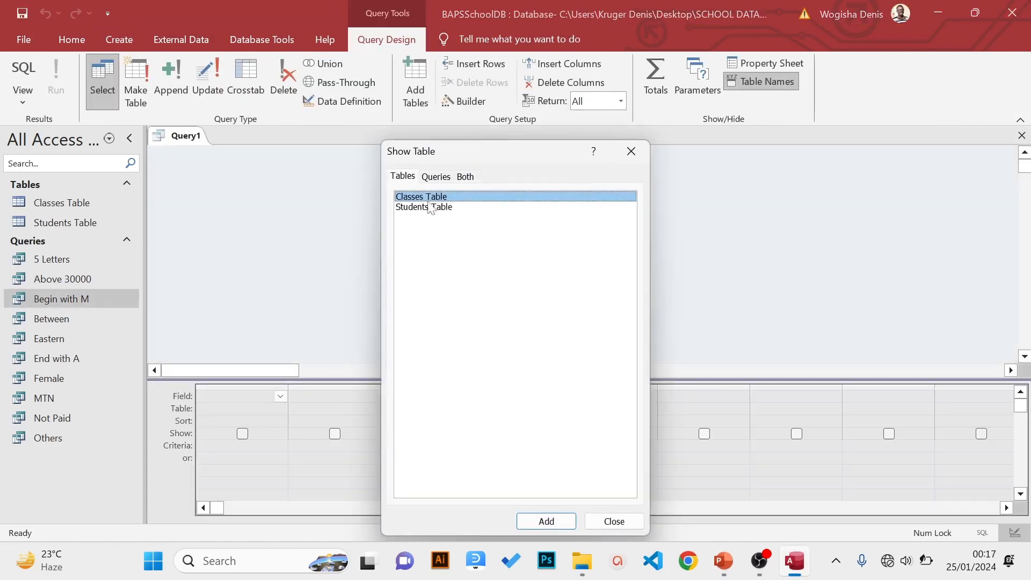
{"action": "left_click", "coordinate": [421, 208]}
{"action": "left_click", "coordinate": [545, 521]}
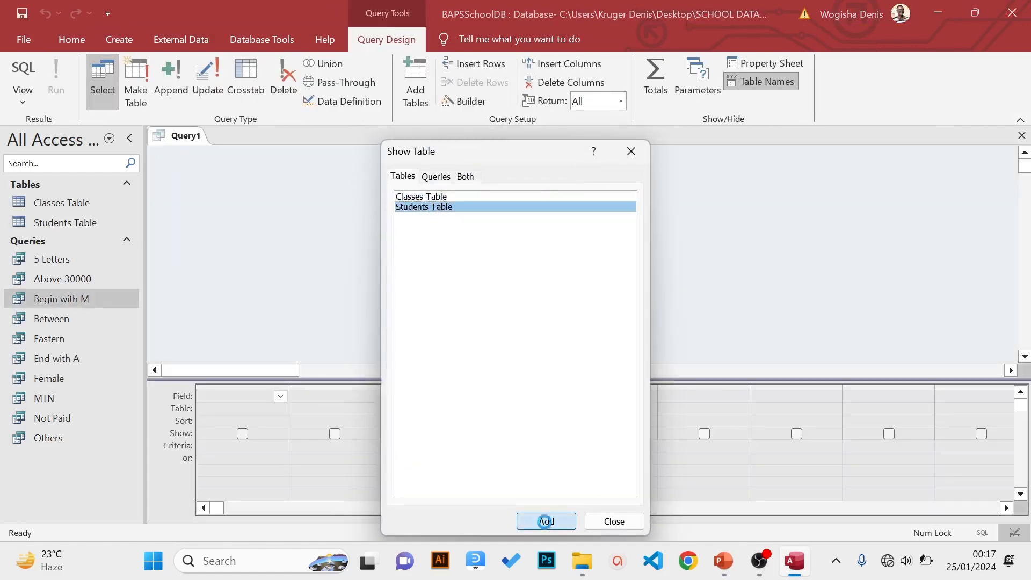
{"action": "left_click", "coordinate": [614, 521]}
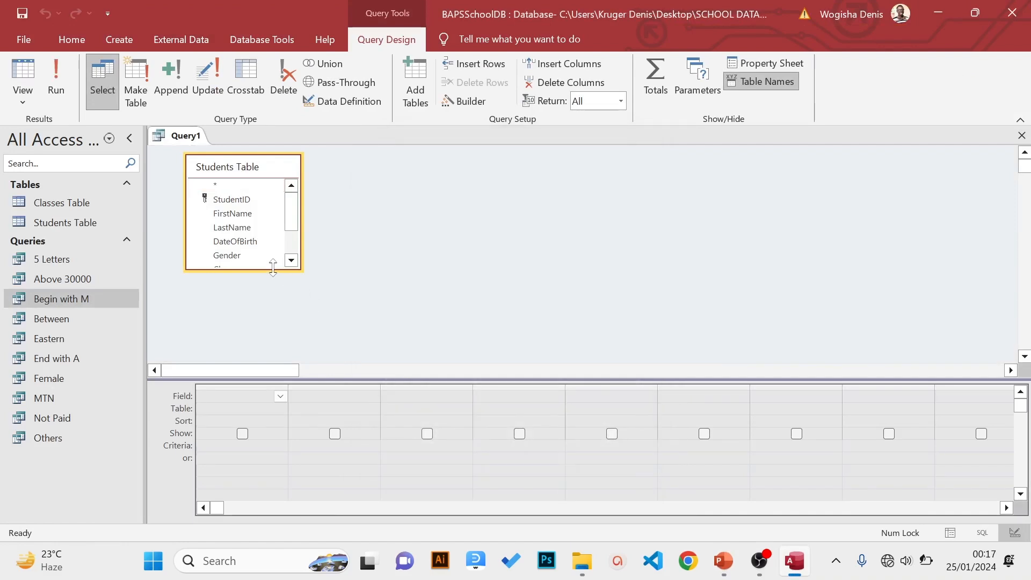
Enlarge the Students Table field list and add all fields from StudentID to Fees to the query design grid
{"action": "left_click_drag", "start_coordinate": [279, 271], "coordinate": [280, 335]}
{"action": "left_click", "coordinate": [232, 199]}
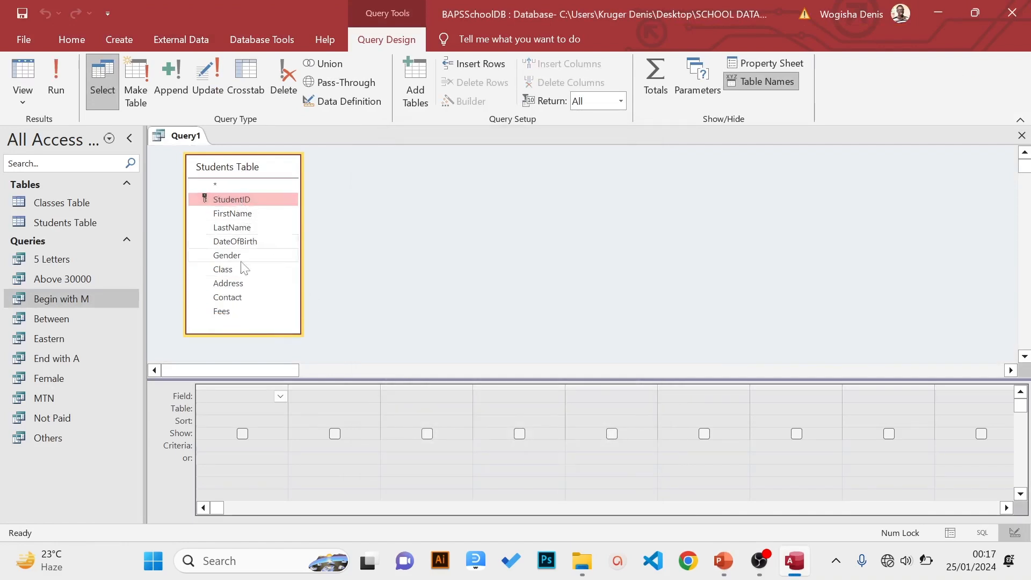
{"action": "left_click", "coordinate": [230, 310], "text": "shift"}
{"action": "left_click_drag", "start_coordinate": [250, 217], "coordinate": [232, 406]}
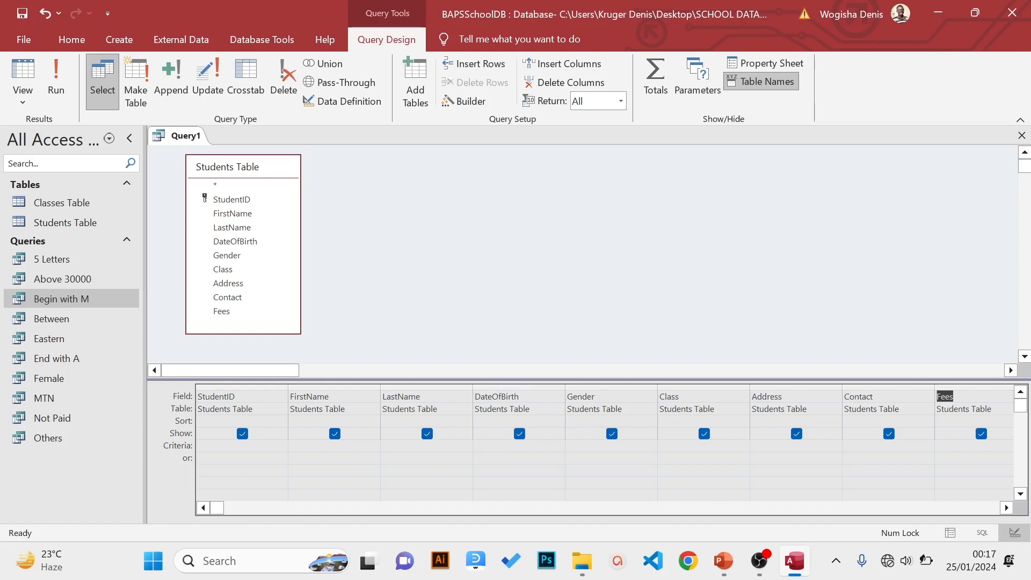
Open the DateOfBirth criteria in the Zoom editor and enter the expression Month([dateofbirth])
{"action": "left_click", "coordinate": [499, 447]}
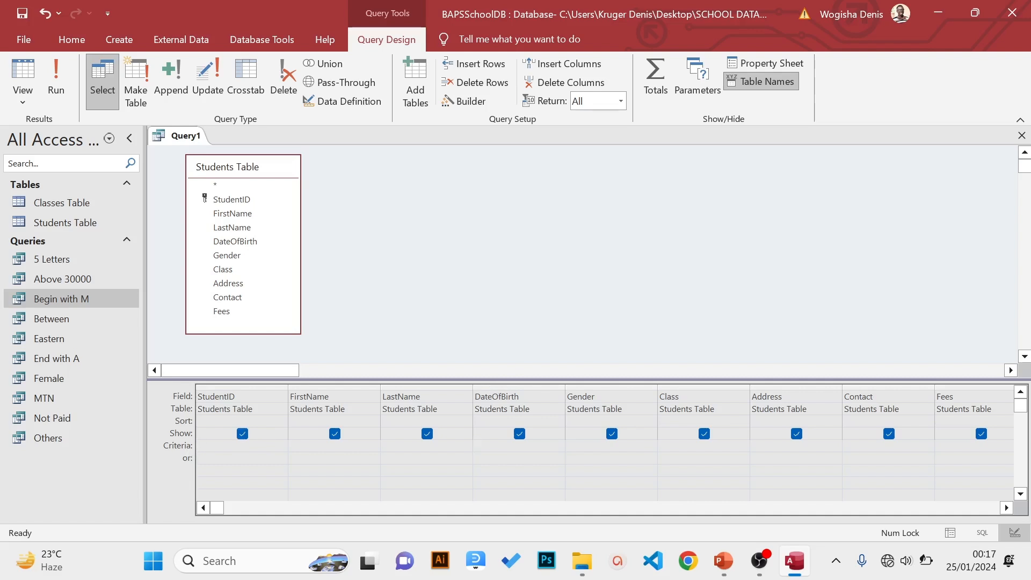
{"action": "right_click", "coordinate": [514, 446]}
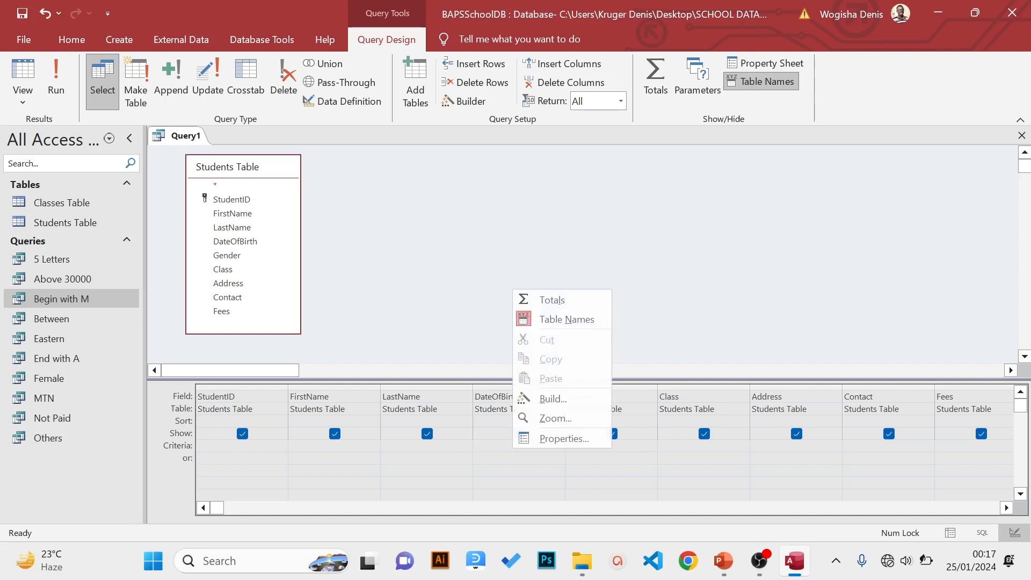
{"action": "left_click", "coordinate": [541, 420]}
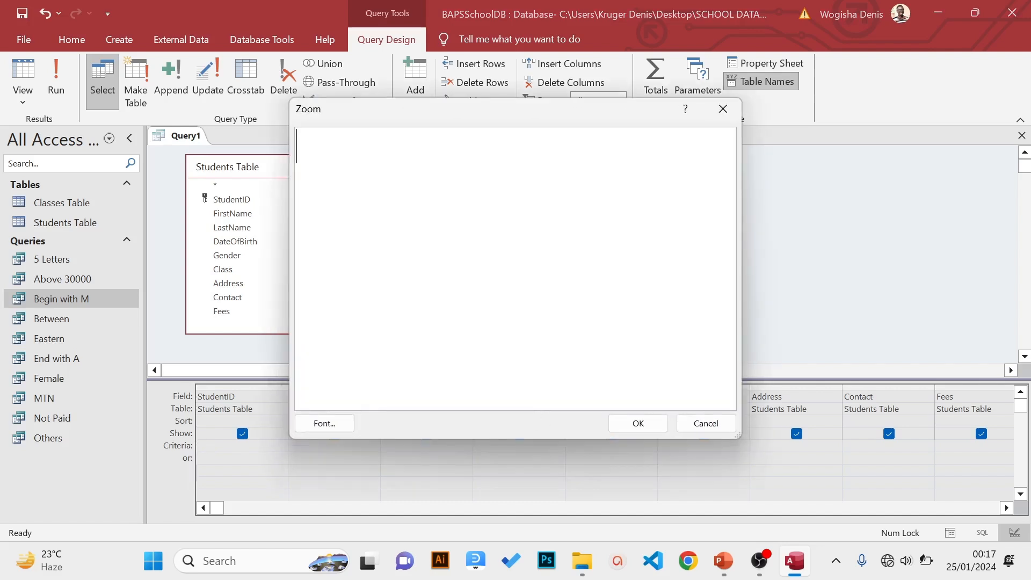
{"action": "type", "text": "Month"}
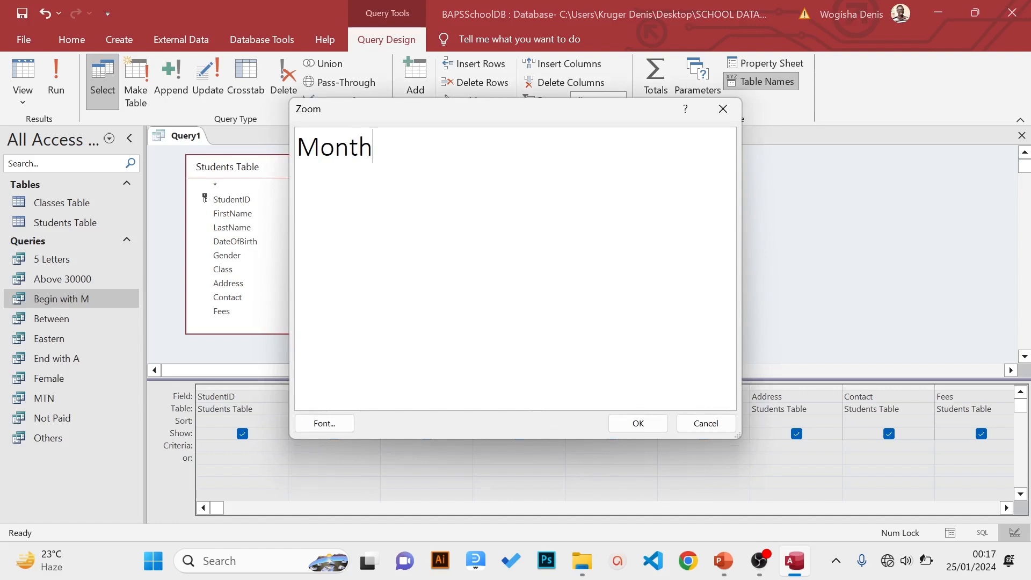
{"action": "type", "text": "("}
{"action": "left_click_drag", "start_coordinate": [463, 116], "coordinate": [742, 160]}
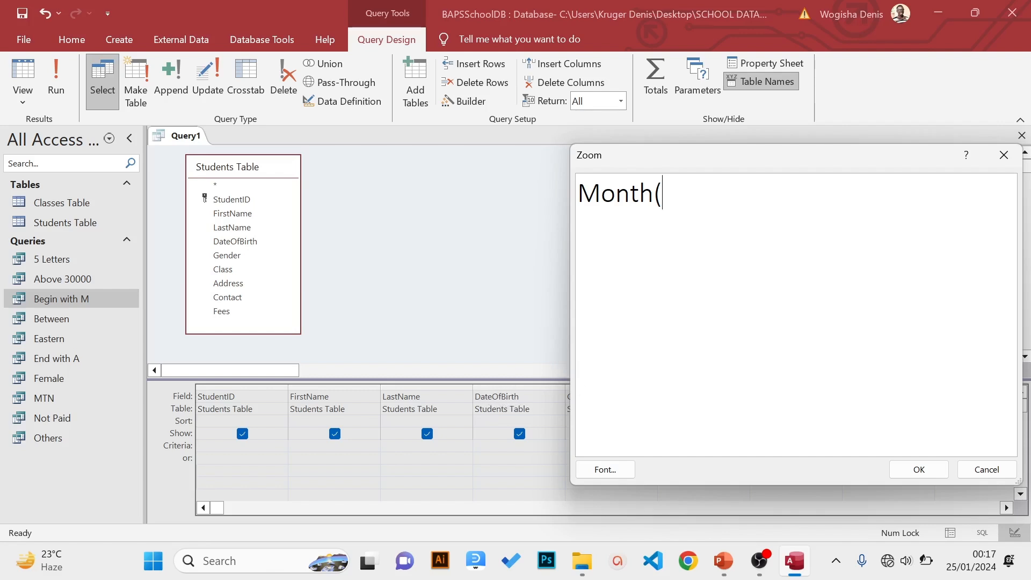
{"action": "type", "text": "[datt"}
{"action": "key", "text": "BackSpace"}
{"action": "type", "text": "e"}
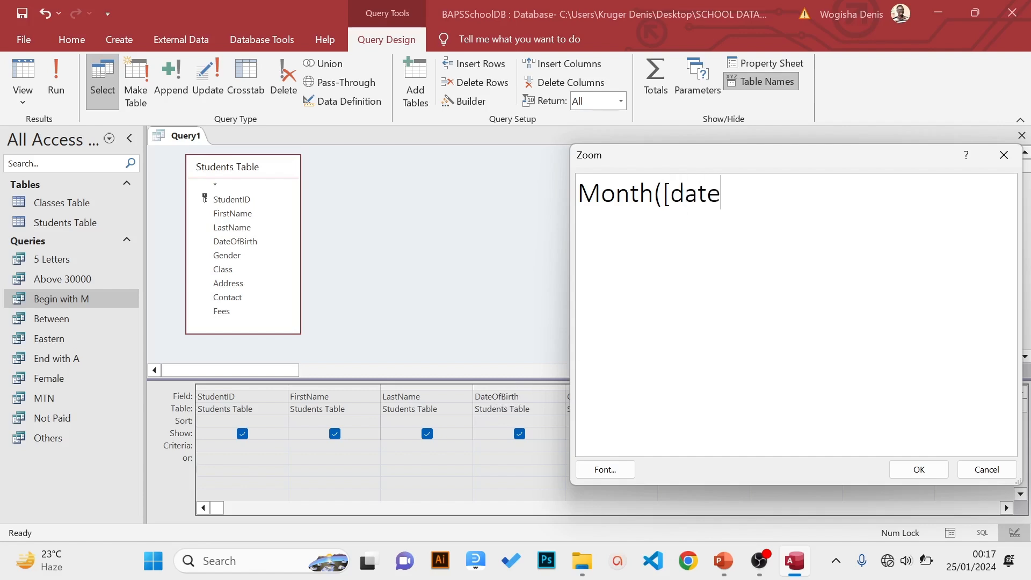
{"action": "type", "text": "ofbirth"}
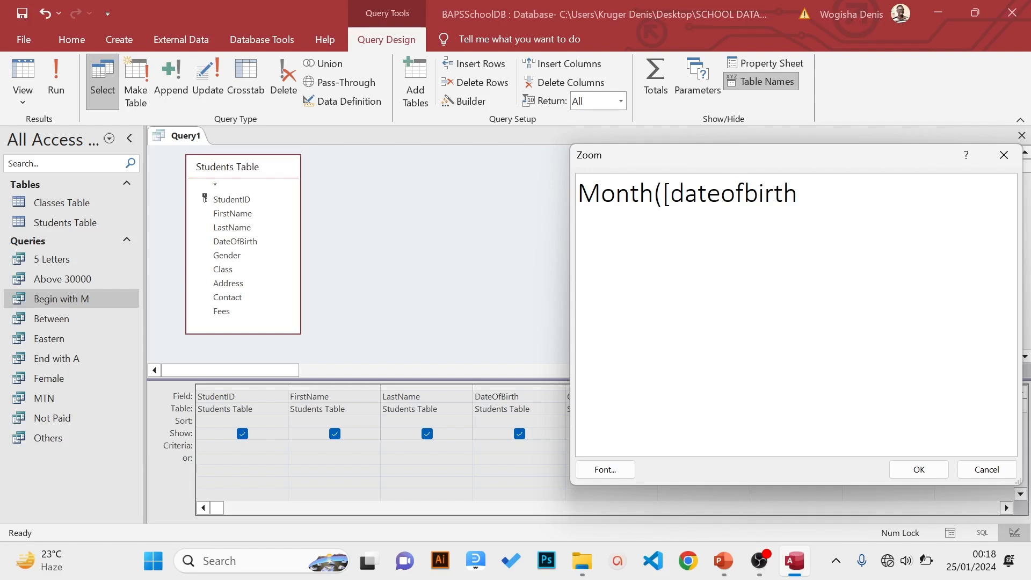
{"action": "type", "text": "])"}
Complete the DateOfBirth criterion as Month([dateofbirth])=2 and apply it to the query
{"action": "left_click_drag", "start_coordinate": [654, 194], "coordinate": [577, 207]}
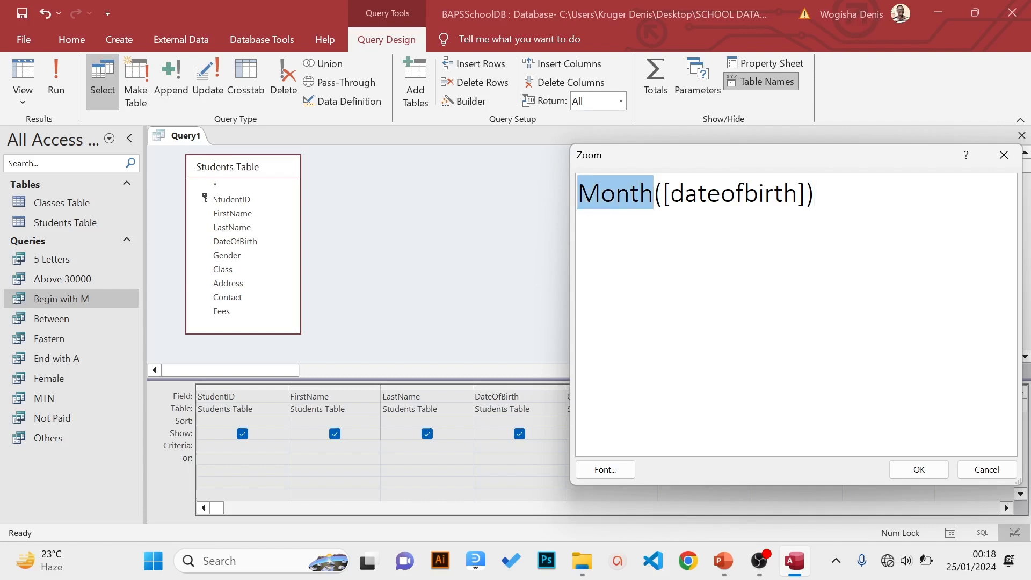
{"action": "left_click", "coordinate": [663, 196]}
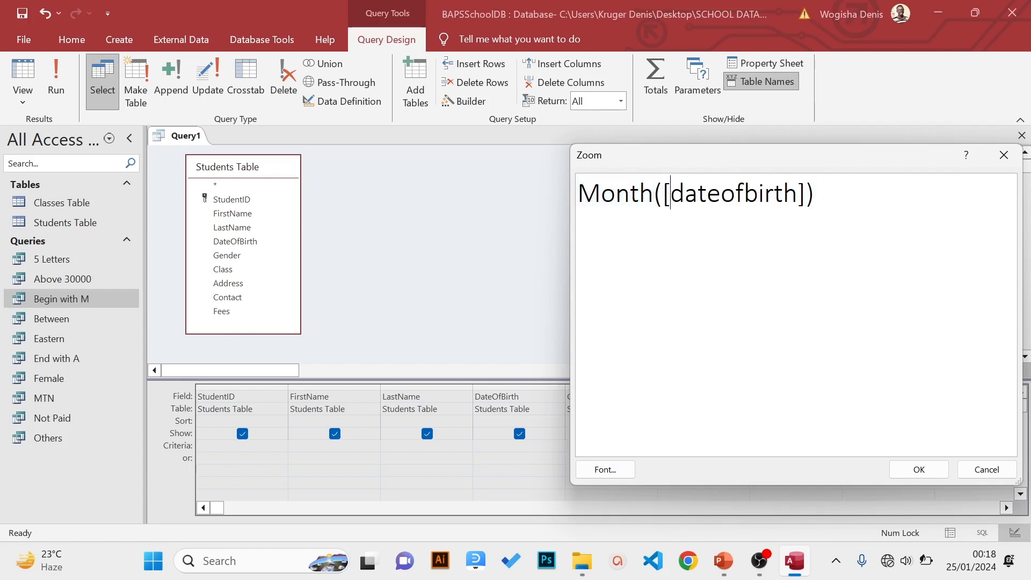
{"action": "left_click", "coordinate": [798, 195]}
{"action": "left_click_drag", "start_coordinate": [806, 195], "coordinate": [663, 194]}
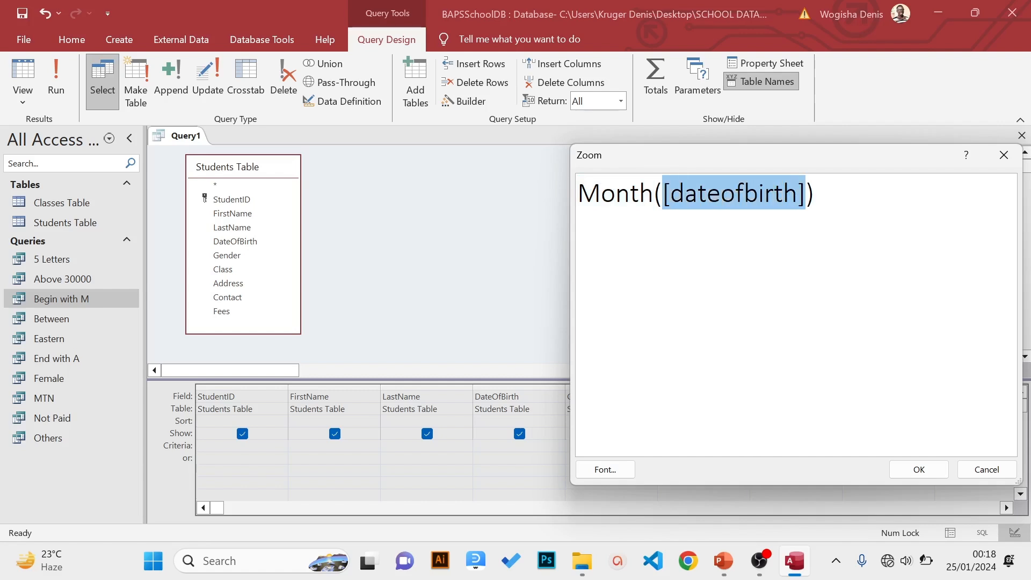
{"action": "left_click", "coordinate": [815, 194]}
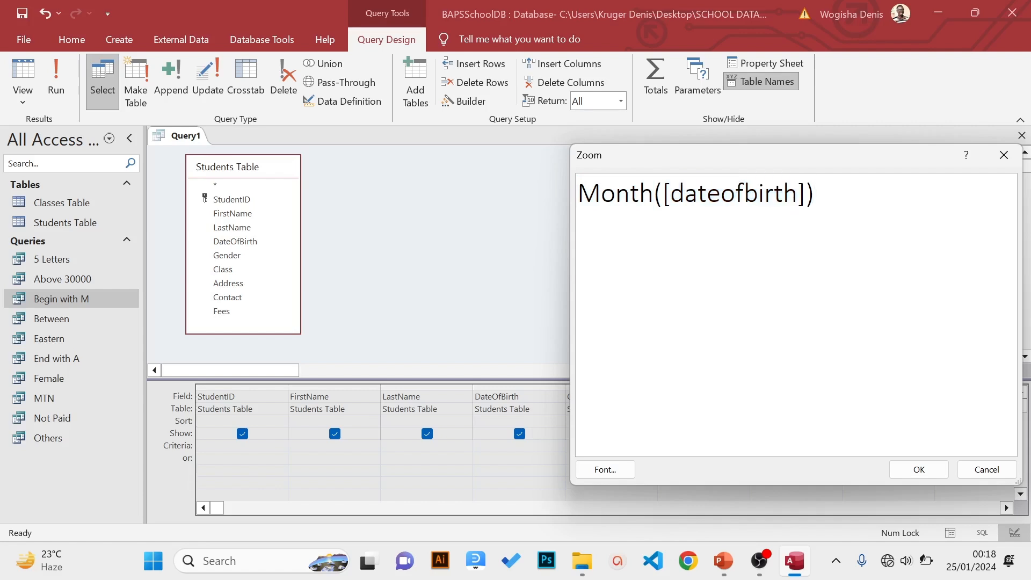
{"action": "type", "text": "=2"}
{"action": "left_click_drag", "start_coordinate": [654, 193], "coordinate": [578, 193]}
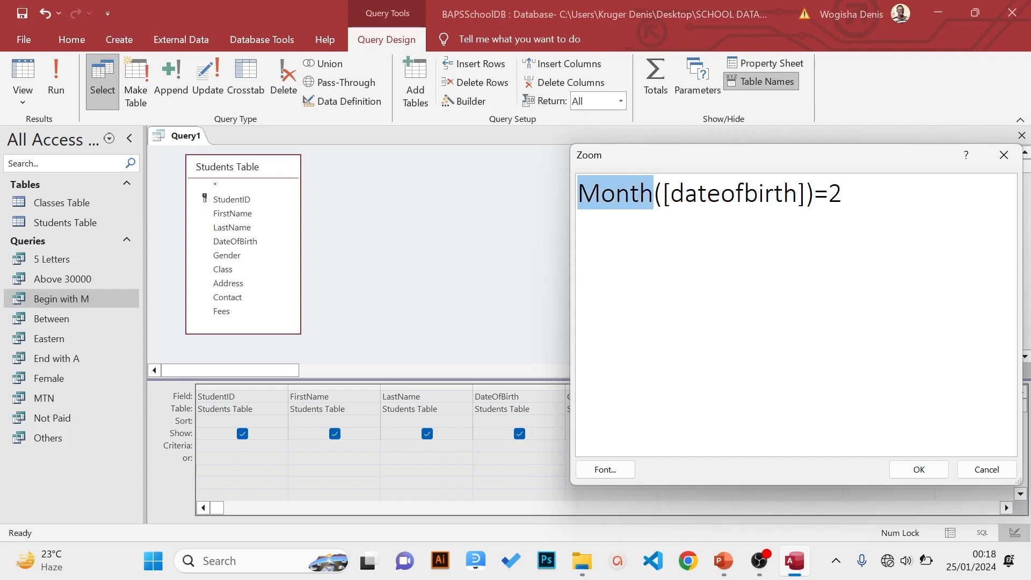
{"action": "left_click_drag", "start_coordinate": [663, 194], "coordinate": [578, 193]}
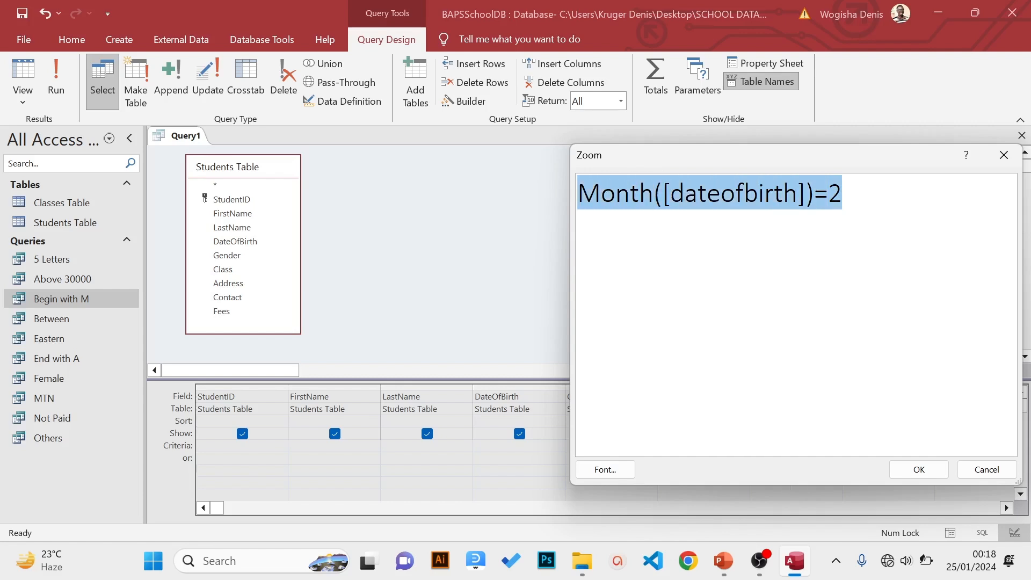
{"action": "left_click", "coordinate": [919, 470]}
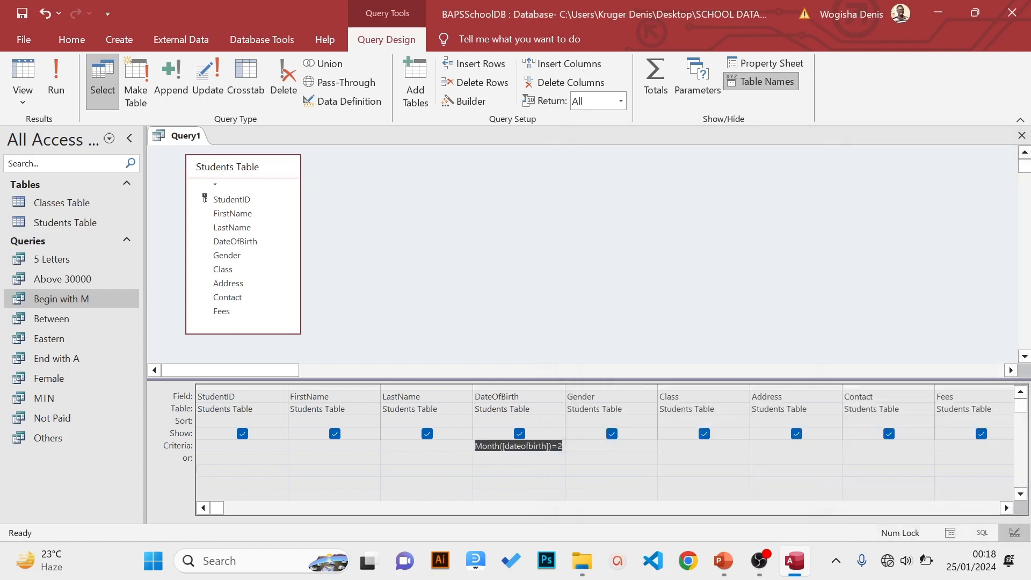
Run the query and save it under the name February, closing its results
{"action": "left_click", "coordinate": [53, 90]}
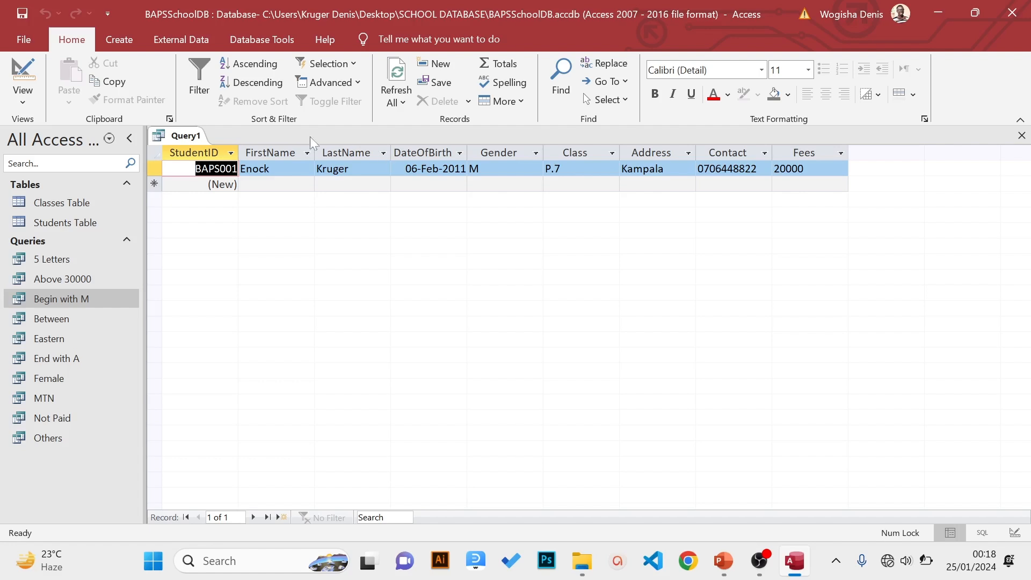
{"action": "left_click", "coordinate": [18, 42]}
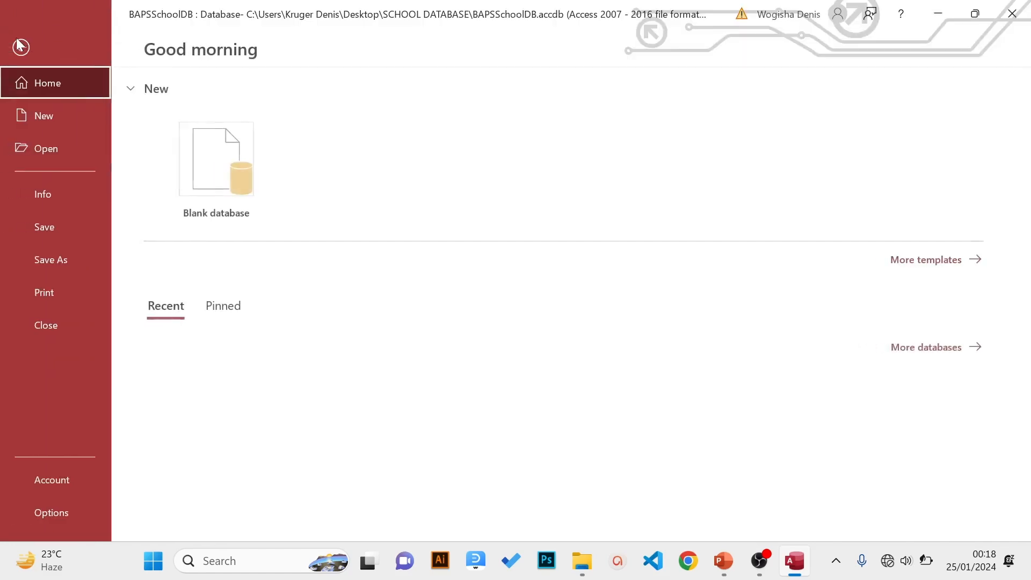
{"action": "left_click", "coordinate": [37, 218]}
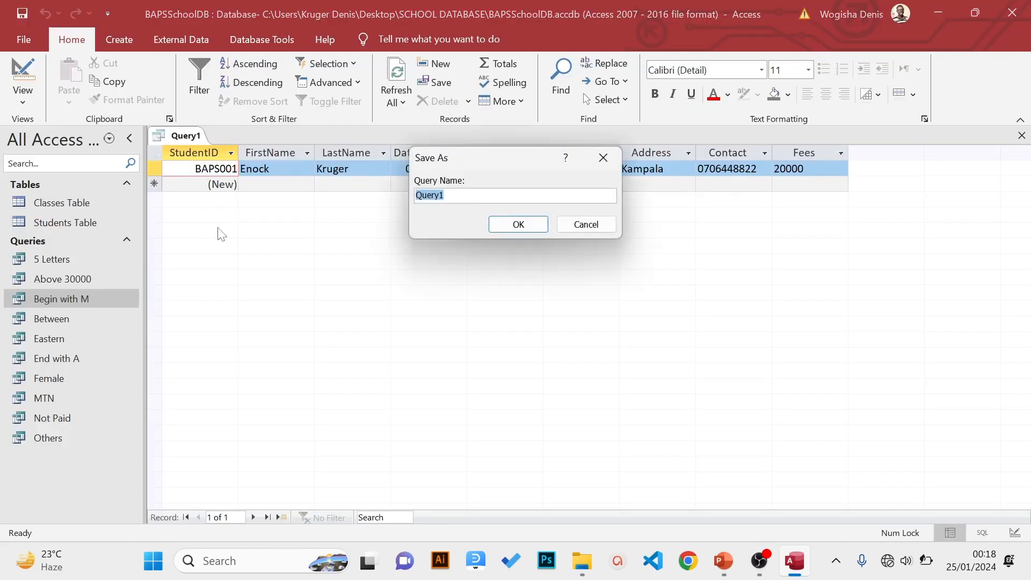
{"action": "type", "text": "Februa"}
{"action": "left_click", "coordinate": [519, 224]}
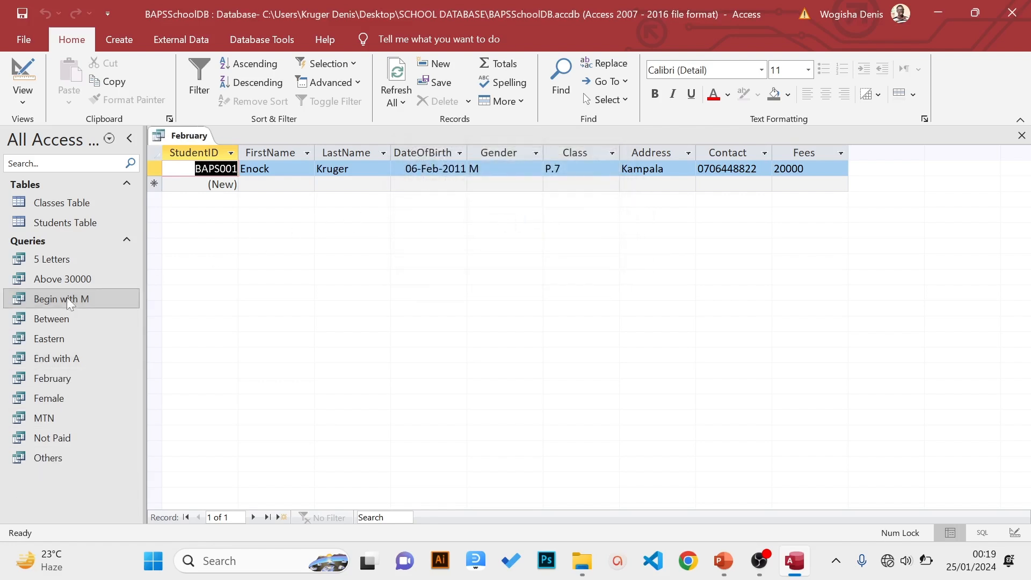
{"action": "left_click", "coordinate": [1022, 135]}
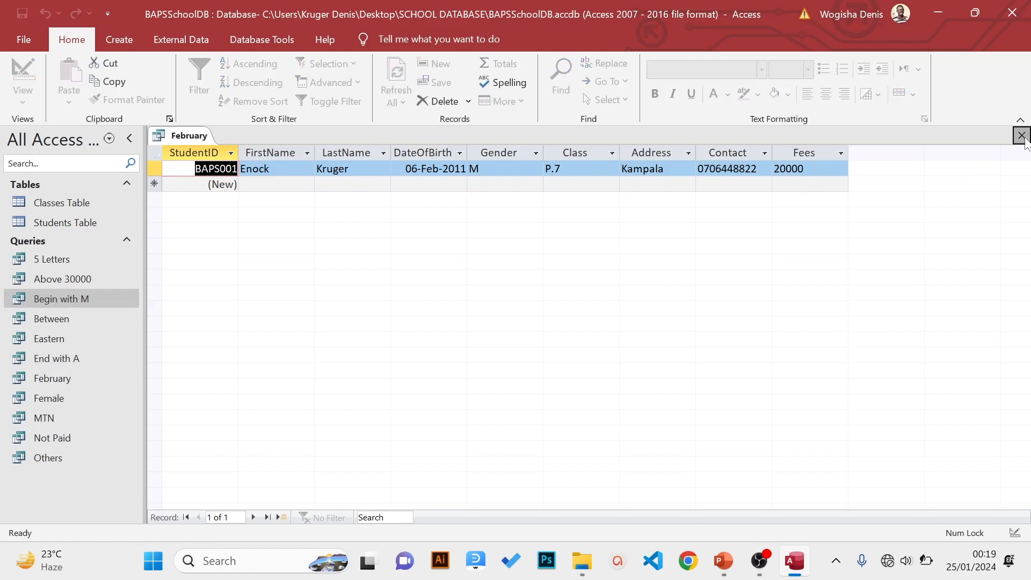
Switch to the Creating Queries presentation in PowerPoint and read the February and 2010 query tasks on the Date / Time slide
{"action": "left_click", "coordinate": [950, 19]}
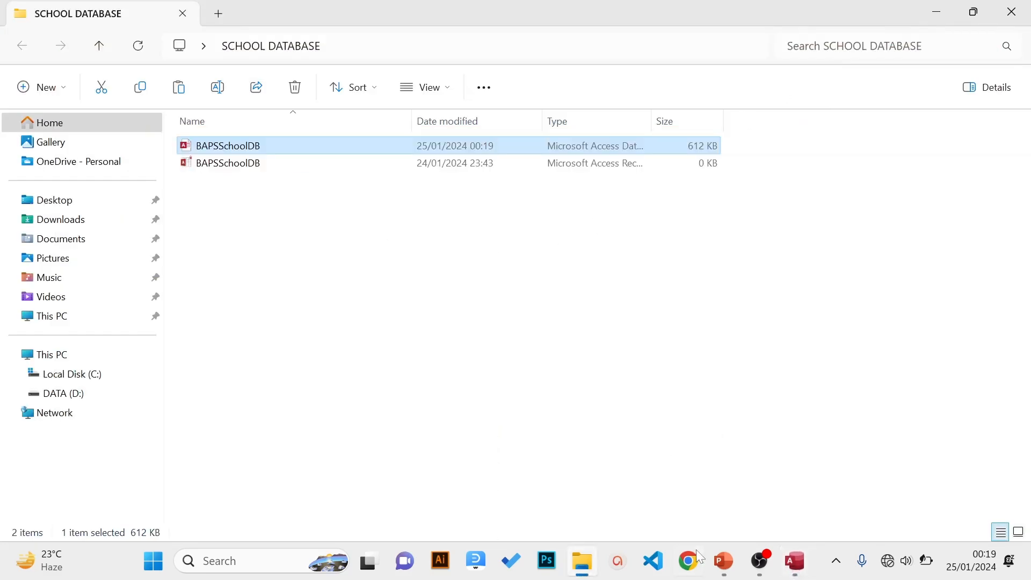
{"action": "left_click", "coordinate": [724, 561]}
{"action": "left_click", "coordinate": [233, 252]}
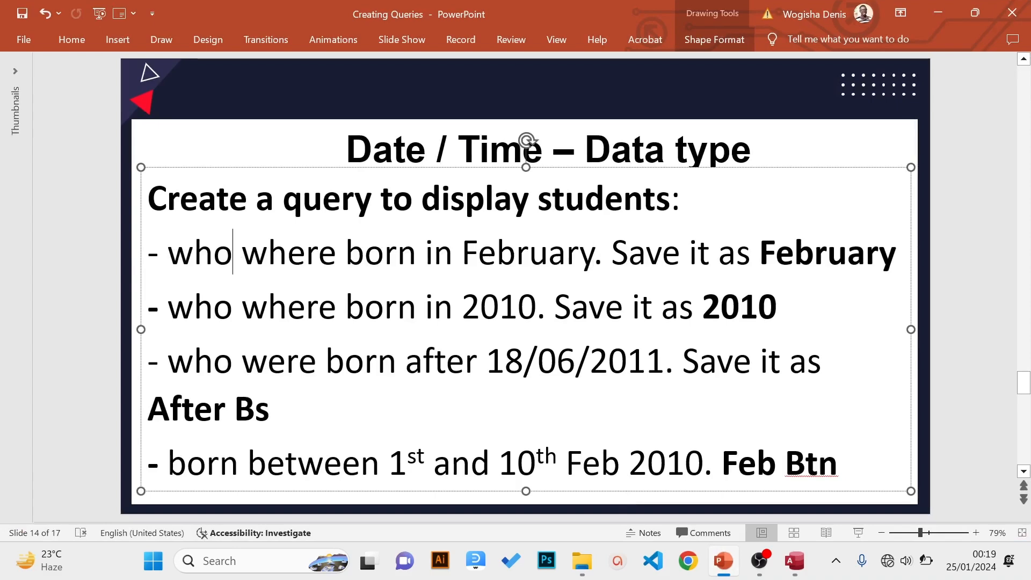
{"action": "left_click_drag", "start_coordinate": [232, 252], "coordinate": [896, 254]}
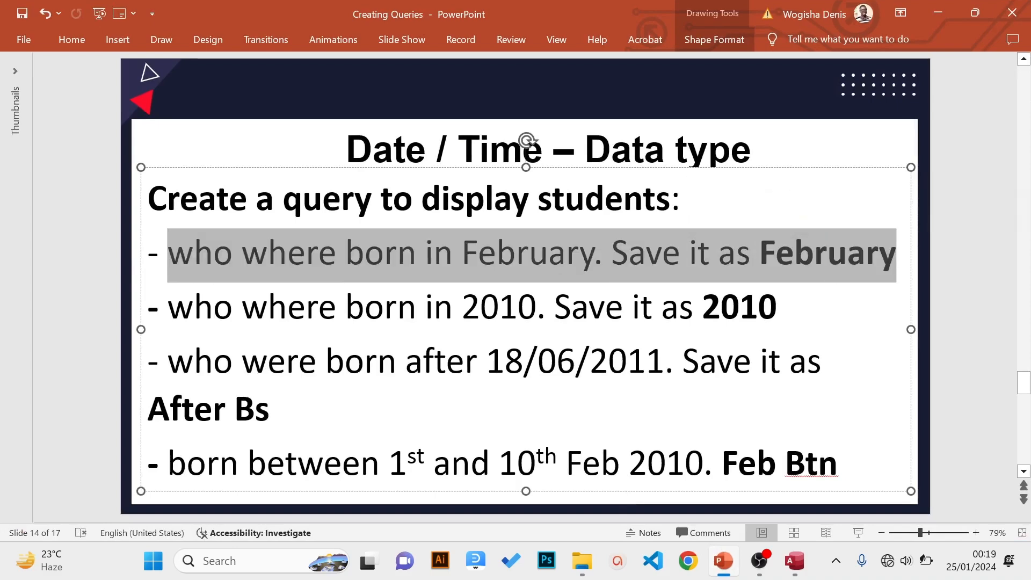
{"action": "left_click", "coordinate": [537, 306]}
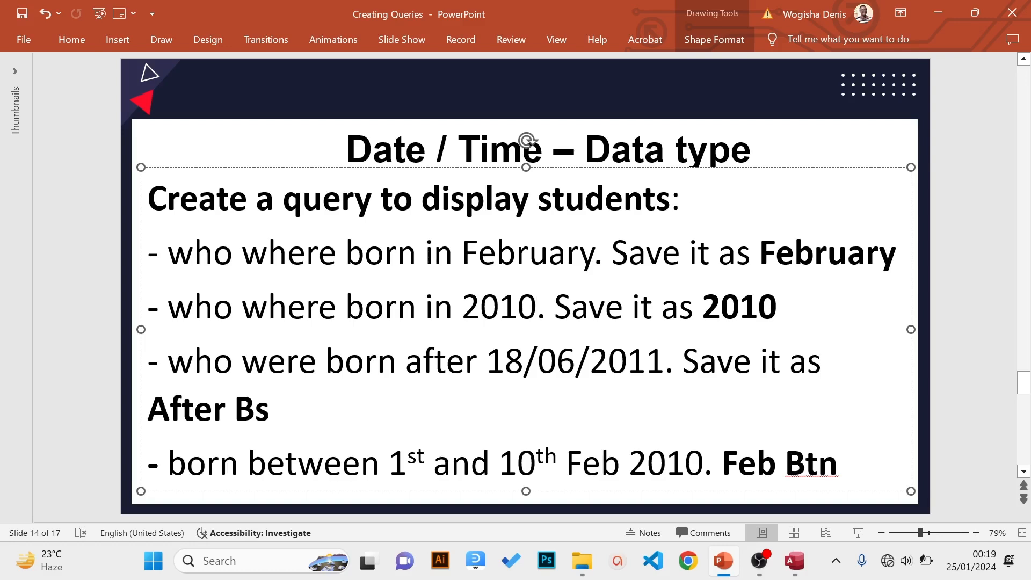
{"action": "left_click", "coordinate": [955, 11]}
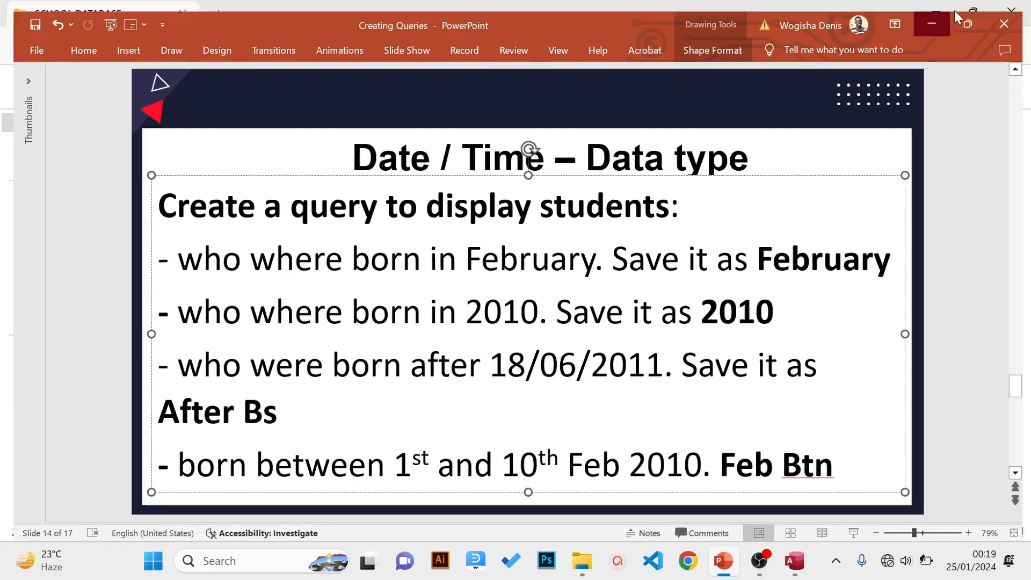
{"action": "left_click", "coordinate": [955, 8]}
{"action": "left_click", "coordinate": [884, 74]}
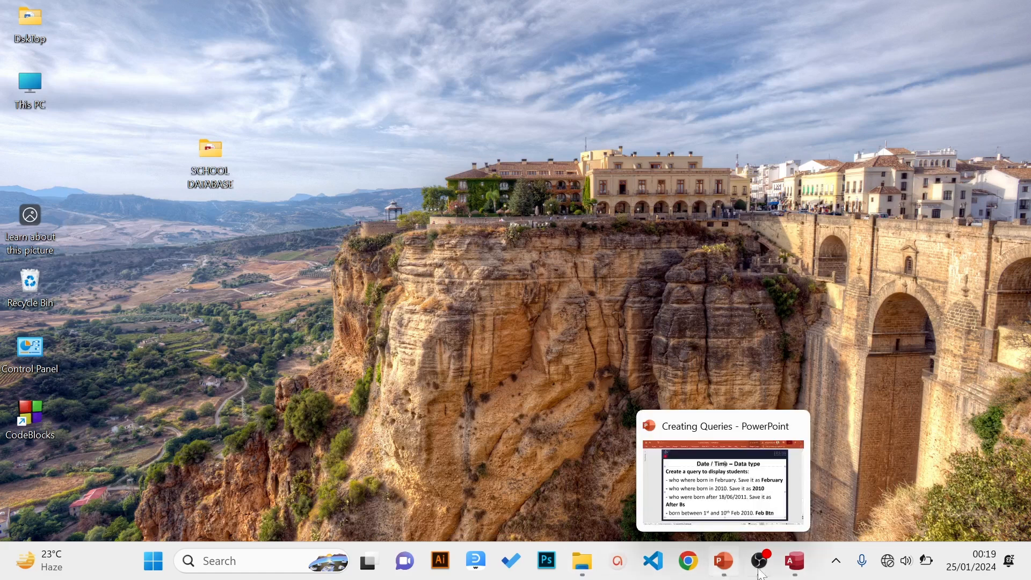
Return to Access and create a new query in design view based on the Students Table
{"action": "left_click", "coordinate": [795, 561]}
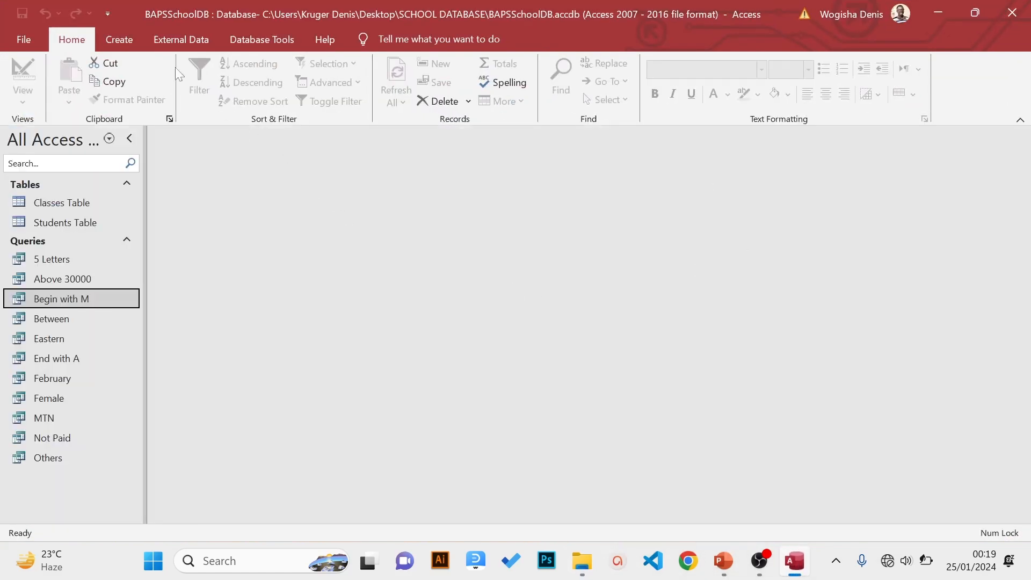
{"action": "left_click", "coordinate": [121, 43]}
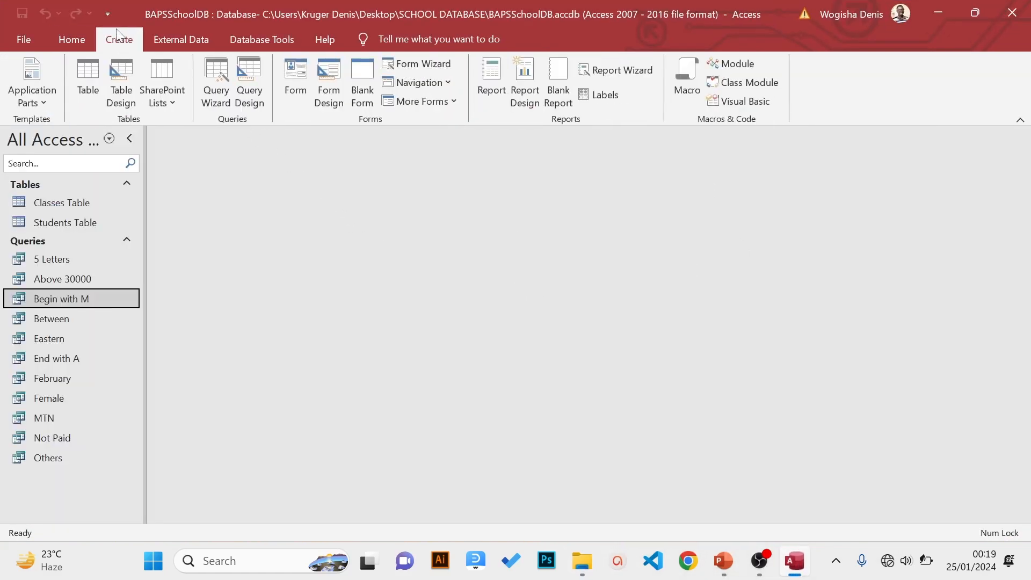
{"action": "left_click", "coordinate": [259, 94]}
{"action": "left_click", "coordinate": [430, 210]}
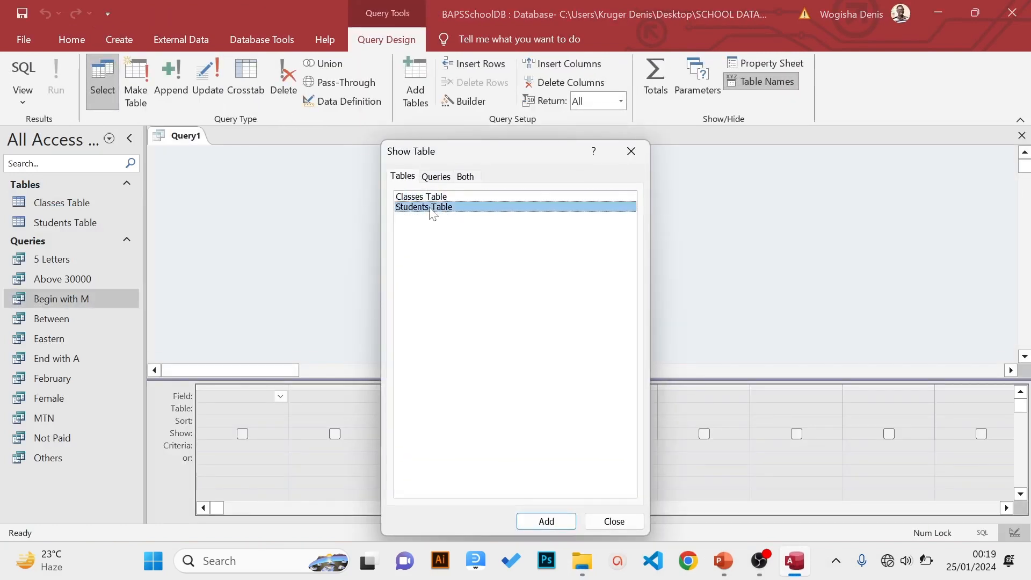
{"action": "left_click", "coordinate": [549, 523]}
{"action": "left_click", "coordinate": [612, 522]}
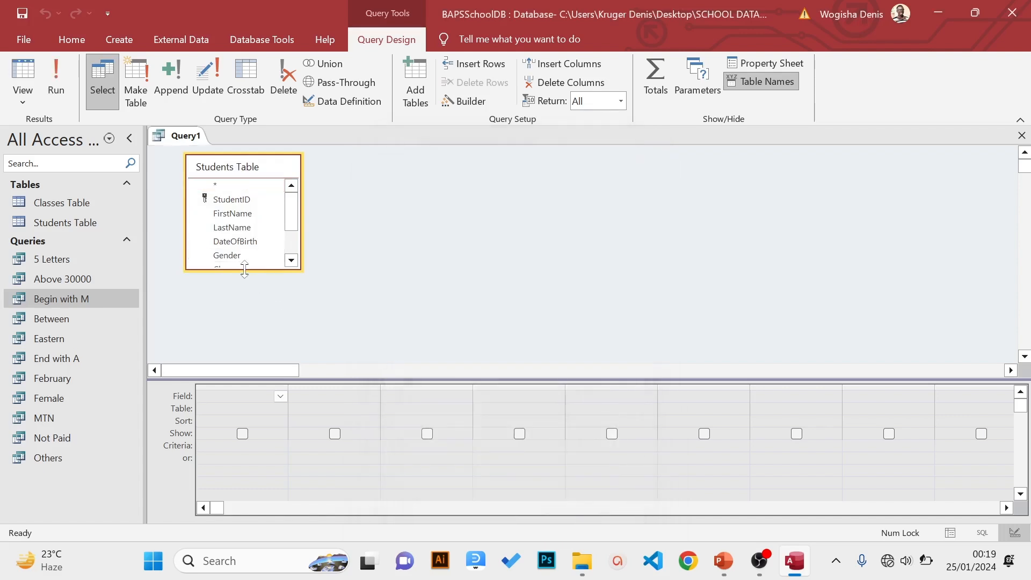
Enlarge the Students Table field list and add all fields from StudentID to Fees to the query grid
{"action": "left_click_drag", "start_coordinate": [244, 270], "coordinate": [254, 348]}
{"action": "left_click", "coordinate": [231, 200]}
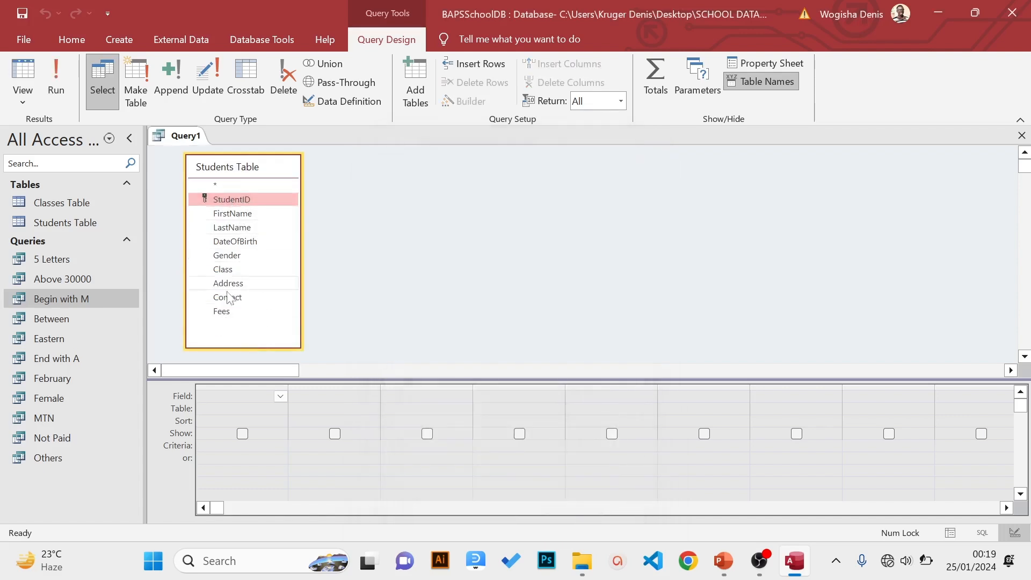
{"action": "left_click", "coordinate": [221, 311], "text": "shift"}
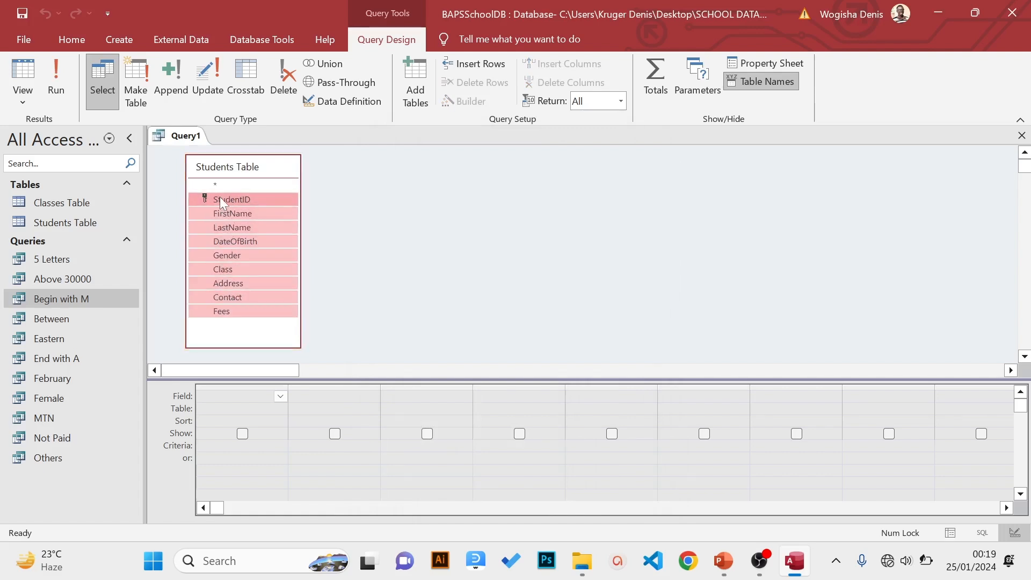
{"action": "left_click_drag", "start_coordinate": [220, 197], "coordinate": [235, 407]}
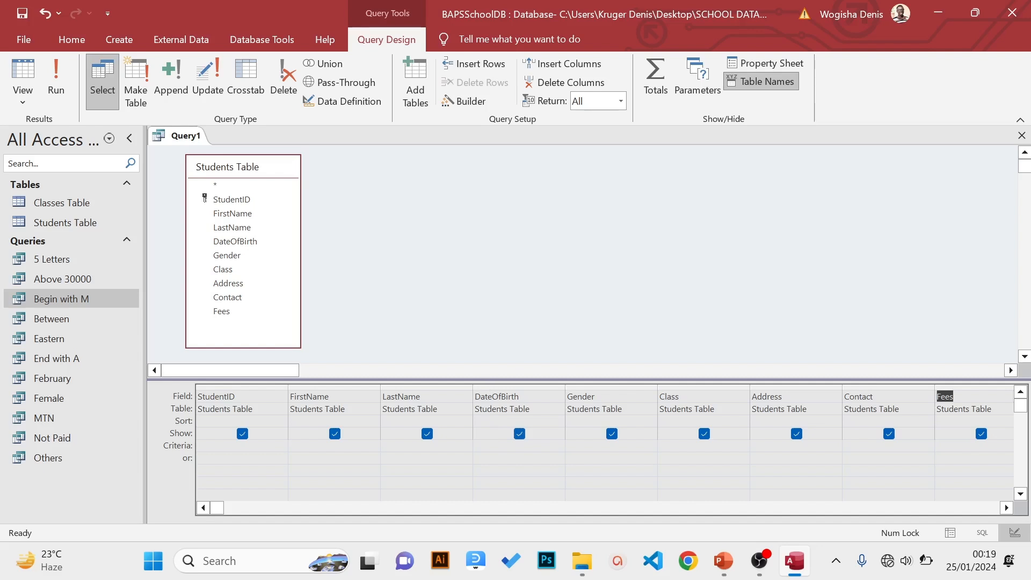
Set the DateOfBirth criteria to Year([dateofbirth])=2010 using the Zoom editor
{"action": "left_click", "coordinate": [475, 446]}
{"action": "right_click", "coordinate": [487, 447]}
{"action": "left_click", "coordinate": [530, 422]}
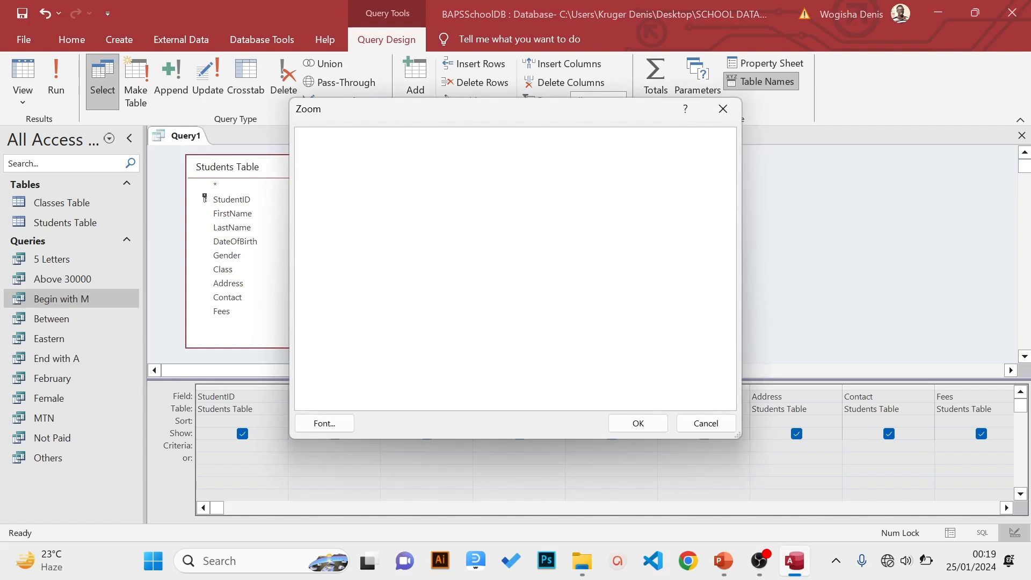
{"action": "type", "text": "Year("}
{"action": "left_click_drag", "start_coordinate": [356, 118], "coordinate": [640, 217]}
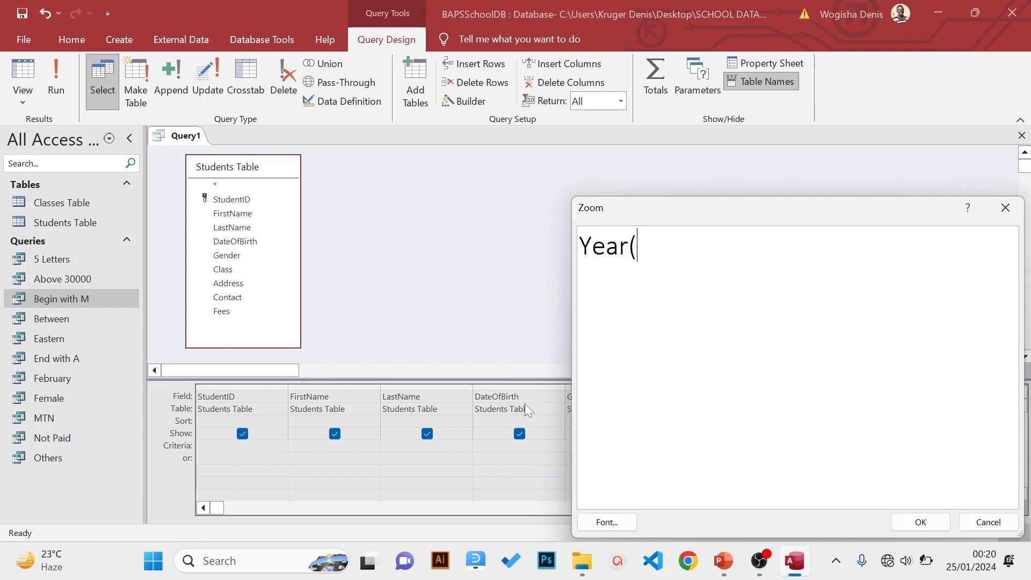
{"action": "type", "text": "[dateofbir"}
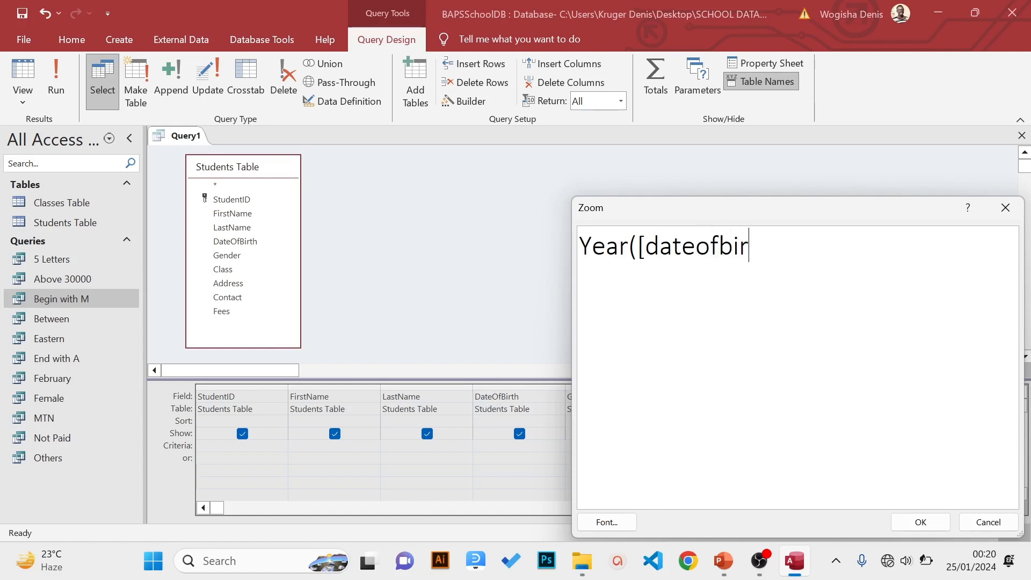
{"action": "type", "text": "th])"}
{"action": "type", "text": "=2010"}
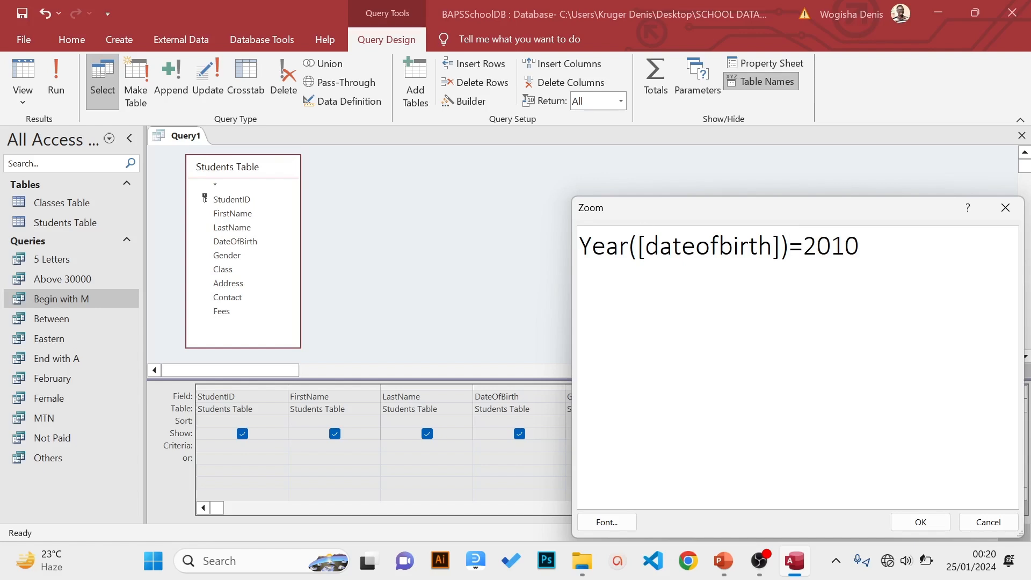
{"action": "left_click", "coordinate": [919, 522]}
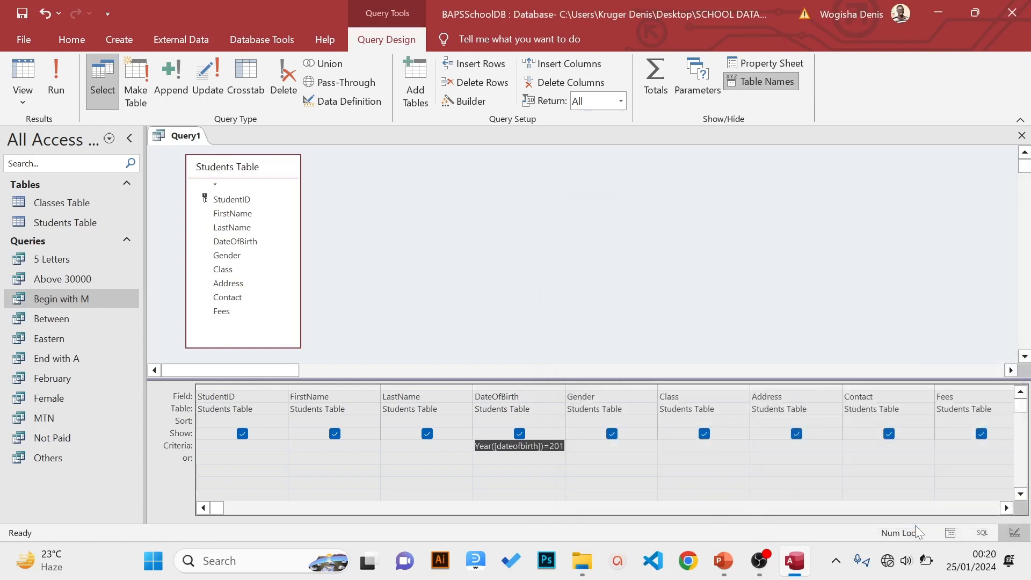
Run the query and save it under the name 2010, closing its results
{"action": "left_click", "coordinate": [59, 86]}
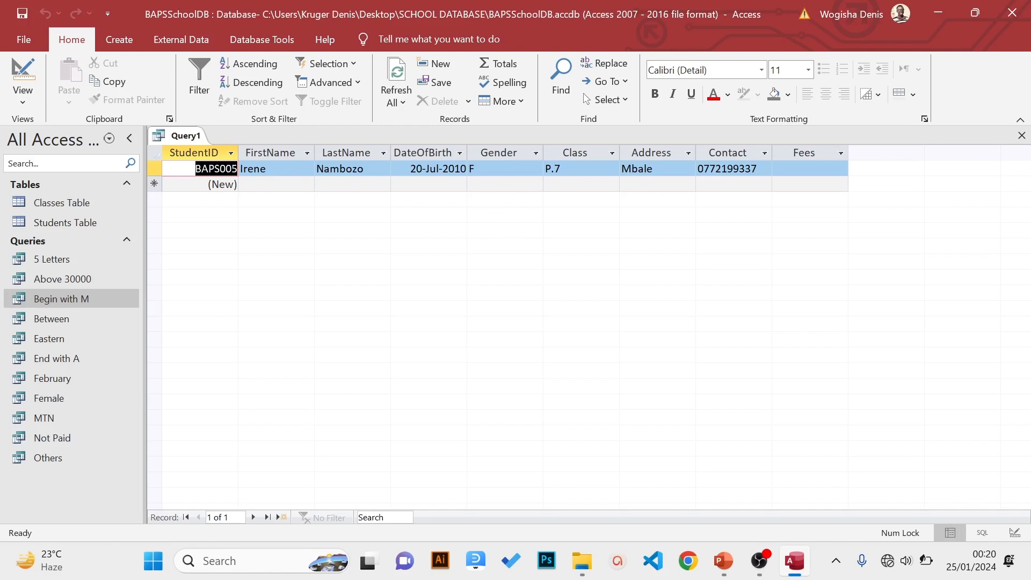
{"action": "left_click", "coordinate": [31, 36]}
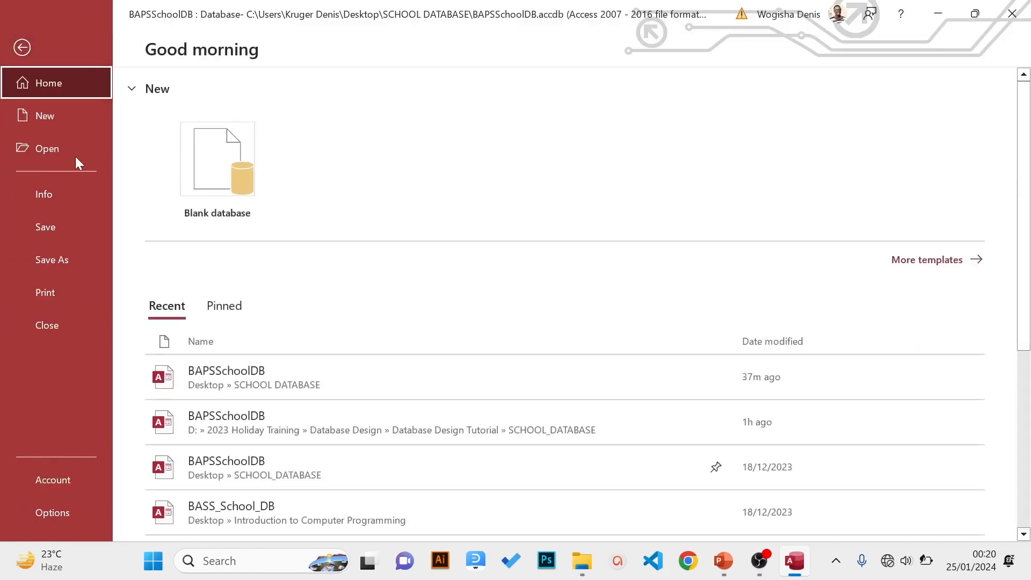
{"action": "left_click", "coordinate": [62, 225]}
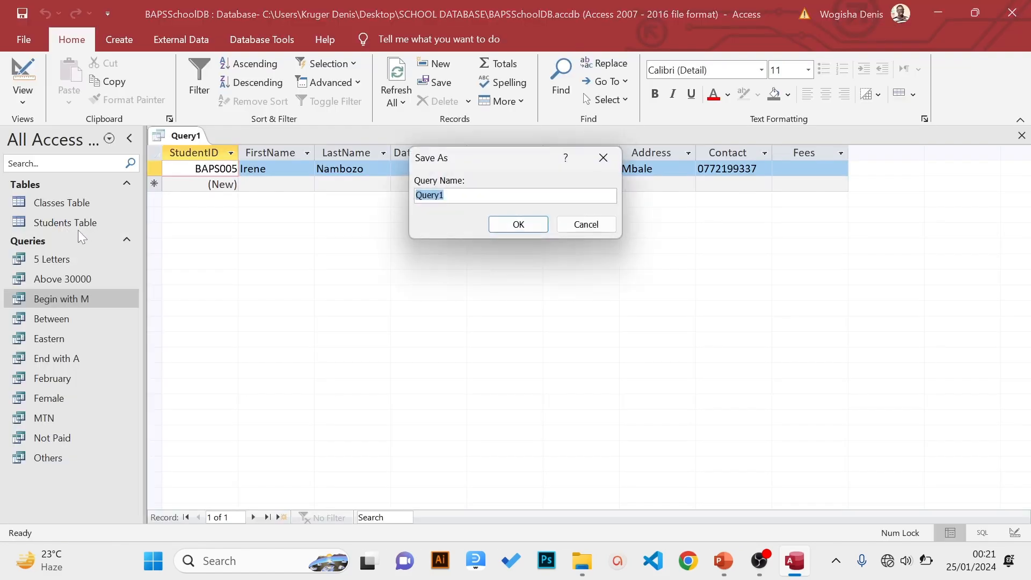
{"action": "type", "text": "2010"}
{"action": "left_click", "coordinate": [530, 226]}
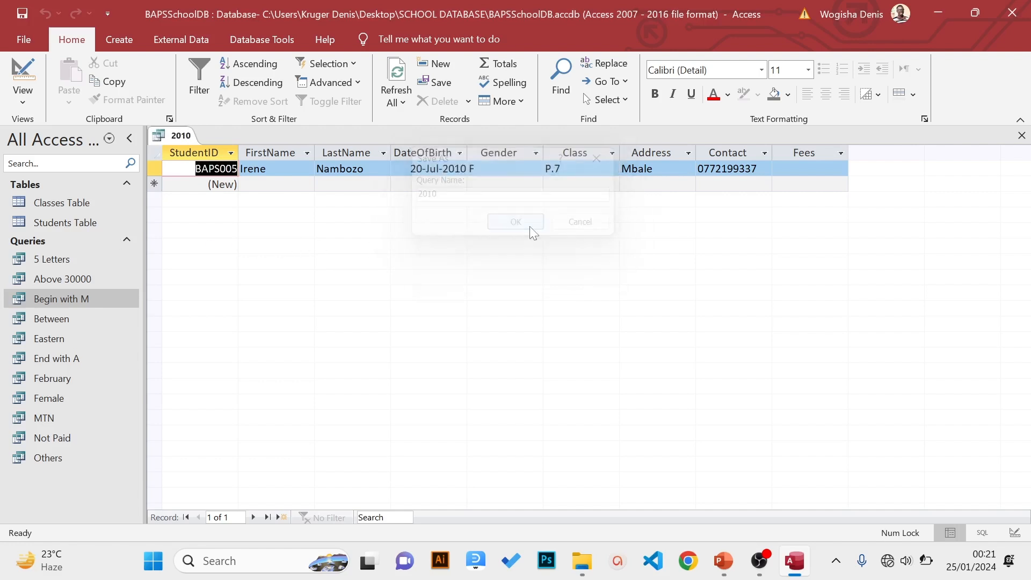
{"action": "left_click", "coordinate": [1022, 136]}
Switch to the Creating Queries presentation in PowerPoint and read the task for students born after 18/06/2011
{"action": "left_click", "coordinate": [724, 561]}
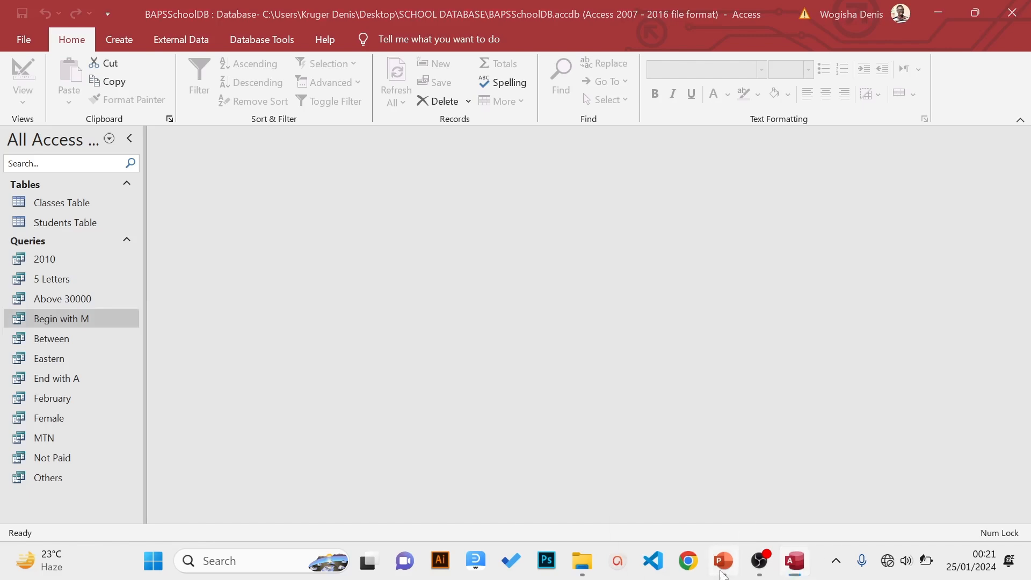
{"action": "left_click_drag", "start_coordinate": [167, 308], "coordinate": [773, 308]}
{"action": "left_click", "coordinate": [326, 361]}
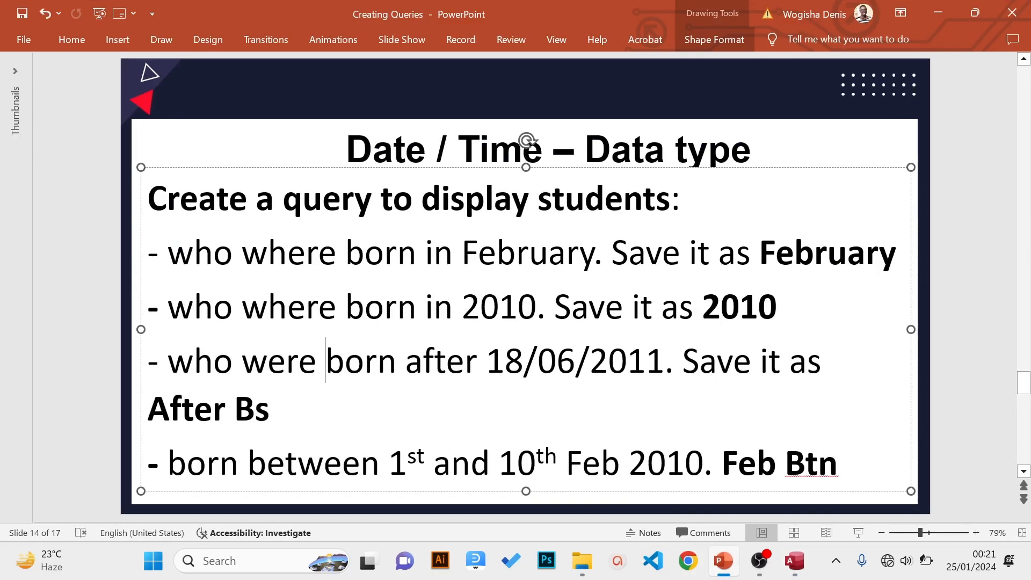
{"action": "left_click_drag", "start_coordinate": [167, 361], "coordinate": [664, 361]}
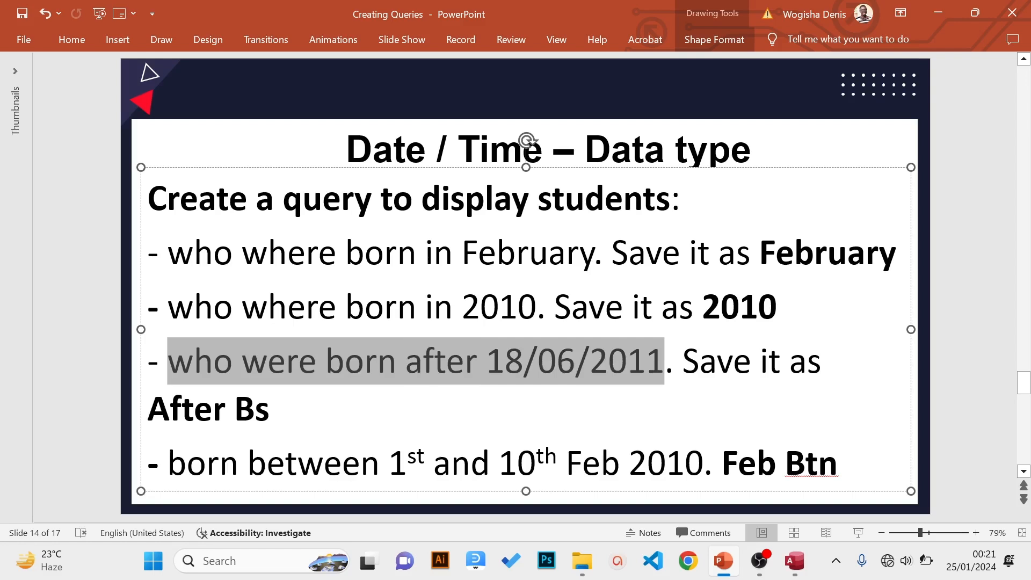
{"action": "left_click", "coordinate": [577, 363]}
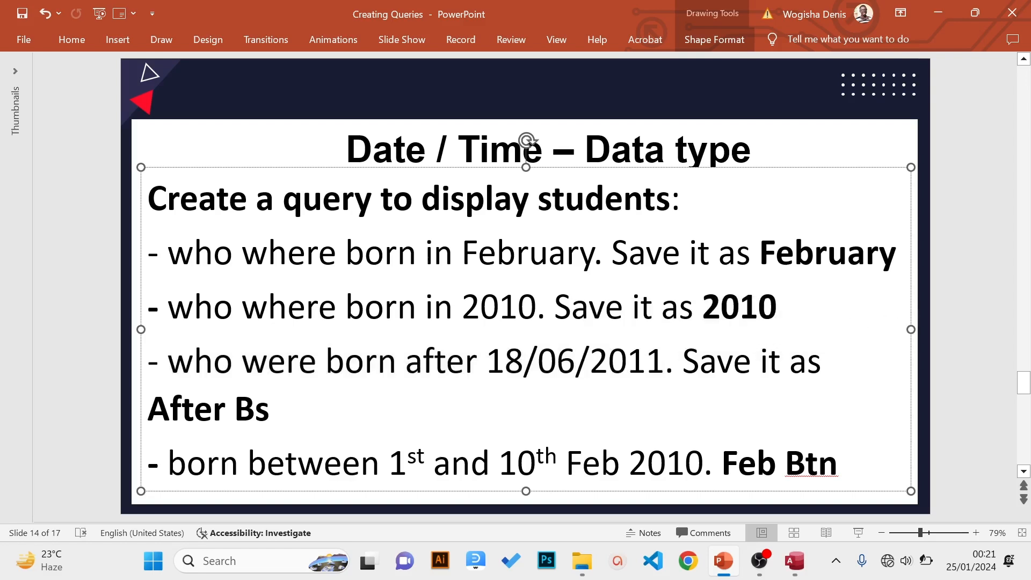
{"action": "left_click_drag", "start_coordinate": [486, 361], "coordinate": [664, 361]}
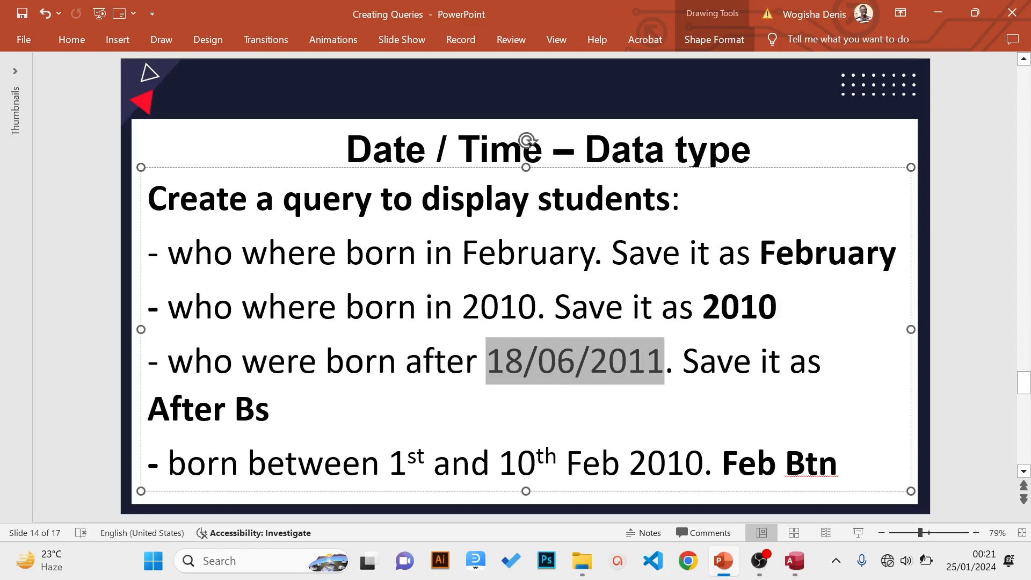
Return to Access and create another query in design view based on the Students Table
{"action": "left_click", "coordinate": [933, 11]}
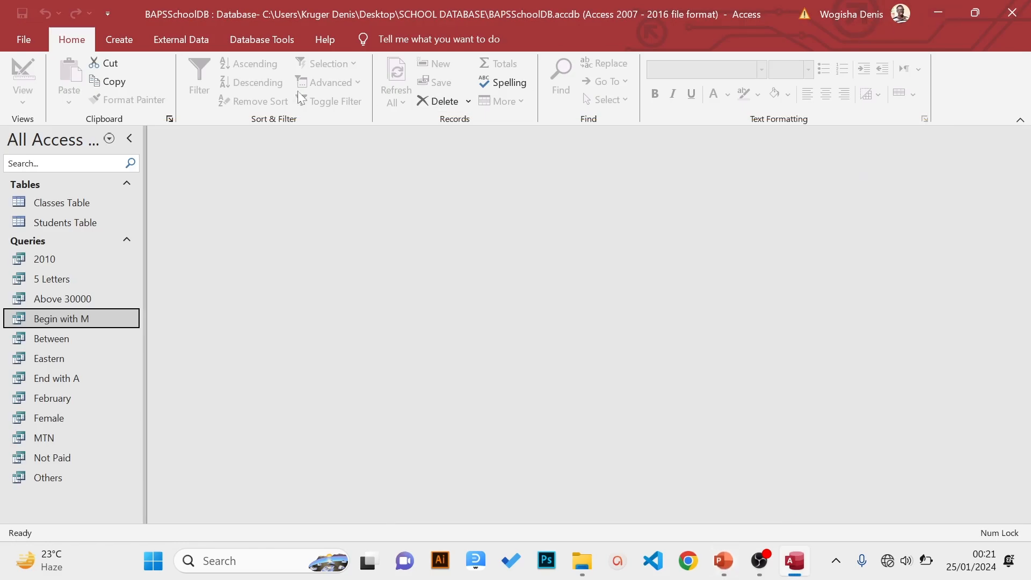
{"action": "left_click", "coordinate": [121, 39]}
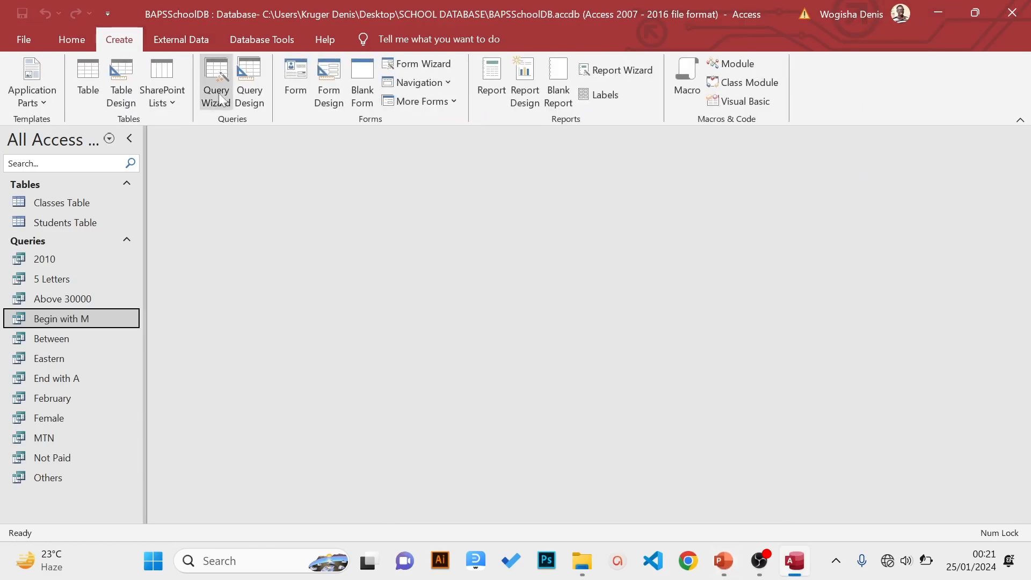
{"action": "left_click", "coordinate": [245, 88]}
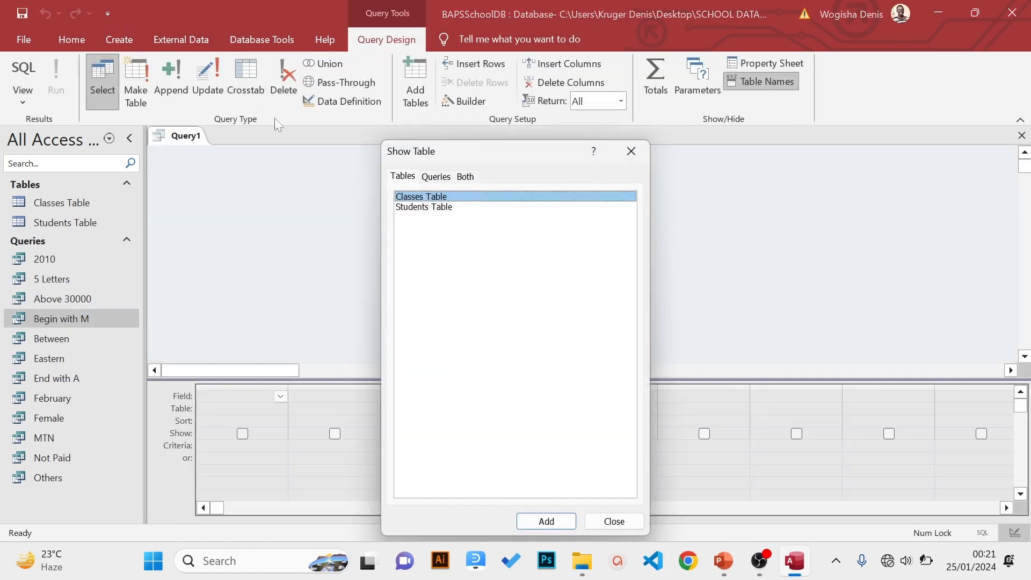
{"action": "left_click", "coordinate": [415, 207]}
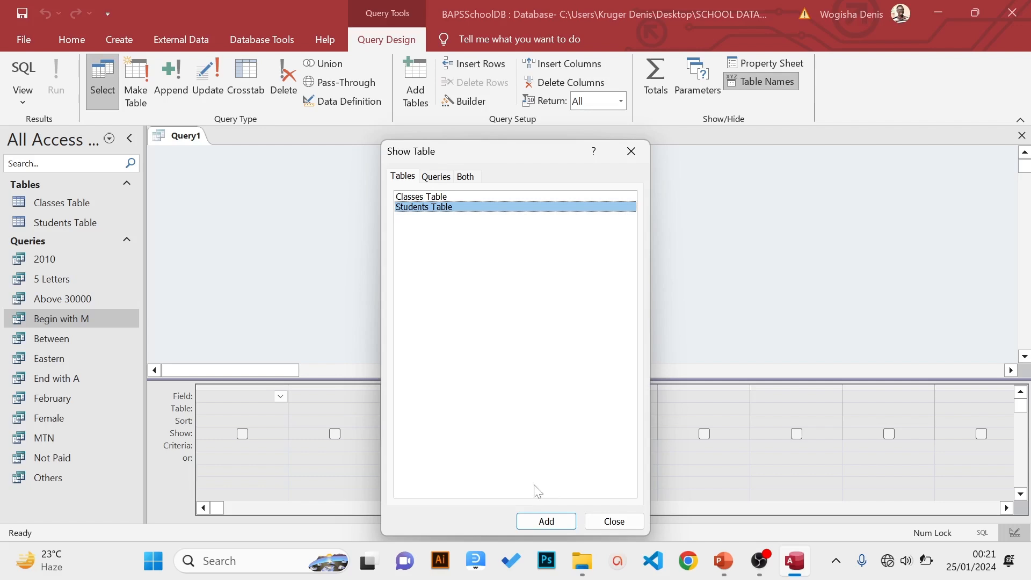
{"action": "left_click", "coordinate": [529, 521]}
{"action": "left_click", "coordinate": [604, 522]}
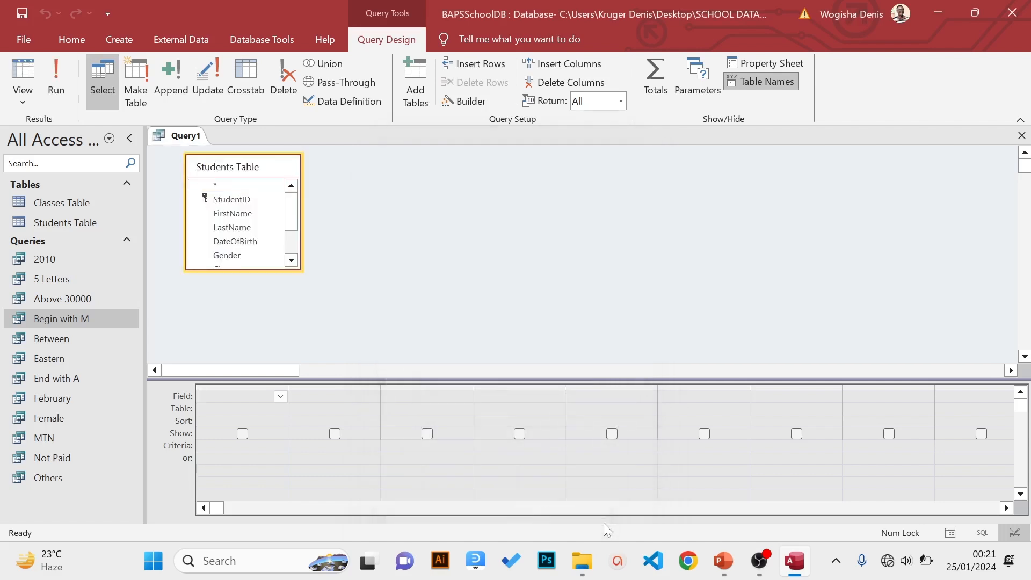
Enlarge the Students Table field list and add every field from StudentID through Fees to the query grid
{"action": "left_click", "coordinate": [269, 266]}
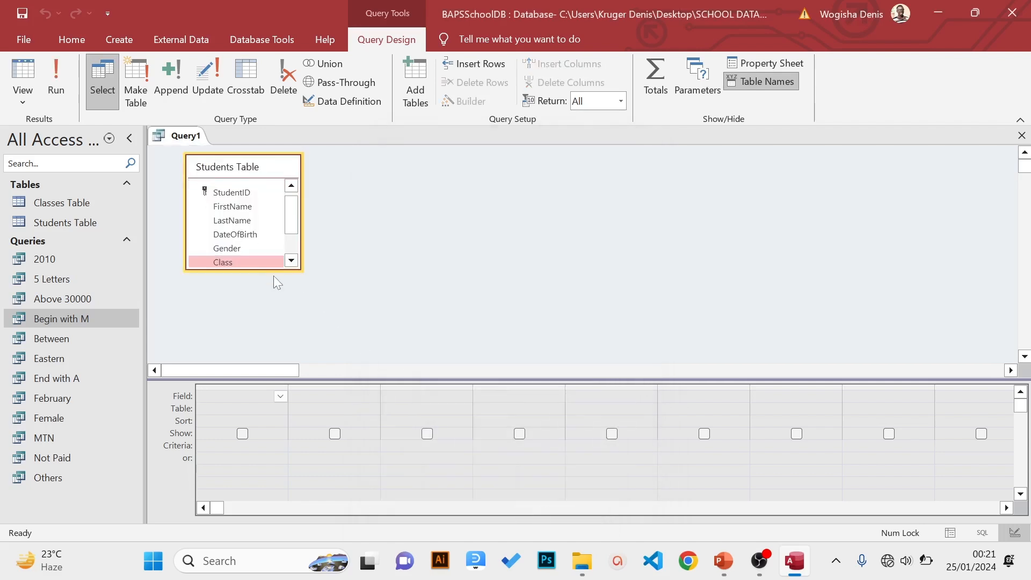
{"action": "left_click_drag", "start_coordinate": [298, 270], "coordinate": [298, 343]}
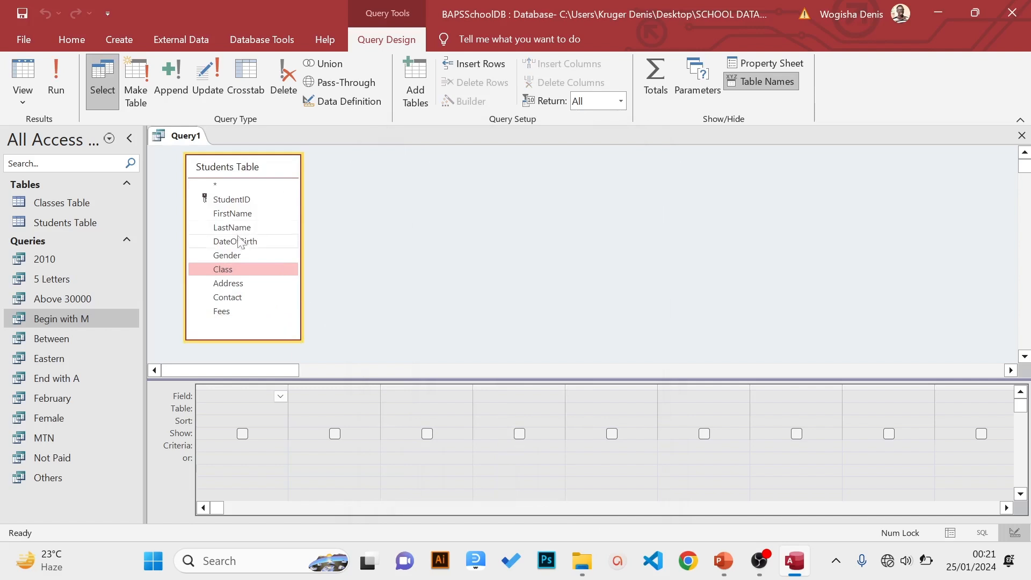
{"action": "left_click", "coordinate": [237, 201]}
{"action": "left_click", "coordinate": [232, 313], "text": "shift"}
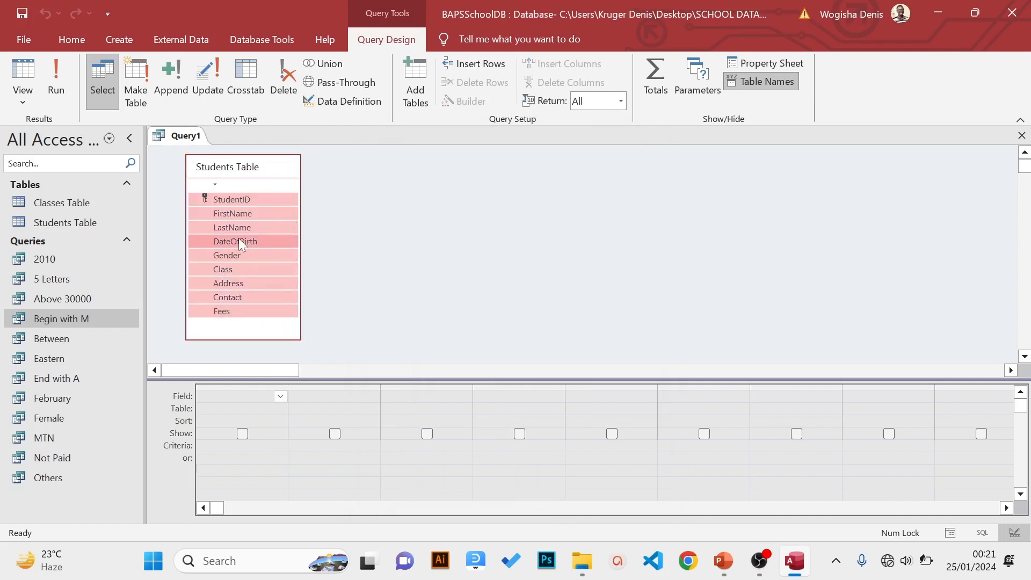
{"action": "left_click_drag", "start_coordinate": [239, 238], "coordinate": [240, 404]}
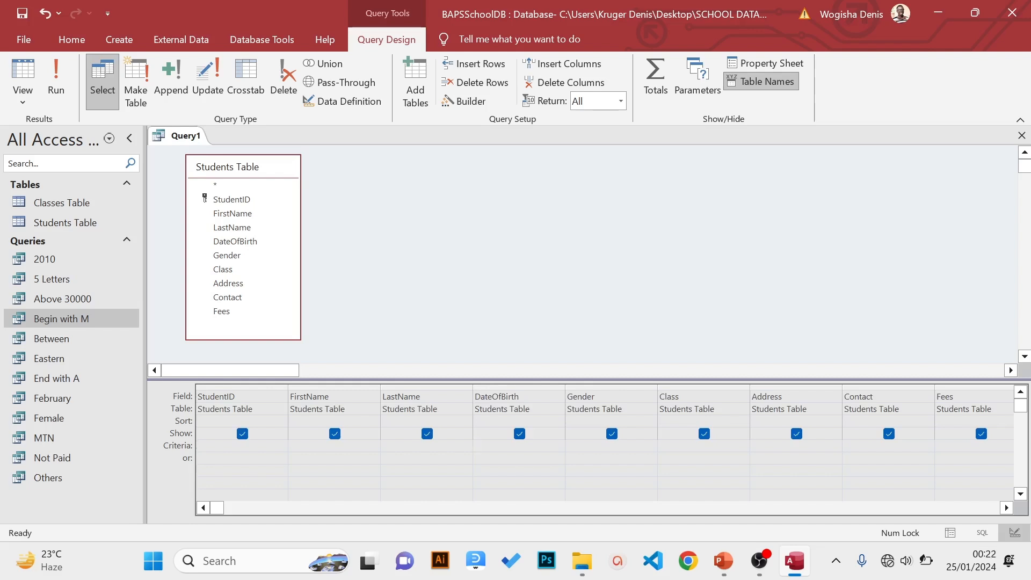
Set the DateOfBirth criteria to >#18/06/2011# using the Zoom editor
{"action": "right_click", "coordinate": [486, 446]}
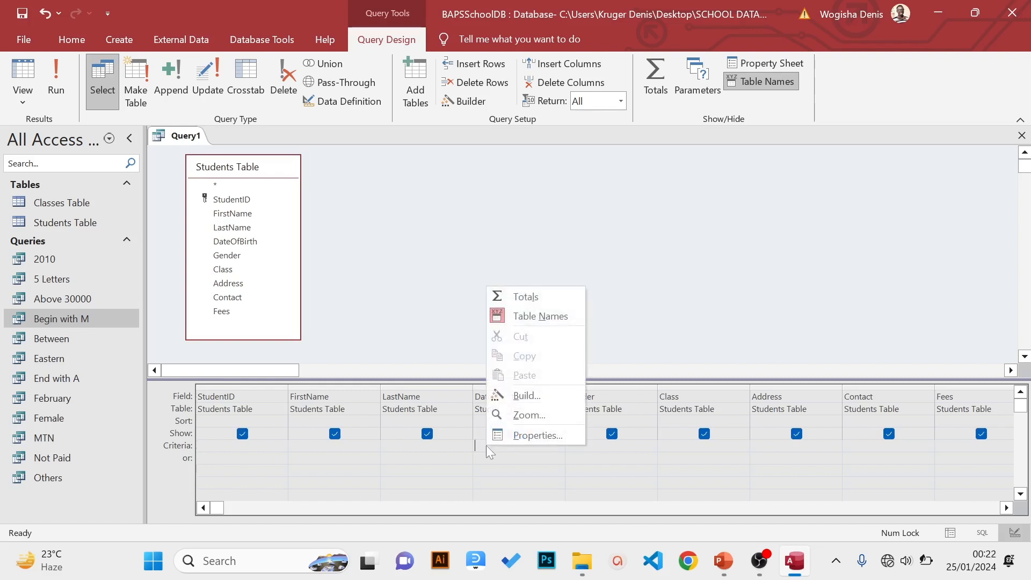
{"action": "left_click", "coordinate": [516, 415]}
{"action": "left_click_drag", "start_coordinate": [387, 120], "coordinate": [432, 199]}
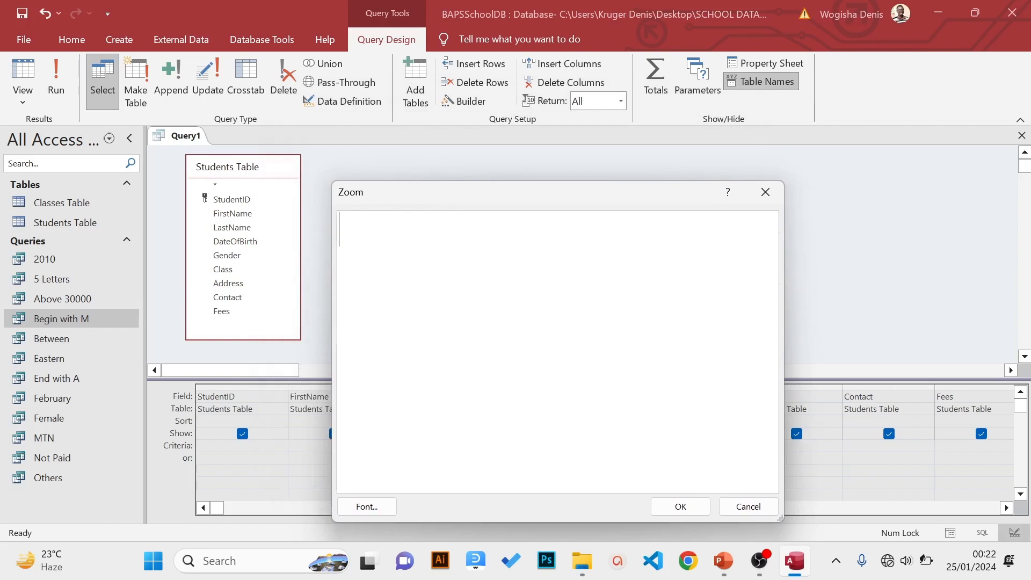
{"action": "type", "text": ">"}
{"action": "key", "text": "BackSpace"}
{"action": "type", "text": "<"}
{"action": "key", "text": "BackSpace"}
{"action": "type", "text": ">="}
{"action": "key", "text": "BackSpace"}
{"action": "key", "text": "BackSpace"}
{"action": "type", "text": ">"}
{"action": "type", "text": "##"}
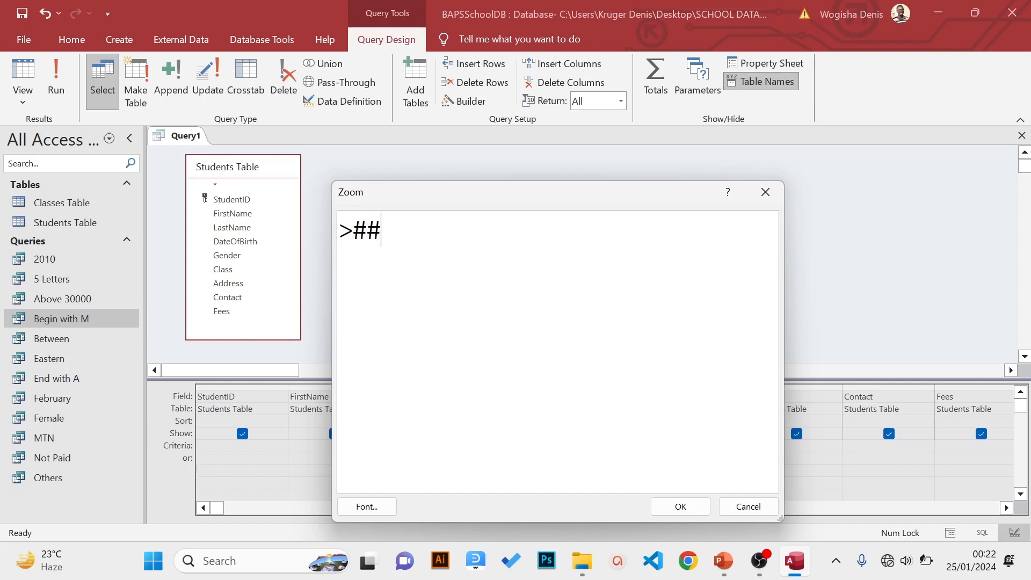
{"action": "key", "text": "BackSpace"}
{"action": "type", "text": "18/0"}
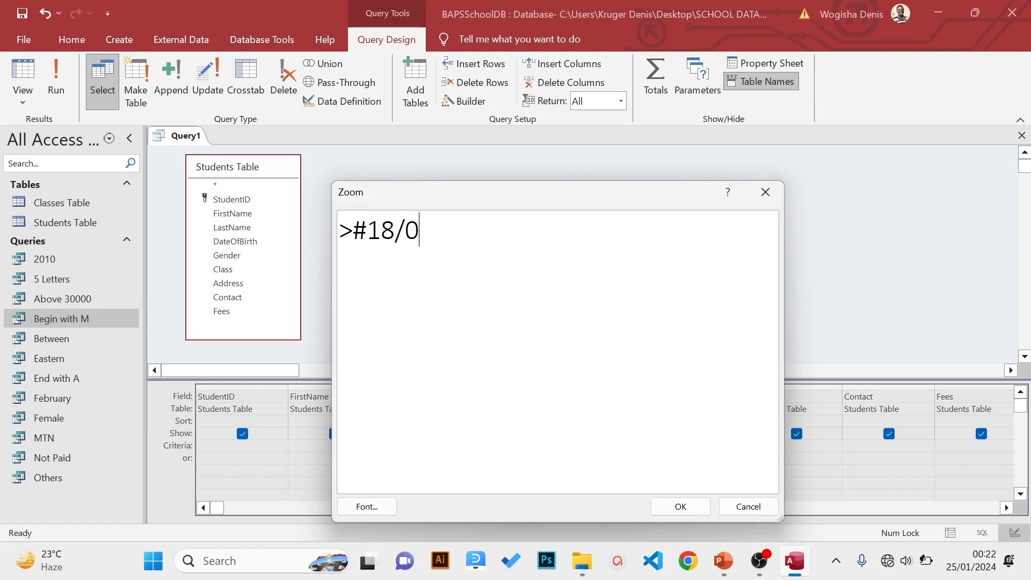
{"action": "type", "text": "6/2011"}
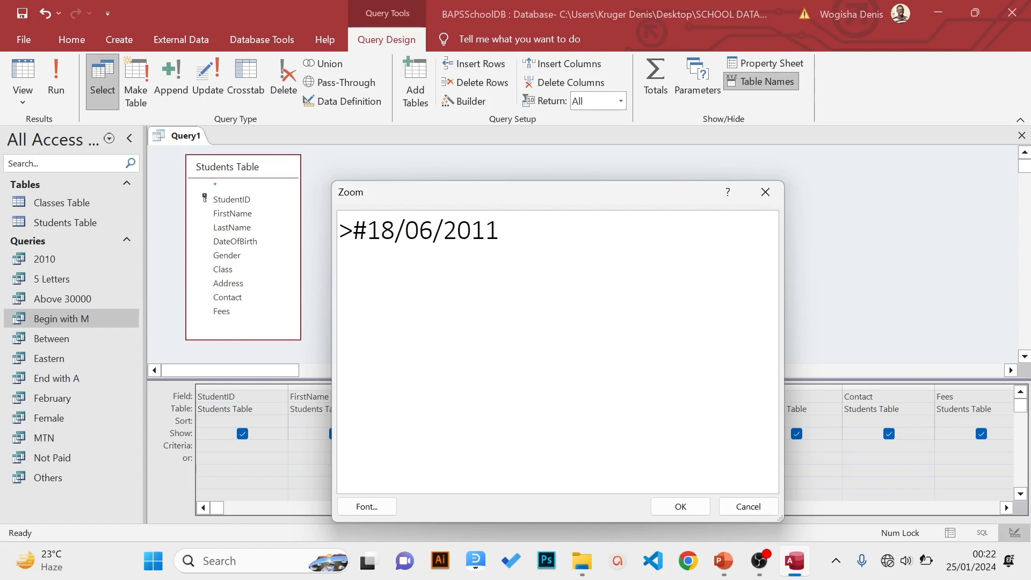
{"action": "type", "text": "#"}
{"action": "key", "text": "shift+Left"}
{"action": "key", "text": "shift+Left"}
{"action": "key", "text": "shift+Left"}
{"action": "key", "text": "shift+Left"}
{"action": "key", "text": "shift+Left"}
{"action": "key", "text": "shift+Left"}
{"action": "key", "text": "shift+Left"}
{"action": "key", "text": "shift+Left"}
{"action": "key", "text": "shift+Left"}
{"action": "key", "text": "shift+Left"}
{"action": "key", "text": "shift+Left"}
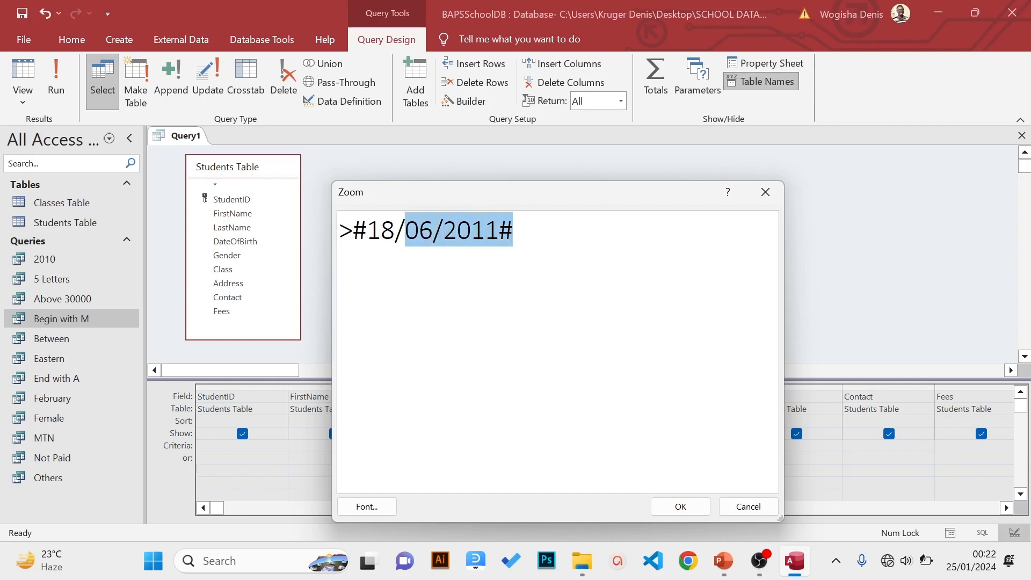
{"action": "key", "text": "shift+Left"}
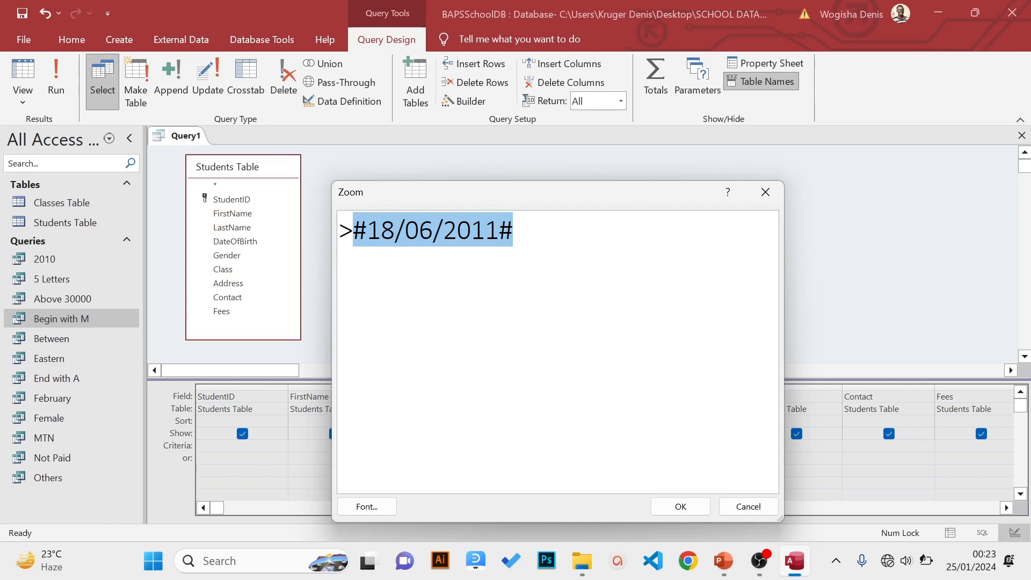
{"action": "left_click", "coordinate": [681, 507]}
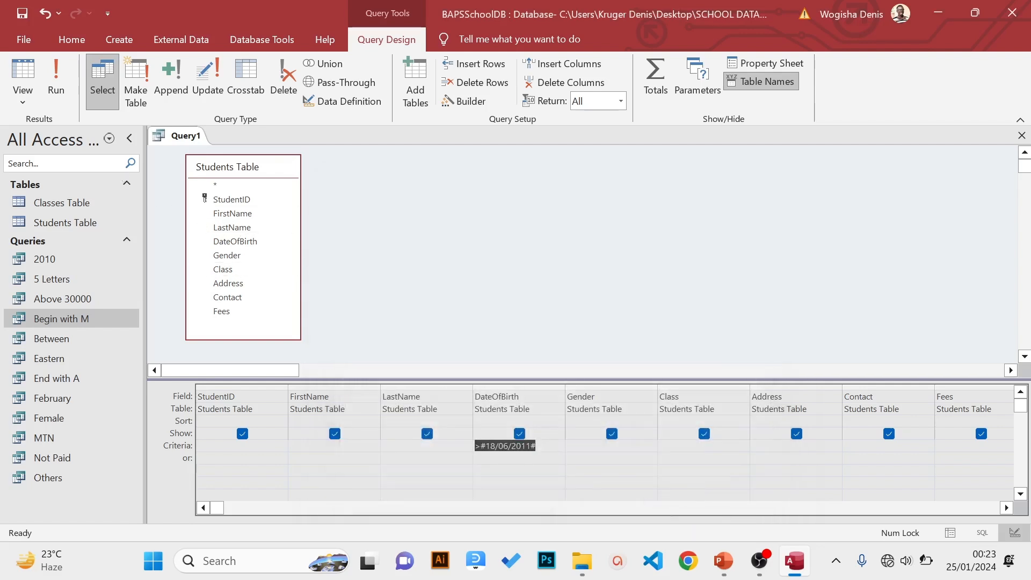
Run the query and check the birth dates in the Students Table against its results, closing the table
{"action": "left_click", "coordinate": [66, 94]}
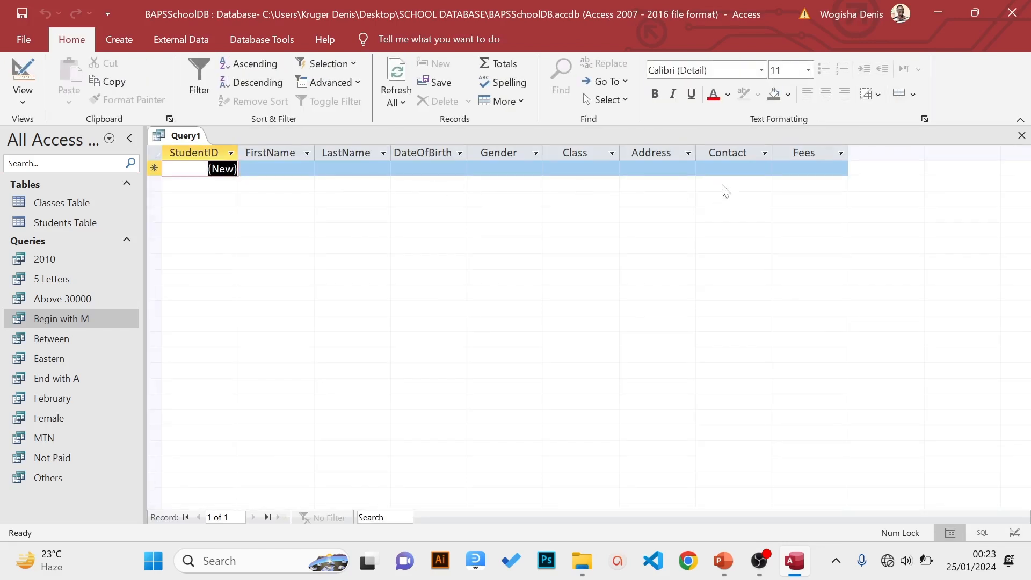
{"action": "double_click", "coordinate": [94, 225]}
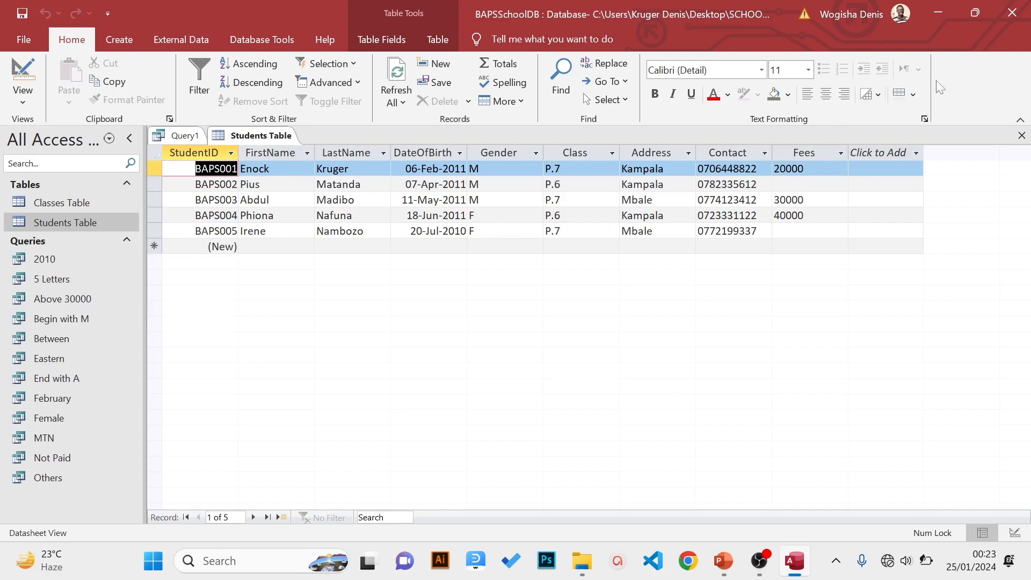
{"action": "left_click", "coordinate": [1022, 135]}
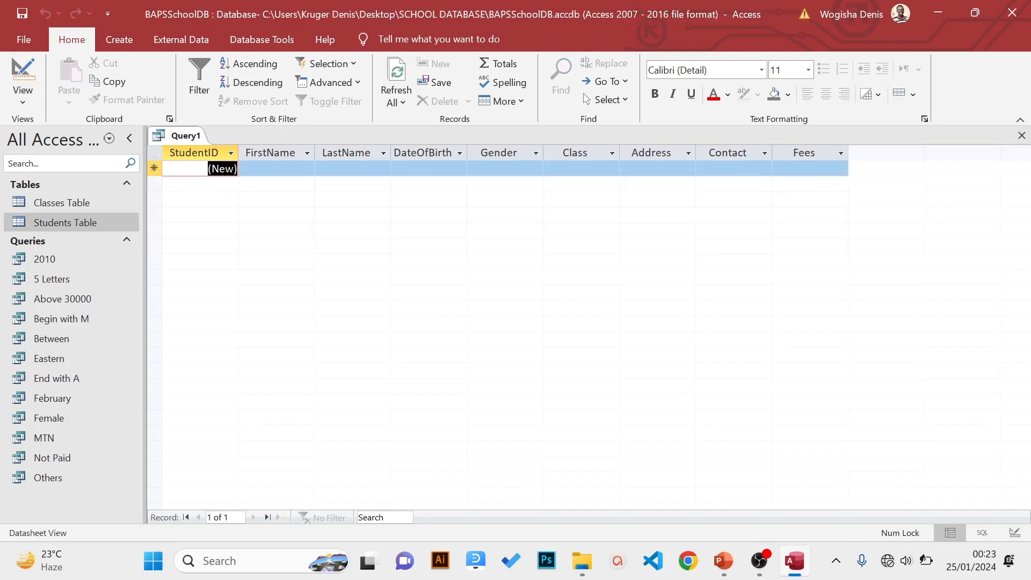
Check the query's DateOfBirth criteria in Design View and return to its Datasheet View
{"action": "left_click", "coordinate": [25, 106]}
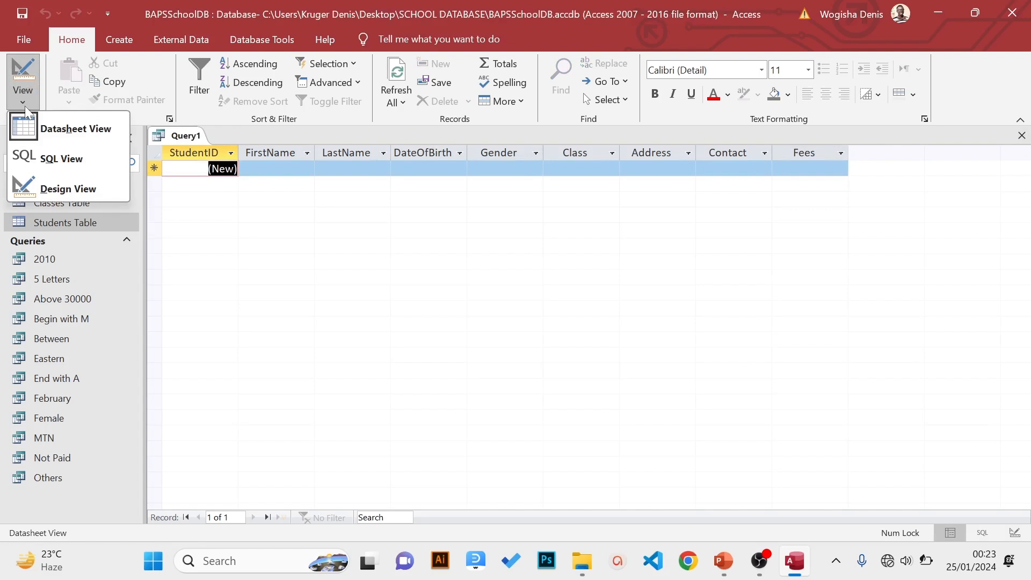
{"action": "left_click", "coordinate": [64, 193]}
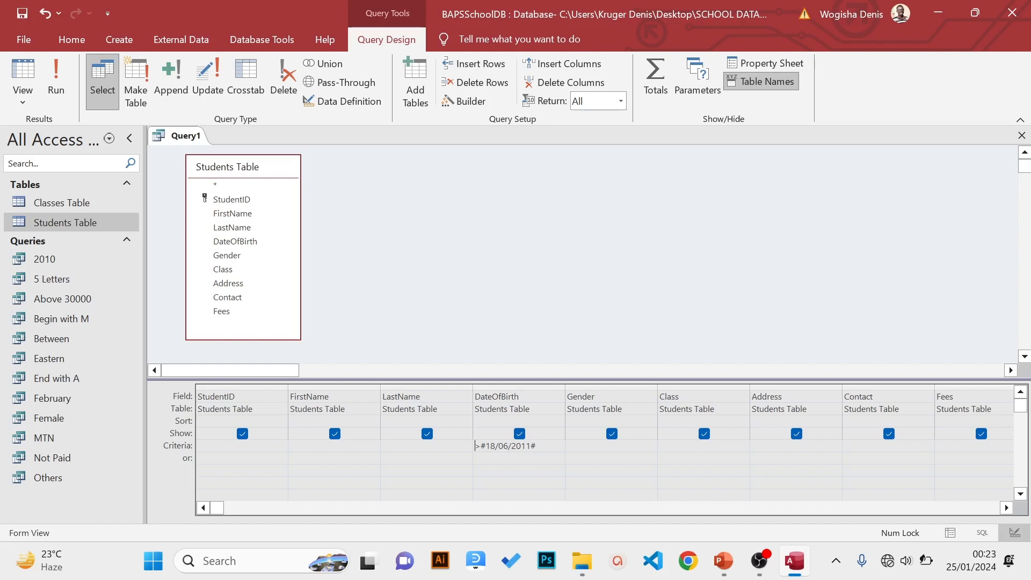
{"action": "left_click", "coordinate": [12, 101]}
{"action": "left_click", "coordinate": [62, 187]}
{"action": "left_click", "coordinate": [21, 98]}
{"action": "left_click", "coordinate": [46, 132]}
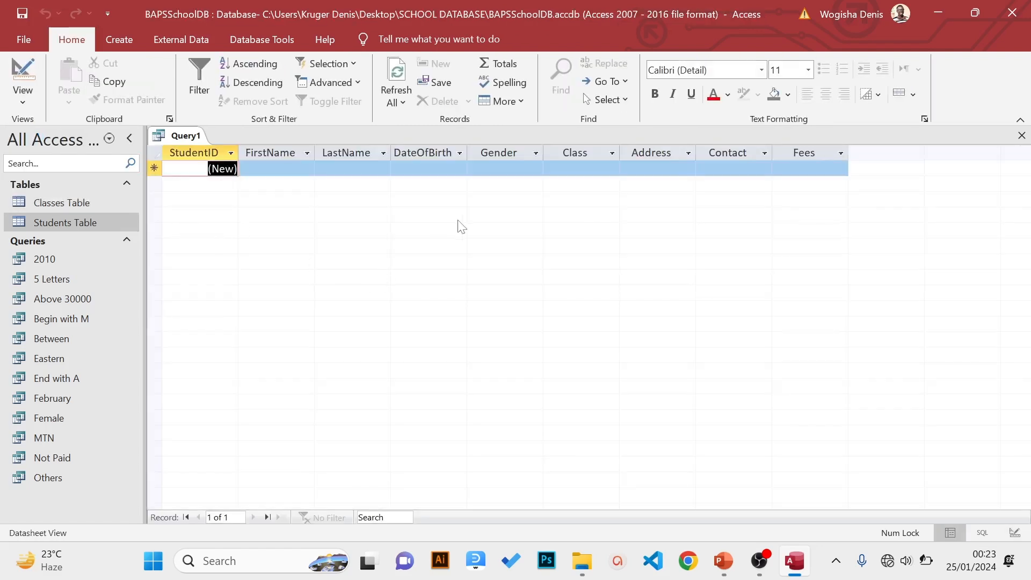
Change the DateOfBirth criteria to >#18/06/2010# in the Zoom editor, and run the query to check the birth dates
{"action": "left_click", "coordinate": [17, 100]}
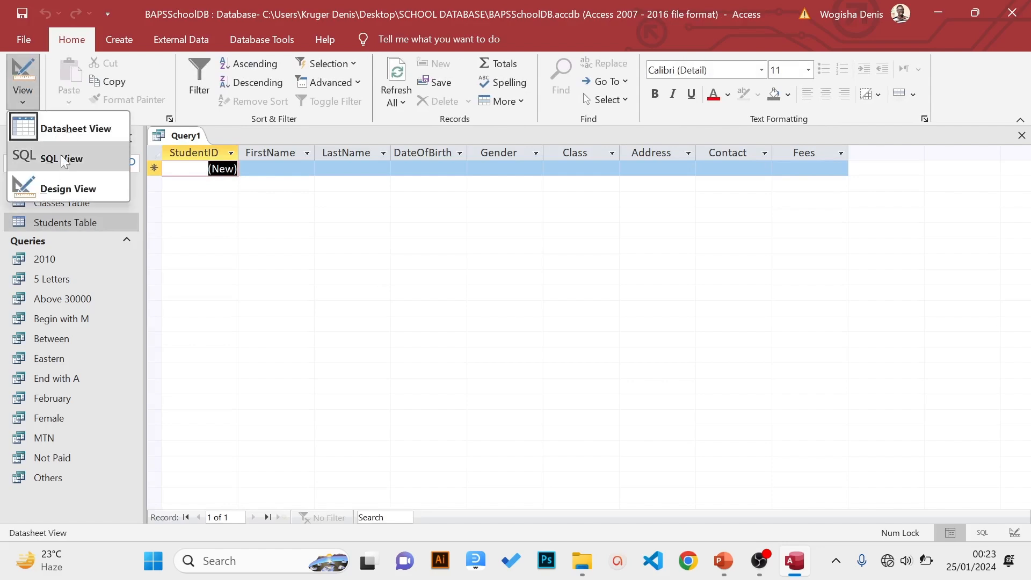
{"action": "left_click", "coordinate": [57, 182]}
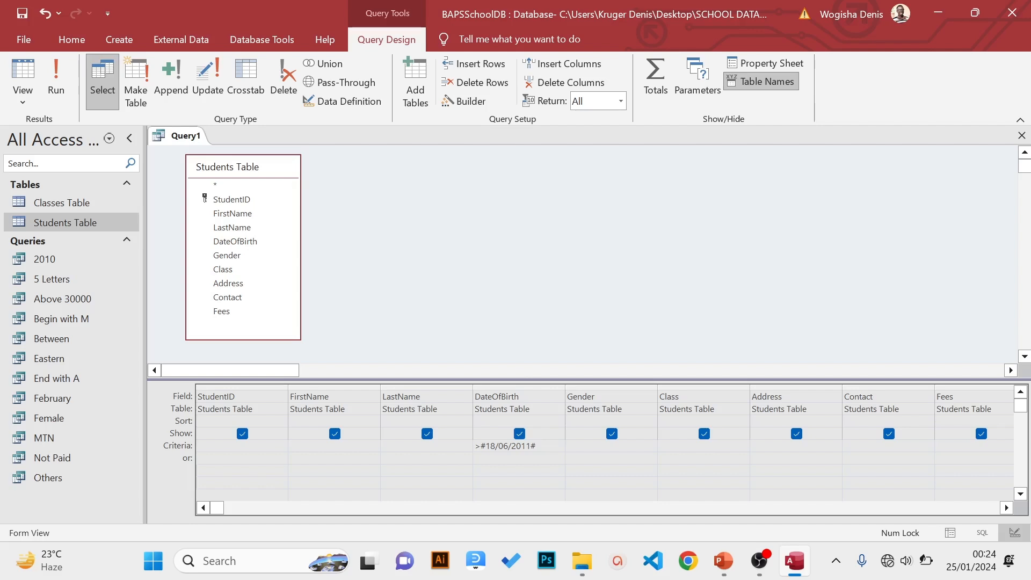
{"action": "left_click", "coordinate": [532, 446]}
{"action": "right_click", "coordinate": [530, 444]}
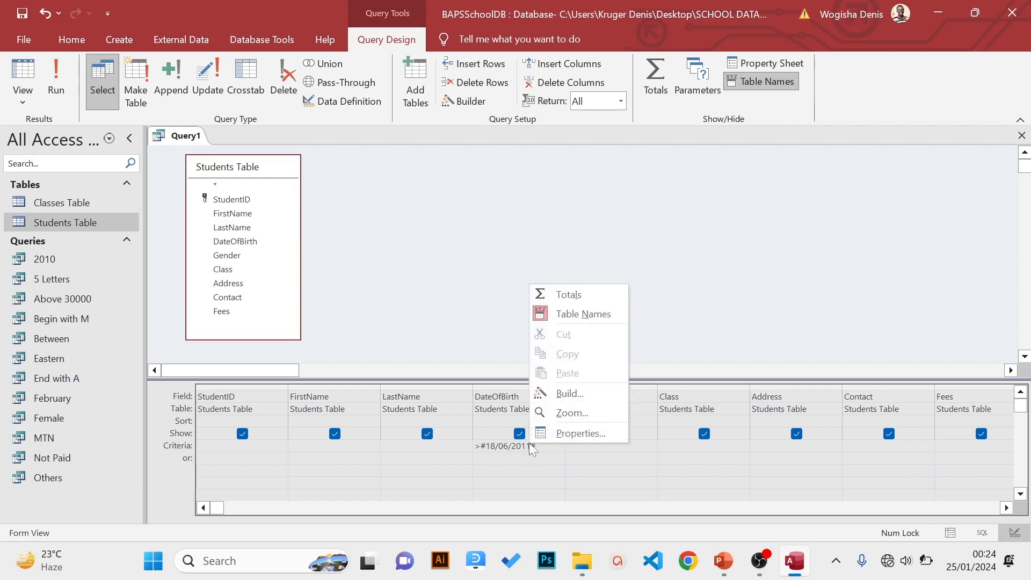
{"action": "left_click", "coordinate": [551, 414]}
{"action": "left_click", "coordinate": [457, 147]}
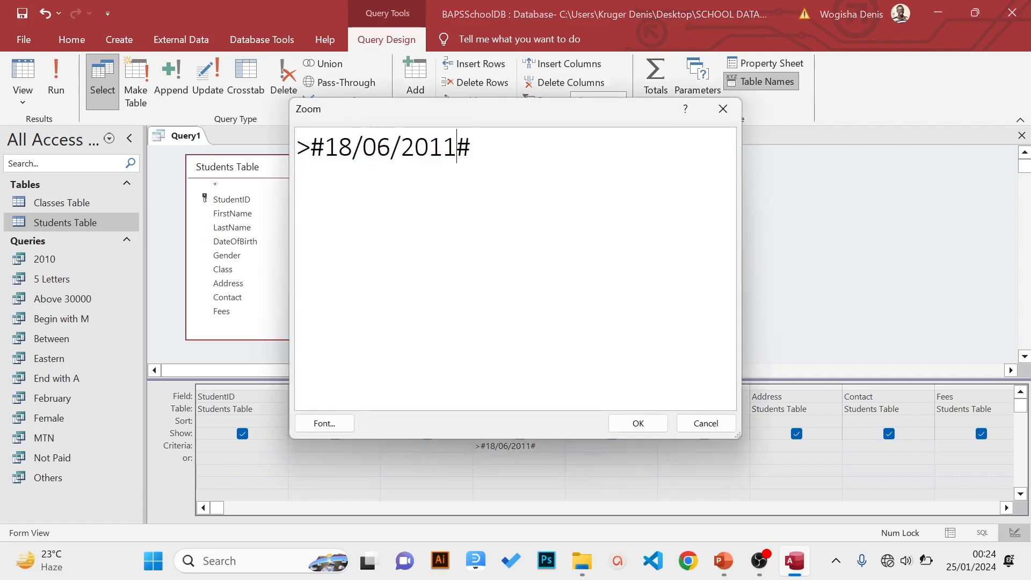
{"action": "key", "text": "BackSpace"}
{"action": "type", "text": "0"}
{"action": "left_click_drag", "start_coordinate": [311, 147], "coordinate": [471, 146]}
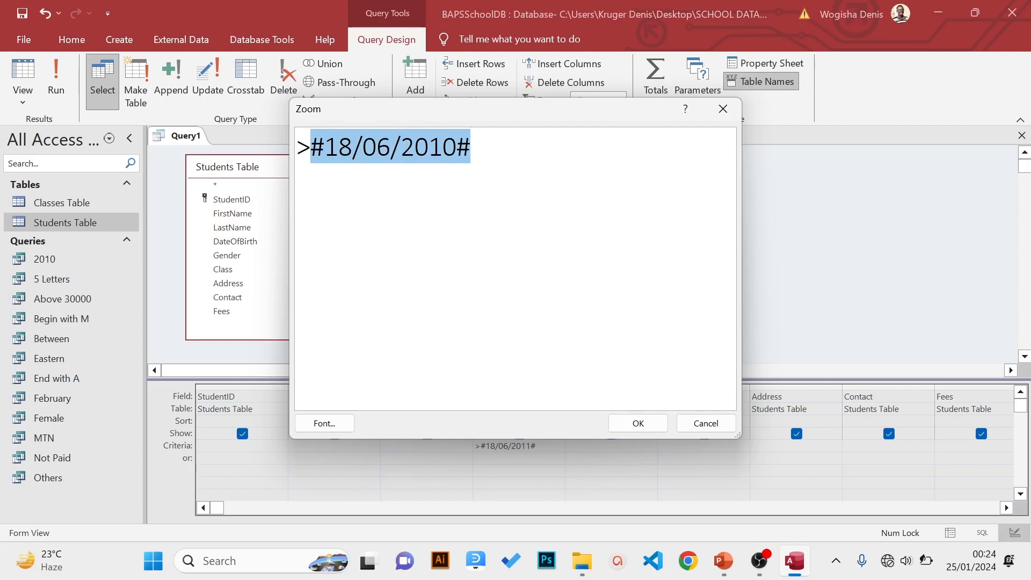
{"action": "left_click", "coordinate": [638, 424]}
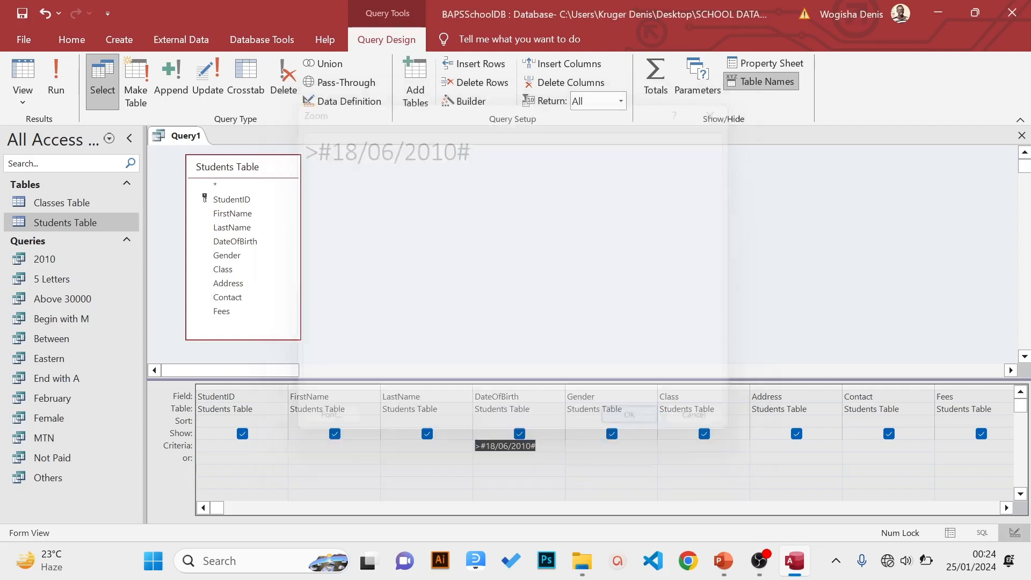
{"action": "left_click", "coordinate": [55, 86]}
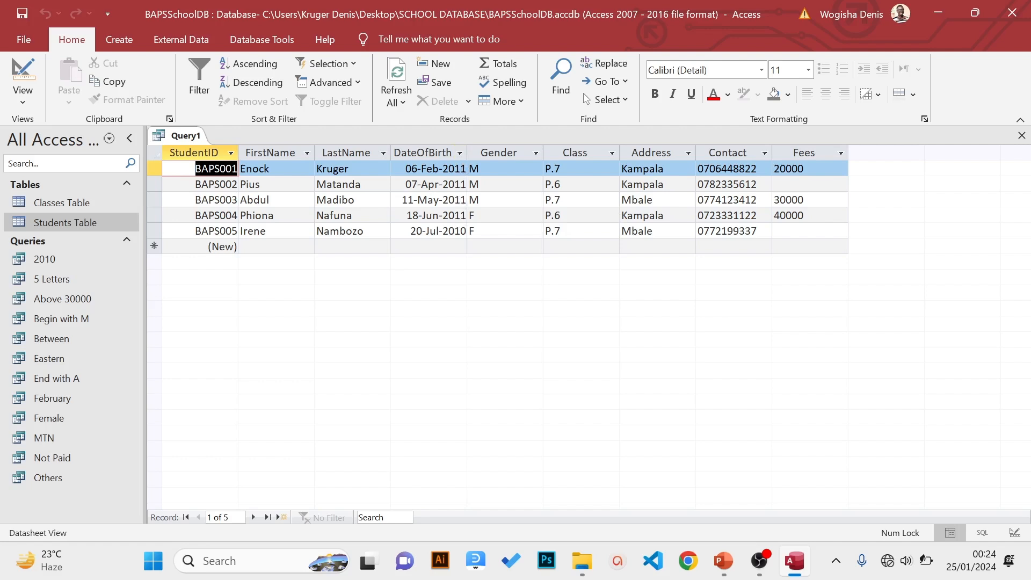
{"action": "mouse_move", "coordinate": [423, 231]}
{"action": "left_mouse_down"}
{"action": "mouse_move", "coordinate": [467, 231]}
{"action": "mouse_move", "coordinate": [410, 231]}
{"action": "left_mouse_up"}
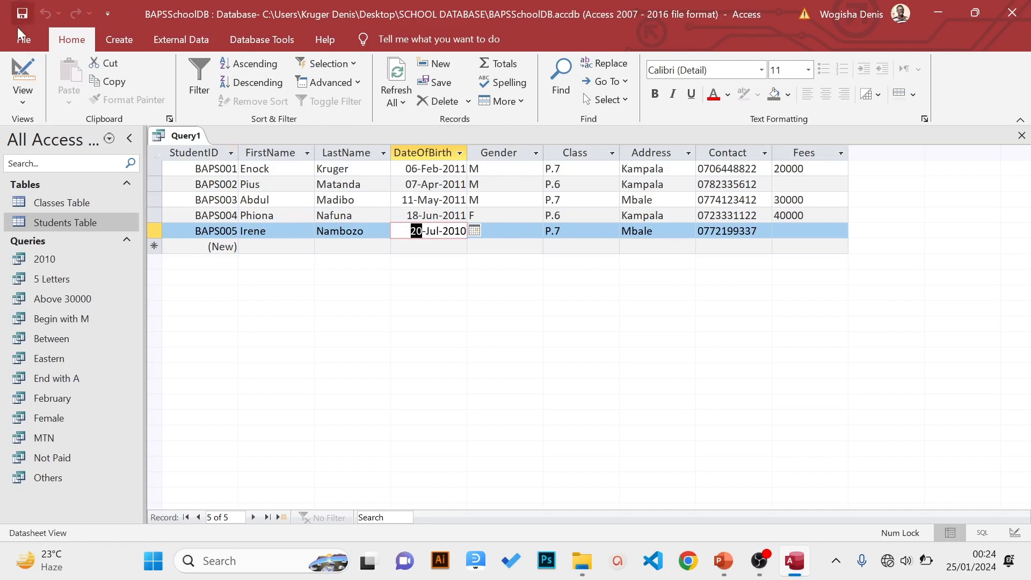
Save the query as After June and close it
{"action": "left_click", "coordinate": [21, 41]}
{"action": "left_click", "coordinate": [76, 227]}
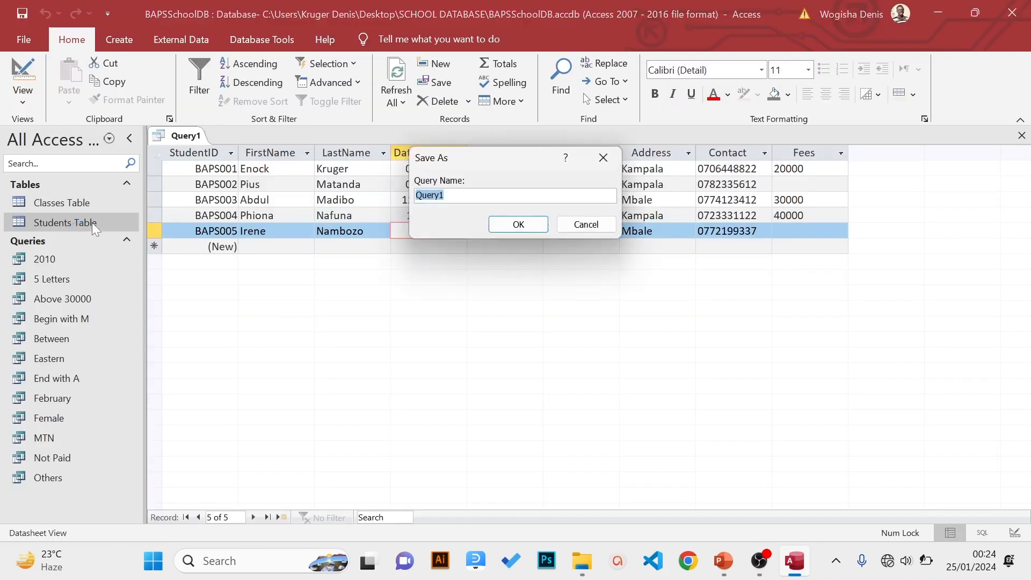
{"action": "type", "text": "After June"}
{"action": "left_click", "coordinate": [519, 225]}
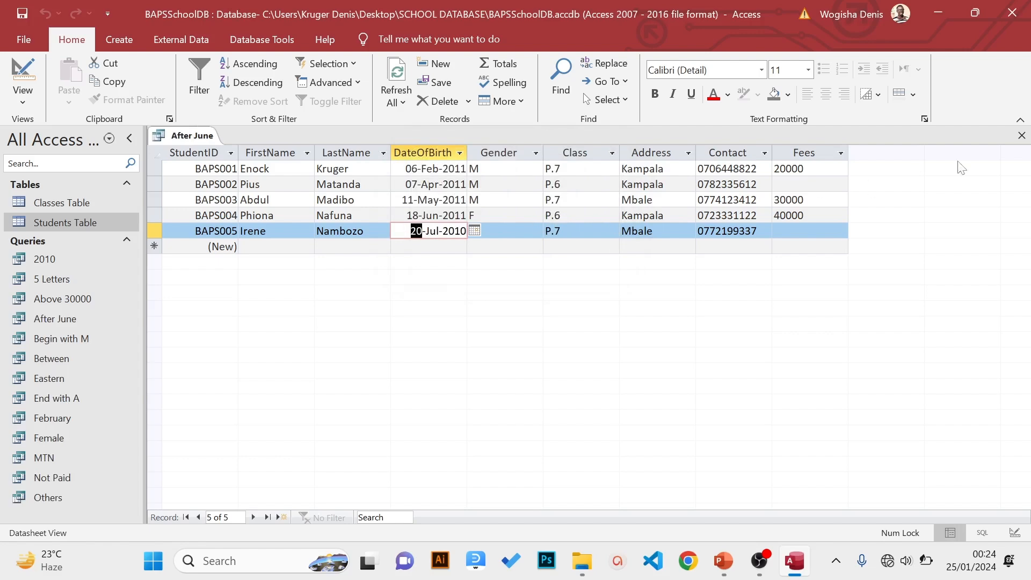
{"action": "left_click", "coordinate": [1022, 136]}
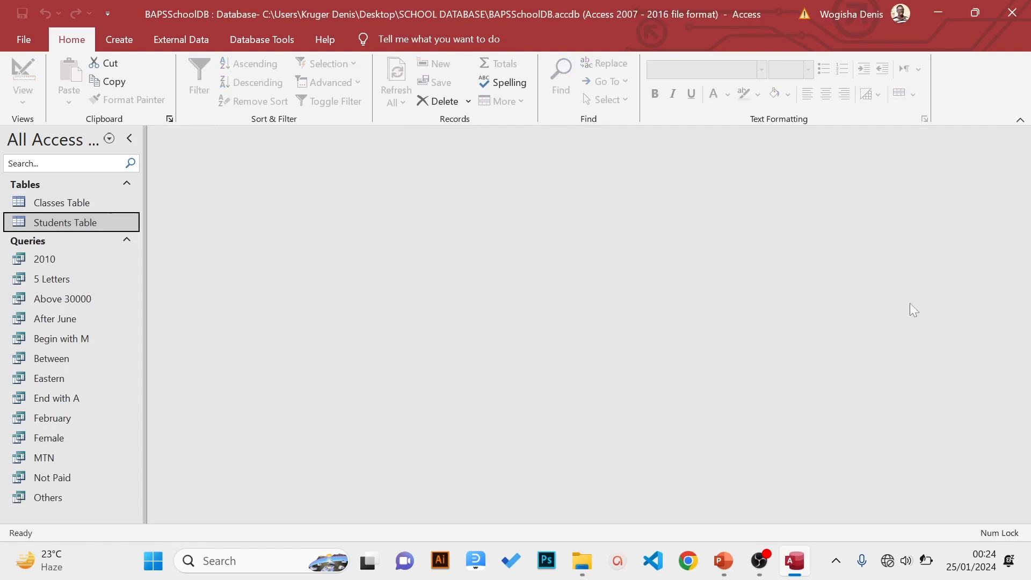
Switch to the PowerPoint slide, dismiss the battery notice and highlight the task on students born between 1st and 10th Feb 2010
{"action": "key", "text": "alt+Tab"}
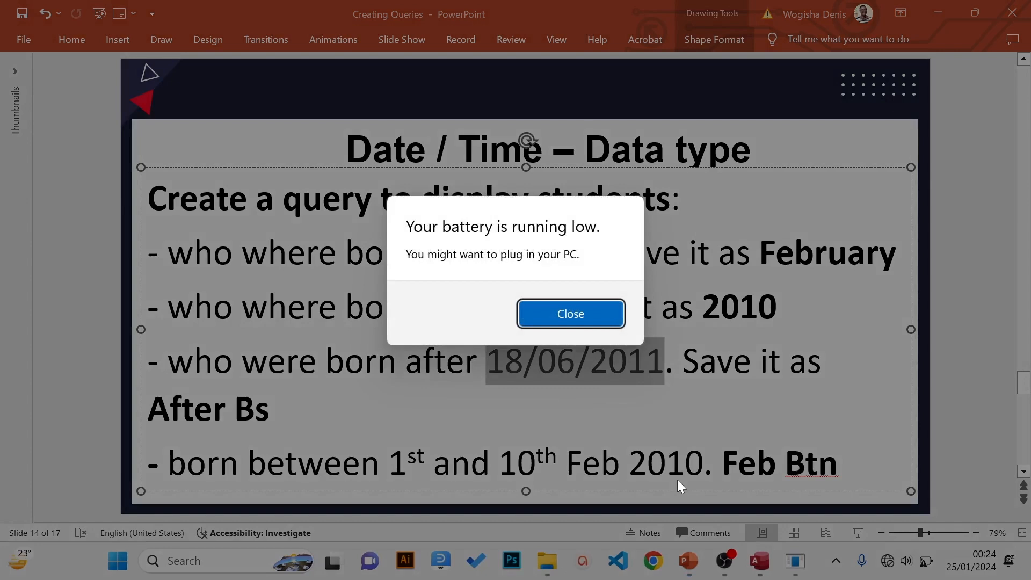
{"action": "left_click", "coordinate": [576, 315]}
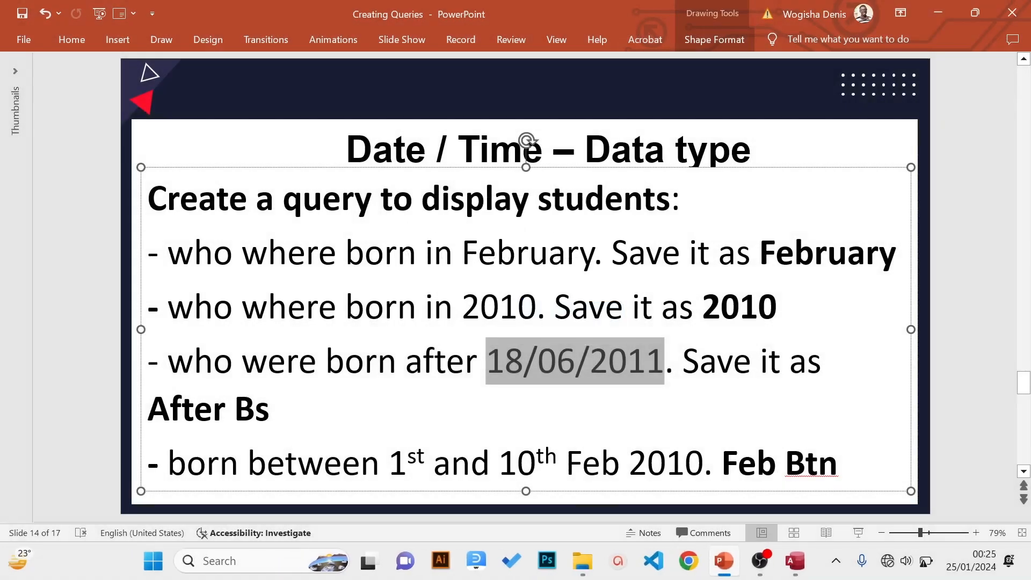
{"action": "left_click_drag", "start_coordinate": [168, 464], "coordinate": [784, 464]}
{"action": "left_click", "coordinate": [941, 11]}
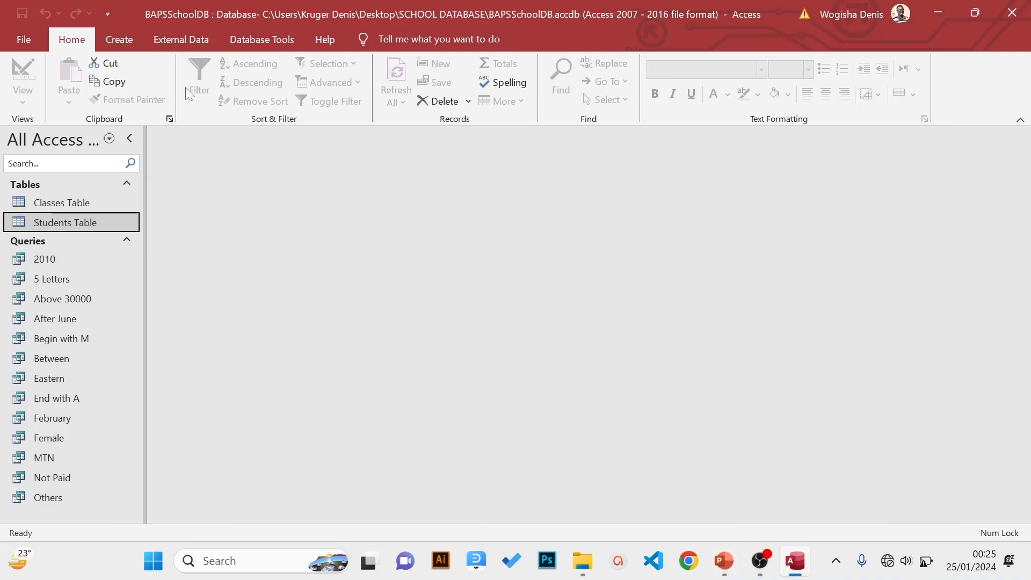
Create a new query in design view in Access based on the Students Table
{"action": "left_click", "coordinate": [119, 39]}
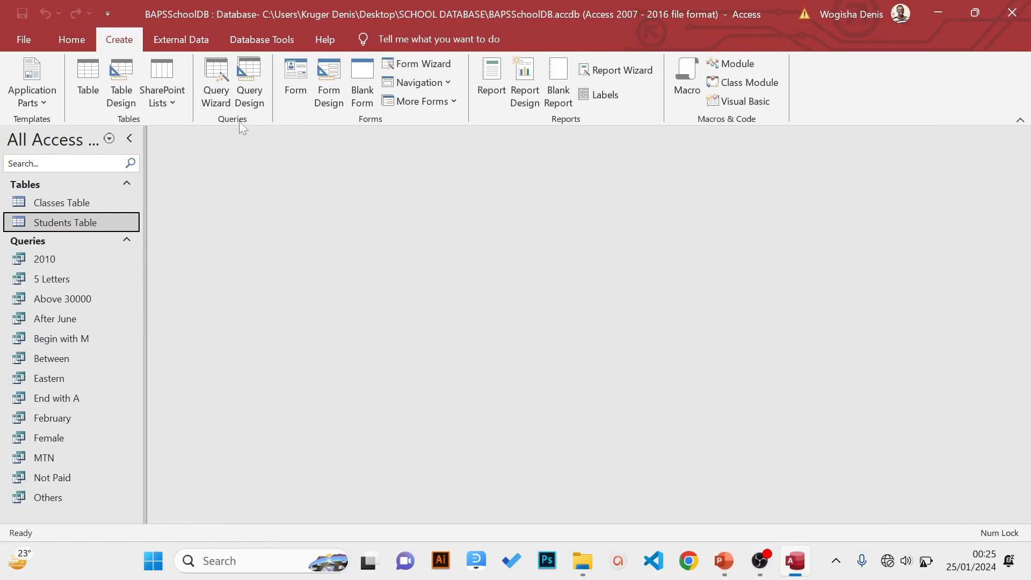
{"action": "left_click", "coordinate": [256, 105]}
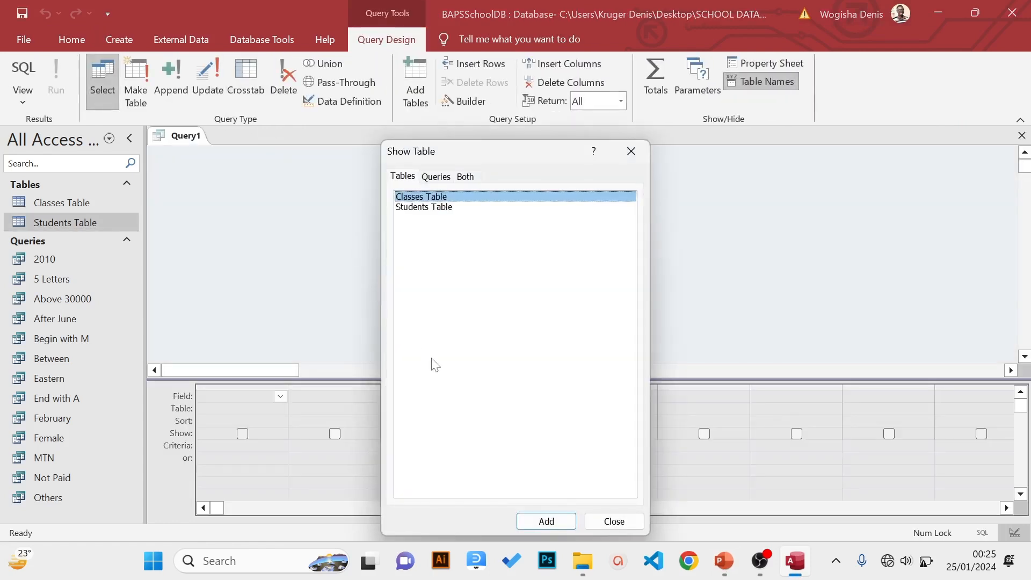
{"action": "left_click", "coordinate": [446, 208]}
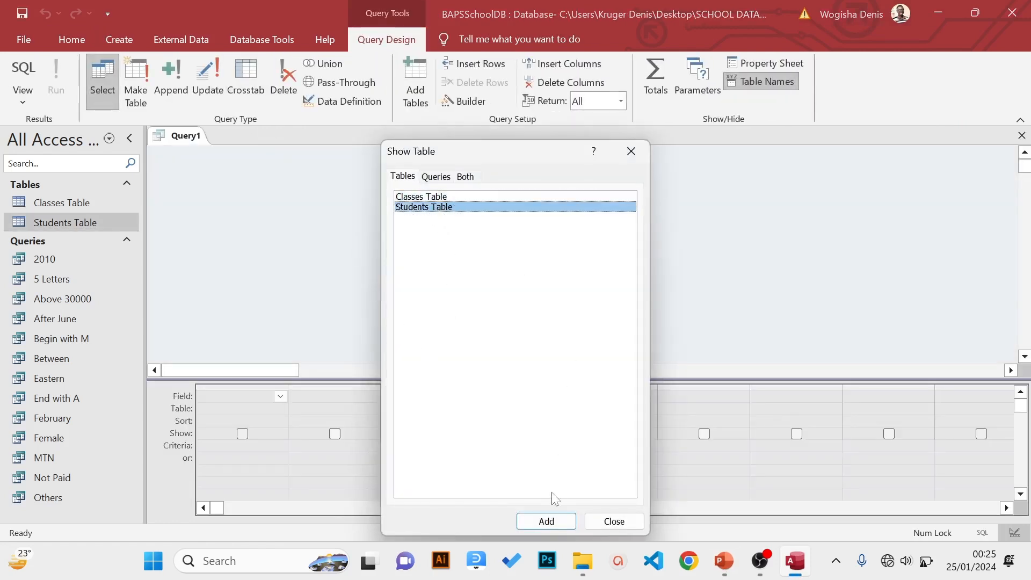
{"action": "left_click", "coordinate": [545, 521]}
{"action": "left_click", "coordinate": [614, 521]}
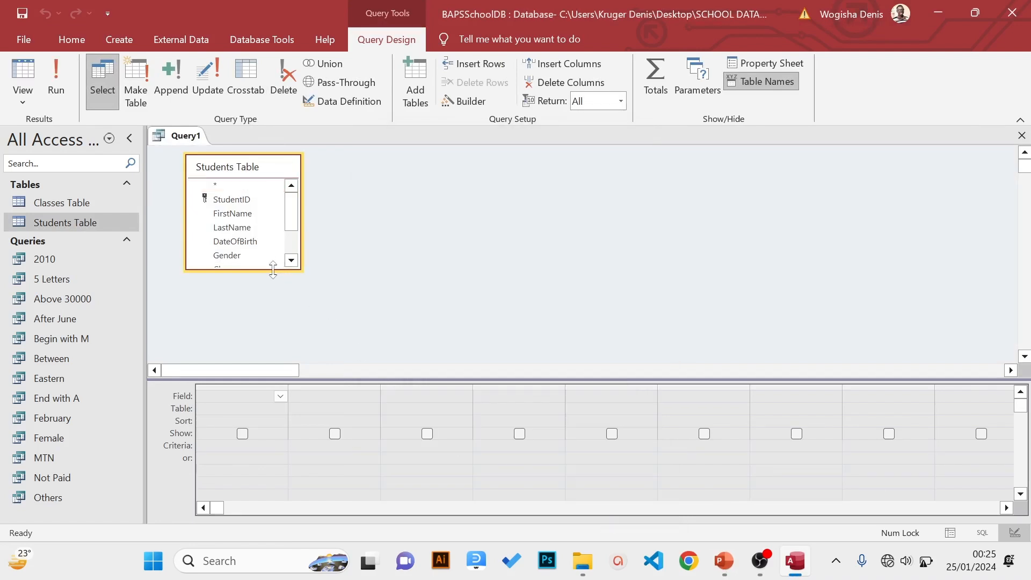
Enlarge the Students Table field list and add all fields from StudentID through Fees to the query grid
{"action": "left_click_drag", "start_coordinate": [274, 271], "coordinate": [299, 362]}
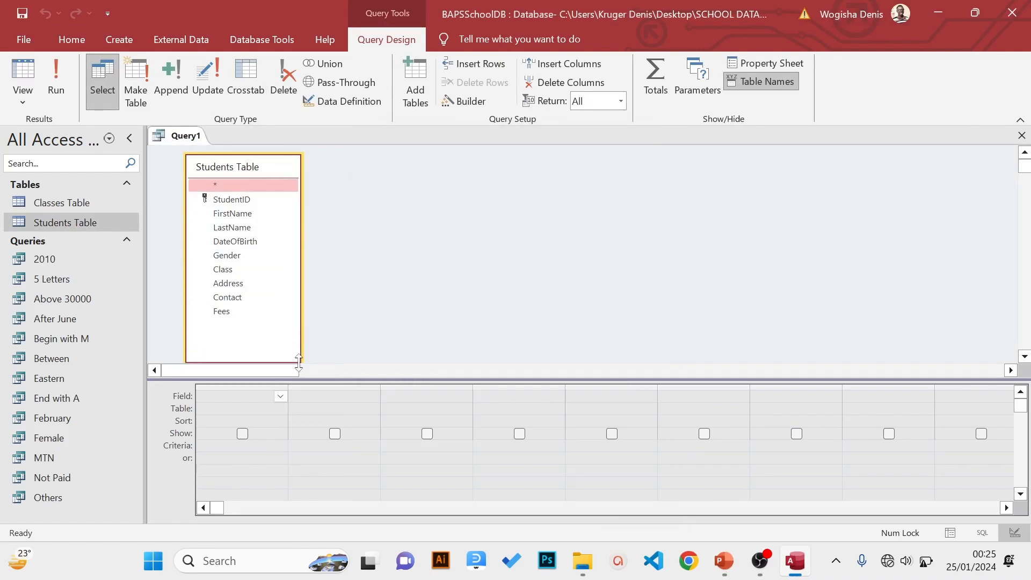
{"action": "left_click", "coordinate": [236, 200]}
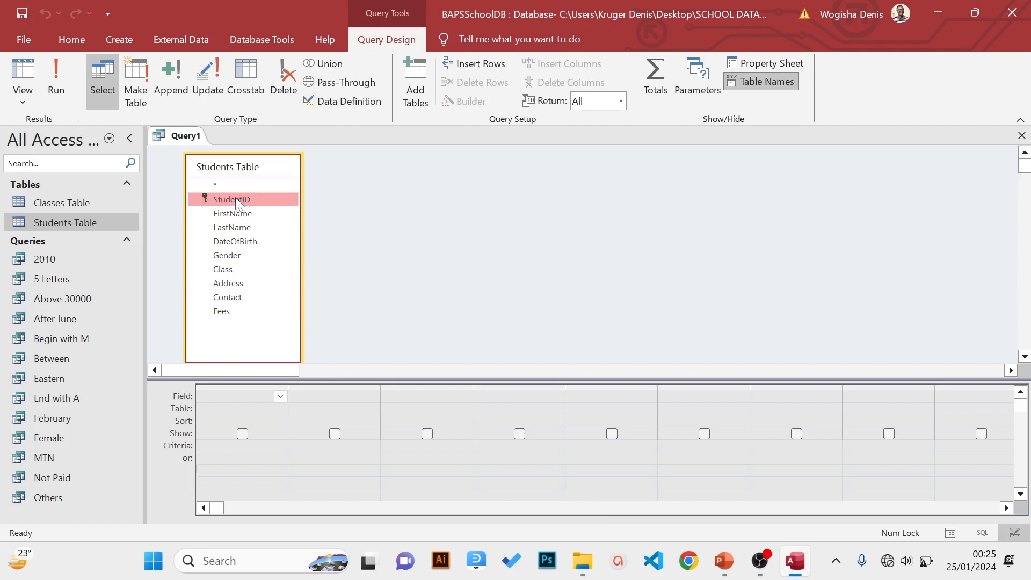
{"action": "left_click", "coordinate": [225, 311], "text": "shift"}
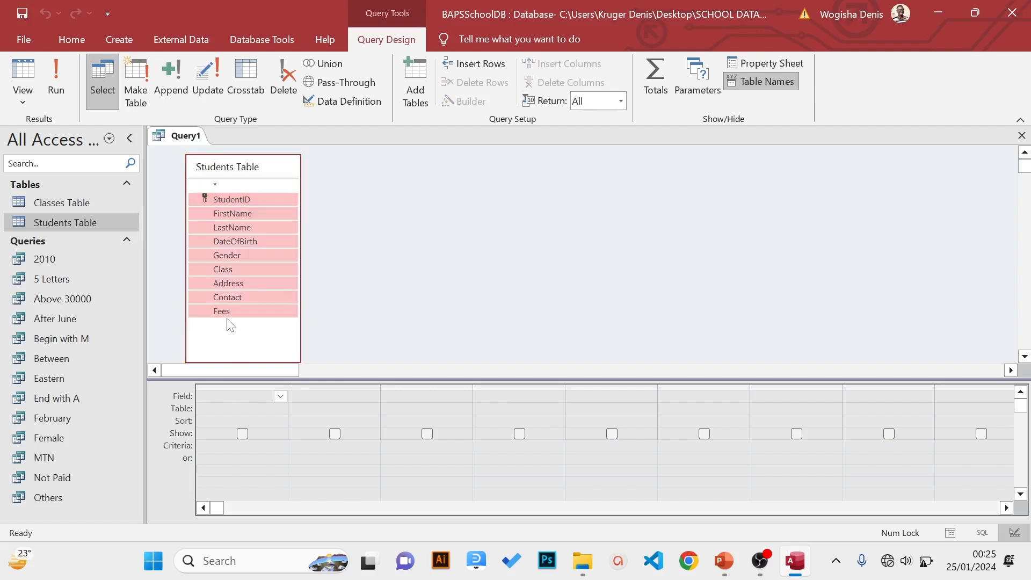
{"action": "left_click_drag", "start_coordinate": [228, 202], "coordinate": [226, 396]}
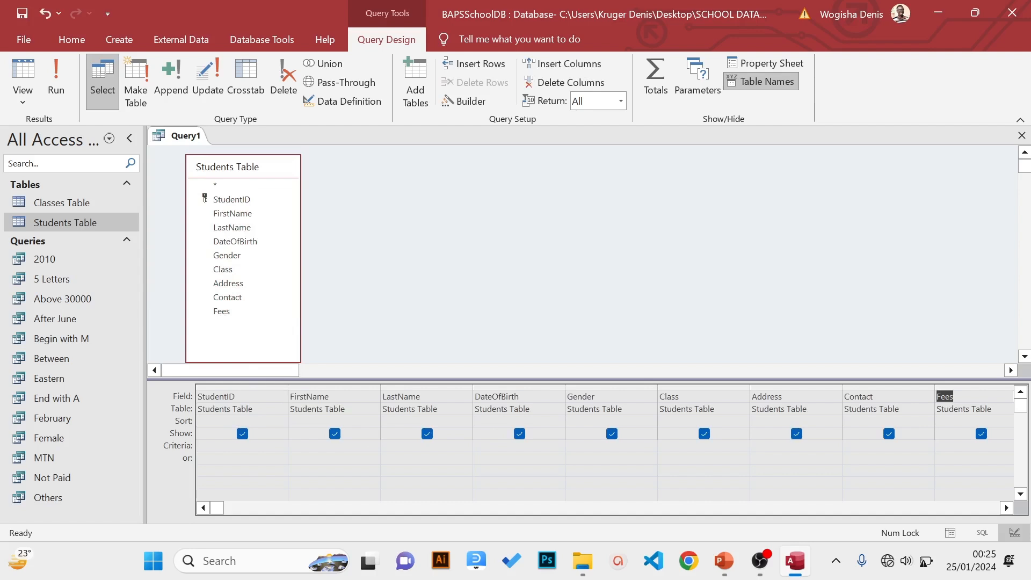
Open the DateOfBirth criteria cell in the Zoom window and check the required date range on the PowerPoint slide
{"action": "left_click", "coordinate": [493, 446]}
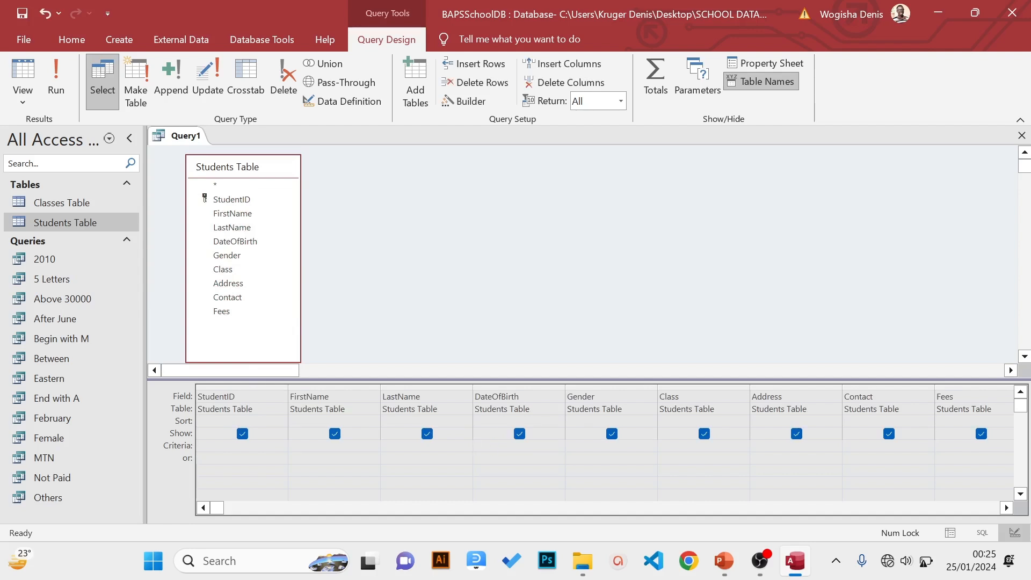
{"action": "right_click", "coordinate": [492, 446]}
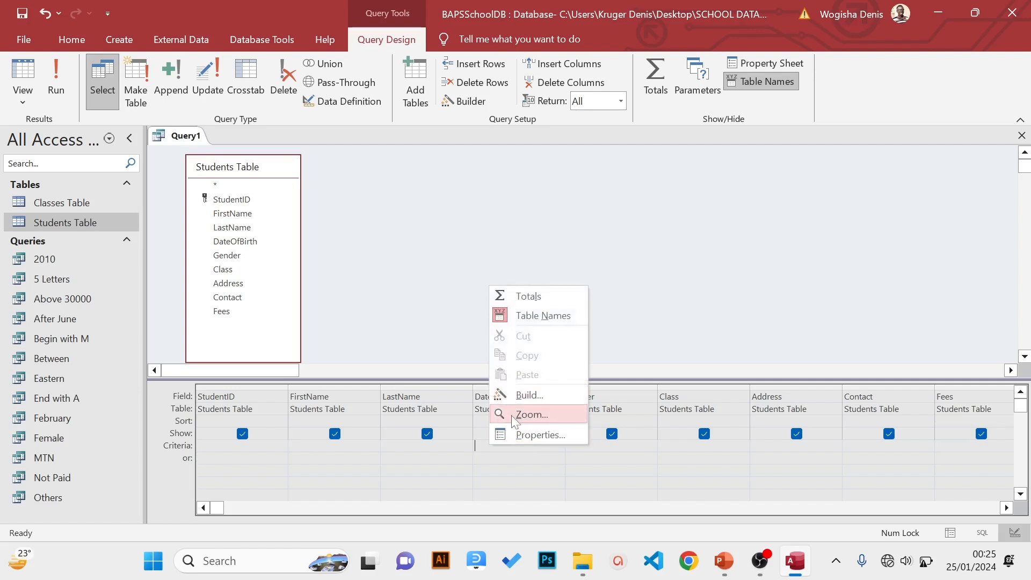
{"action": "left_click", "coordinate": [511, 411]}
{"action": "left_click_drag", "start_coordinate": [380, 114], "coordinate": [395, 175]}
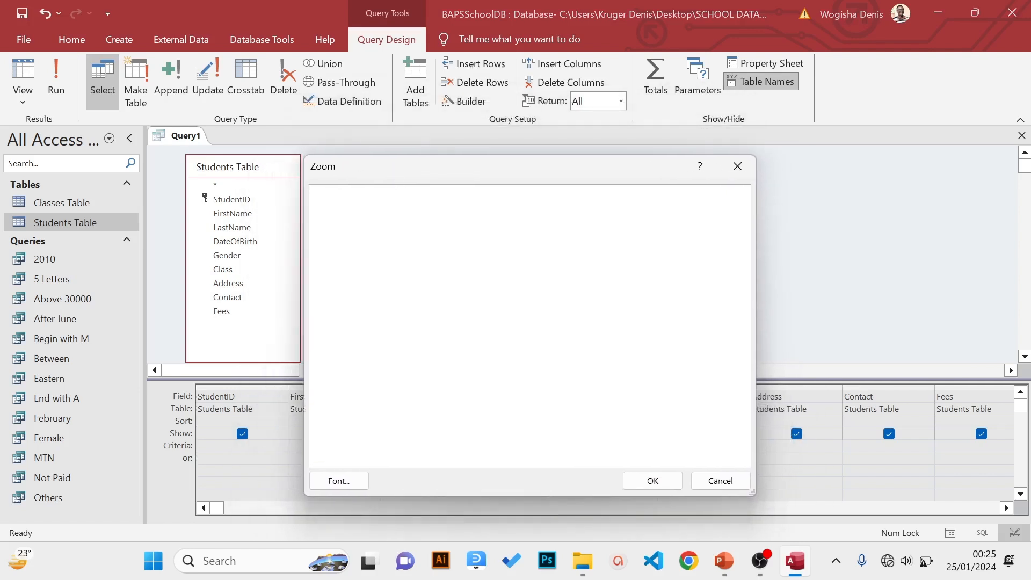
{"action": "left_click", "coordinate": [724, 561]}
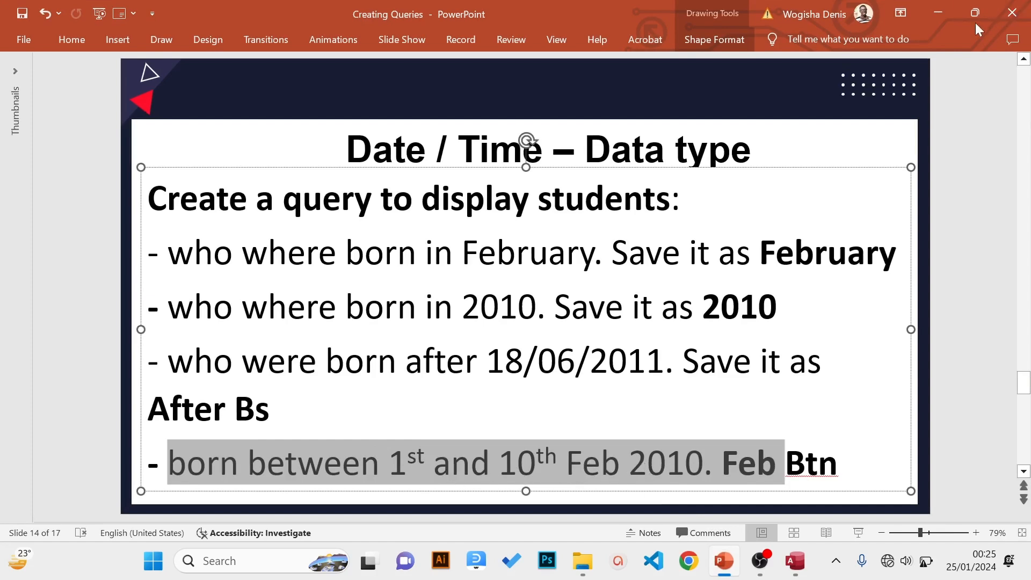
{"action": "left_click", "coordinate": [936, 10]}
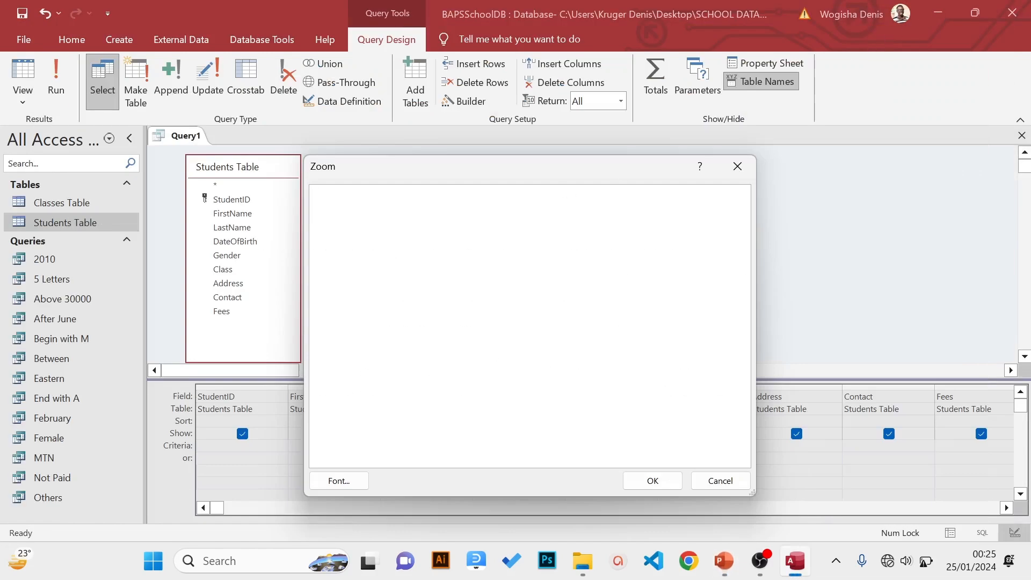
Enter the DateOfBirth criterion between #1/02/2010# and #10/02/2010# and accept it
{"action": "type", "text": "betweeb"}
{"action": "key", "text": "BackSpace"}
{"action": "type", "text": "n"}
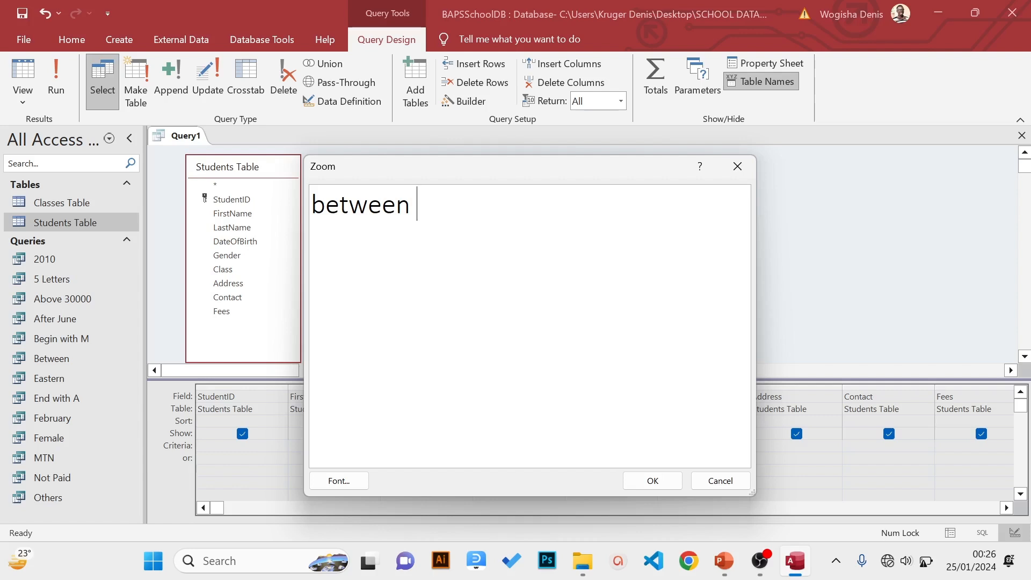
{"action": "type", "text": "#1/02/2"}
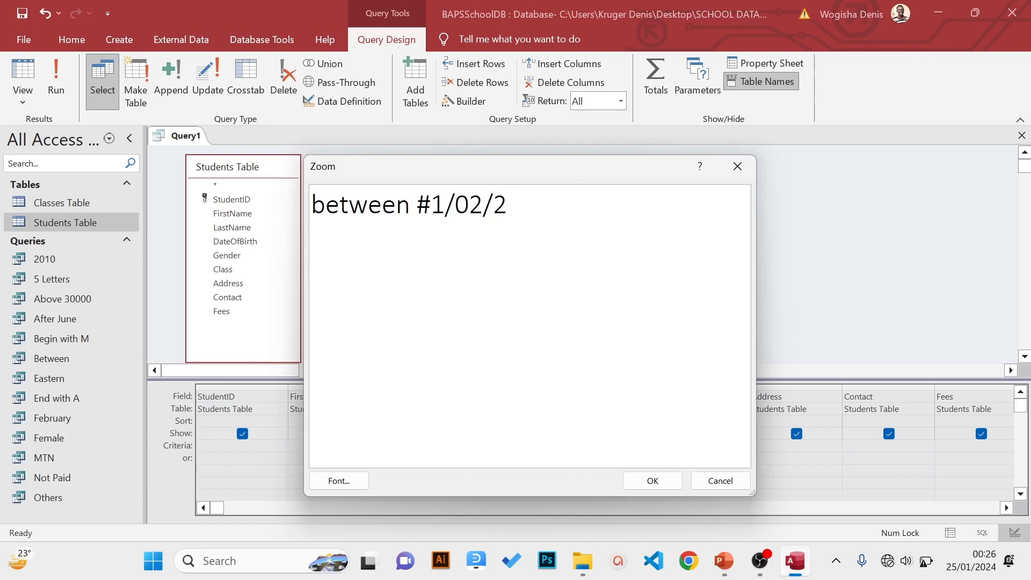
{"action": "type", "text": "010# "}
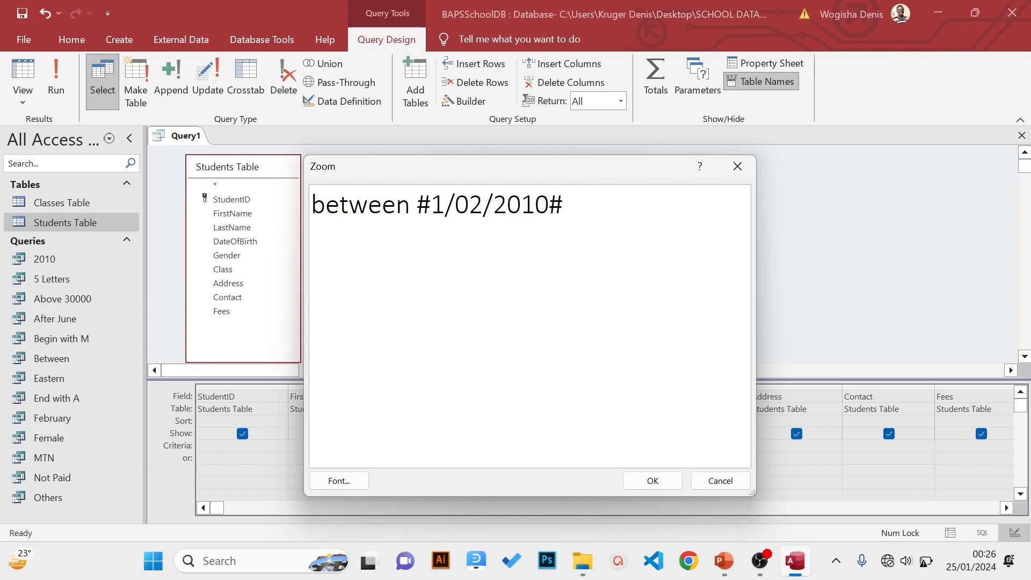
{"action": "type", "text": "and"}
{"action": "type", "text": "# 10/"}
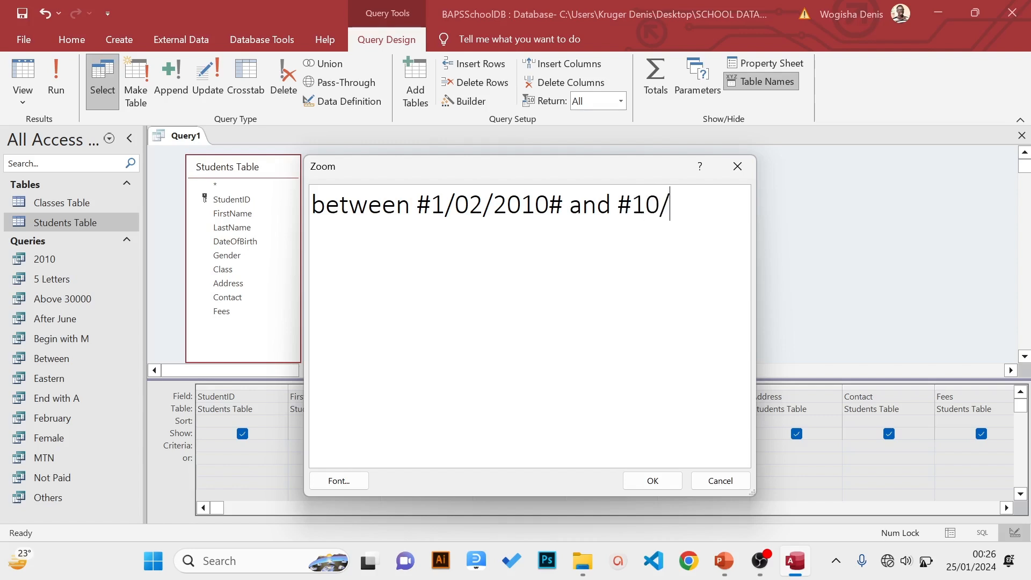
{"action": "type", "text": "02/2010"}
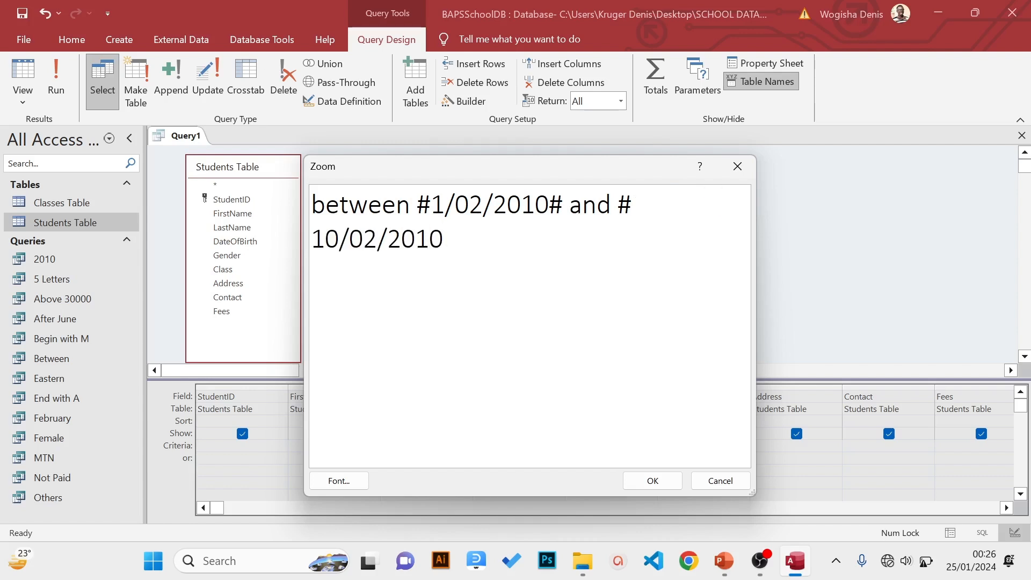
{"action": "type", "text": "#"}
{"action": "left_click_drag", "start_coordinate": [411, 205], "coordinate": [312, 205]}
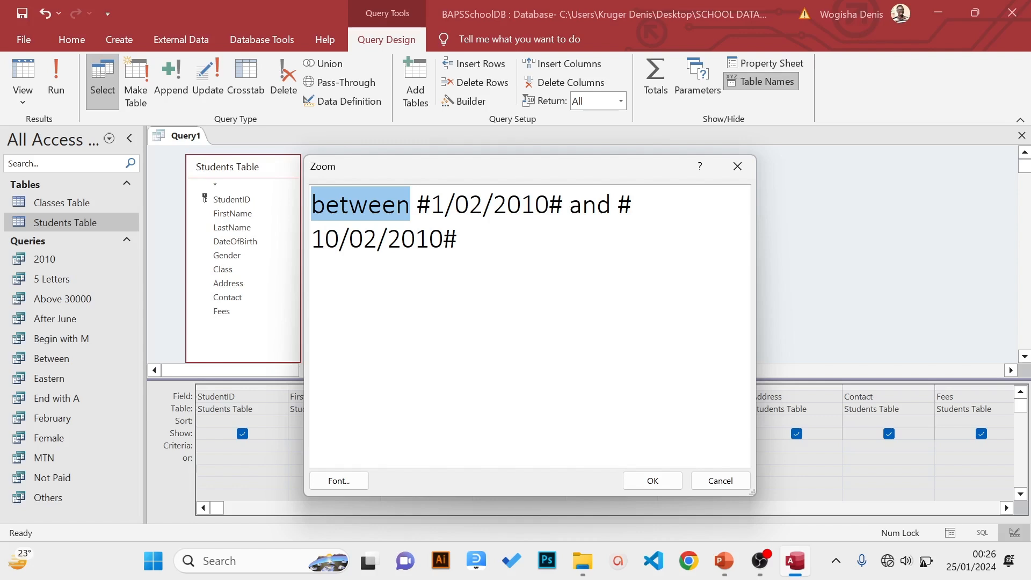
{"action": "left_click_drag", "start_coordinate": [418, 205], "coordinate": [457, 239]}
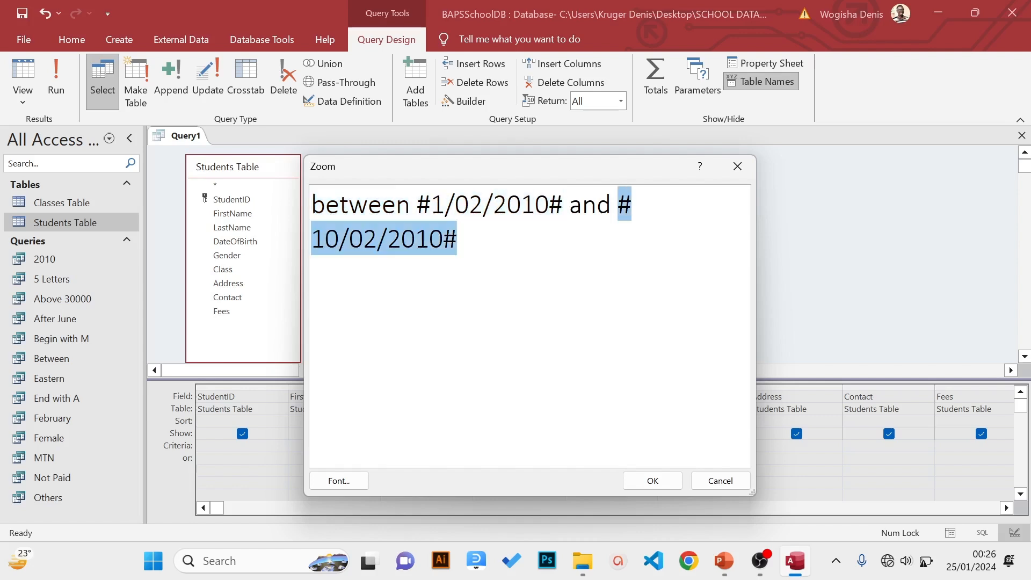
{"action": "left_click", "coordinate": [653, 481]}
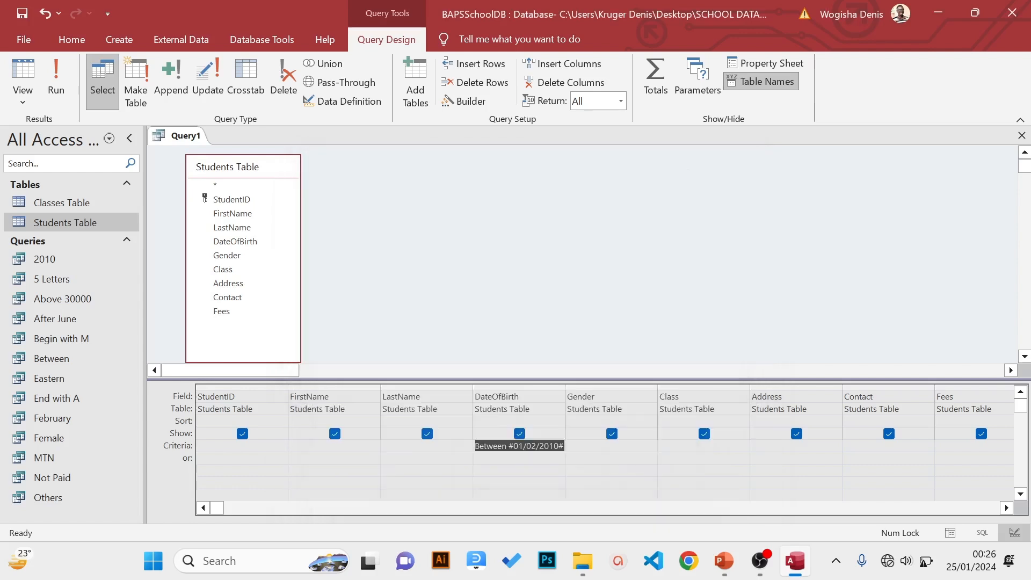
Run the query, compare it with the dates of birth in the Students Table, and close the table
{"action": "left_click", "coordinate": [65, 90]}
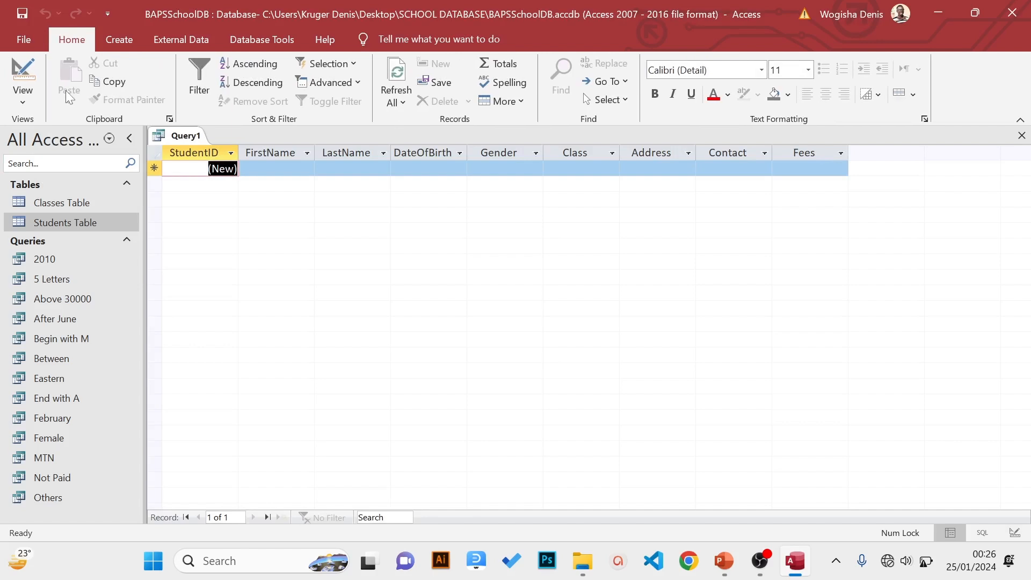
{"action": "left_click", "coordinate": [20, 102]}
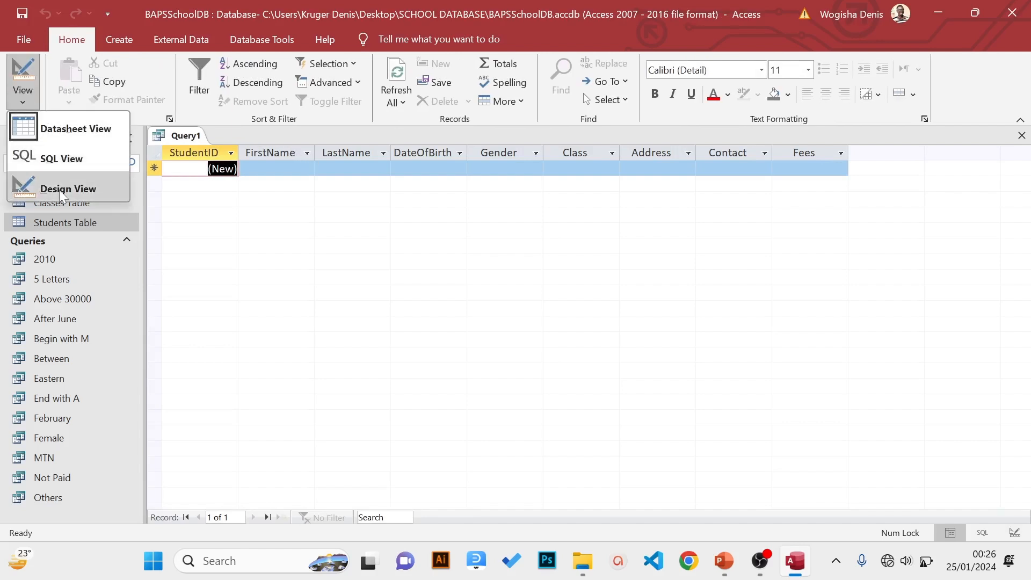
{"action": "left_click", "coordinate": [132, 244]}
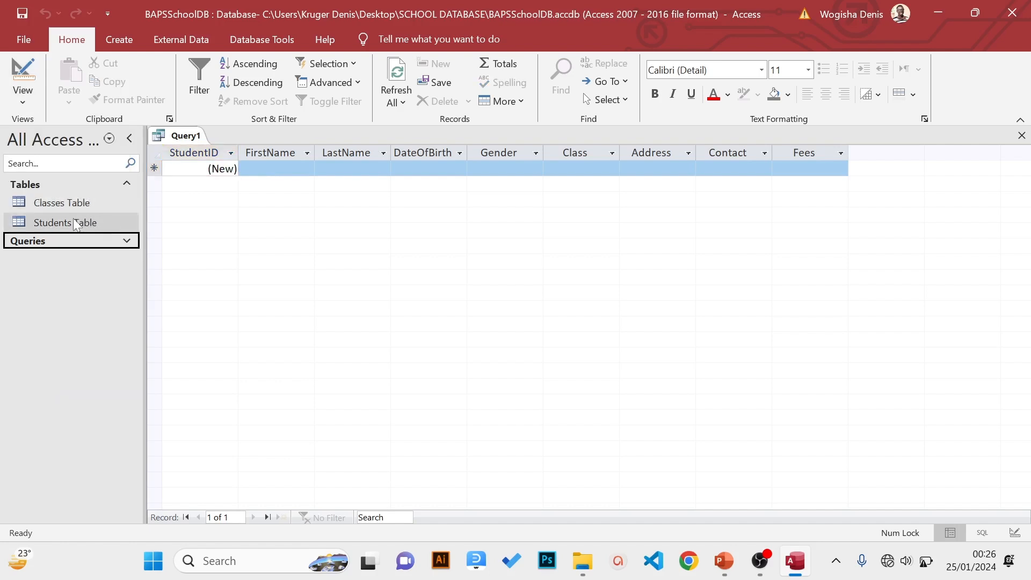
{"action": "double_click", "coordinate": [88, 226]}
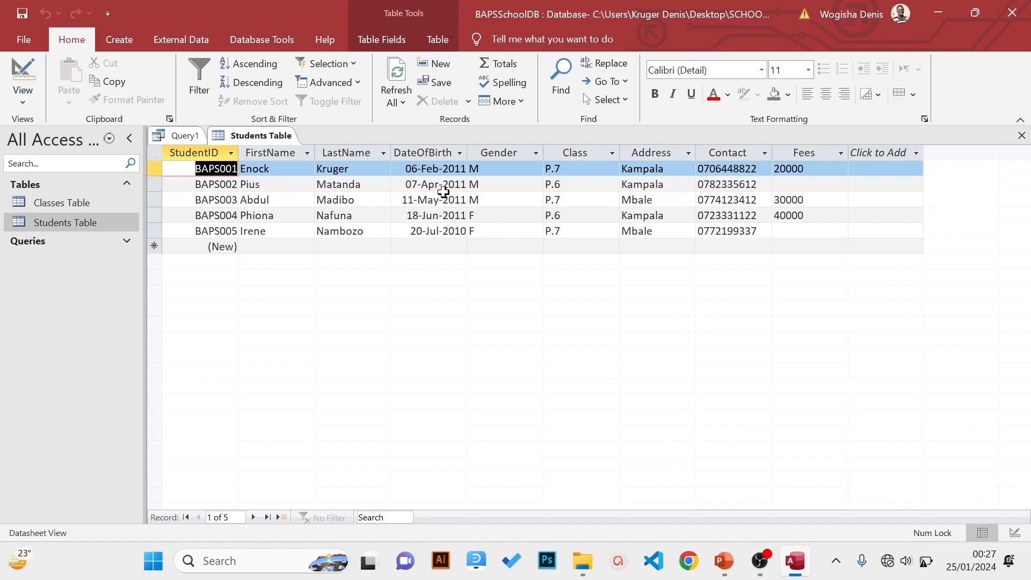
{"action": "left_click", "coordinate": [1022, 135]}
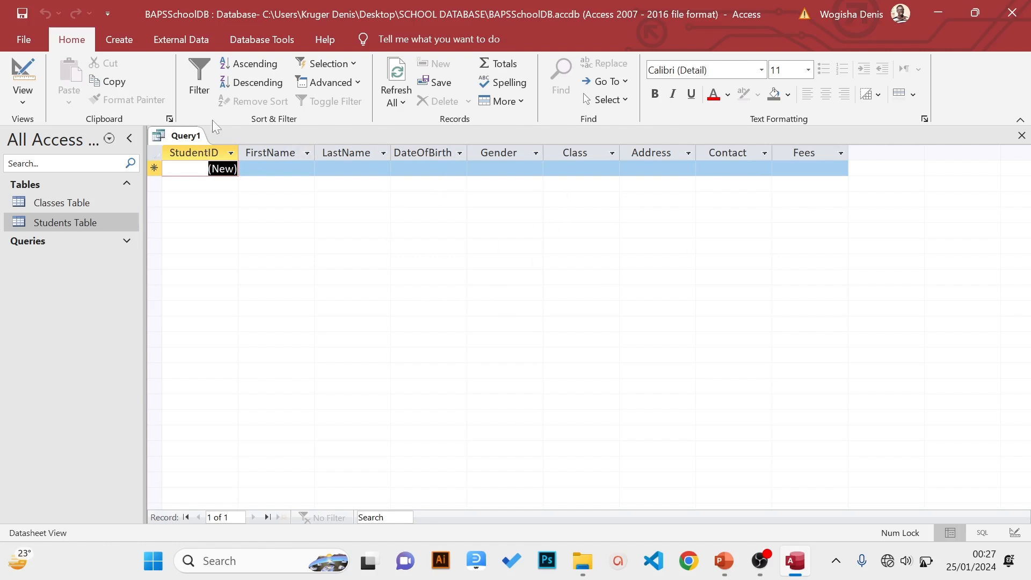
Return the query to design view, change both years in the DateOfBirth criterion to 2011, and run it
{"action": "left_click", "coordinate": [28, 101]}
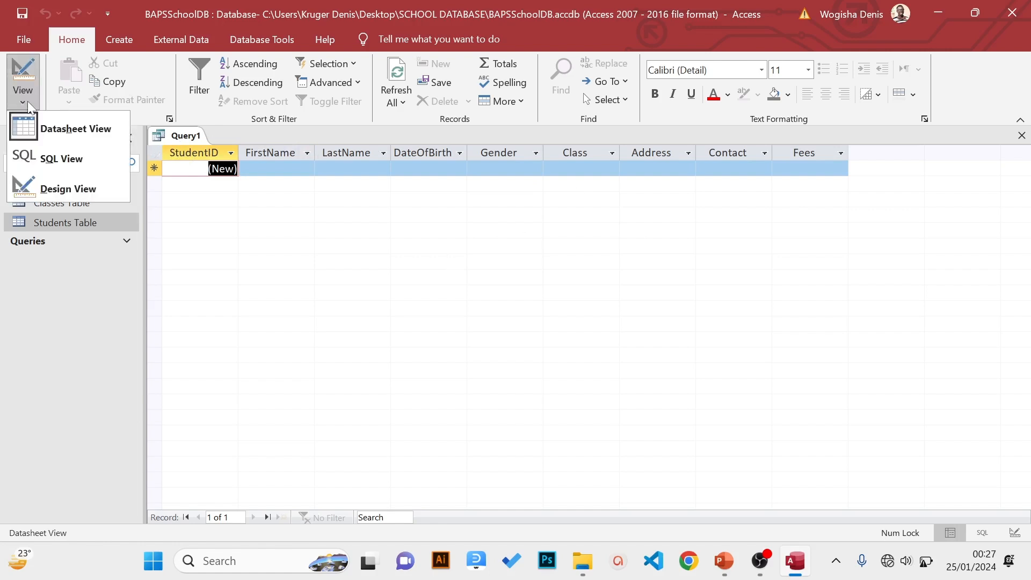
{"action": "left_click", "coordinate": [48, 189]}
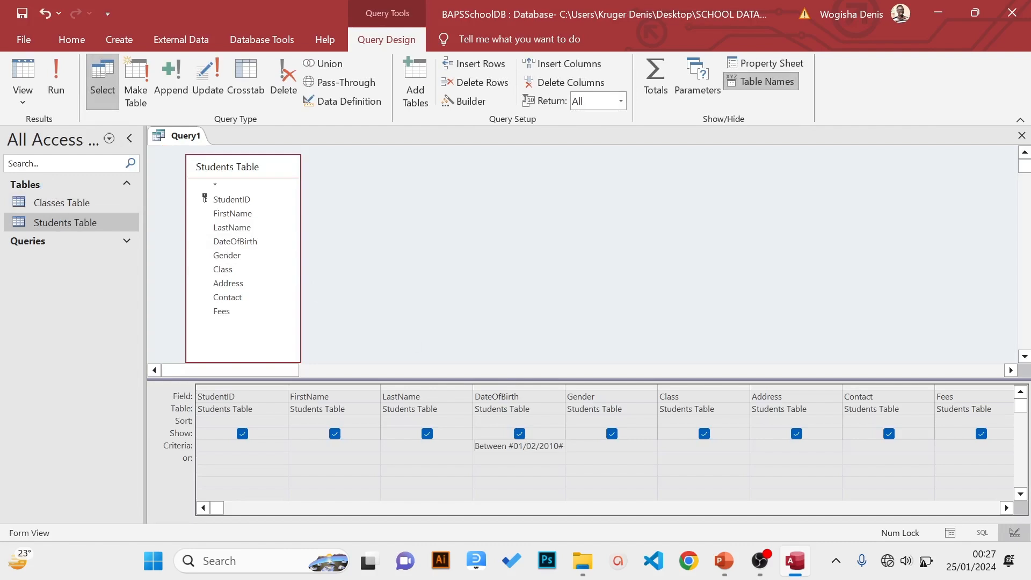
{"action": "right_click", "coordinate": [525, 446]}
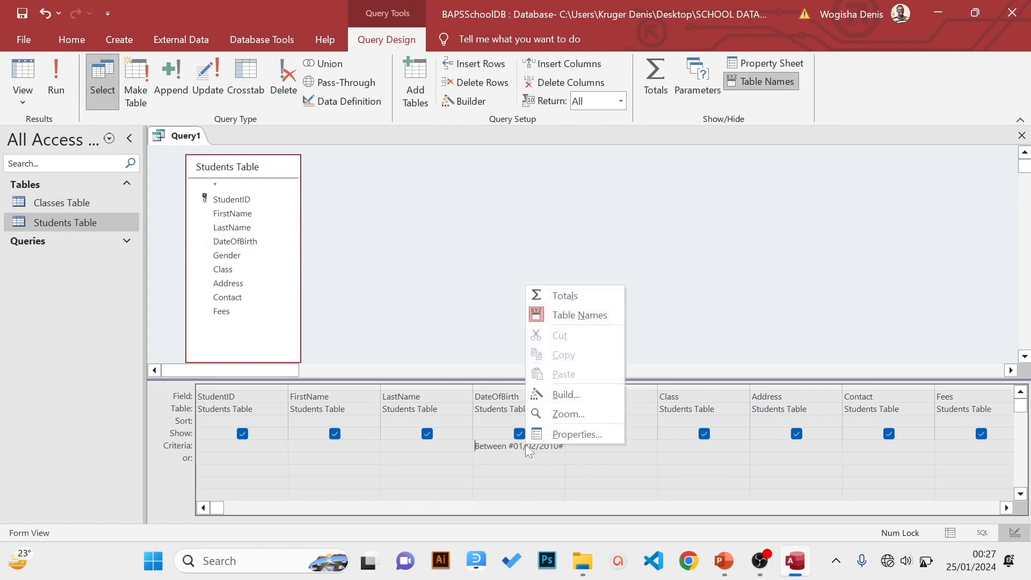
{"action": "left_click", "coordinate": [556, 414]}
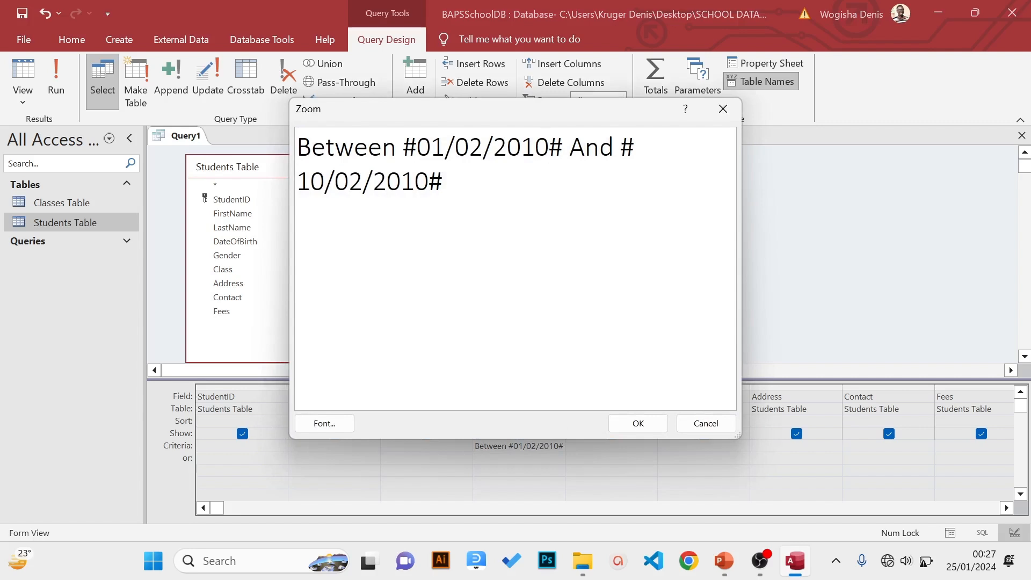
{"action": "key", "text": "BackSpace"}
{"action": "type", "text": "1"}
{"action": "key", "text": "BackSpace"}
{"action": "type", "text": "1"}
{"action": "left_click", "coordinate": [638, 424]}
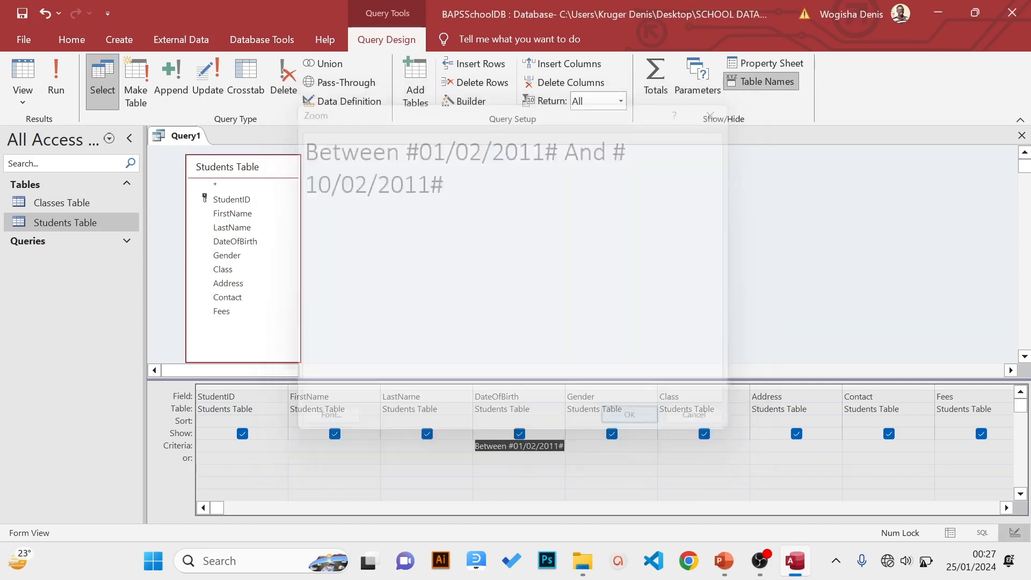
{"action": "left_click", "coordinate": [57, 91]}
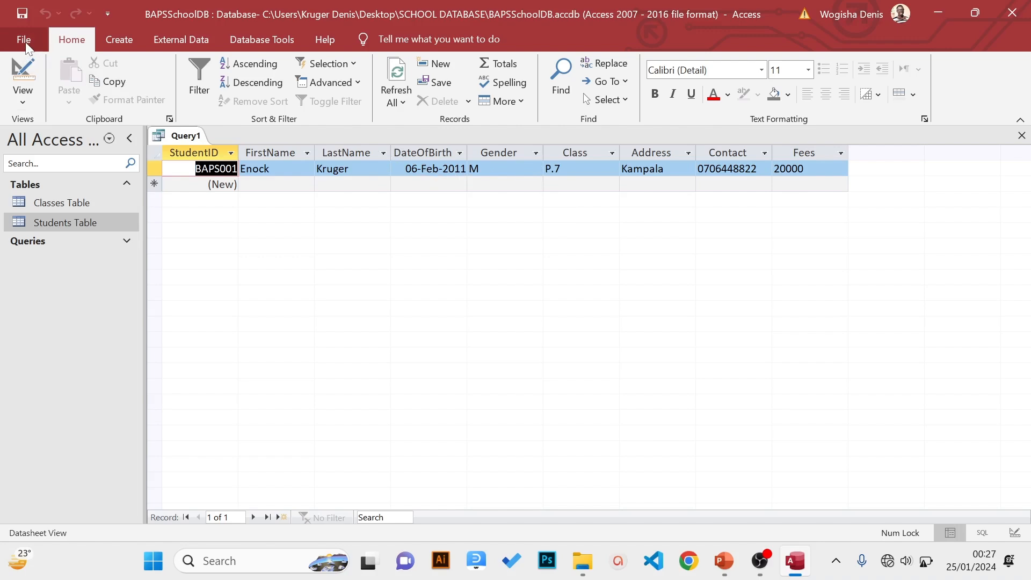
Check the required query name on the PowerPoint slide, save the query as Feb Btn, and close it
{"action": "left_click", "coordinate": [693, 520]}
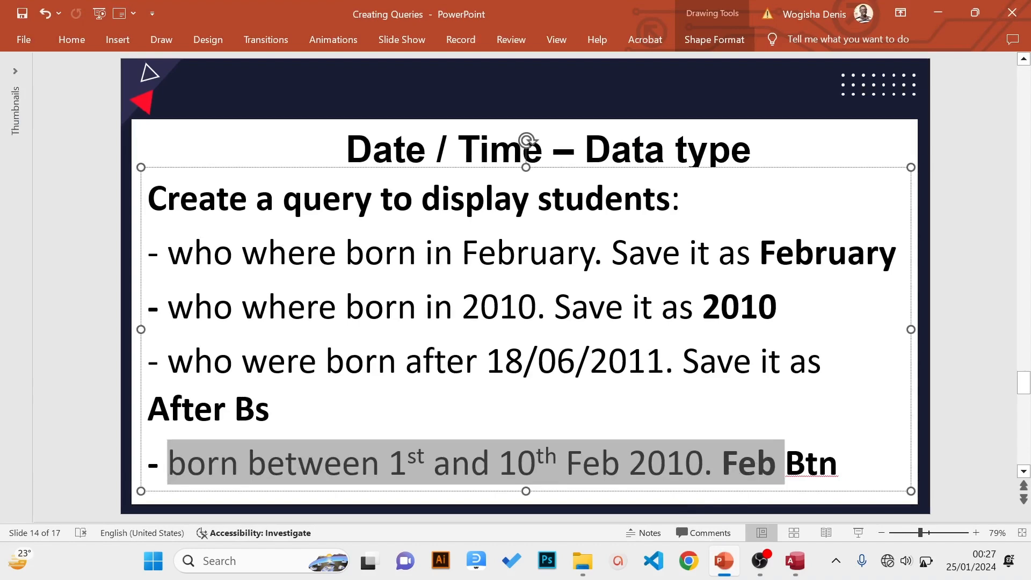
{"action": "left_click", "coordinate": [937, 13]}
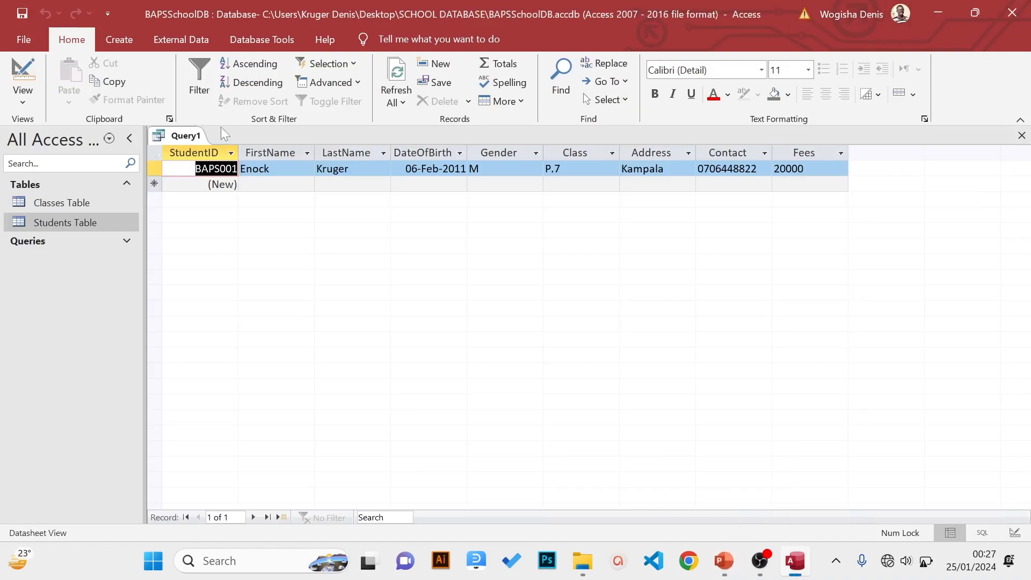
{"action": "left_click", "coordinate": [24, 39]}
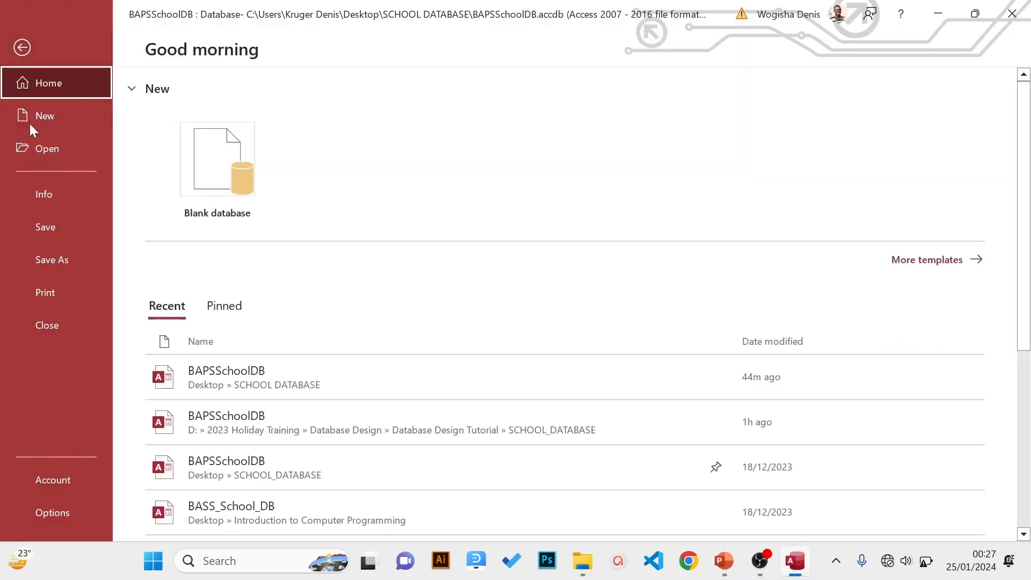
{"action": "left_click", "coordinate": [45, 230]}
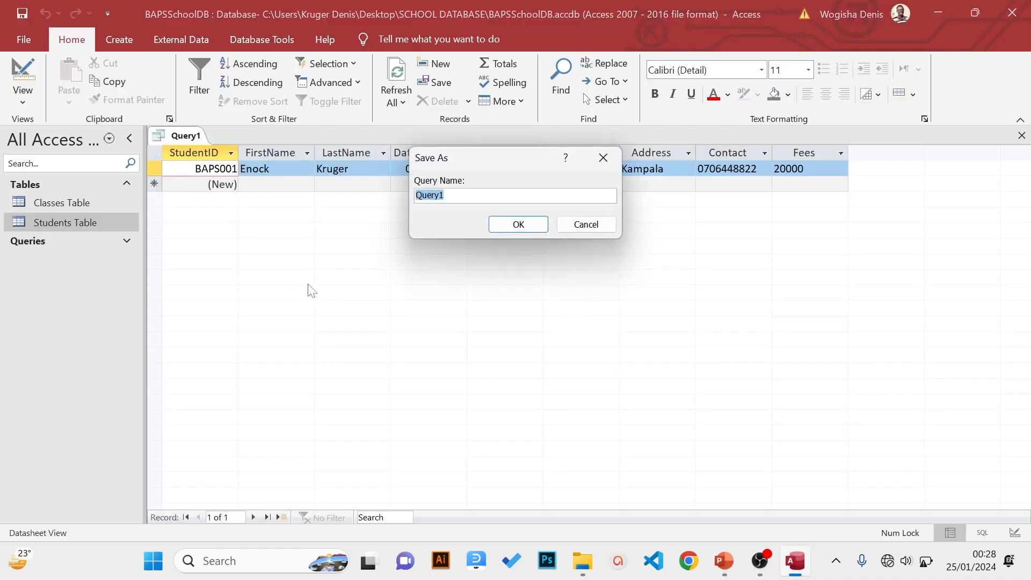
{"action": "type", "text": "Feb Btn"}
{"action": "left_click", "coordinate": [535, 225]}
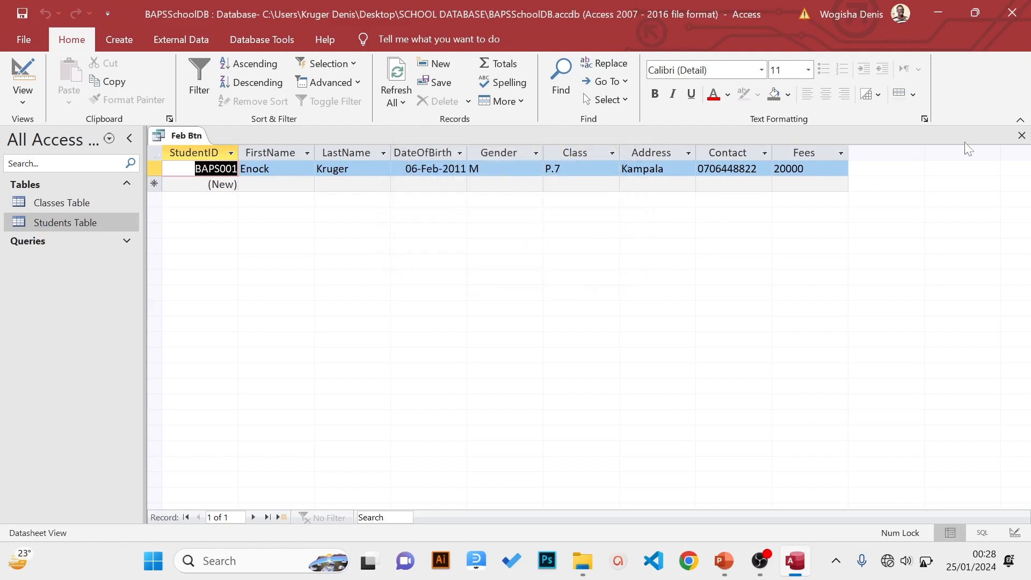
{"action": "left_click", "coordinate": [1023, 136]}
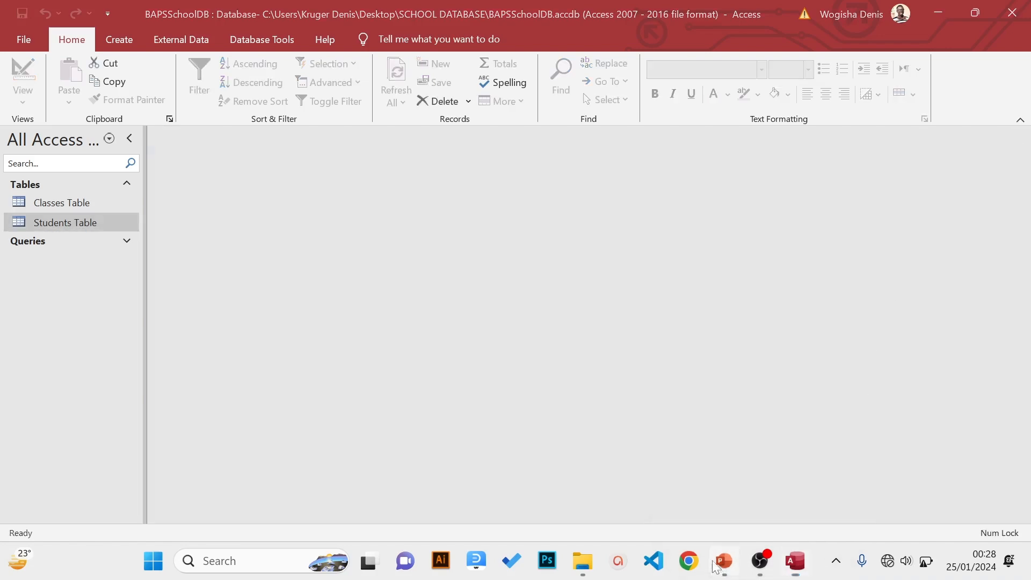
Switch to PowerPoint, review the earlier query task slides, and go to slide 15 on calculating student age and fees
{"action": "left_click", "coordinate": [724, 561]}
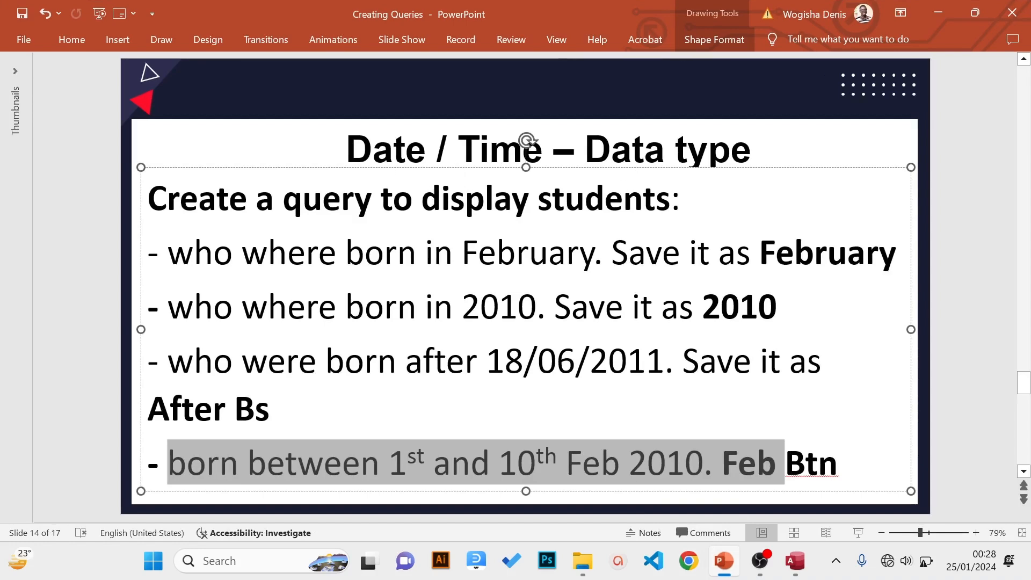
{"action": "key", "text": "Page_Up"}
{"action": "key", "text": "Page_Up"}
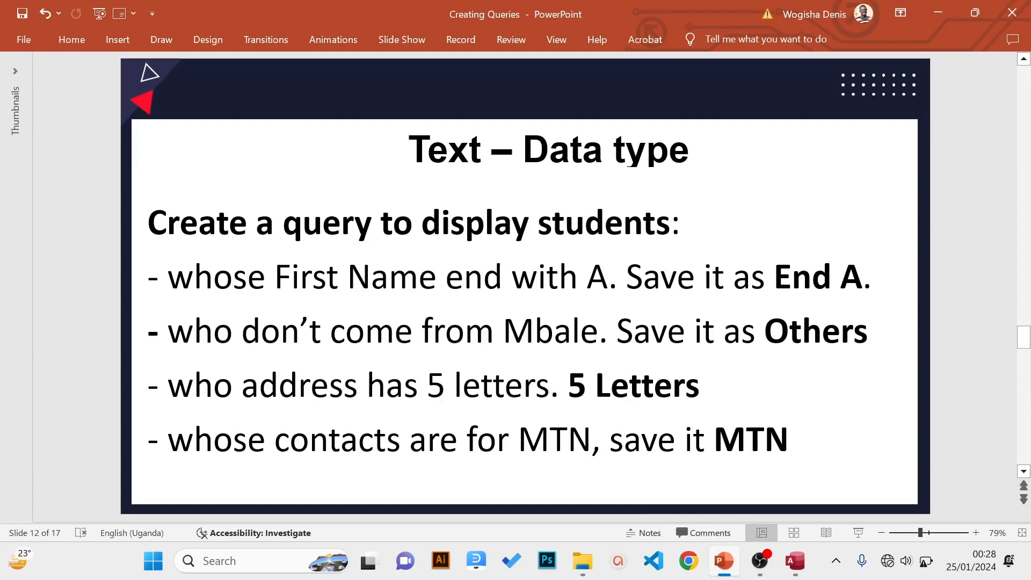
{"action": "key", "text": "Page_Down"}
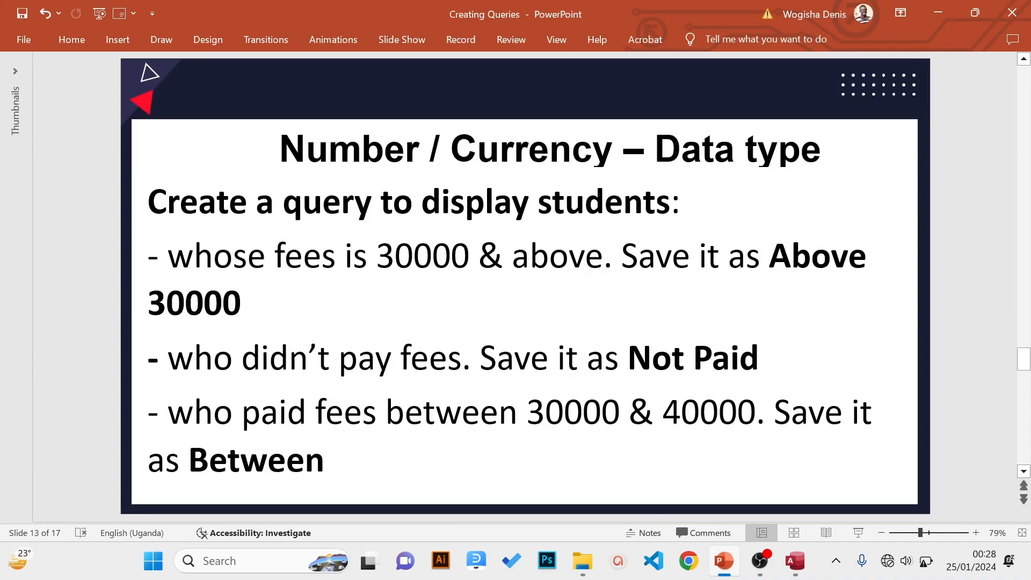
{"action": "key", "text": "Page_Down"}
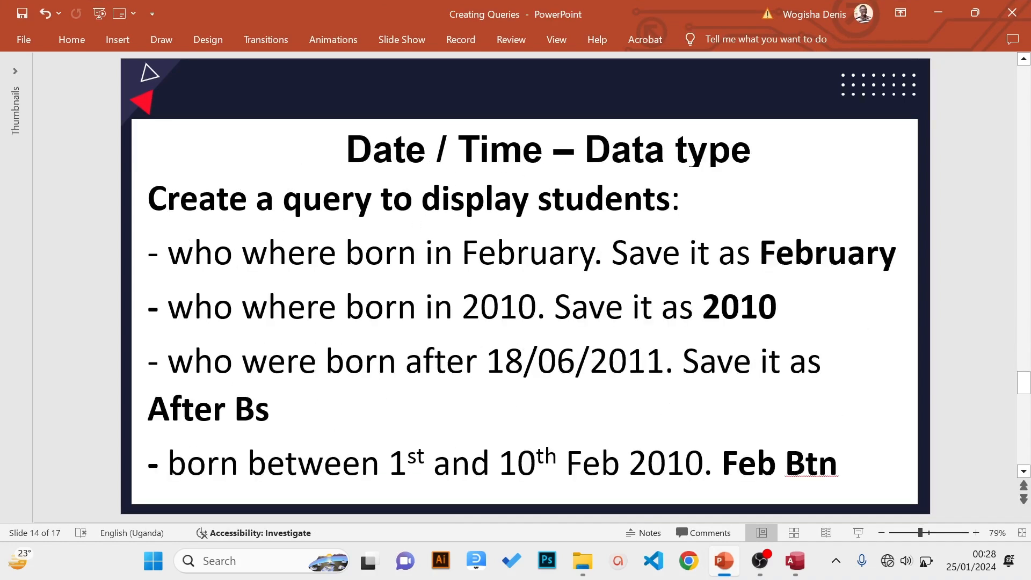
{"action": "key", "text": "Page_Down"}
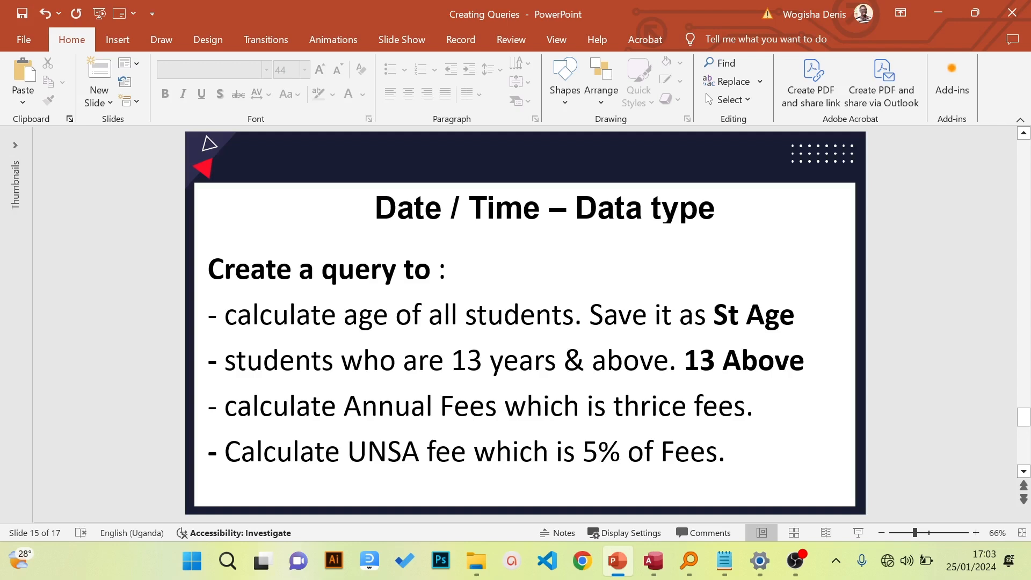
Highlight the slide's task on calculating the age of all students and saving the query as St Age
{"action": "left_click", "coordinate": [800, 314]}
{"action": "key", "text": "ctrl+shift+Left"}
{"action": "key", "text": "ctrl+shift+Left"}
{"action": "key", "text": "ctrl+shift+Left"}
{"action": "key", "text": "ctrl+shift+Left"}
{"action": "key", "text": "ctrl+shift+Left"}
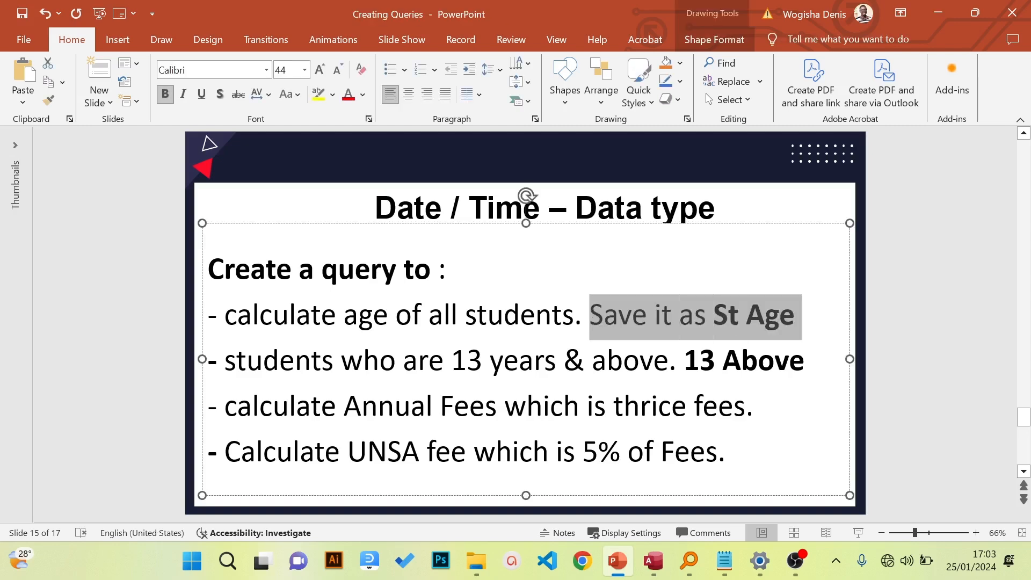
{"action": "key", "text": "ctrl+shift+Left"}
{"action": "key", "text": "ctrl+shift+Left"}
{"action": "key", "text": "ctrl+shift+Left"}
{"action": "key", "text": "ctrl+shift+Left"}
{"action": "key", "text": "ctrl+shift+Left"}
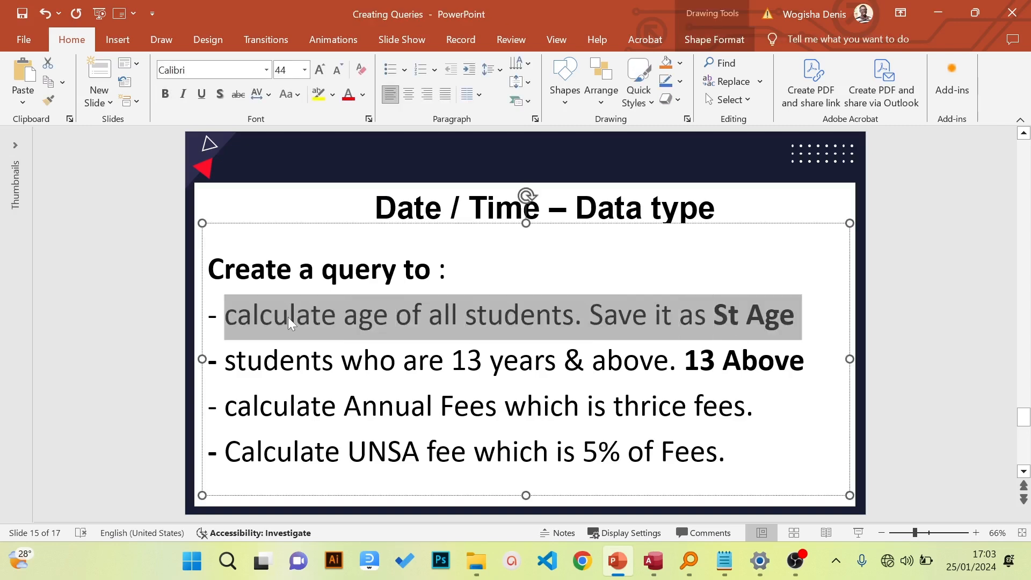
Switch to Access and create a new query in design view based on the Students Table
{"action": "mouse_move", "coordinate": [650, 560]}
{"action": "left_click", "coordinate": [607, 482]}
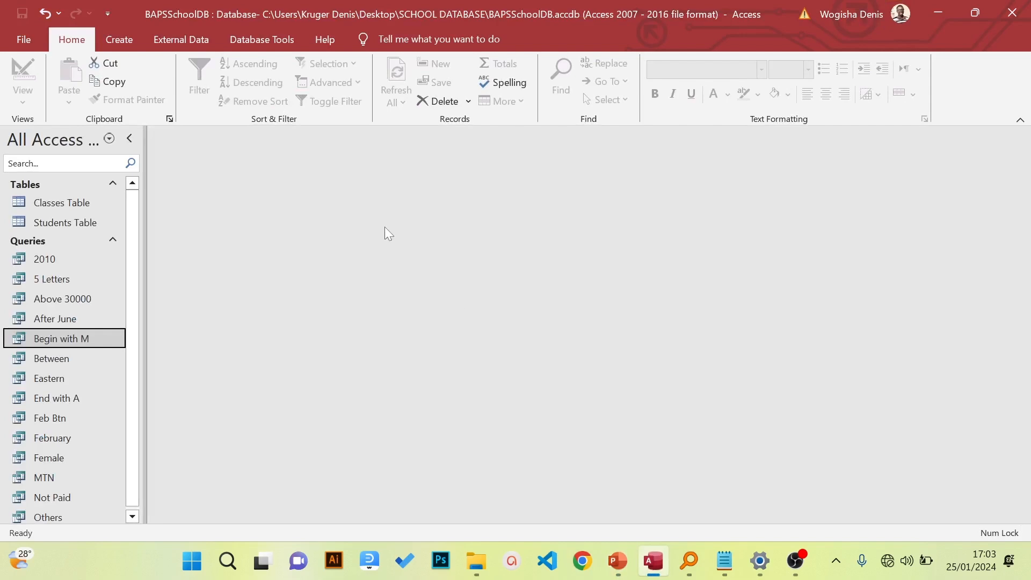
{"action": "left_click", "coordinate": [127, 42]}
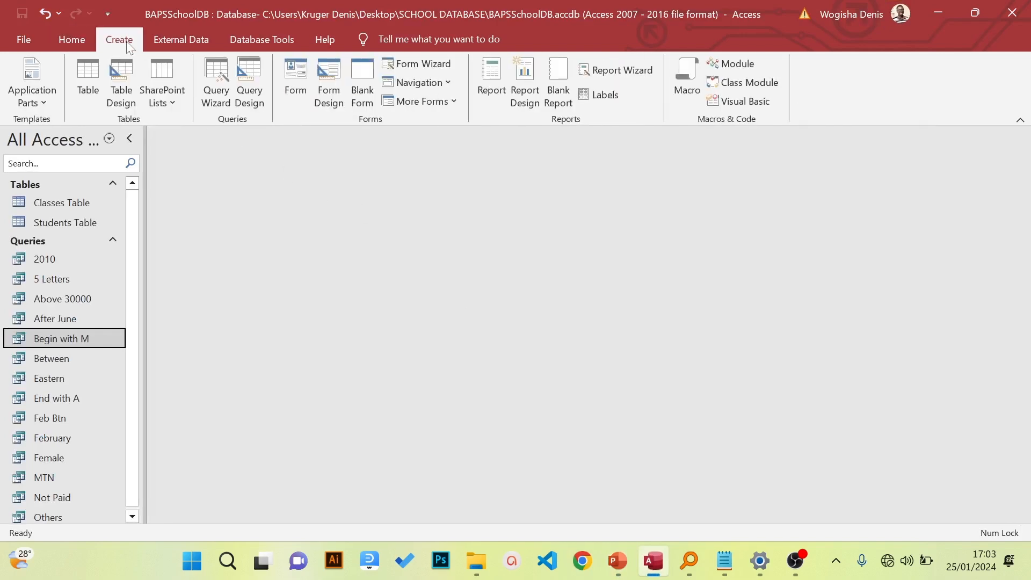
{"action": "left_click", "coordinate": [248, 94]}
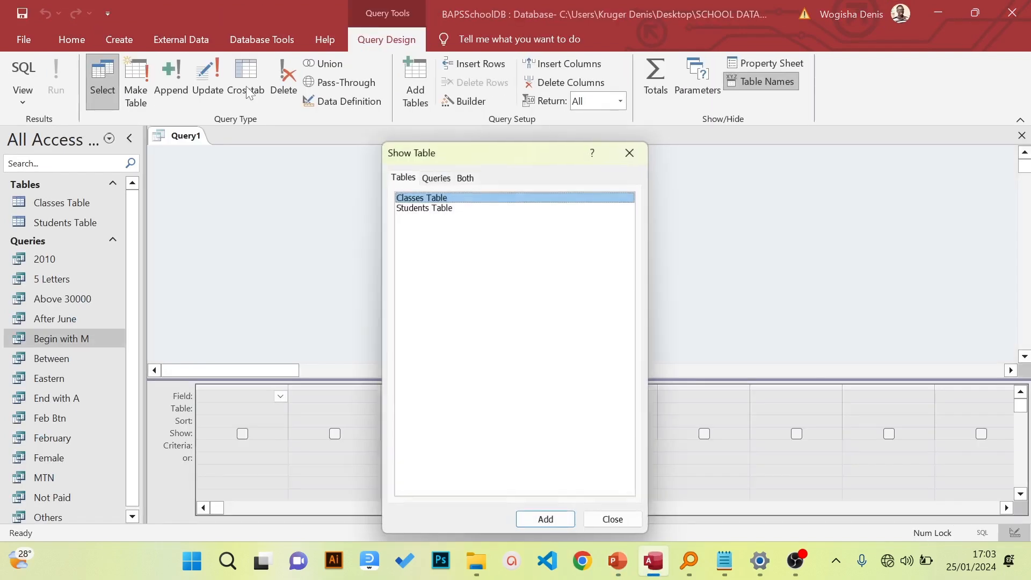
{"action": "left_click", "coordinate": [421, 209]}
{"action": "left_click", "coordinate": [524, 523]}
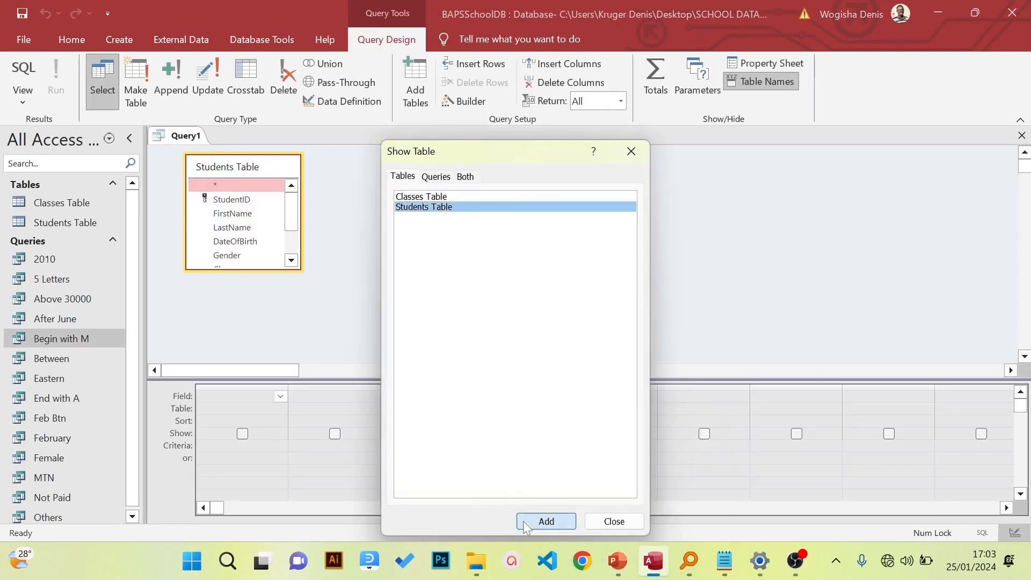
{"action": "left_click", "coordinate": [613, 522]}
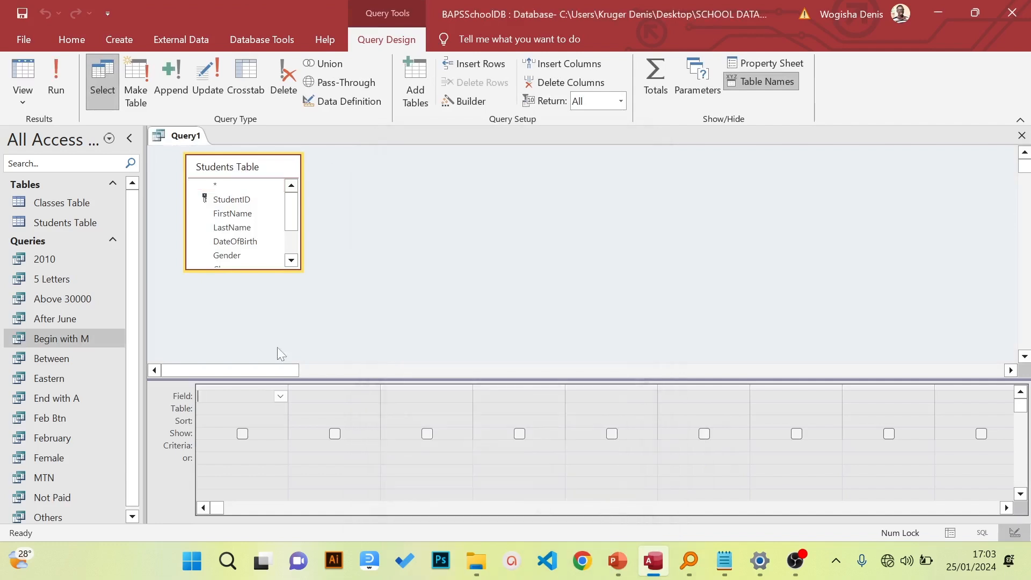
Enlarge the Students Table field list and add all its fields from StudentID to Fees to the query grid
{"action": "left_click_drag", "start_coordinate": [241, 267], "coordinate": [262, 349]}
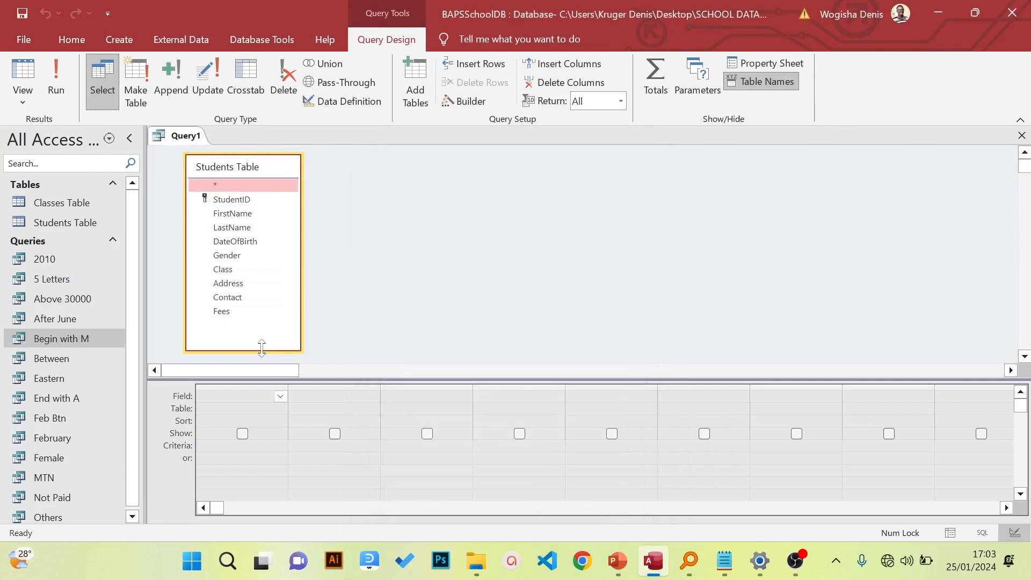
{"action": "left_click", "coordinate": [230, 200]}
{"action": "left_click", "coordinate": [241, 311], "text": "shift"}
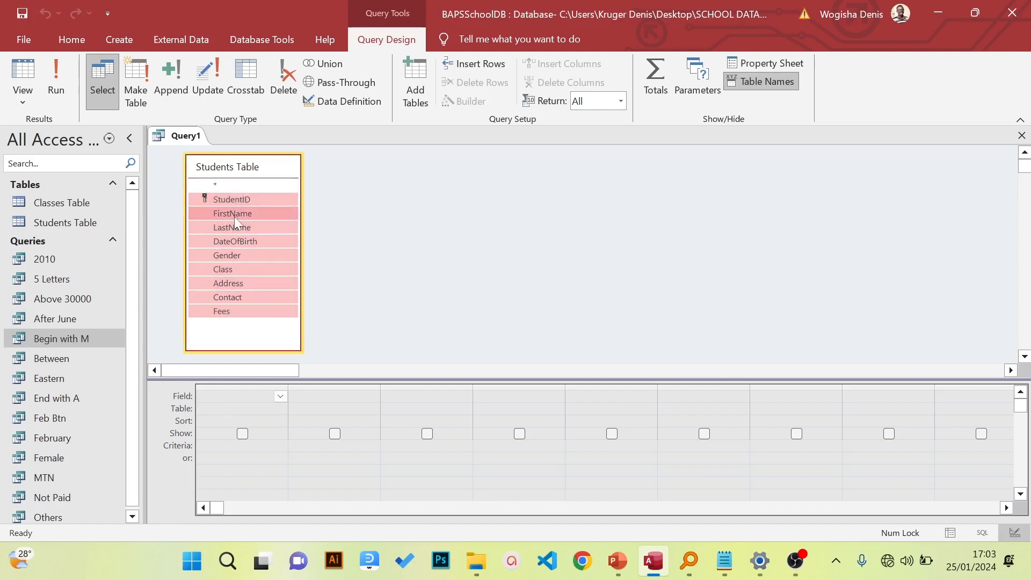
{"action": "left_click_drag", "start_coordinate": [234, 216], "coordinate": [220, 403]}
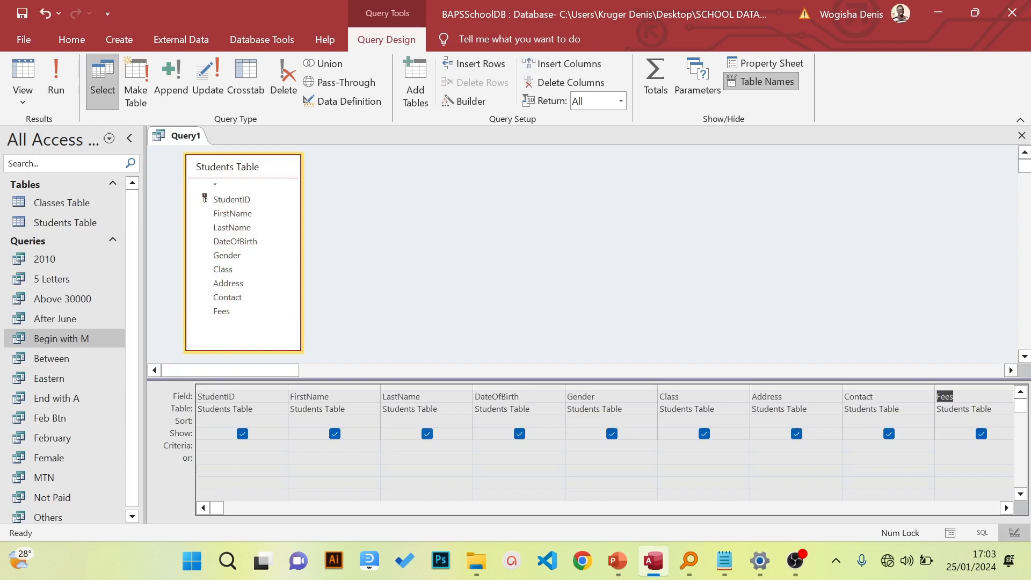
In the empty column after Fees, enter the calculated field Age:DateDiff("yyyy",[DateOfBirth],Date()) using the Zoom editor
{"action": "left_click", "coordinate": [1006, 510]}
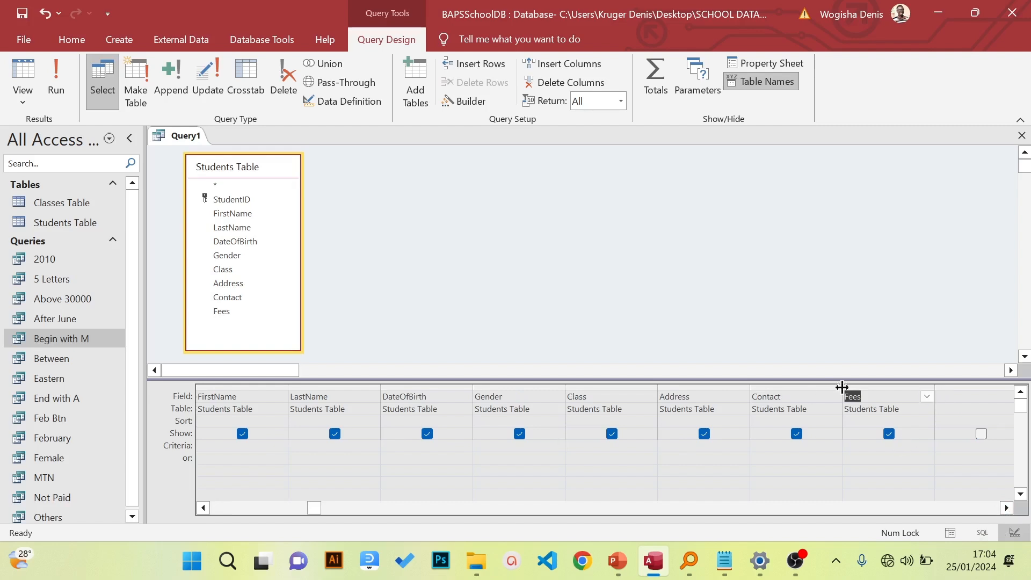
{"action": "left_click", "coordinate": [1006, 508]}
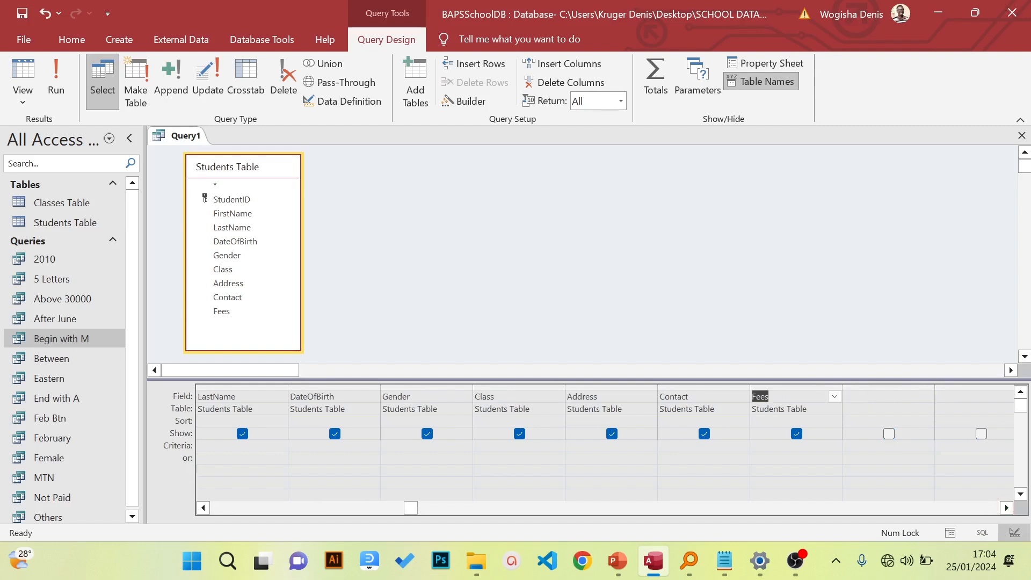
{"action": "left_click", "coordinate": [928, 397]}
{"action": "right_click", "coordinate": [866, 395]}
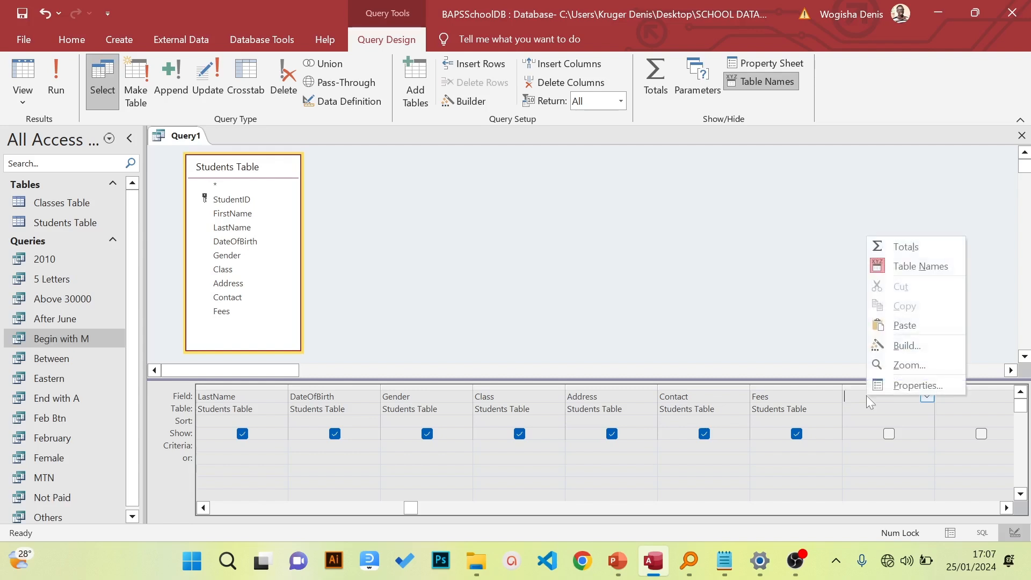
{"action": "left_click", "coordinate": [881, 363]}
{"action": "left_click_drag", "start_coordinate": [390, 179], "coordinate": [454, 163]}
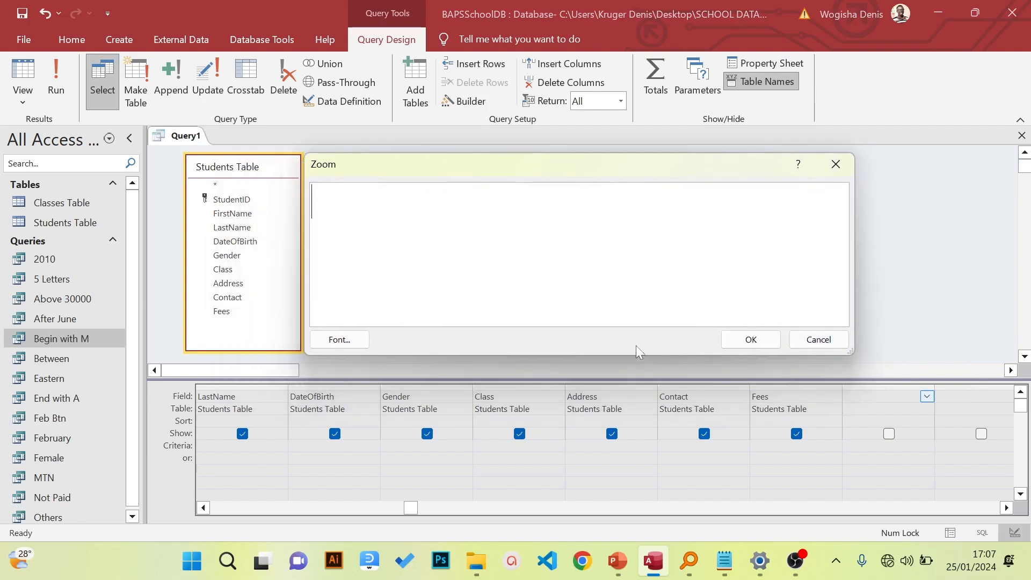
{"action": "type", "text": "Age:"}
{"action": "type", "text": "Date"}
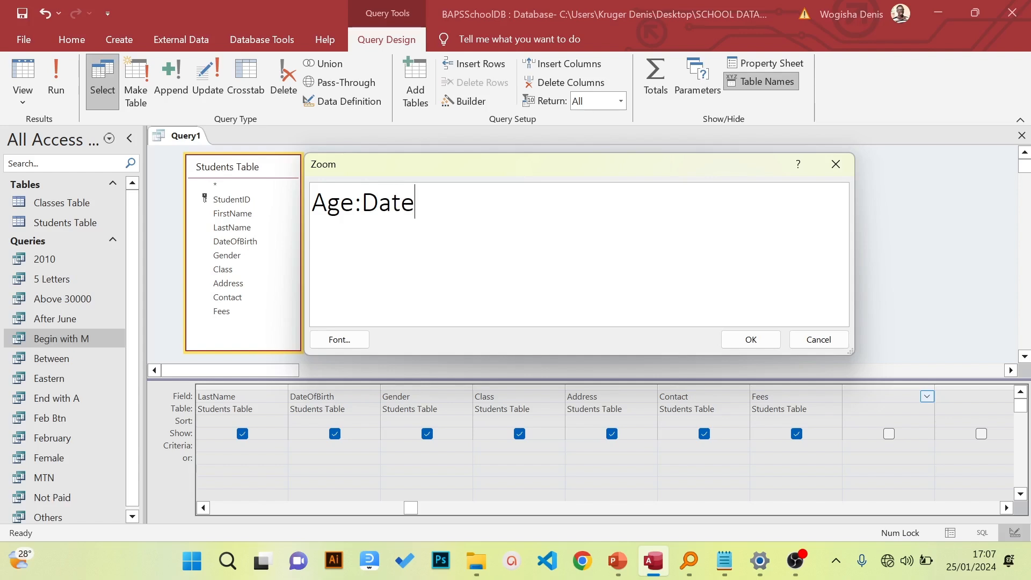
{"action": "type", "text": "Diff(\"yy"}
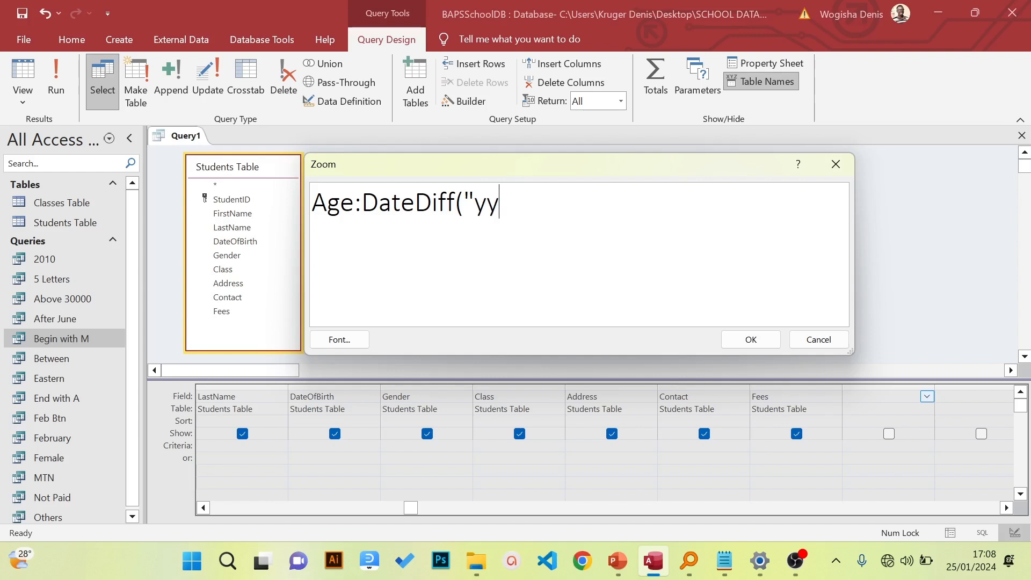
{"action": "type", "text": "yy\","}
{"action": "type", "text": "[Date"}
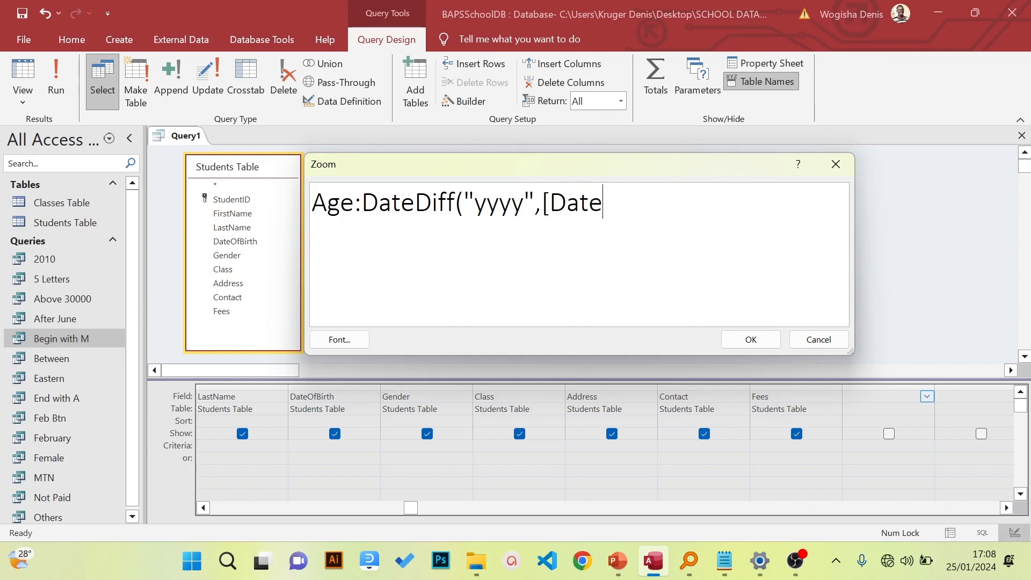
{"action": "type", "text": "OfBirth"}
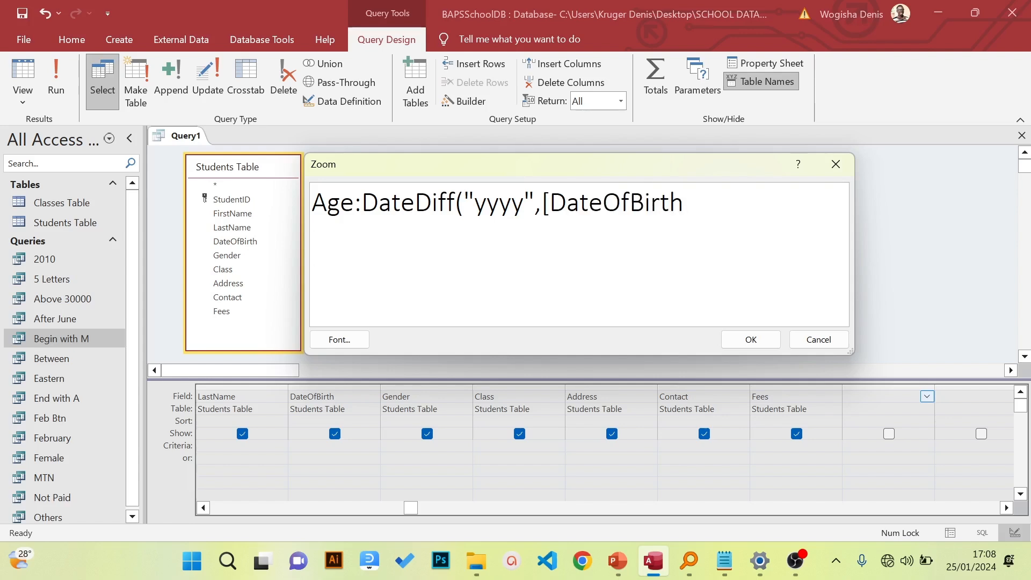
{"action": "type", "text": "]"}
{"action": "key", "text": "BackSpace"}
{"action": "type", "text": "]"}
{"action": "type", "text": ","}
{"action": "type", "text": "Date"}
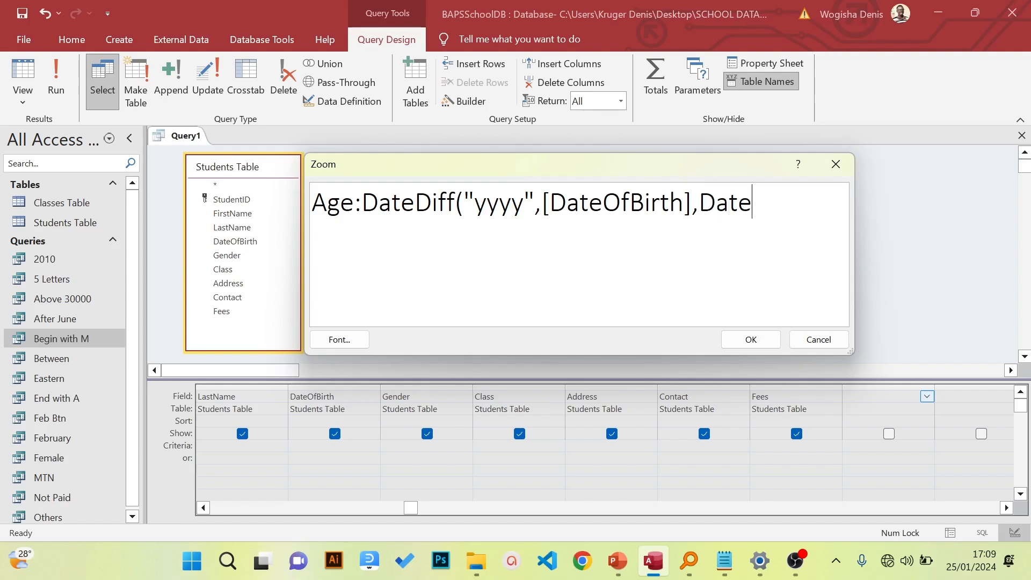
{"action": "type", "text": "()"}
{"action": "type", "text": ")"}
{"action": "left_click", "coordinate": [751, 340]}
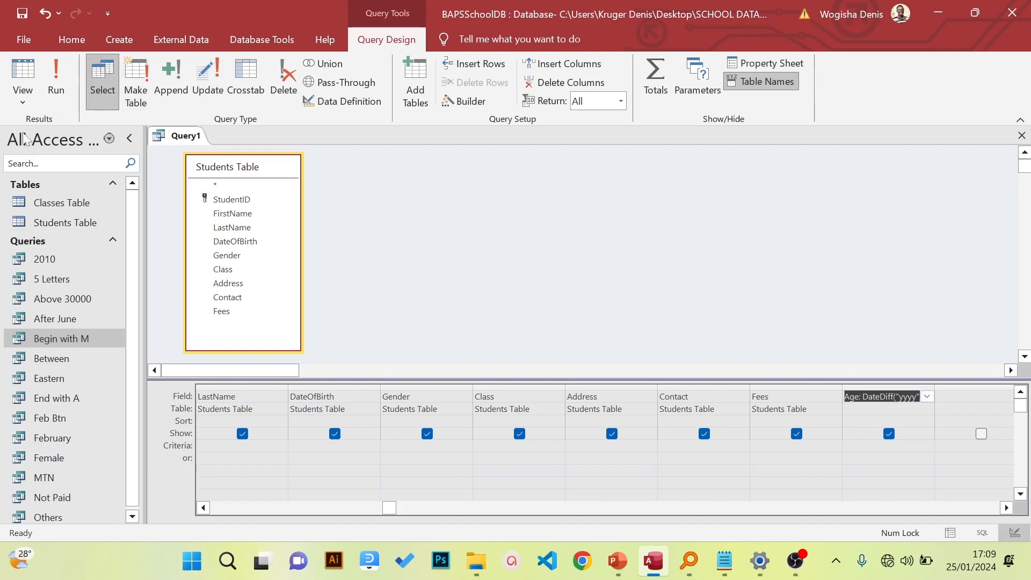
Run the query and save it as Age
{"action": "left_click", "coordinate": [63, 88]}
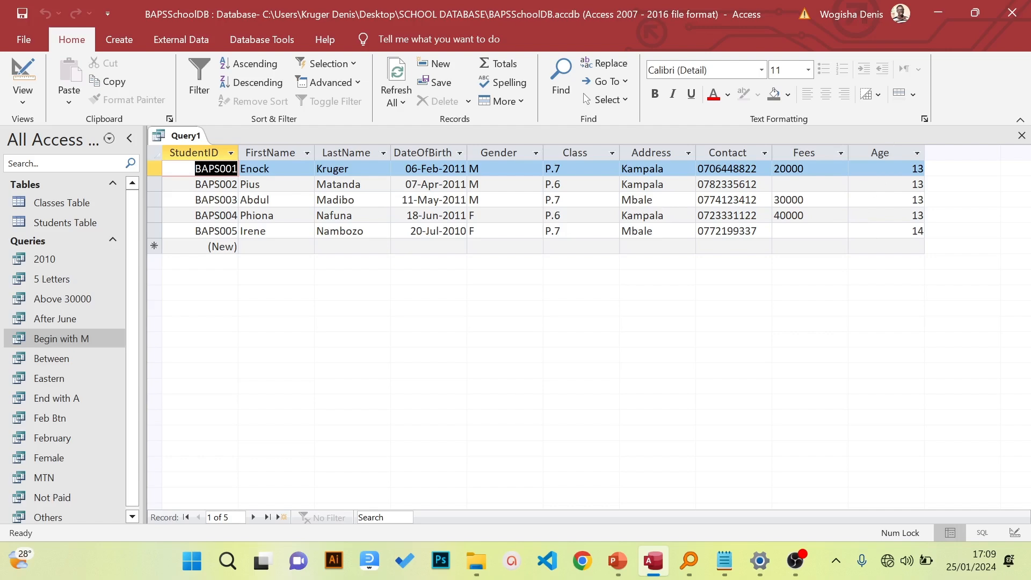
{"action": "left_click", "coordinate": [26, 44]}
{"action": "left_click", "coordinate": [54, 224]}
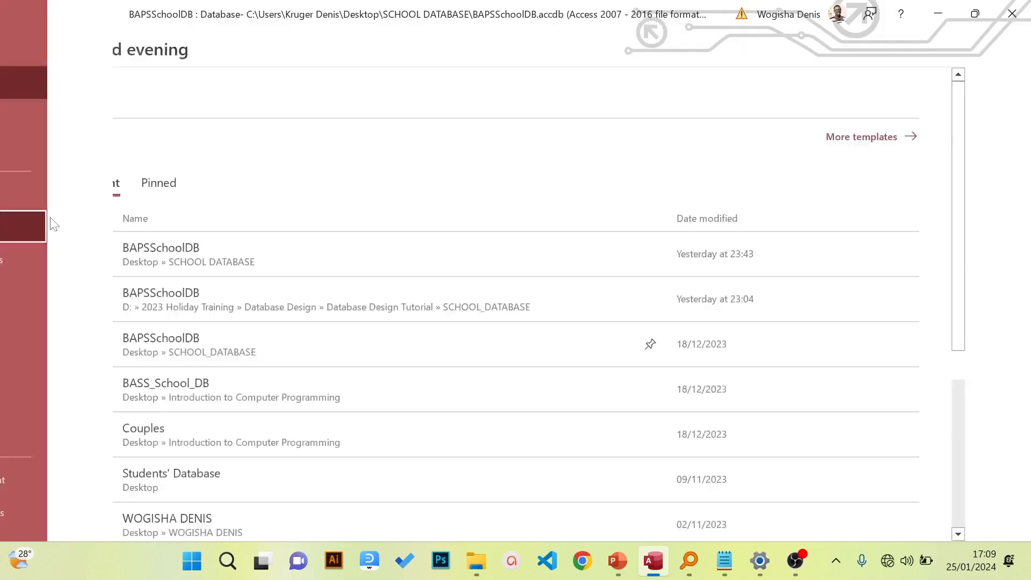
{"action": "type", "text": "Age"}
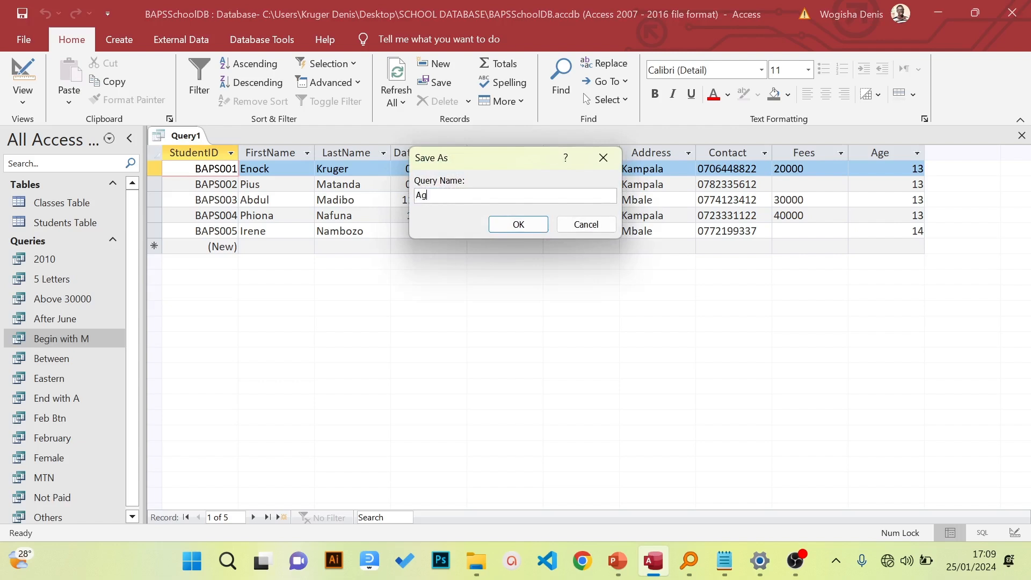
{"action": "left_click", "coordinate": [518, 224]}
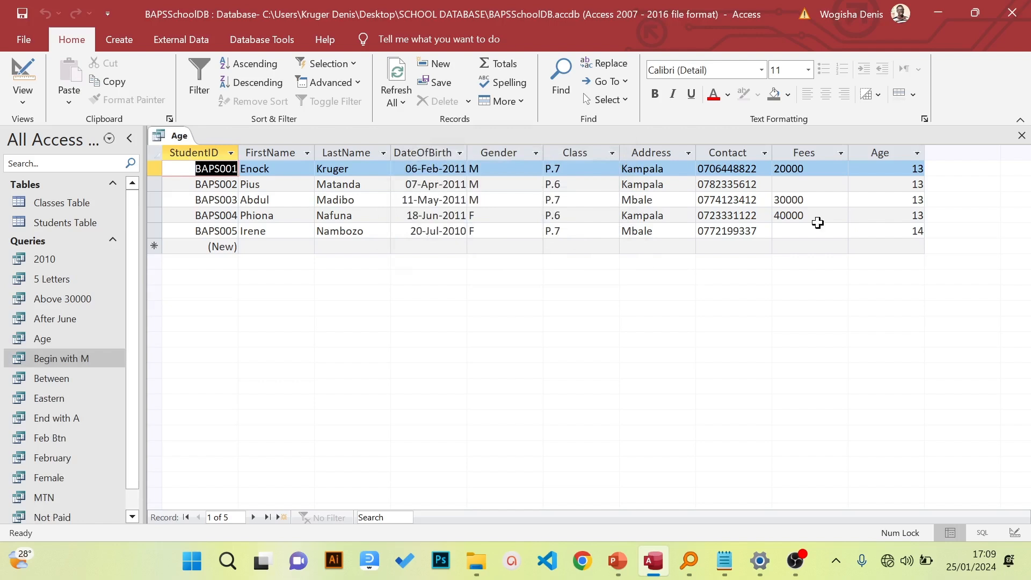
Return the Age query to design view and examine the name and DateDiff function of its calculated field in enlarged view
{"action": "left_click", "coordinate": [23, 96]}
{"action": "left_click", "coordinate": [50, 187]}
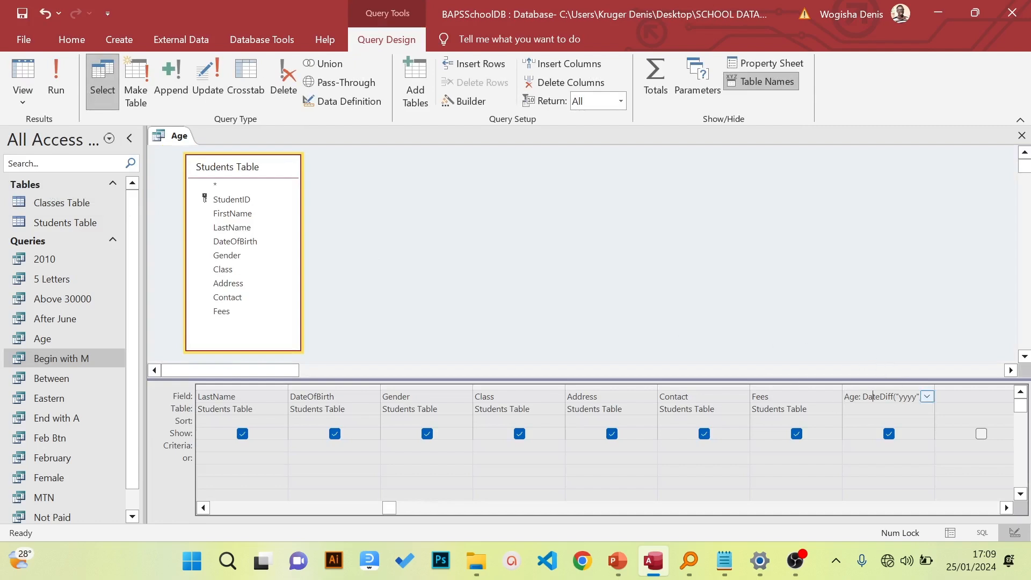
{"action": "right_click", "coordinate": [884, 397]}
{"action": "left_click", "coordinate": [914, 370]}
{"action": "left_click_drag", "start_coordinate": [291, 217], "coordinate": [249, 218]}
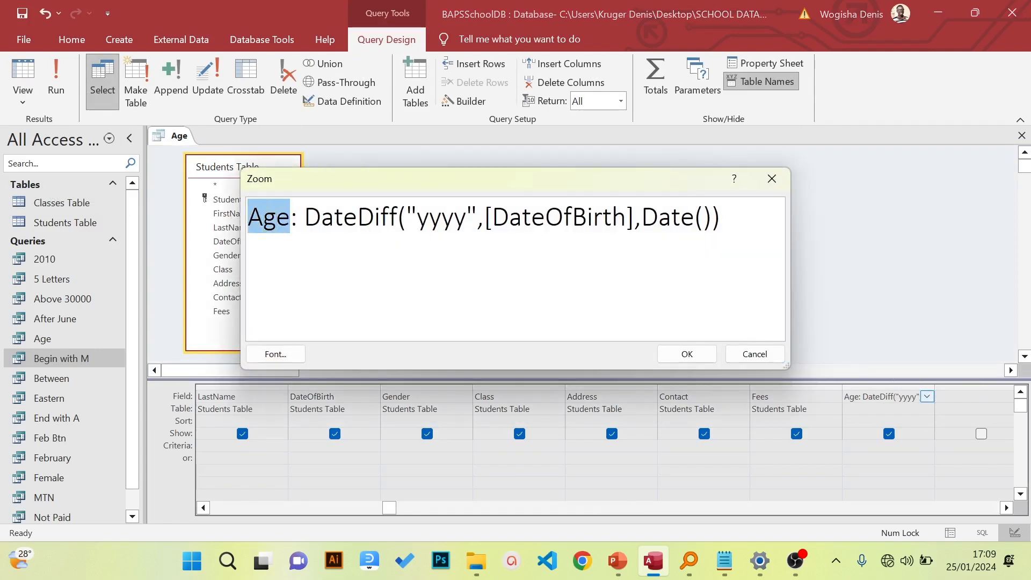
{"action": "left_click_drag", "start_coordinate": [291, 217], "coordinate": [398, 217]}
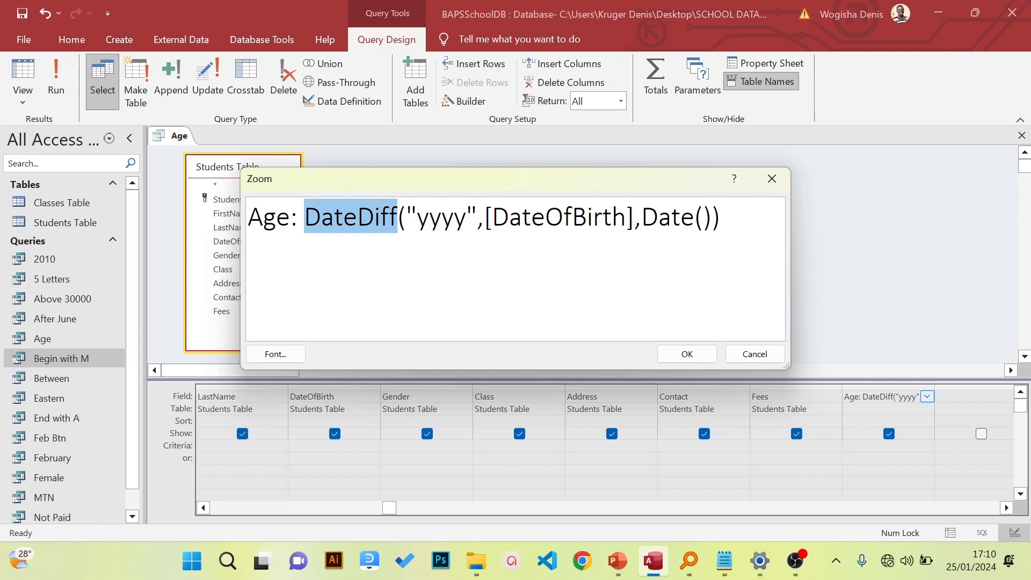
{"action": "left_click", "coordinate": [687, 354]}
Run the Age query again and close it, saving the changes to its design
{"action": "left_click", "coordinate": [56, 81]}
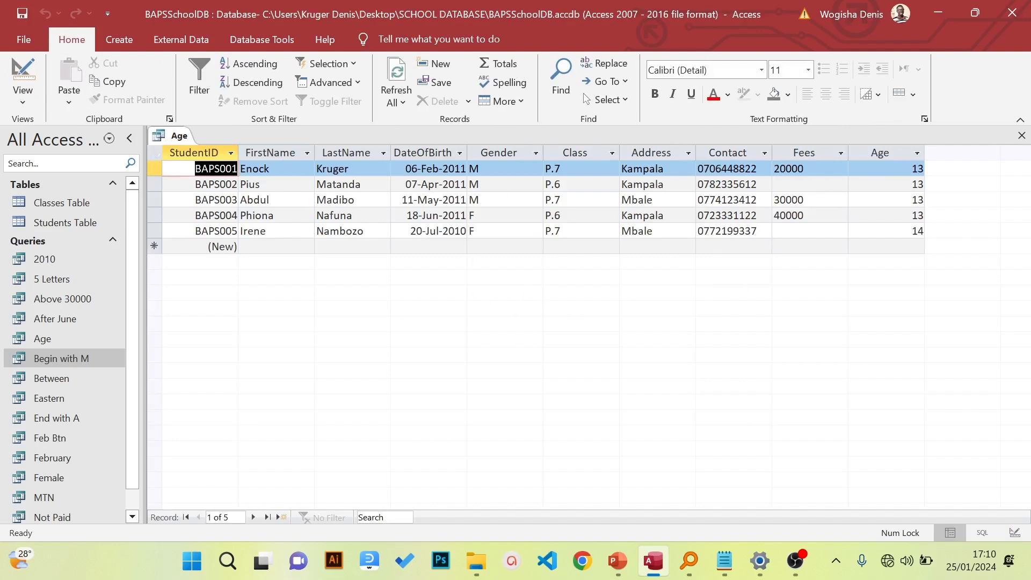
{"action": "left_click", "coordinate": [1022, 135]}
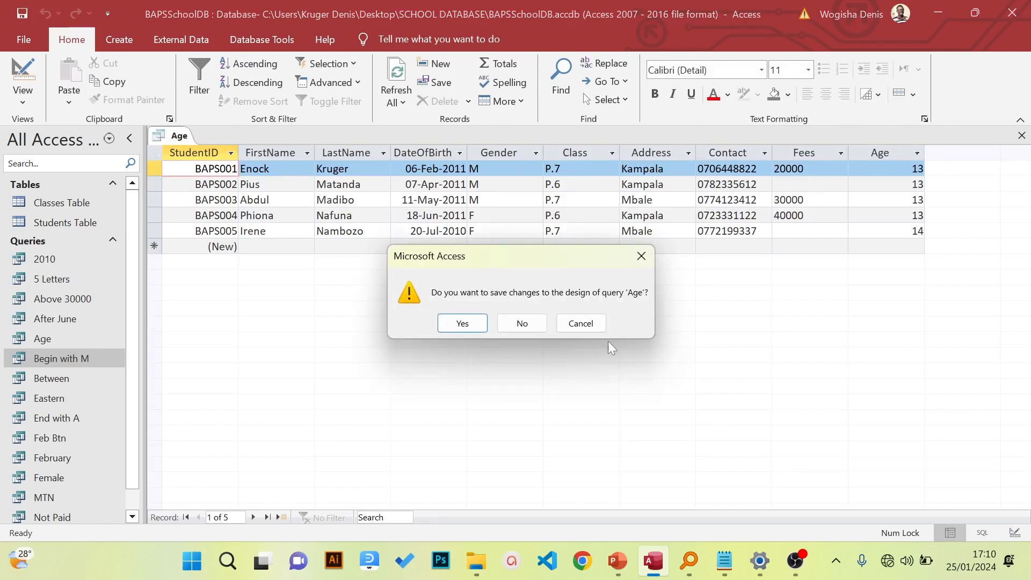
{"action": "left_click", "coordinate": [463, 324]}
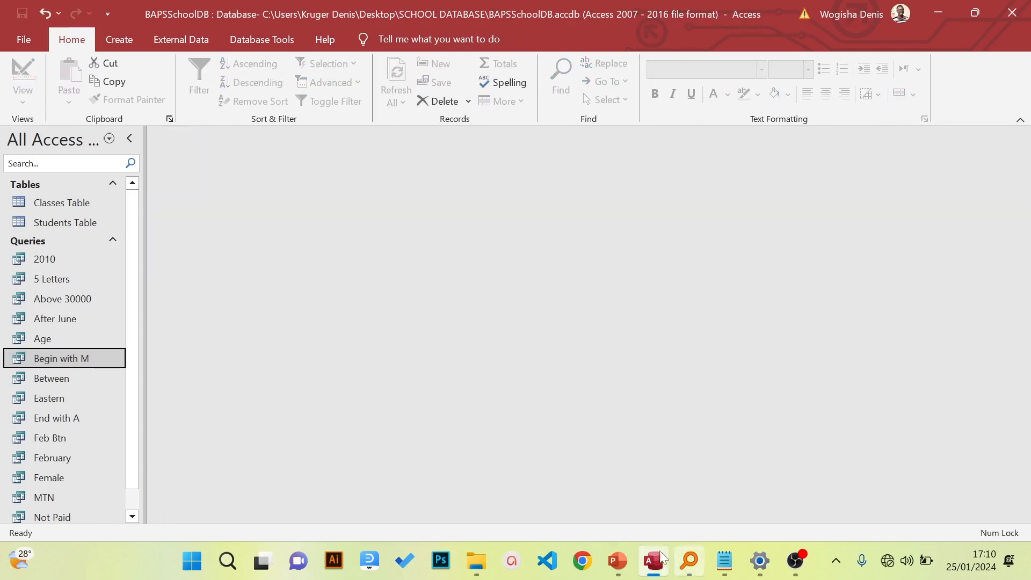
Check the remaining age and fee tasks on the PowerPoint slide and return to Access
{"action": "left_click", "coordinate": [618, 560]}
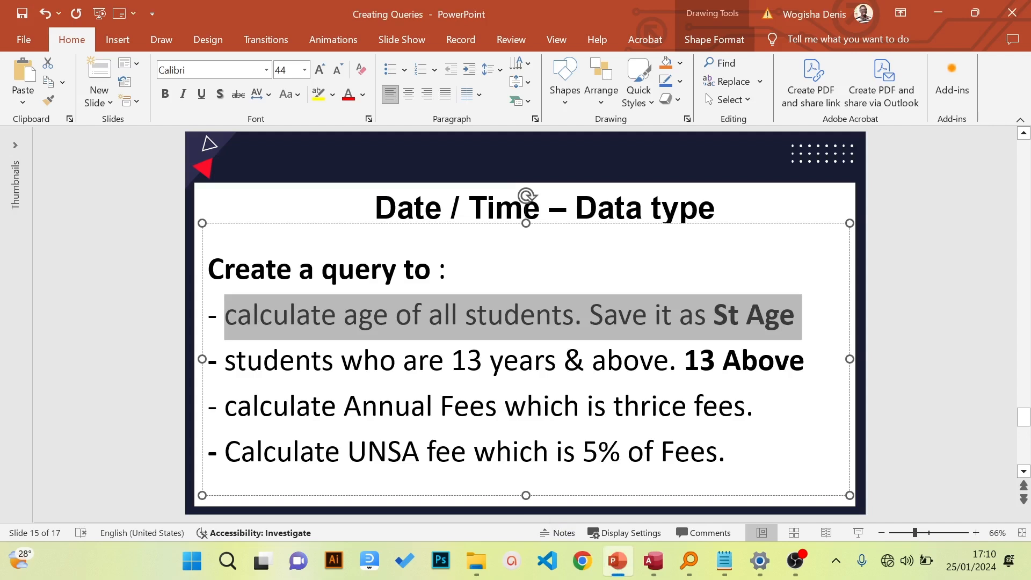
{"action": "left_click", "coordinate": [23, 102]}
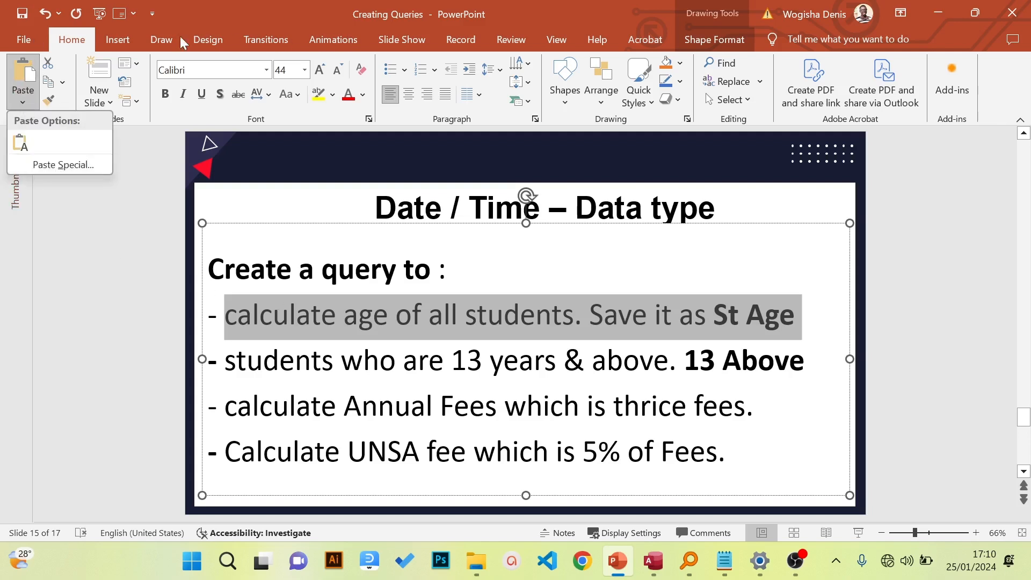
{"action": "left_click", "coordinate": [936, 13]}
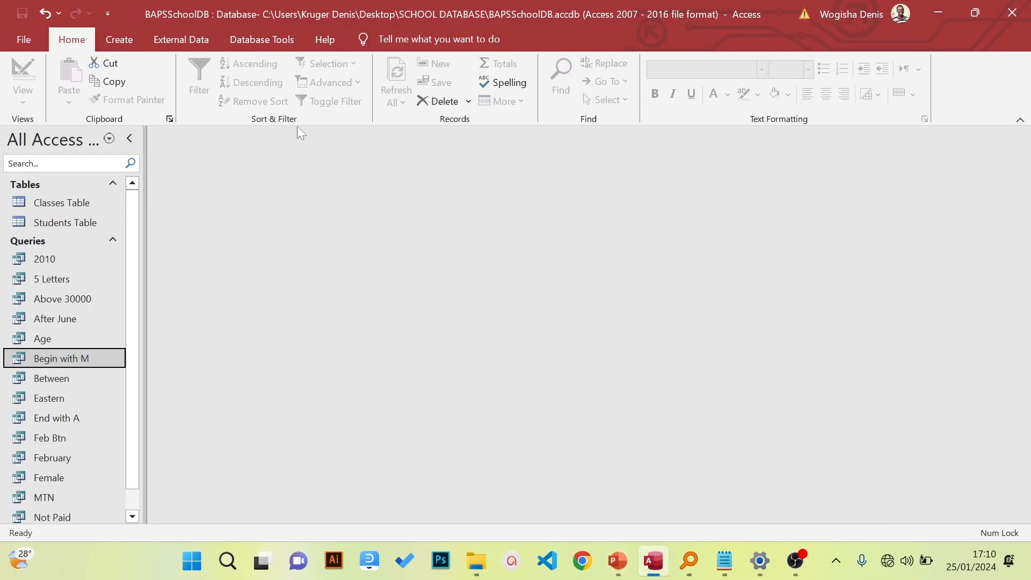
{"action": "left_click", "coordinate": [119, 46]}
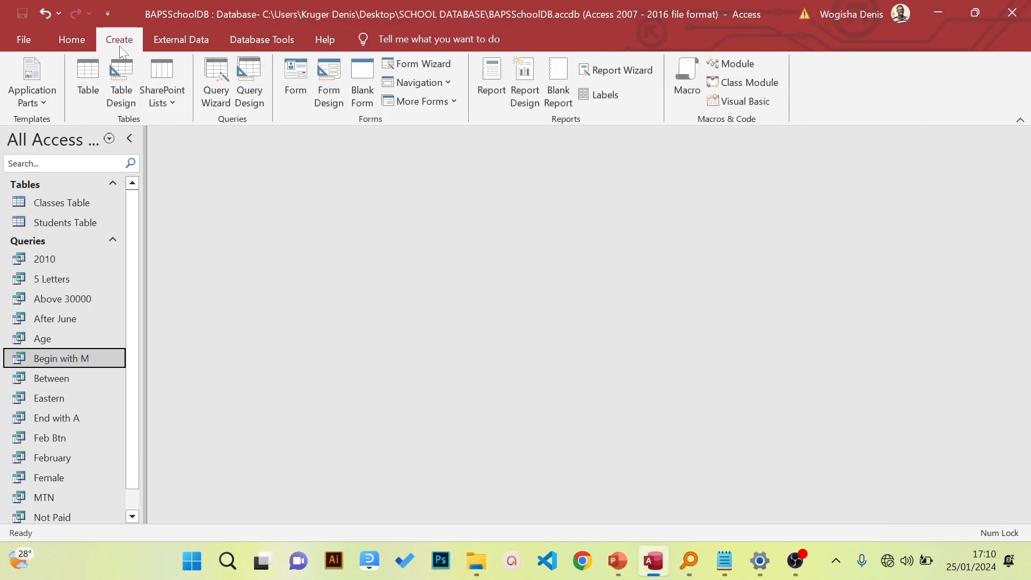
{"action": "left_click", "coordinate": [126, 100]}
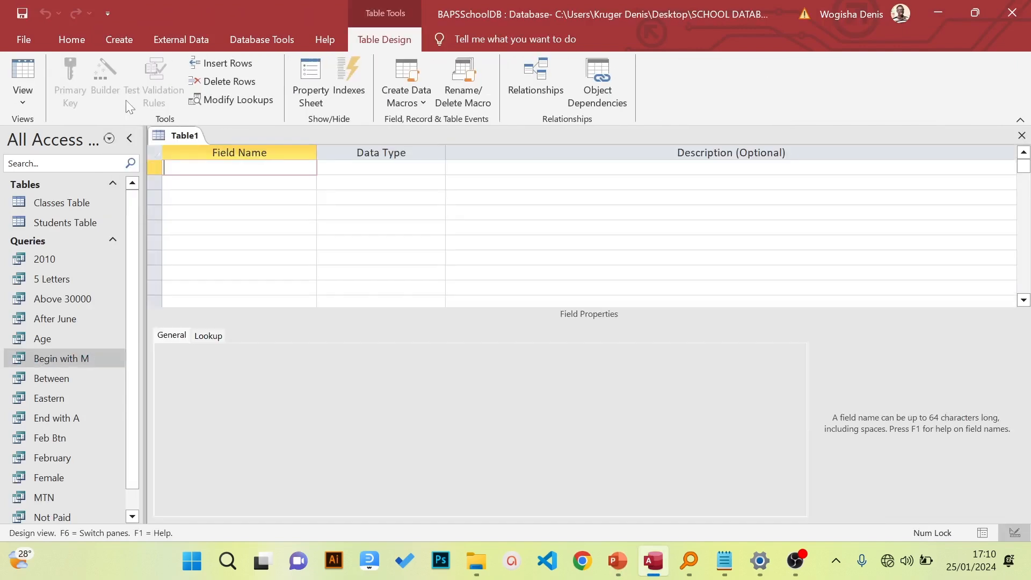
{"action": "left_click", "coordinate": [1021, 135]}
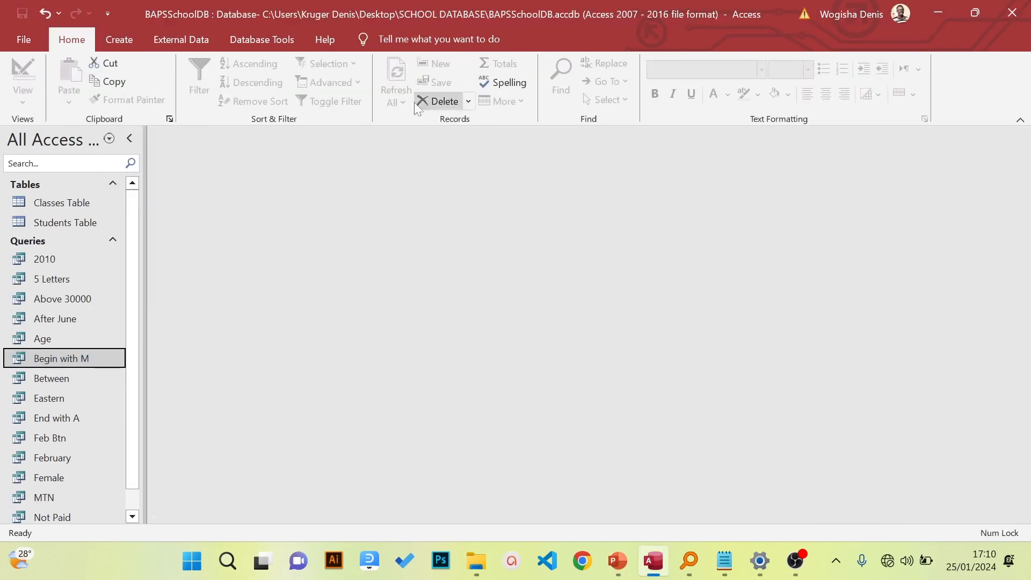
Create a new query in design view and add the Students Table to it
{"action": "left_click", "coordinate": [137, 43]}
{"action": "left_click", "coordinate": [248, 82]}
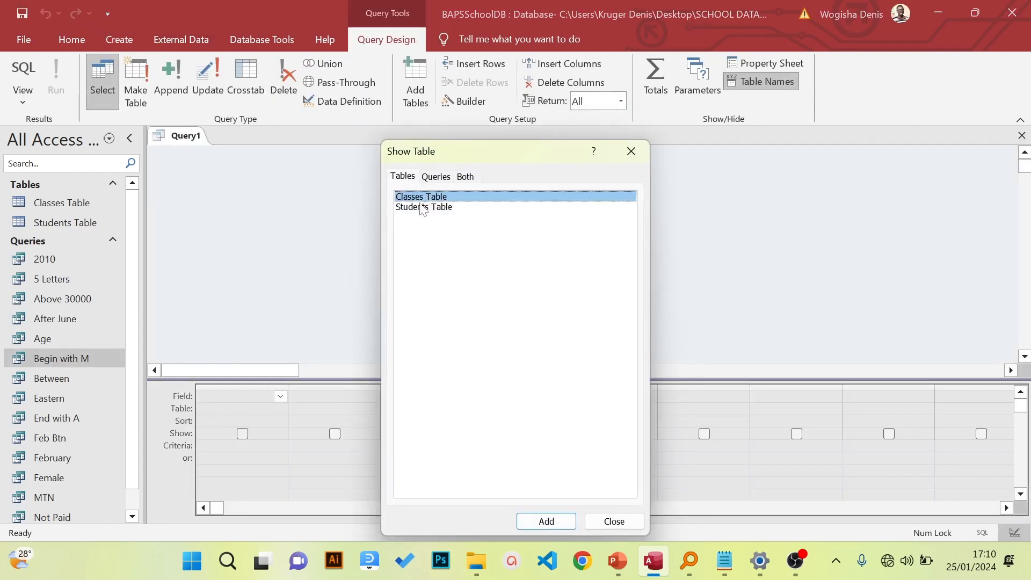
{"action": "left_click", "coordinate": [423, 209]}
{"action": "left_click", "coordinate": [546, 521]}
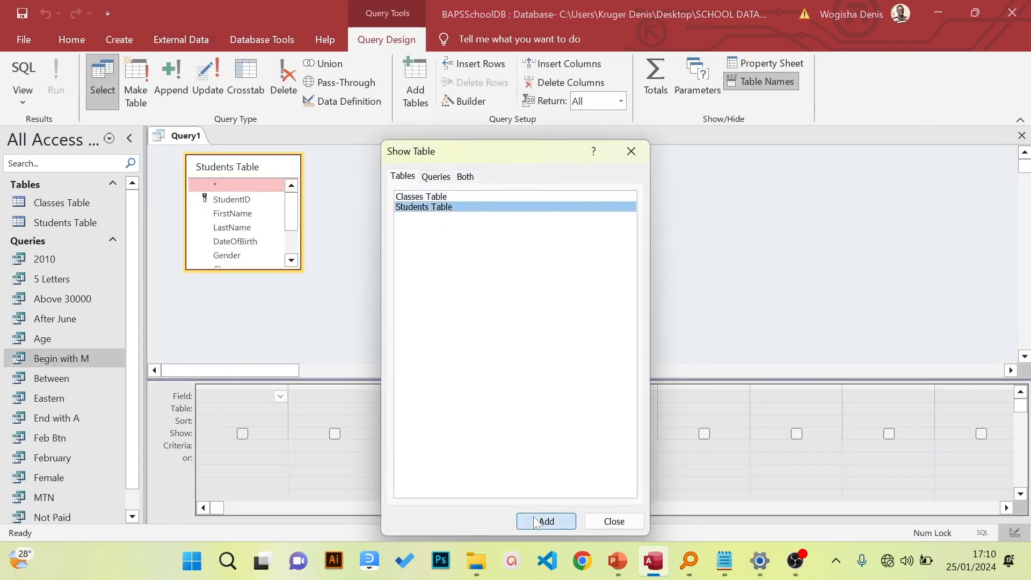
{"action": "left_click", "coordinate": [621, 524]}
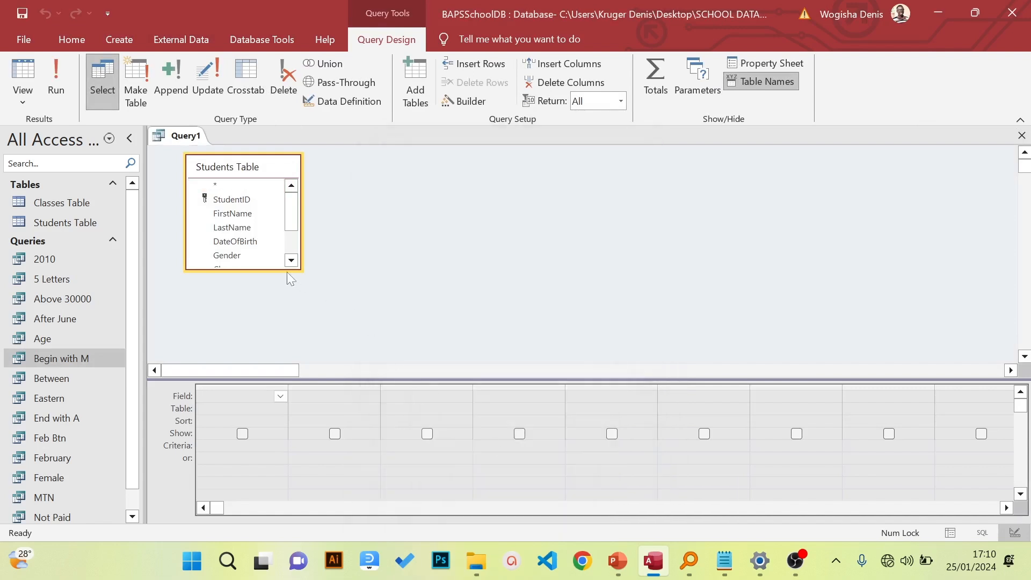
Enlarge the Students Table field list and add all its fields from StudentID to Fees to the query grid
{"action": "left_click_drag", "start_coordinate": [299, 271], "coordinate": [299, 356]}
{"action": "left_click", "coordinate": [222, 199]}
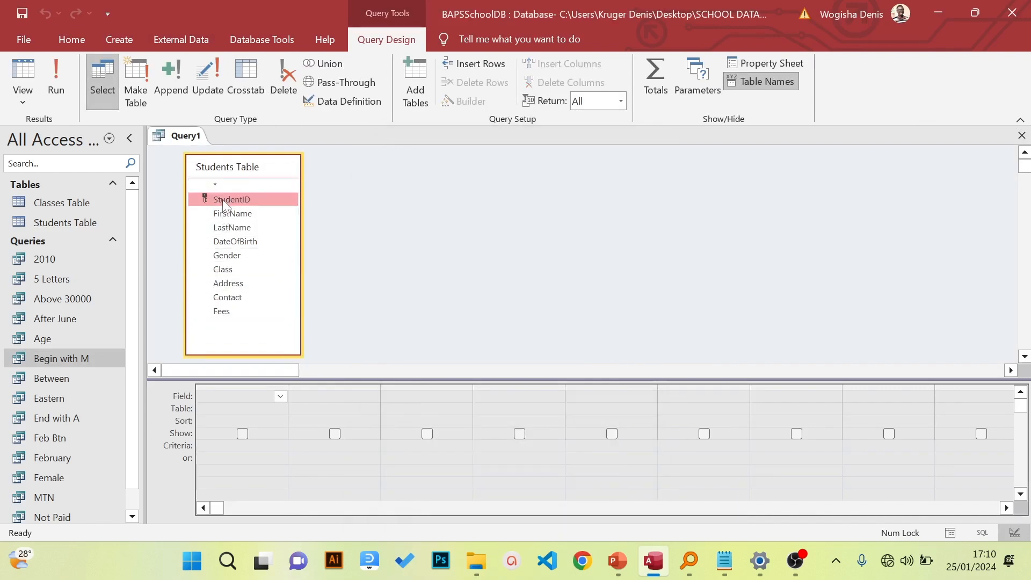
{"action": "left_click", "coordinate": [225, 314], "text": "shift"}
{"action": "left_click_drag", "start_coordinate": [237, 280], "coordinate": [239, 400]}
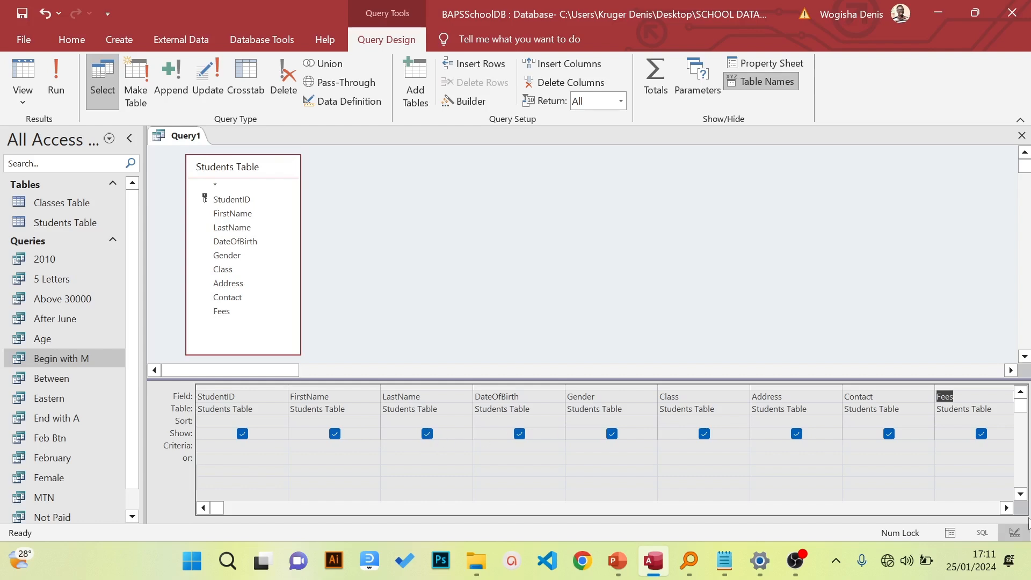
Enter the calculated field Age: DateDiff("yyyy",[DateOfBirth], date()) in the empty column after Fees, using the enlarged expression view
{"action": "left_click", "coordinate": [1007, 508]}
{"action": "left_click", "coordinate": [1007, 508]}
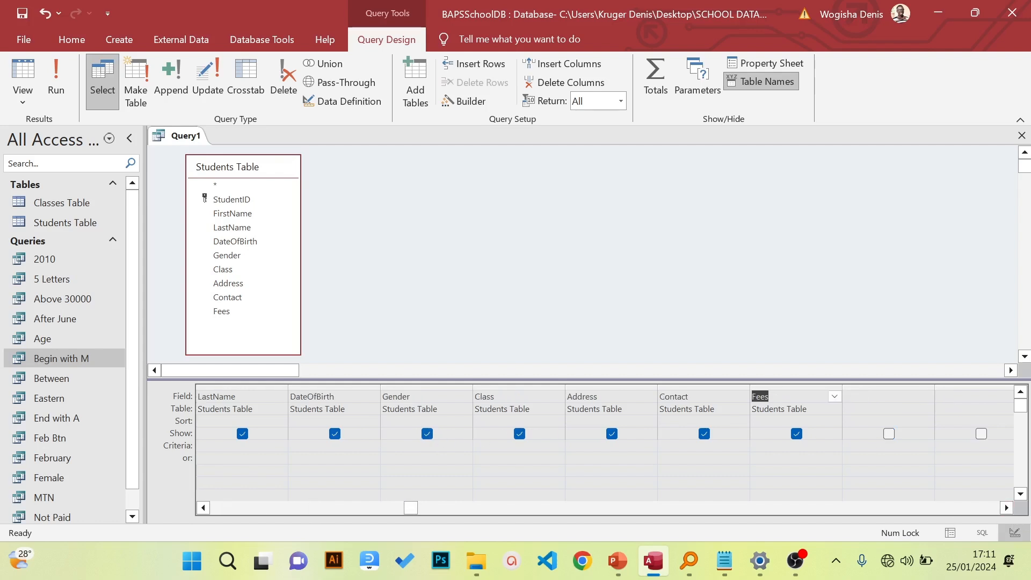
{"action": "left_click", "coordinate": [860, 396]}
{"action": "right_click", "coordinate": [859, 397]}
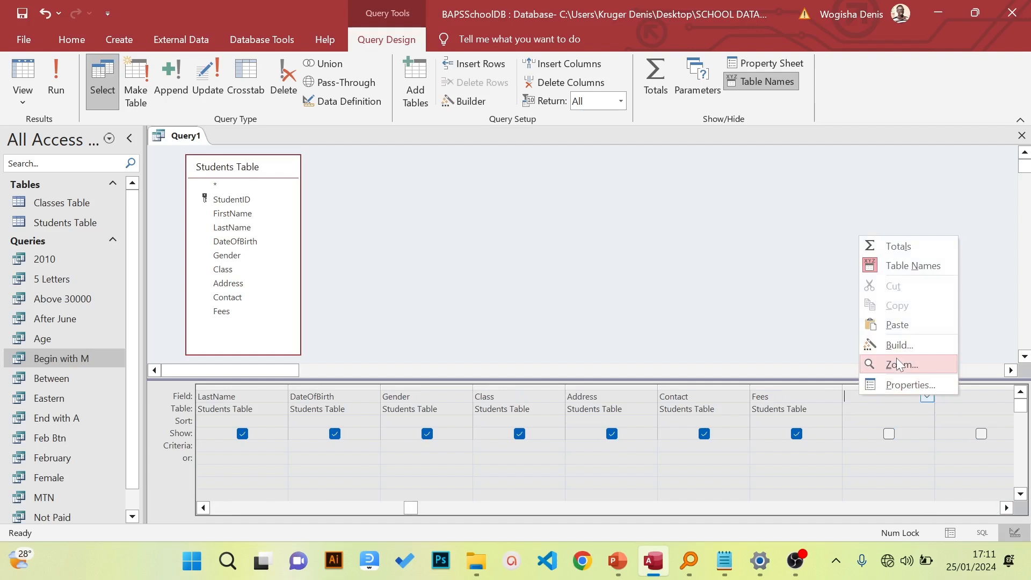
{"action": "left_click", "coordinate": [898, 365]}
{"action": "type", "text": "Age:"}
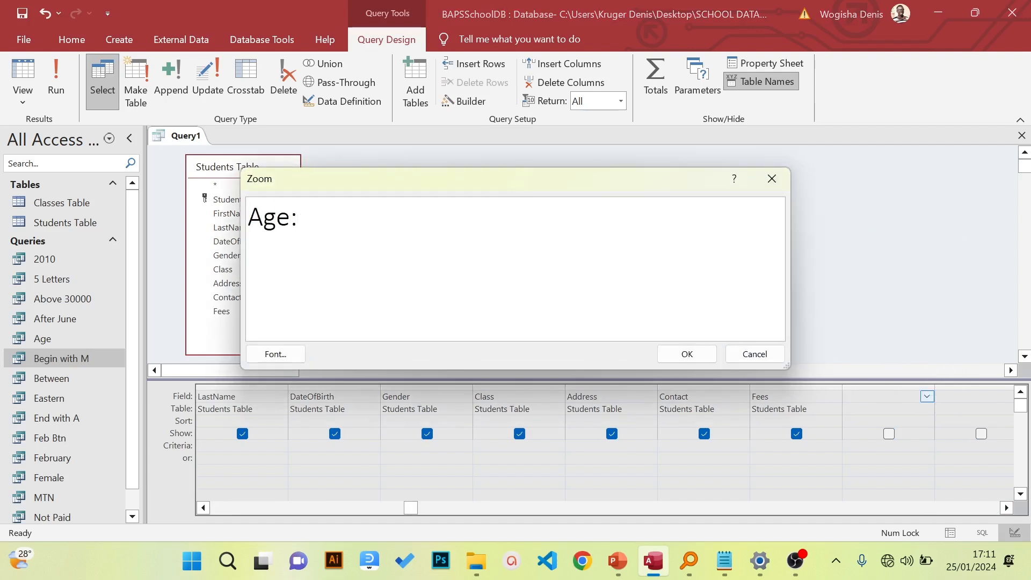
{"action": "type", "text": " DateD"}
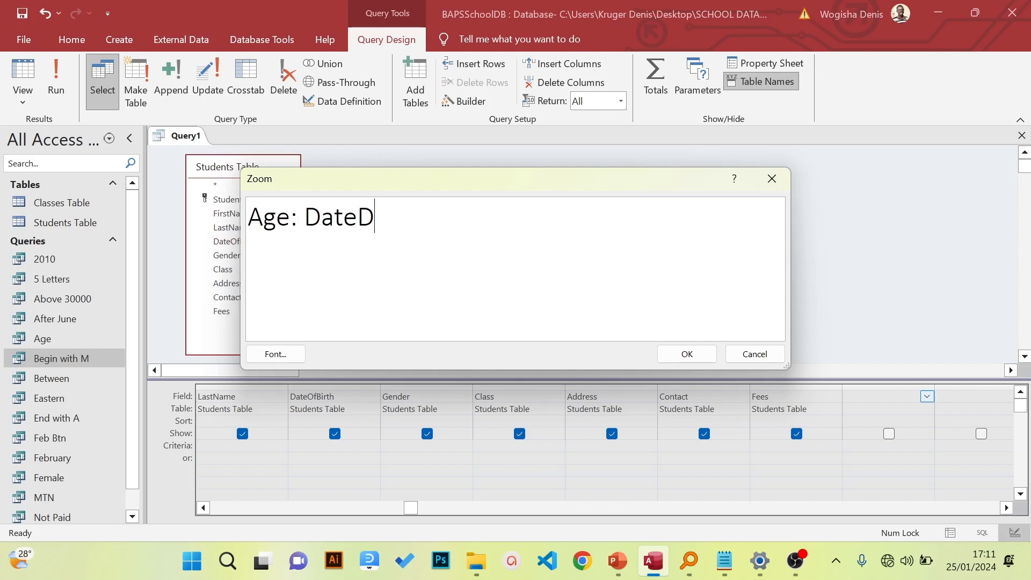
{"action": "type", "text": "iff(\"yyy"}
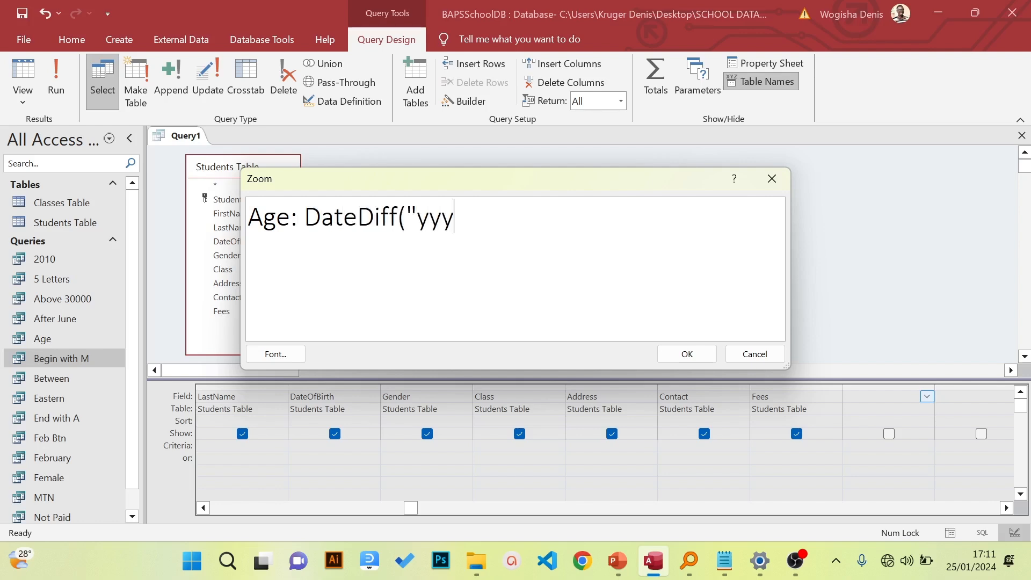
{"action": "type", "text": "y\",[dat"}
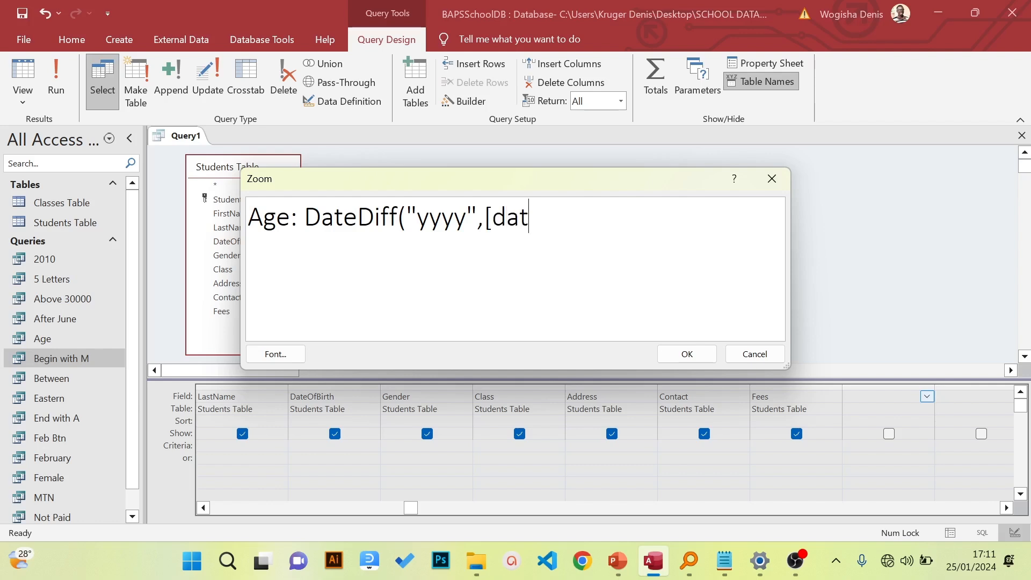
{"action": "type", "text": "eofbor"}
{"action": "key", "text": "BackSpace"}
{"action": "key", "text": "BackSpace"}
{"action": "type", "text": "o"}
{"action": "key", "text": "BackSpace"}
{"action": "key", "text": "BackSpace"}
{"action": "key", "text": "BackSpace"}
{"action": "key", "text": "BackSpace"}
{"action": "key", "text": "BackSpace"}
{"action": "key", "text": "BackSpace"}
{"action": "key", "text": "BackSpace"}
{"action": "key", "text": "BackSpace"}
{"action": "type", "text": "DateO"}
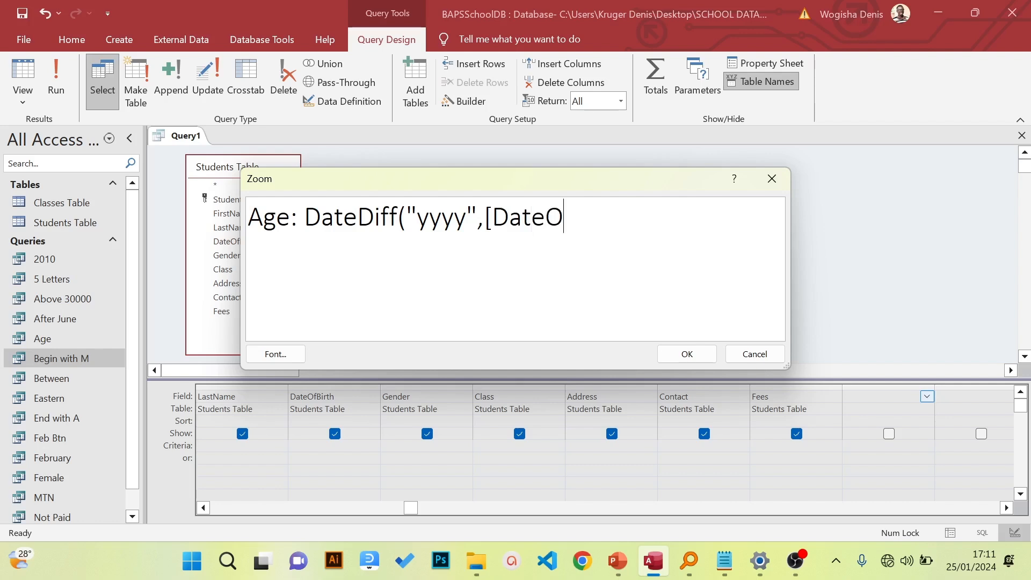
{"action": "type", "text": "fBirth]"}
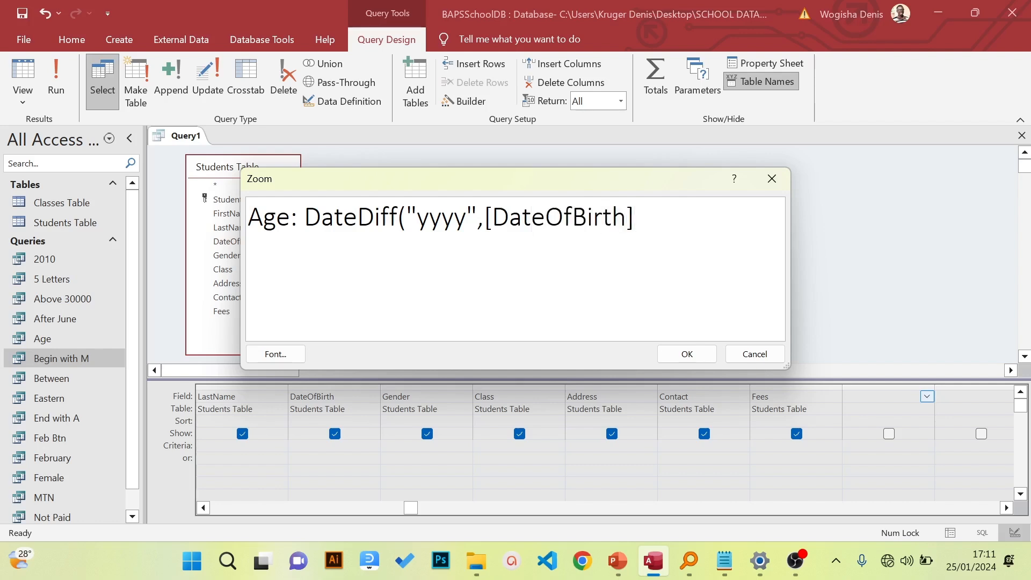
{"action": "type", "text": ", date())"}
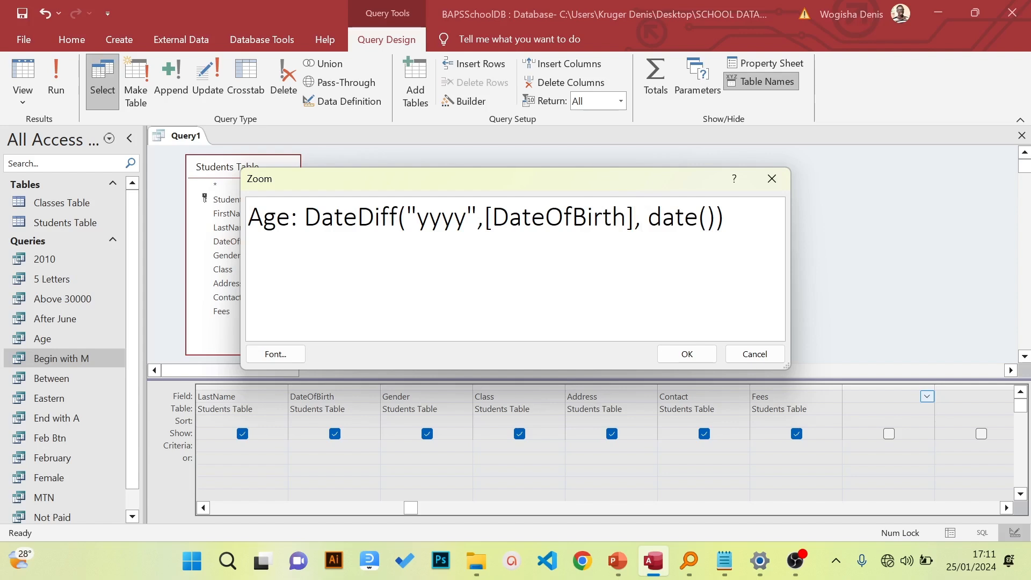
{"action": "left_click_drag", "start_coordinate": [291, 217], "coordinate": [398, 216]}
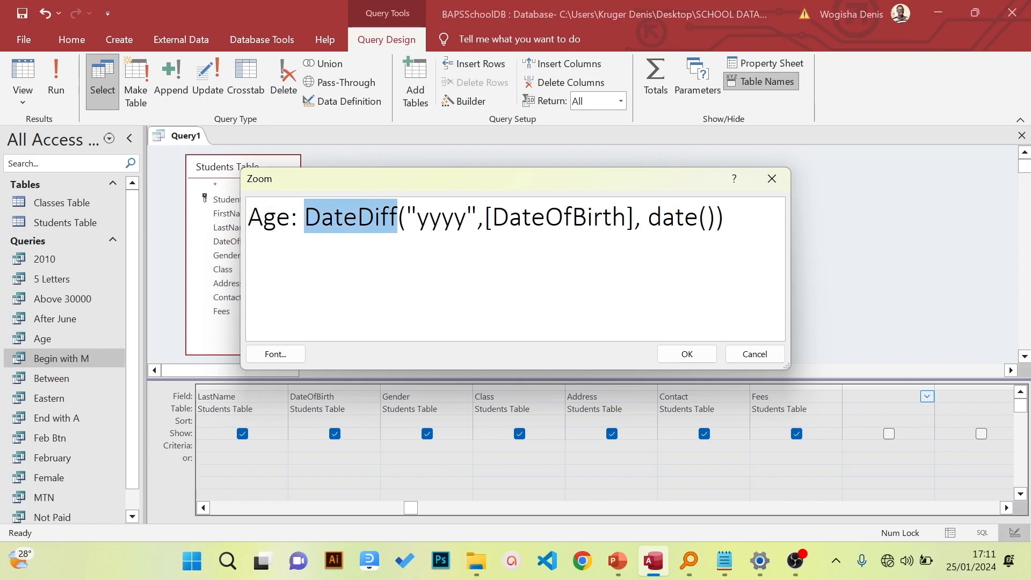
{"action": "left_click_drag", "start_coordinate": [510, 217], "coordinate": [531, 217]}
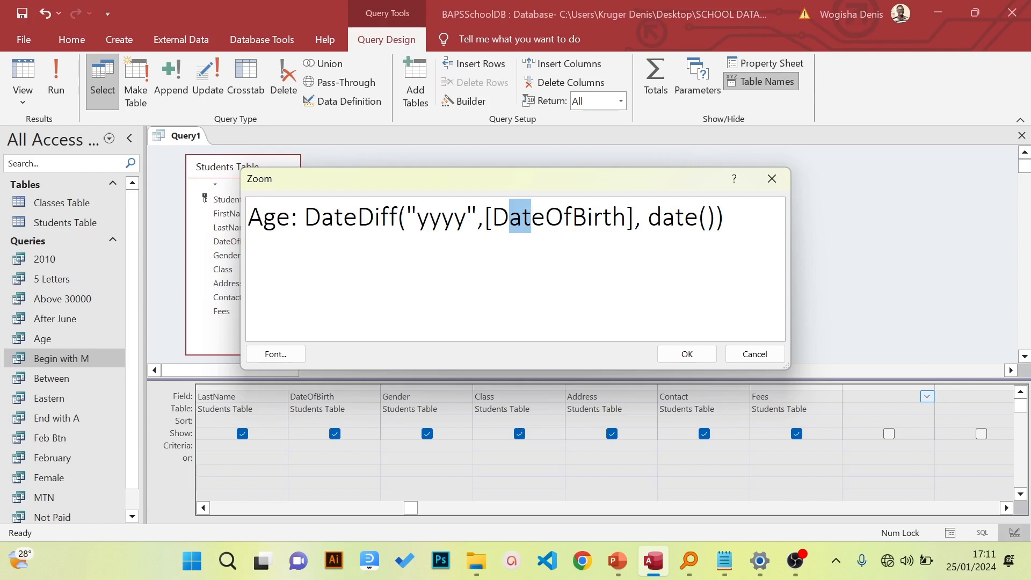
{"action": "left_click_drag", "start_coordinate": [417, 216], "coordinate": [466, 217]}
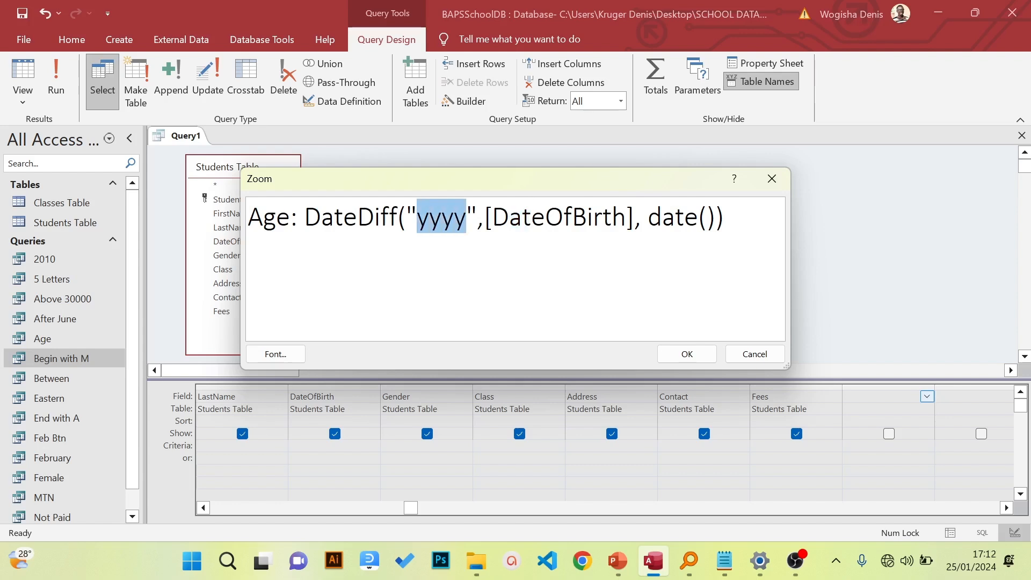
{"action": "left_click", "coordinate": [687, 354]}
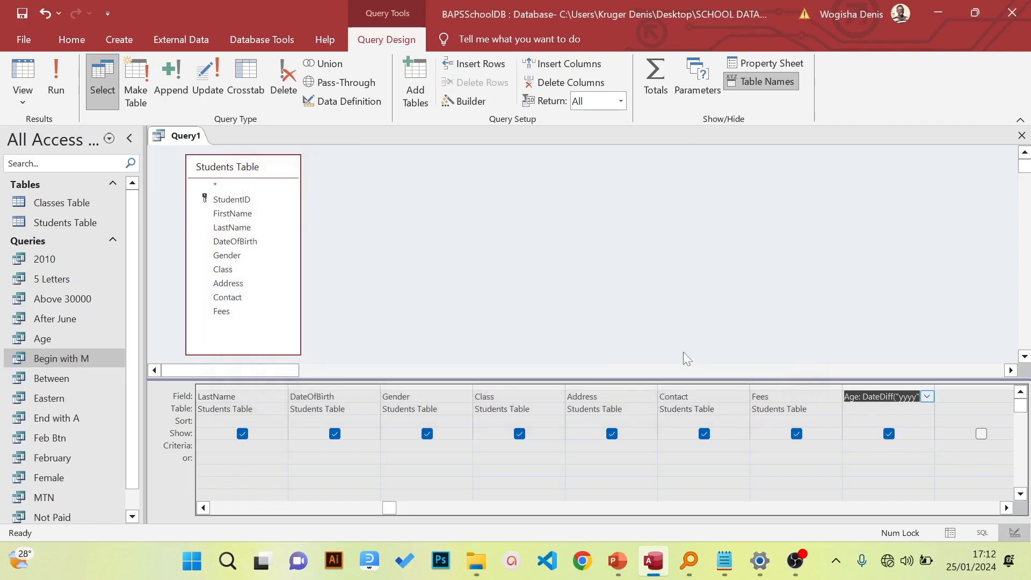
Run the query to check the Age column and return to design view
{"action": "left_click", "coordinate": [51, 81]}
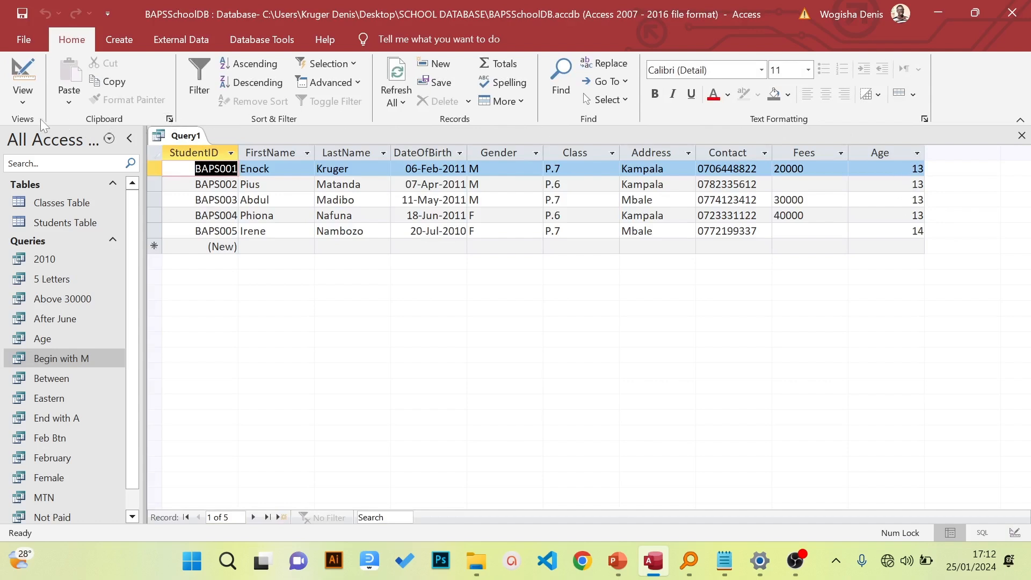
{"action": "left_click", "coordinate": [24, 104]}
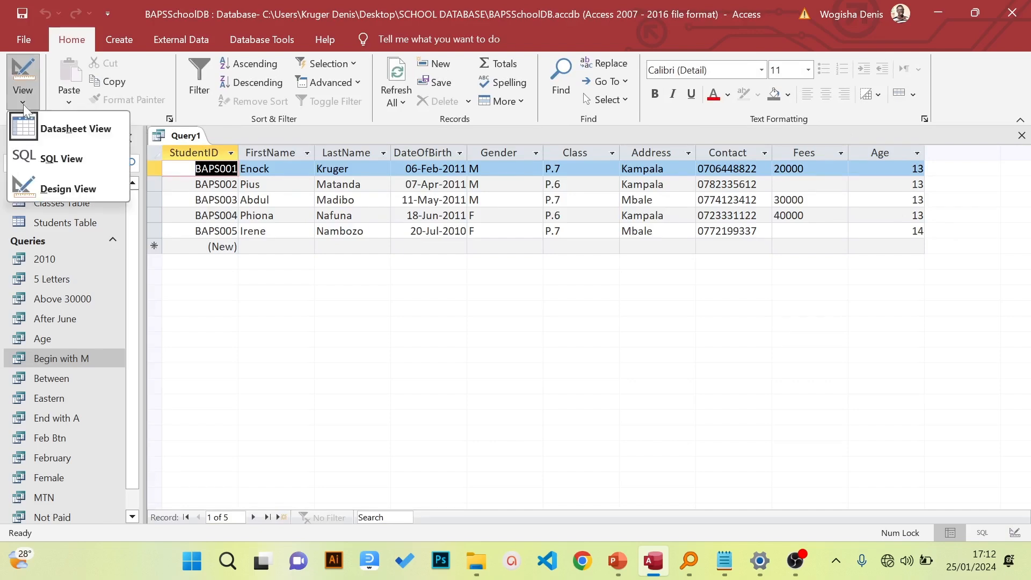
{"action": "left_click", "coordinate": [53, 185]}
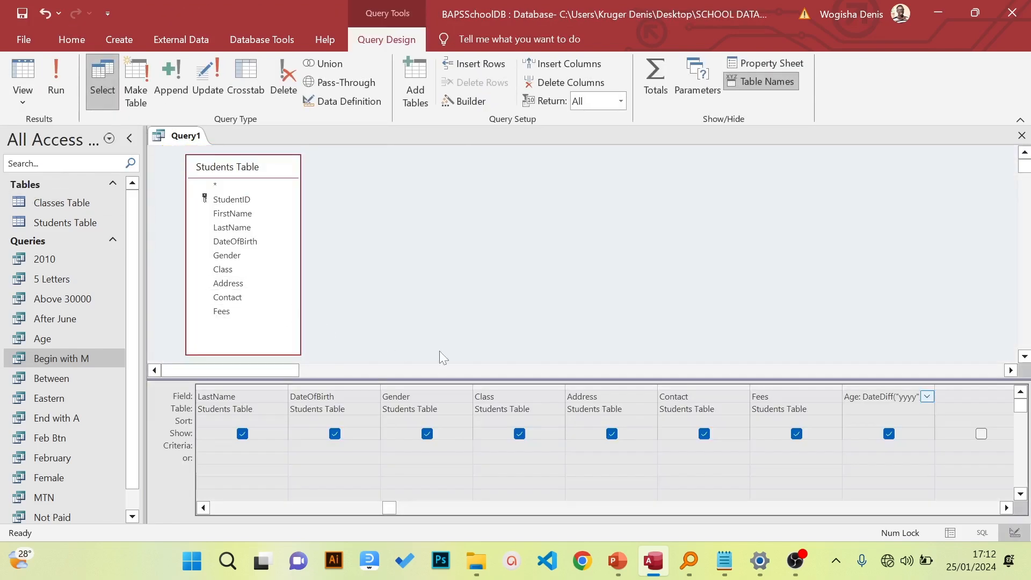
Set the criteria of the Age field to >13 and run the query
{"action": "left_click", "coordinate": [875, 446]}
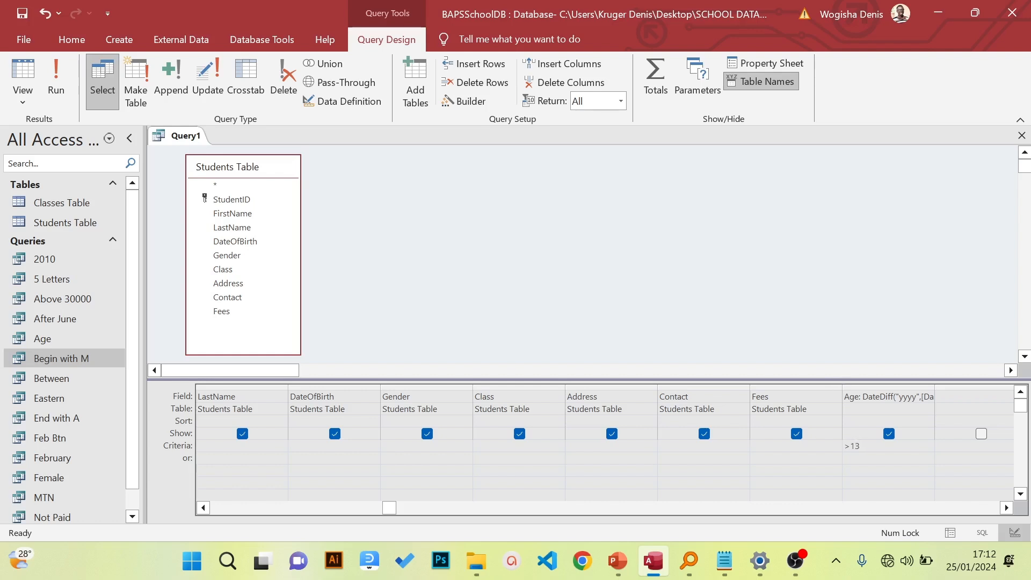
{"action": "key", "text": "ctrl+a"}
{"action": "left_click", "coordinate": [56, 94]}
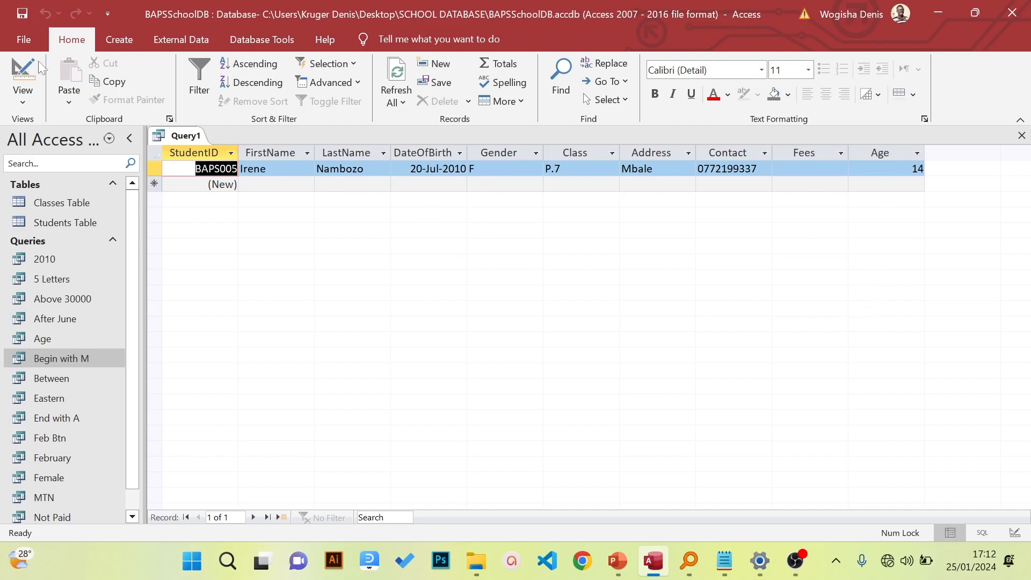
Save the query as 13 and Above and close it
{"action": "left_click", "coordinate": [22, 43]}
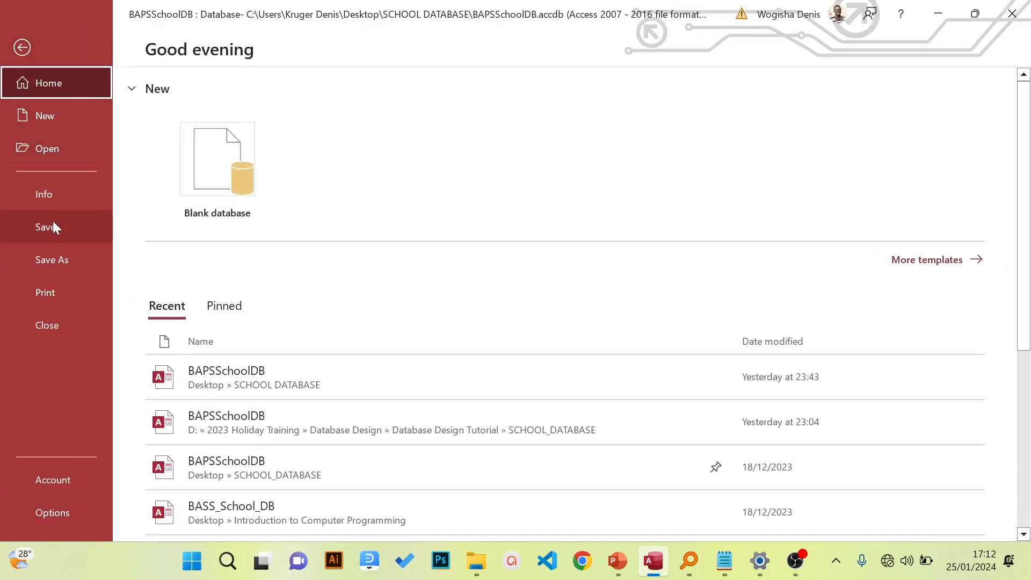
{"action": "left_click", "coordinate": [53, 224]}
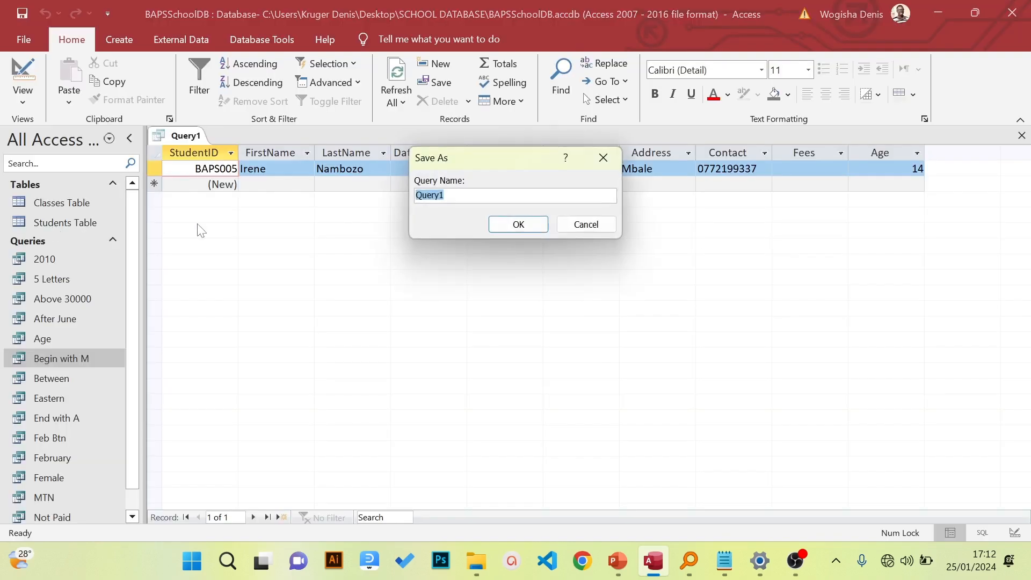
{"action": "type", "text": "13 and Above"}
{"action": "left_click", "coordinate": [544, 224]}
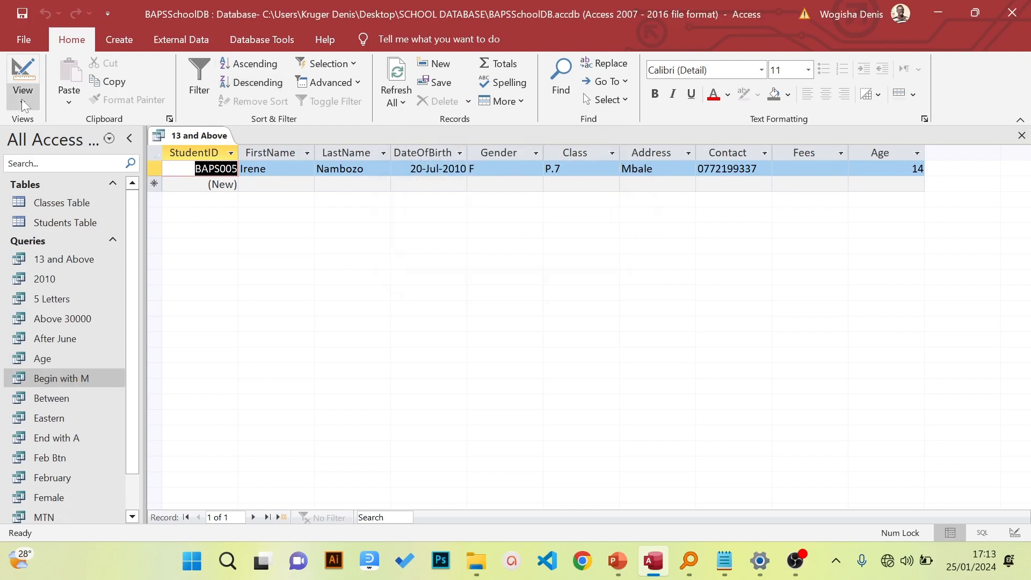
{"action": "left_click", "coordinate": [1021, 137]}
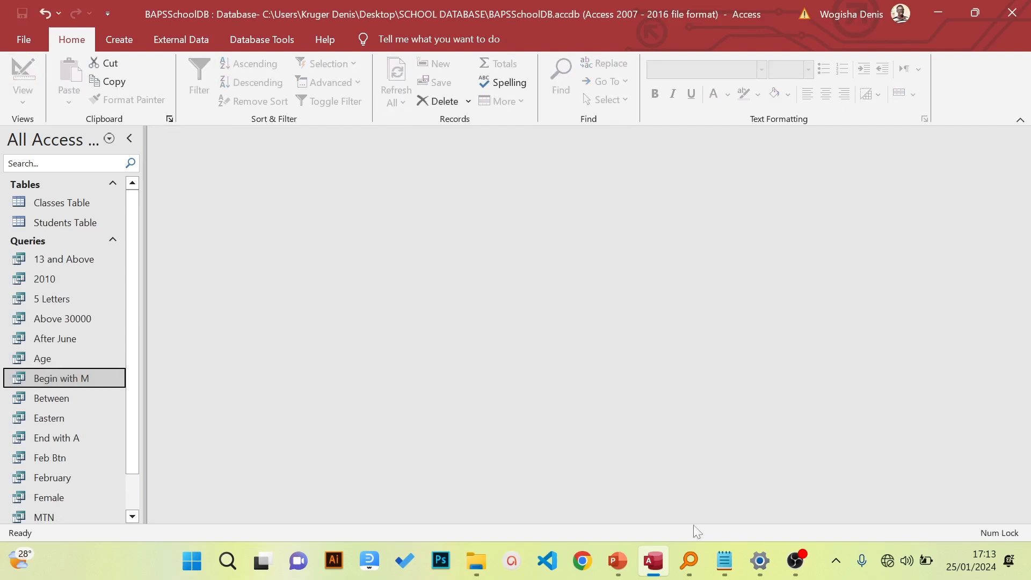
Check the annual fees task on the PowerPoint slide and return to Access
{"action": "left_click", "coordinate": [620, 567]}
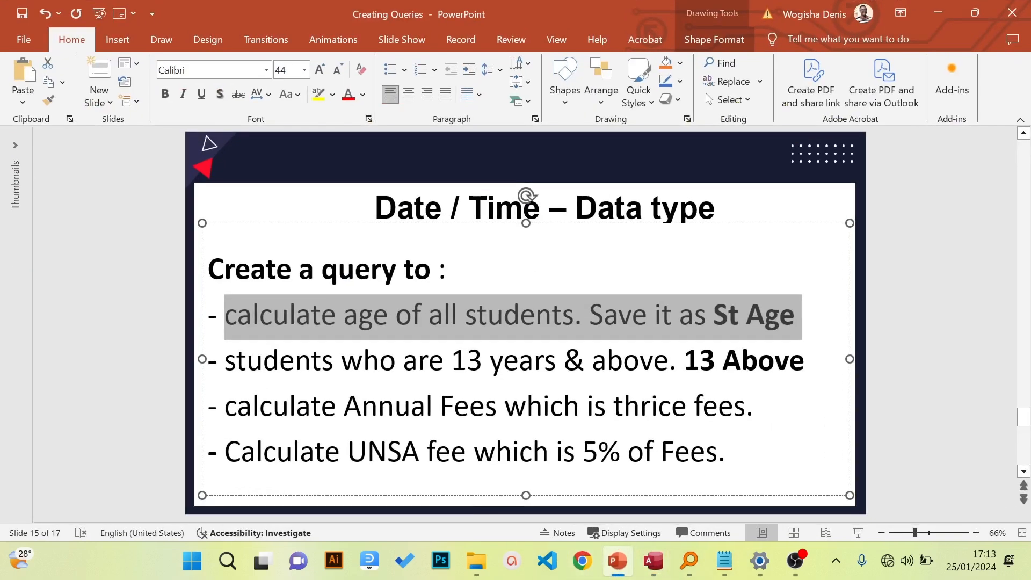
{"action": "left_click_drag", "start_coordinate": [224, 407], "coordinate": [746, 407]}
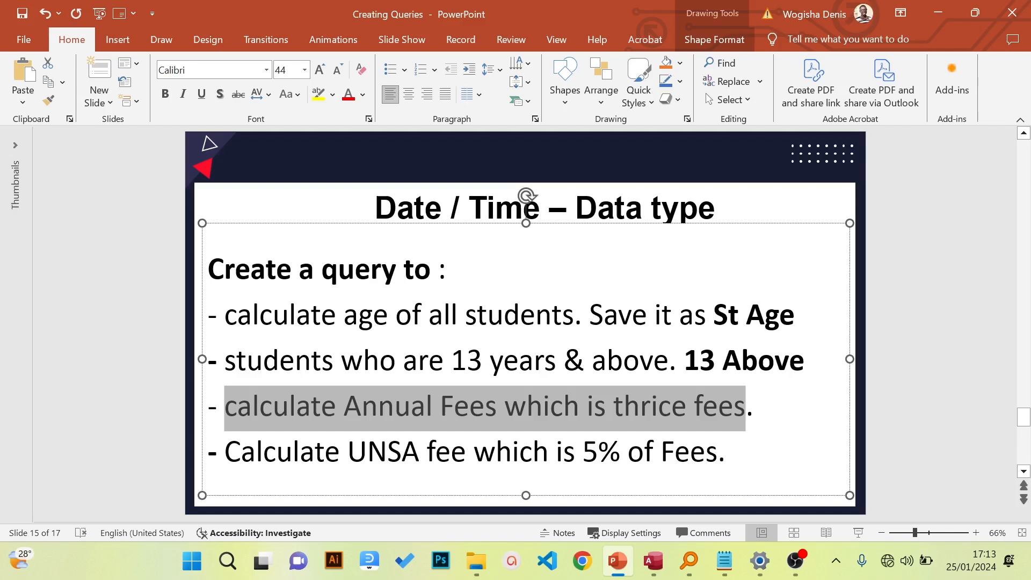
{"action": "left_click", "coordinate": [935, 16]}
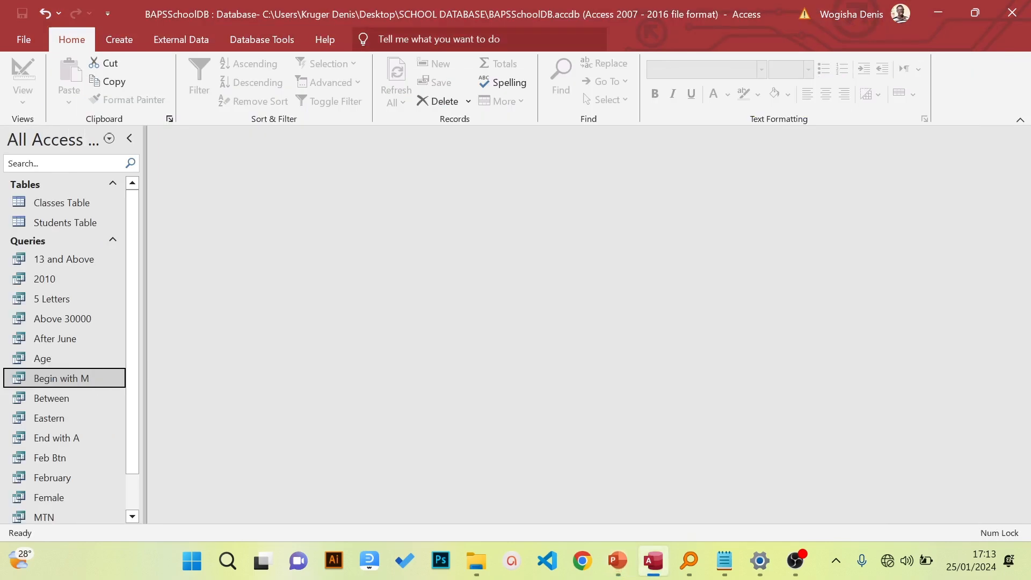
Create a new query in design view and add the Students Table as its source
{"action": "left_click", "coordinate": [118, 41]}
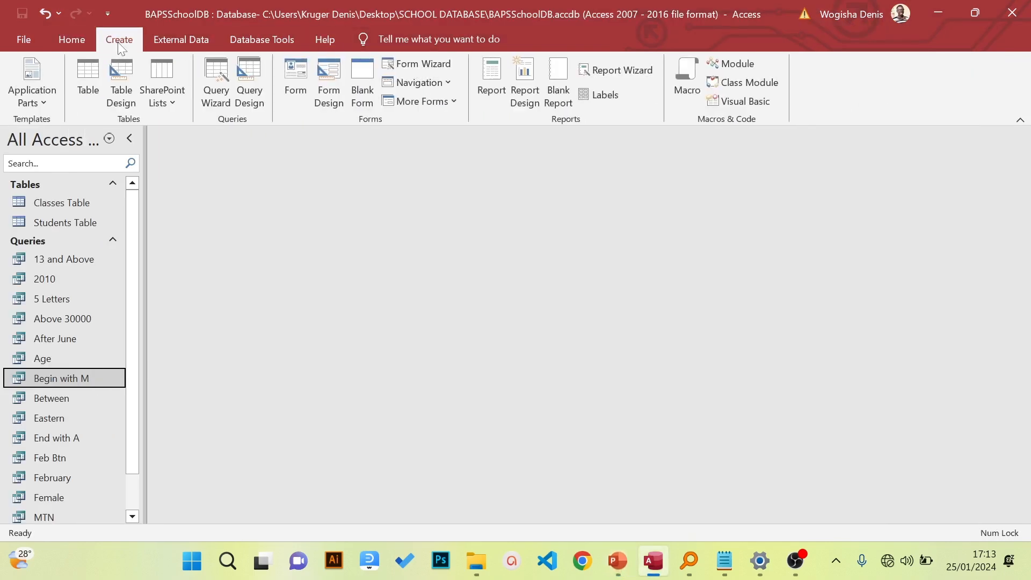
{"action": "left_click", "coordinate": [246, 89]}
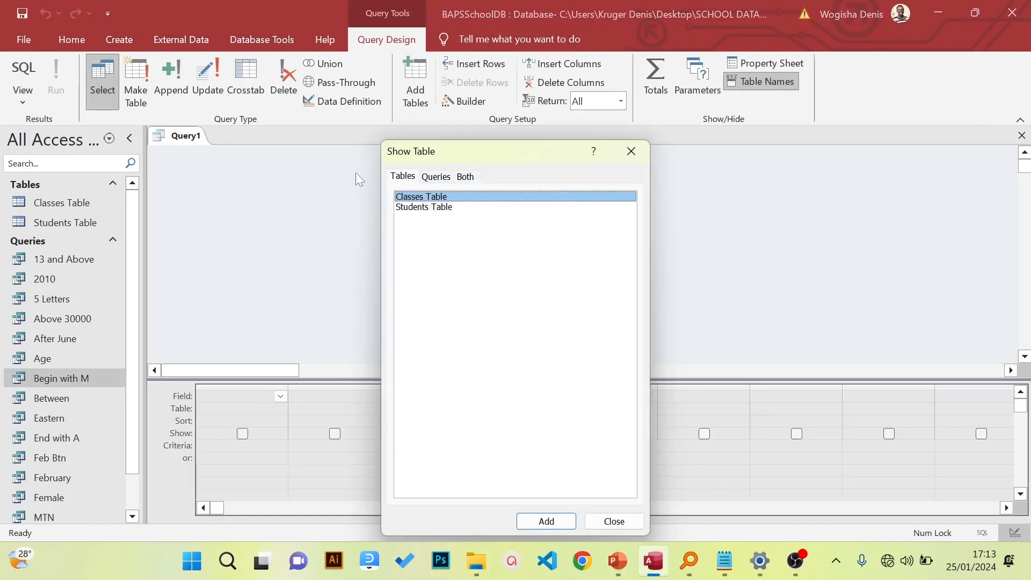
{"action": "left_click", "coordinate": [461, 208]}
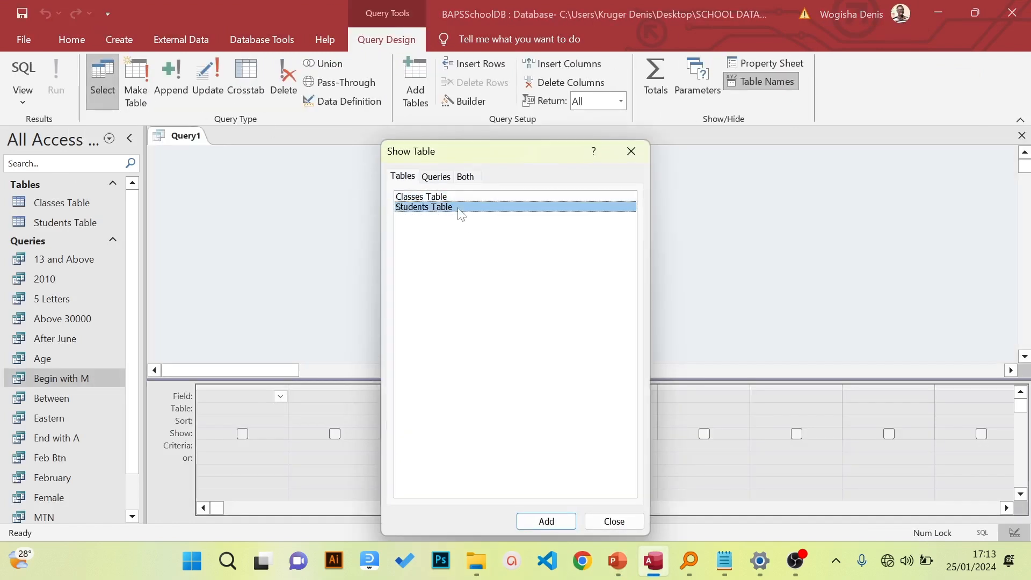
{"action": "left_click", "coordinate": [544, 525]}
{"action": "left_click", "coordinate": [617, 522]}
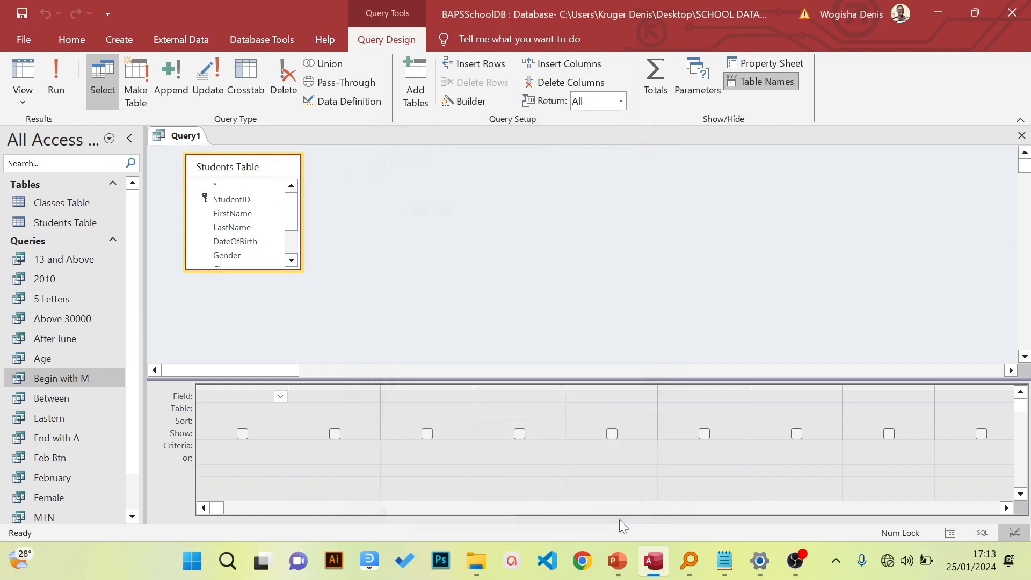
Enlarge the Students Table field list and add all fields from StudentID to Fees to the query grid
{"action": "left_click_drag", "start_coordinate": [280, 267], "coordinate": [280, 335]}
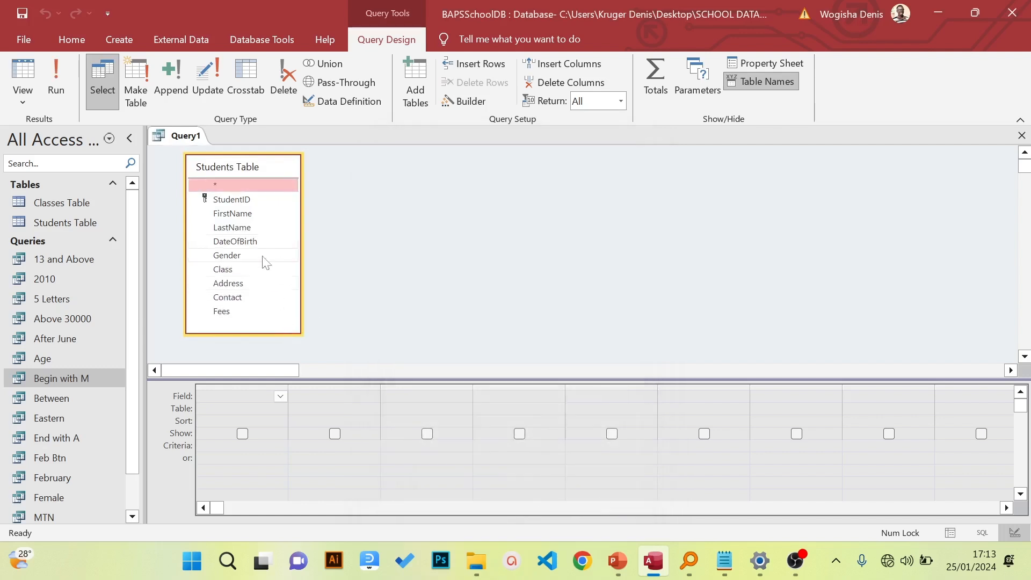
{"action": "left_click", "coordinate": [230, 202]}
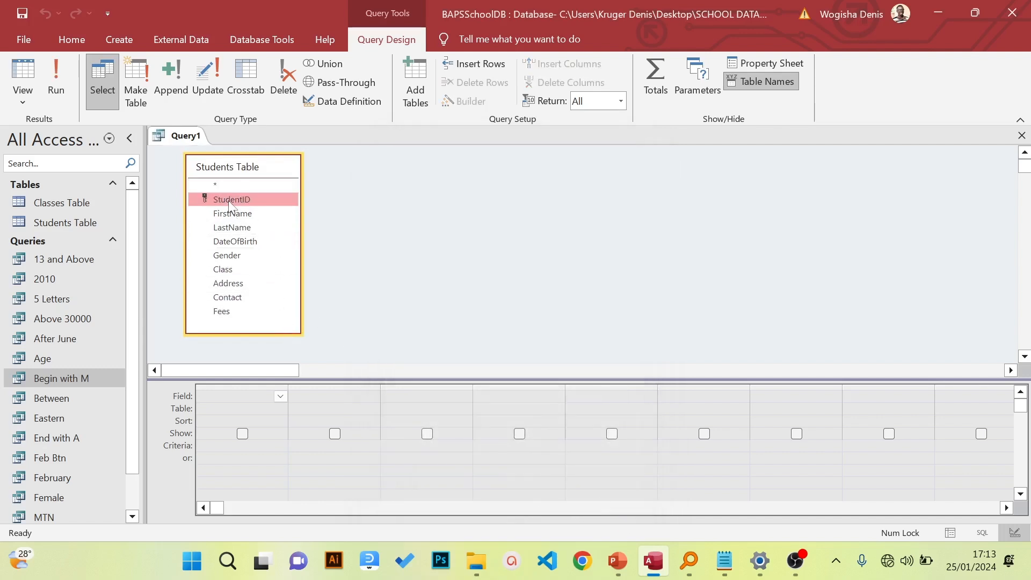
{"action": "left_click", "coordinate": [225, 312], "text": "shift"}
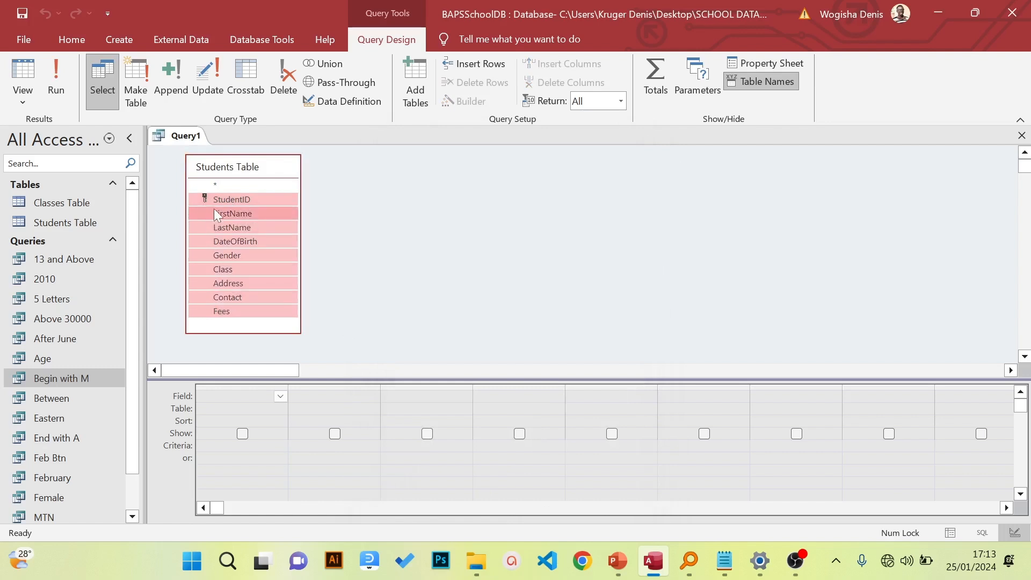
{"action": "left_click_drag", "start_coordinate": [214, 208], "coordinate": [211, 414]}
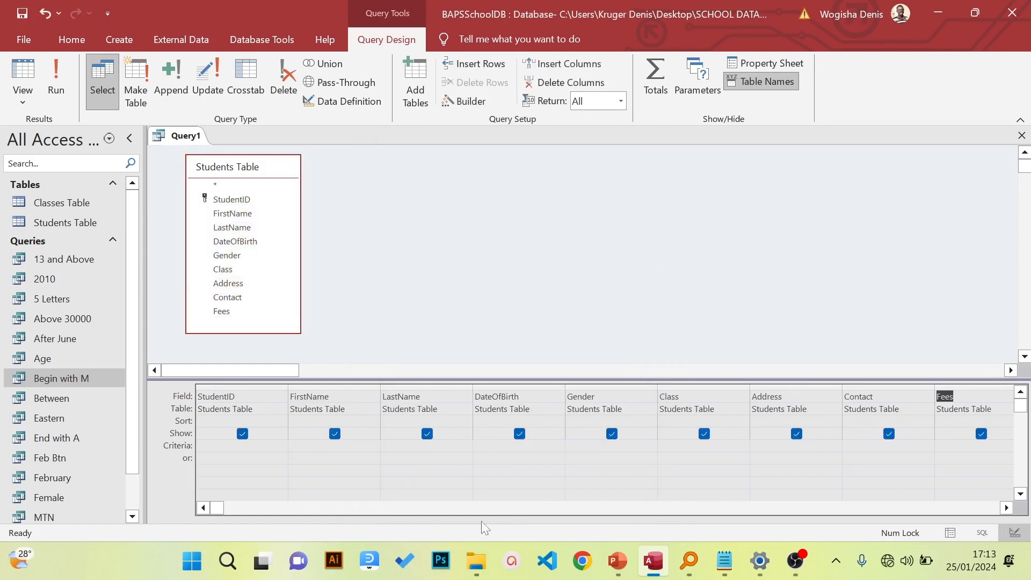
Add the calculated field Annual Fees: 3*[fees] in the empty column after Fees, using the Zoom editor
{"action": "left_click", "coordinate": [1006, 508]}
{"action": "left_click", "coordinate": [1006, 508]}
{"action": "left_click", "coordinate": [1006, 508]}
{"action": "left_click", "coordinate": [1006, 508]}
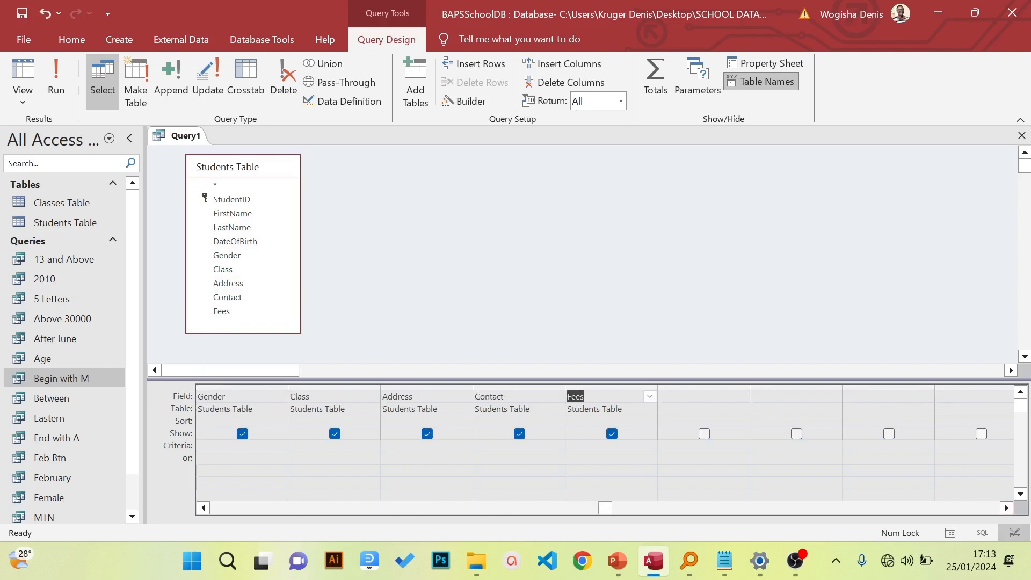
{"action": "left_click", "coordinate": [693, 397]}
{"action": "right_click", "coordinate": [687, 397]}
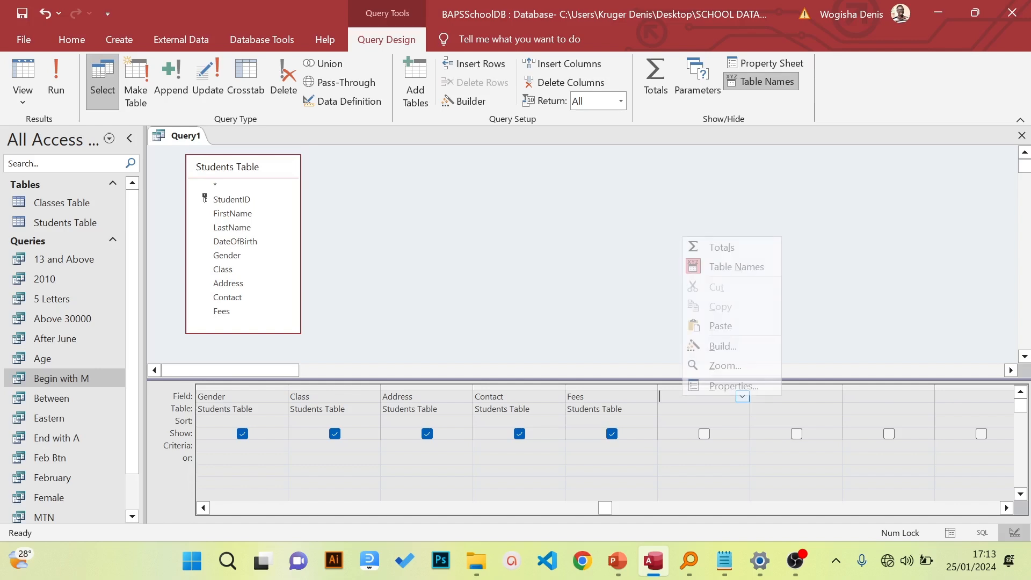
{"action": "left_click", "coordinate": [730, 365]}
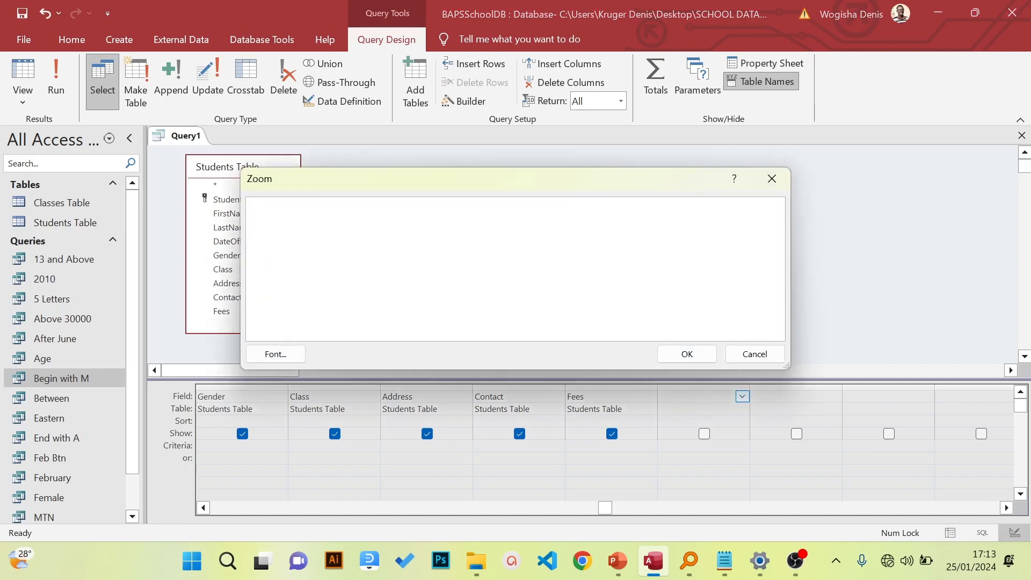
{"action": "type", "text": "Annual Fees"}
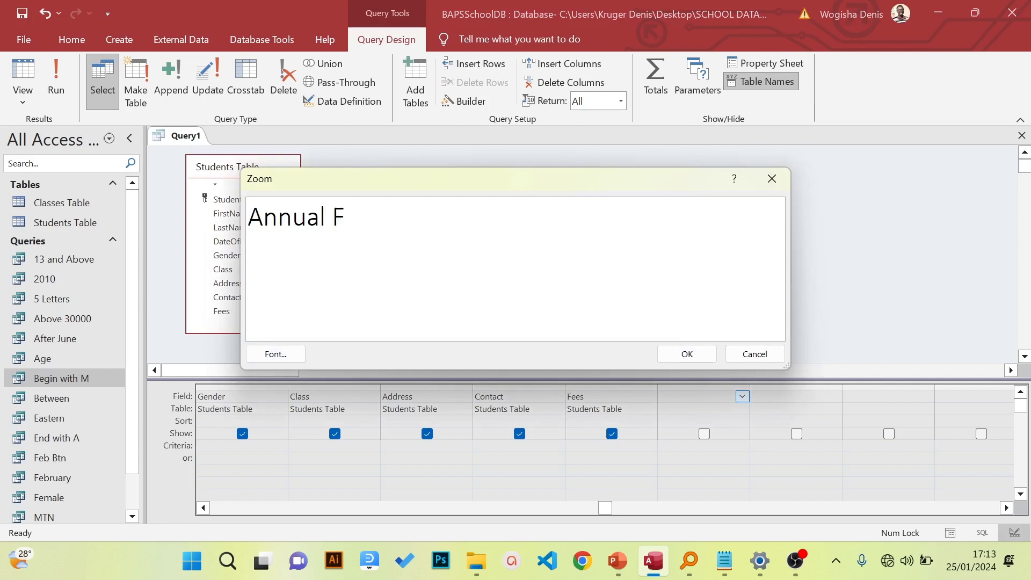
{"action": "key", "text": "BackSpace"}
{"action": "type", "text": "es: 3*["}
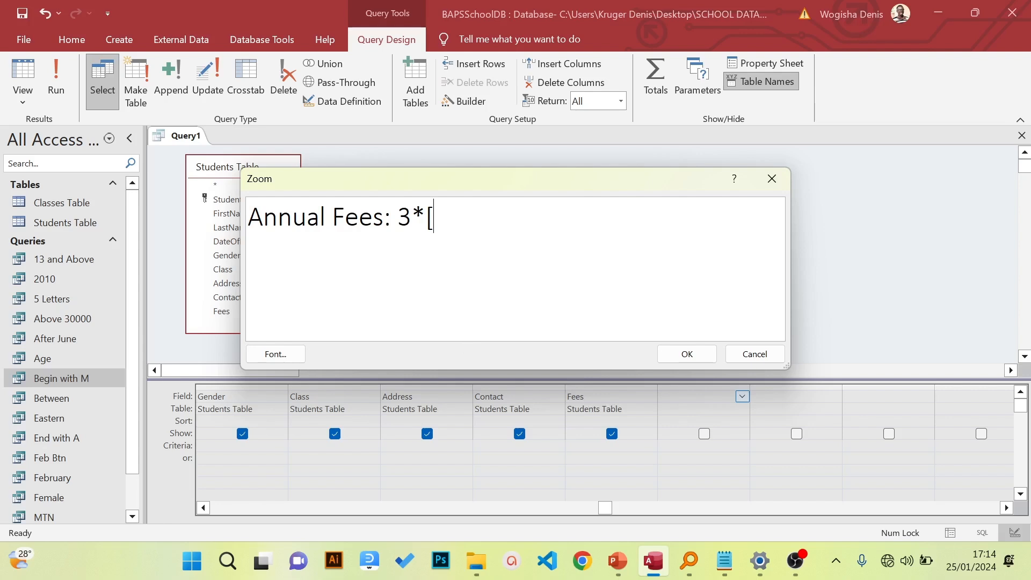
{"action": "type", "text": "fees]"}
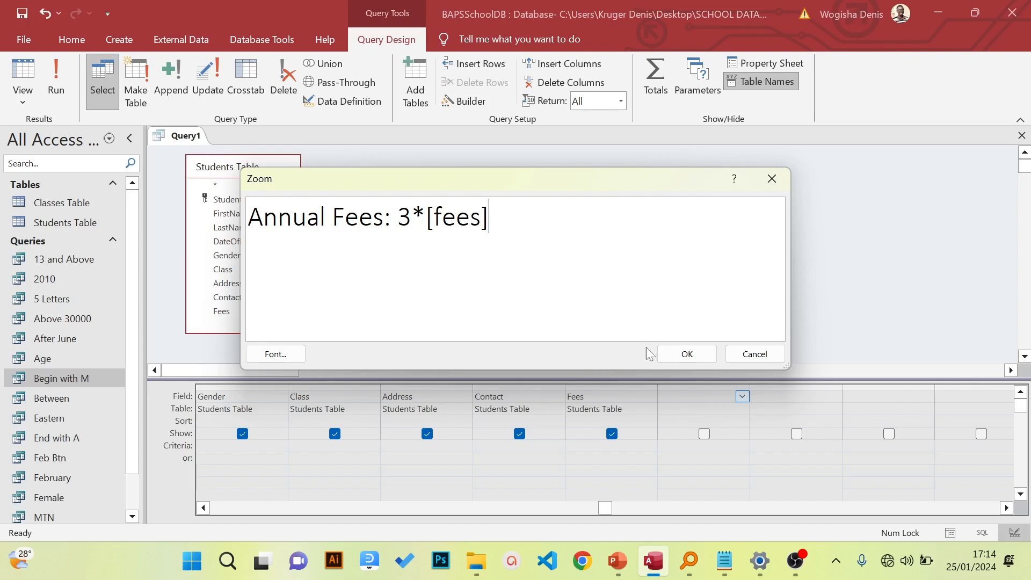
{"action": "left_click", "coordinate": [678, 354]}
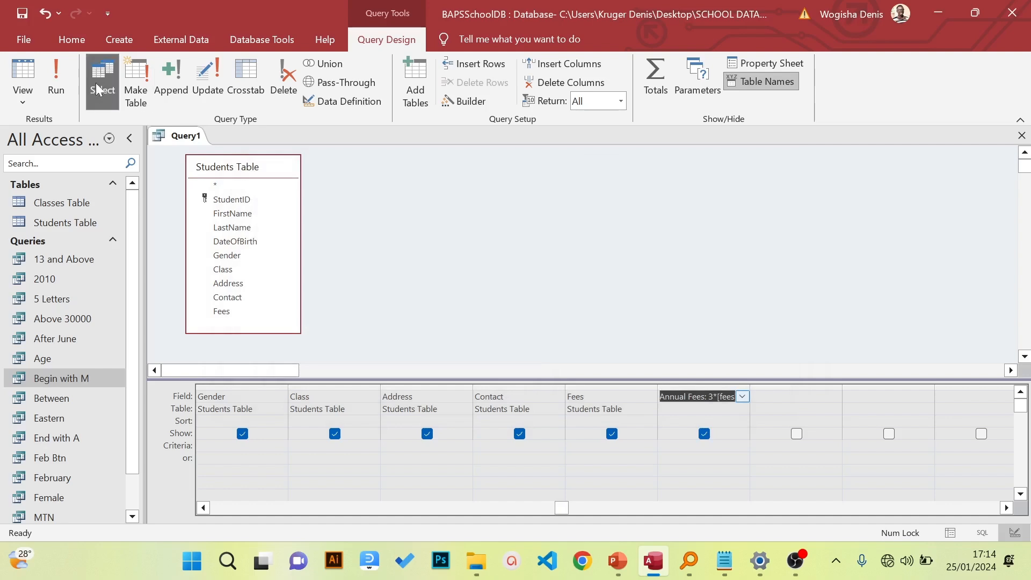
Run the query and compare Fees with Annual Fees in the first and third records
{"action": "left_click", "coordinate": [56, 75]}
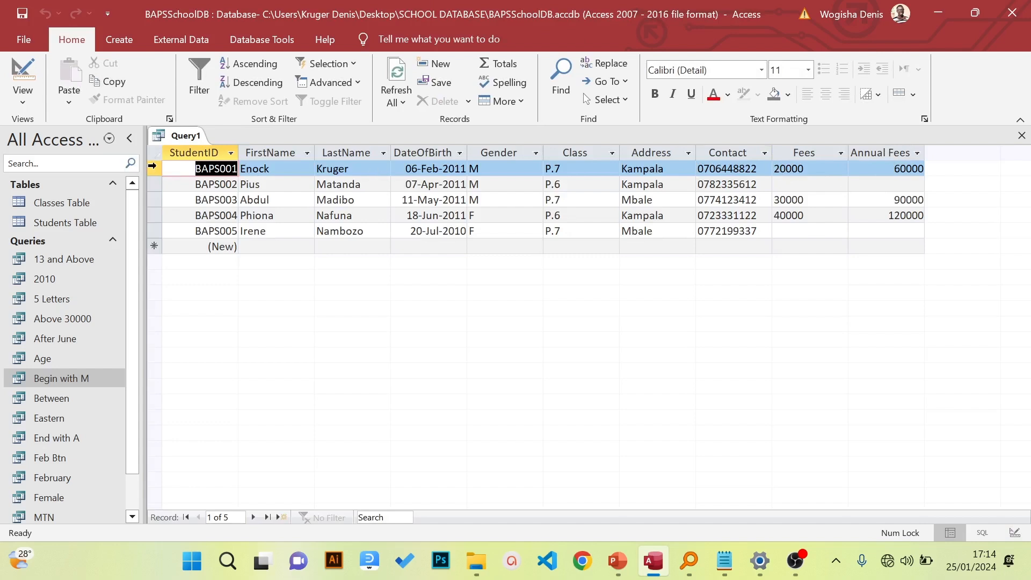
{"action": "left_click", "coordinate": [152, 166]}
{"action": "left_click", "coordinate": [805, 168]}
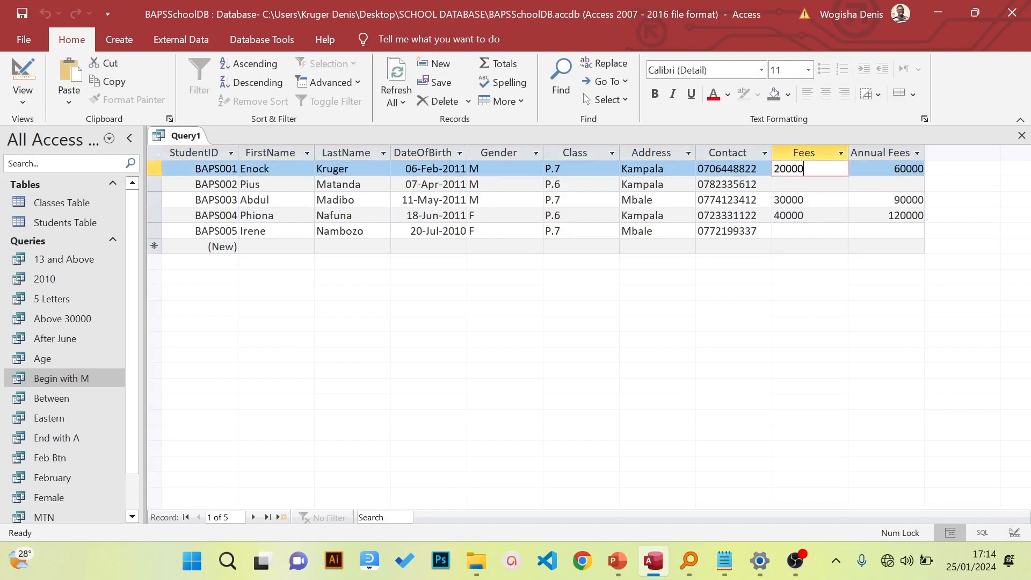
{"action": "key", "text": "Tab"}
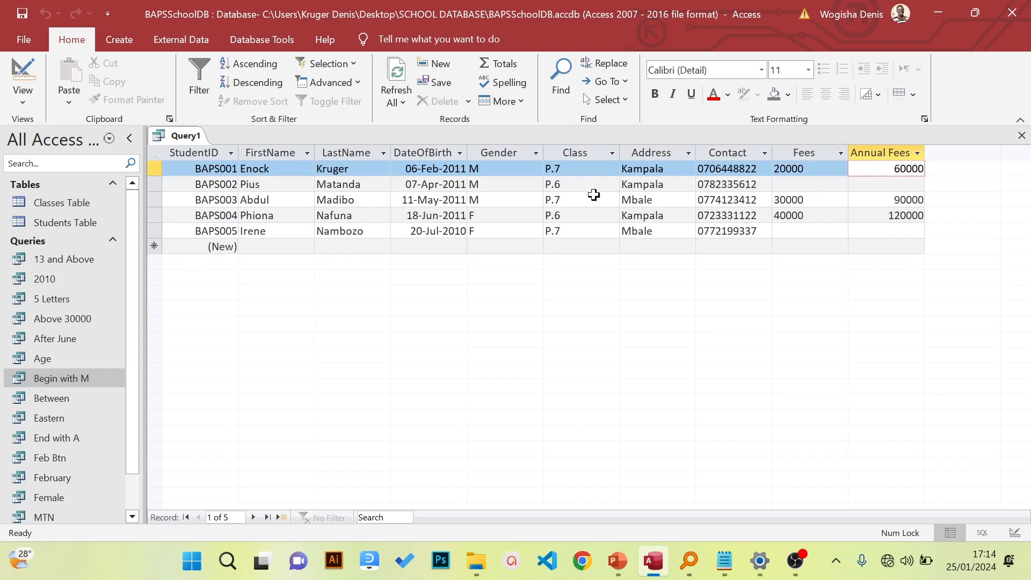
{"action": "left_click", "coordinate": [157, 200]}
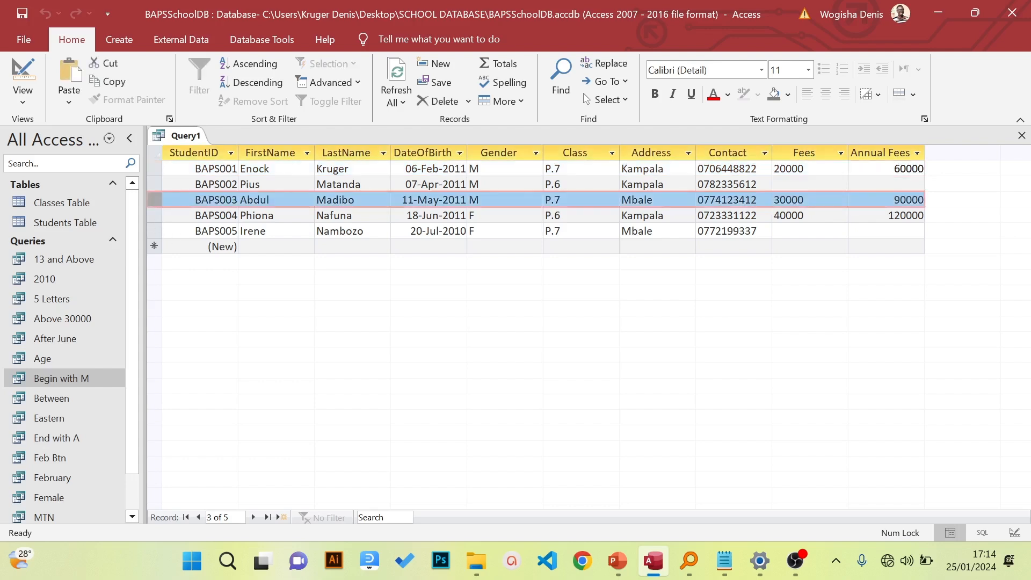
{"action": "left_click", "coordinate": [790, 201]}
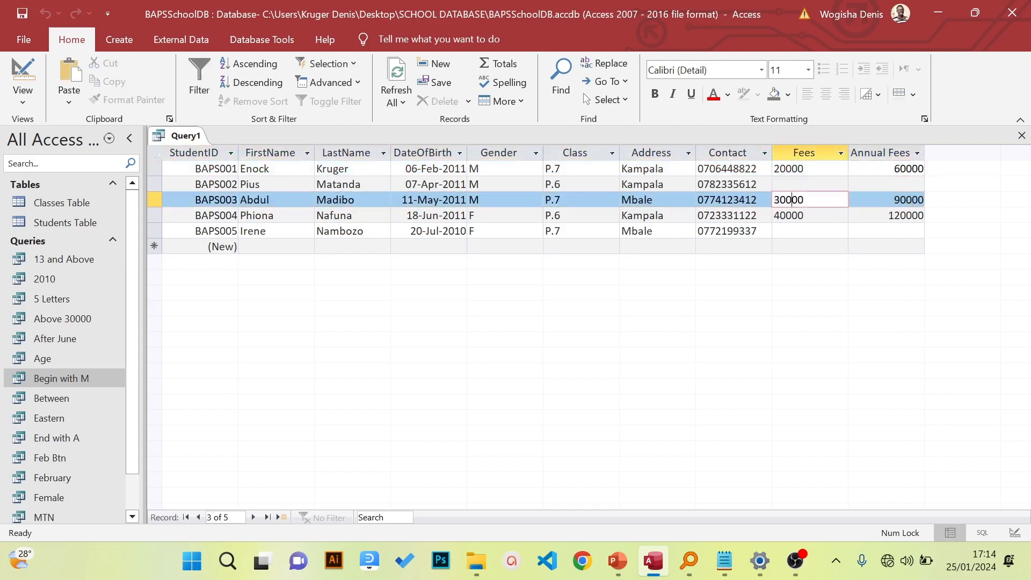
{"action": "left_click", "coordinate": [907, 200]}
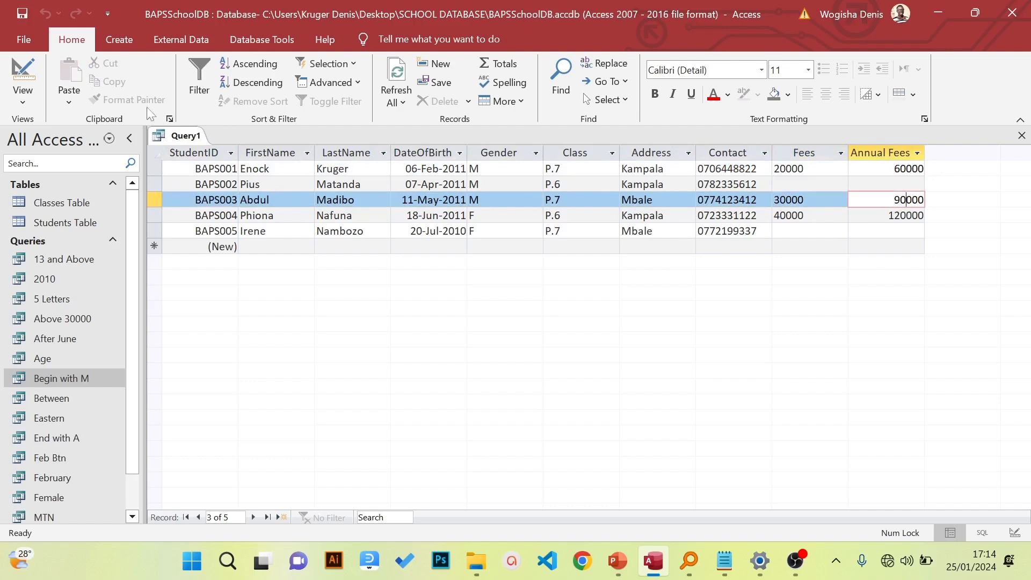
Save the query as Annual Fees and check the list of saved queries
{"action": "left_click", "coordinate": [19, 40]}
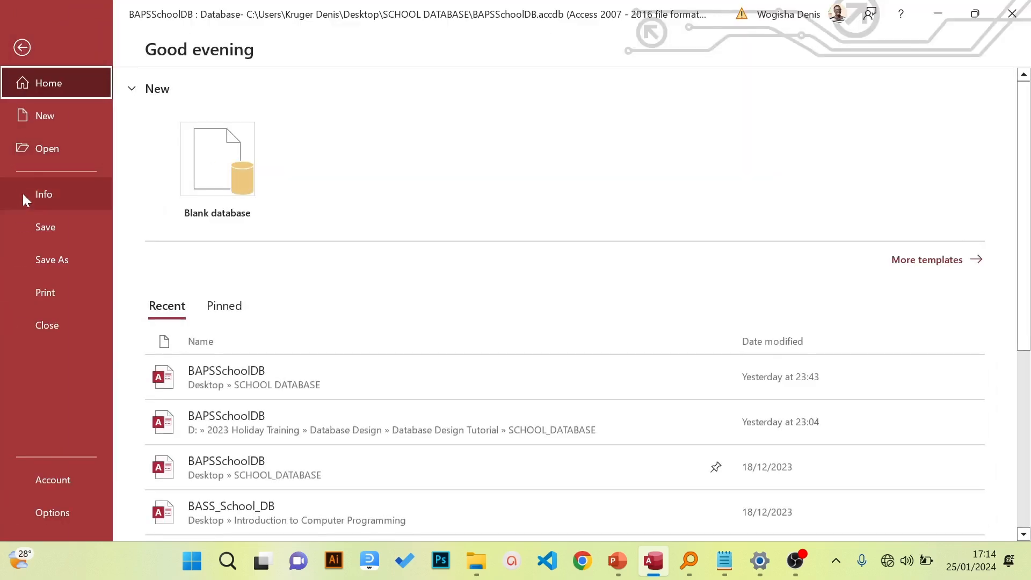
{"action": "left_click", "coordinate": [42, 218]}
{"action": "type", "text": "Annu"}
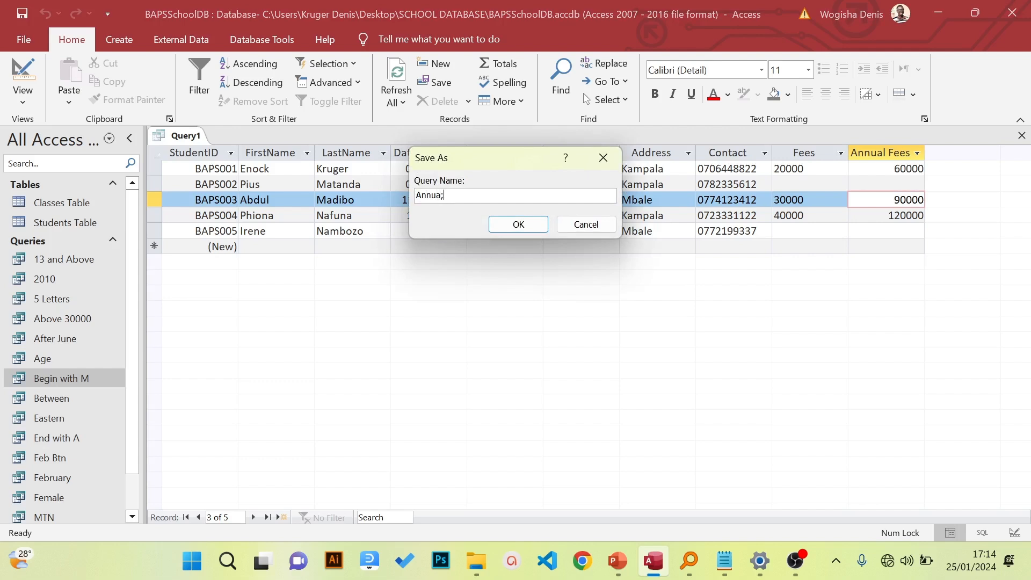
{"action": "type", "text": "al Fees"}
{"action": "left_click", "coordinate": [490, 224]}
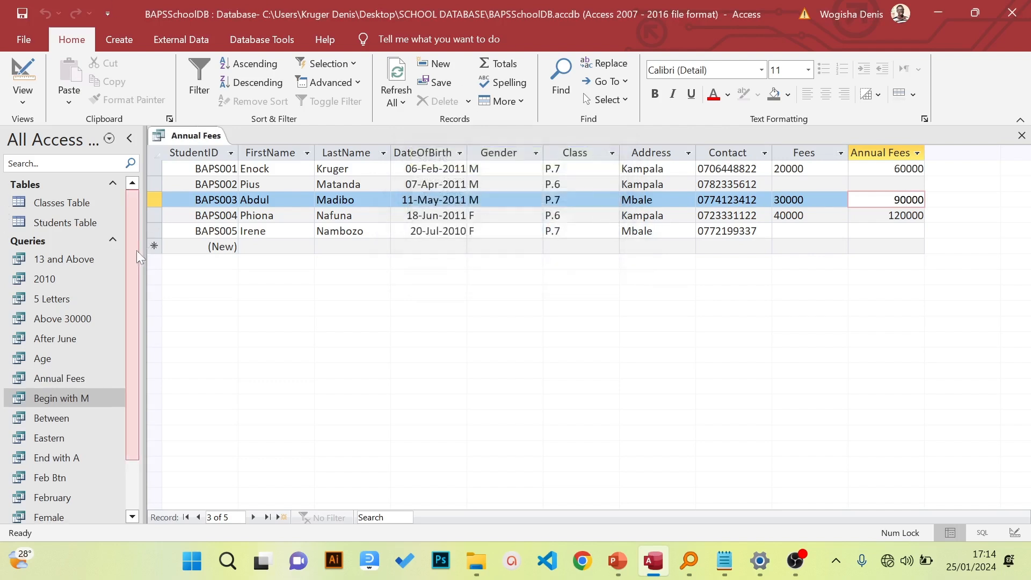
{"action": "left_click_drag", "start_coordinate": [136, 250], "coordinate": [117, 285]}
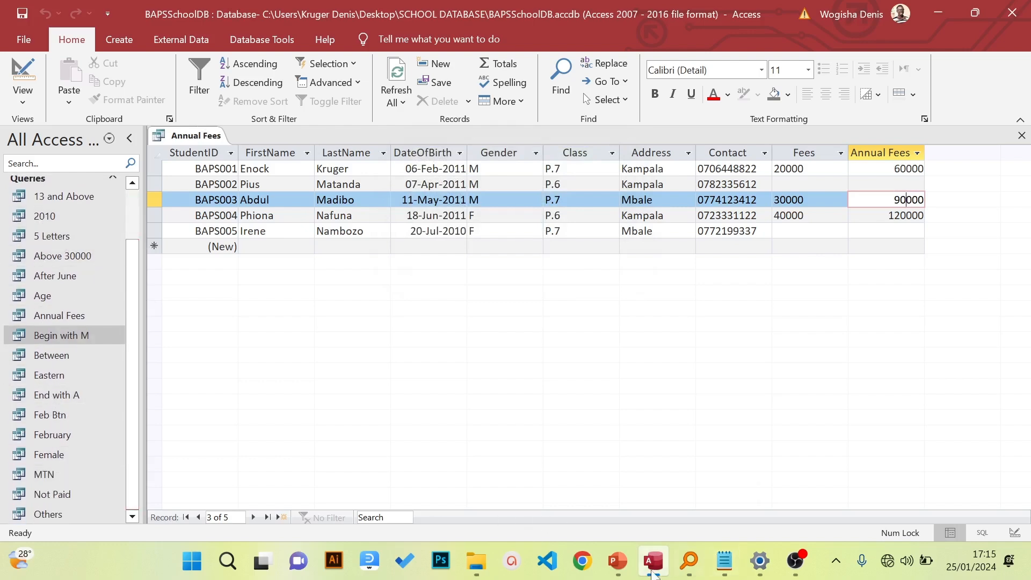
Check the UNSA fee task on the PowerPoint slide and return to Access
{"action": "left_click", "coordinate": [619, 566]}
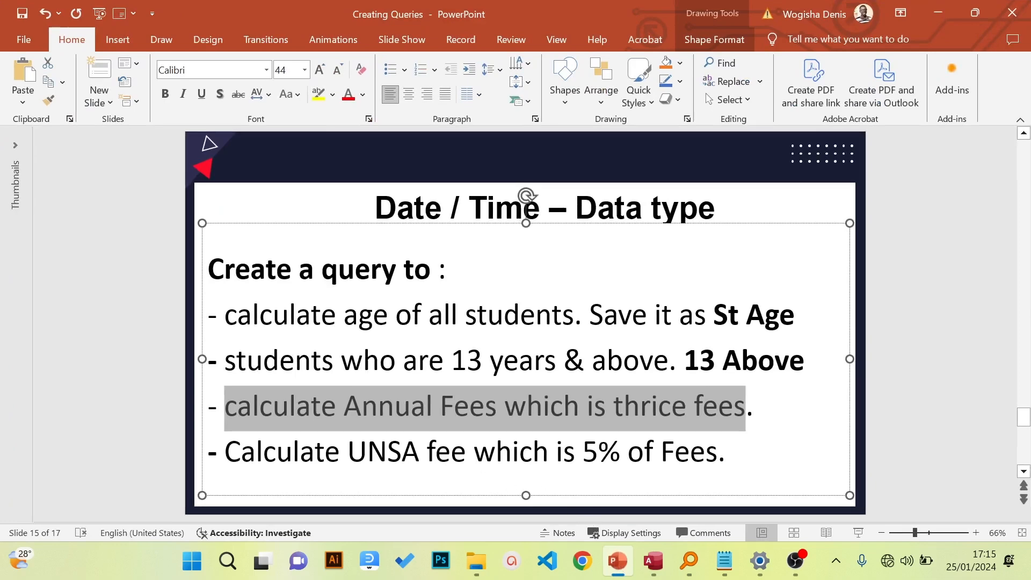
{"action": "left_click", "coordinate": [225, 452]}
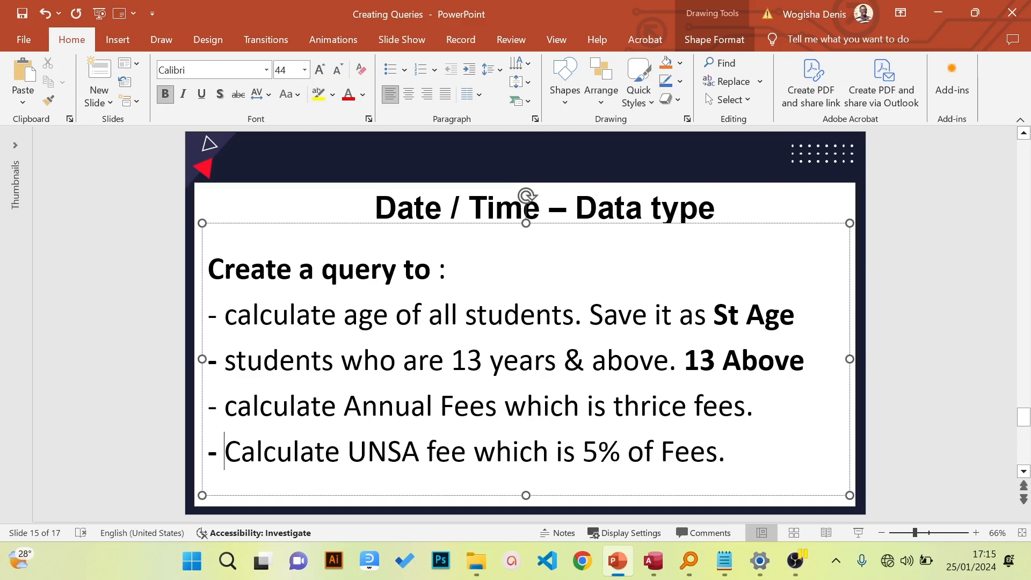
{"action": "key", "text": "alt+Tab"}
Create another query in design view based on the Students Table
{"action": "left_click", "coordinate": [112, 42]}
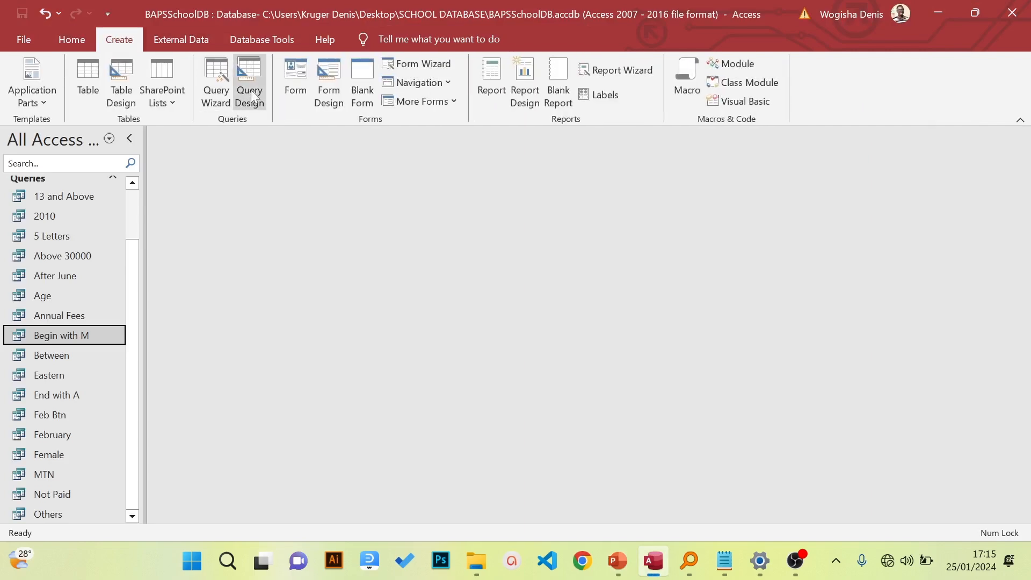
{"action": "left_click", "coordinate": [253, 97]}
{"action": "left_click", "coordinate": [420, 208]}
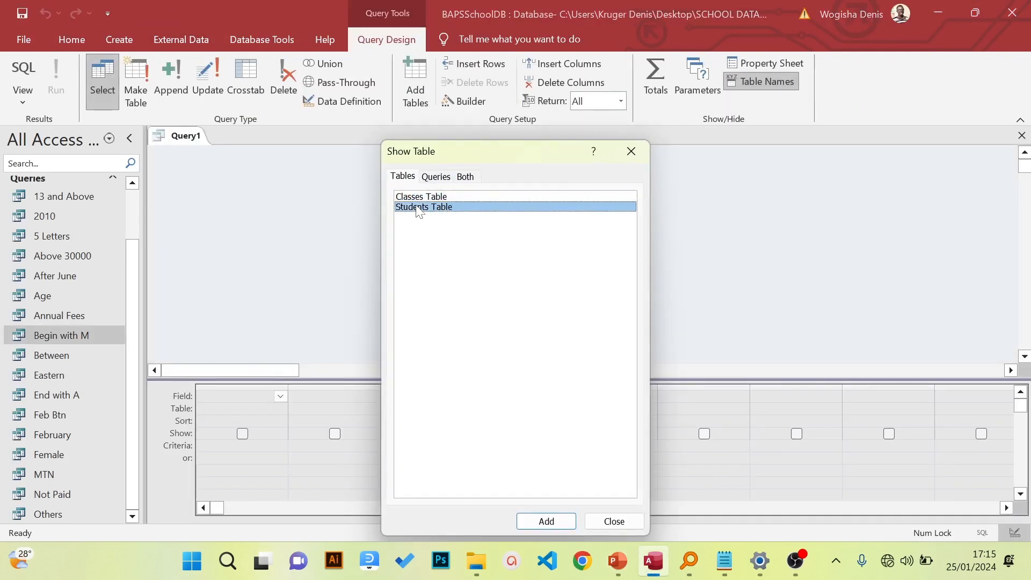
{"action": "left_click", "coordinate": [547, 521]}
{"action": "left_click", "coordinate": [613, 521]}
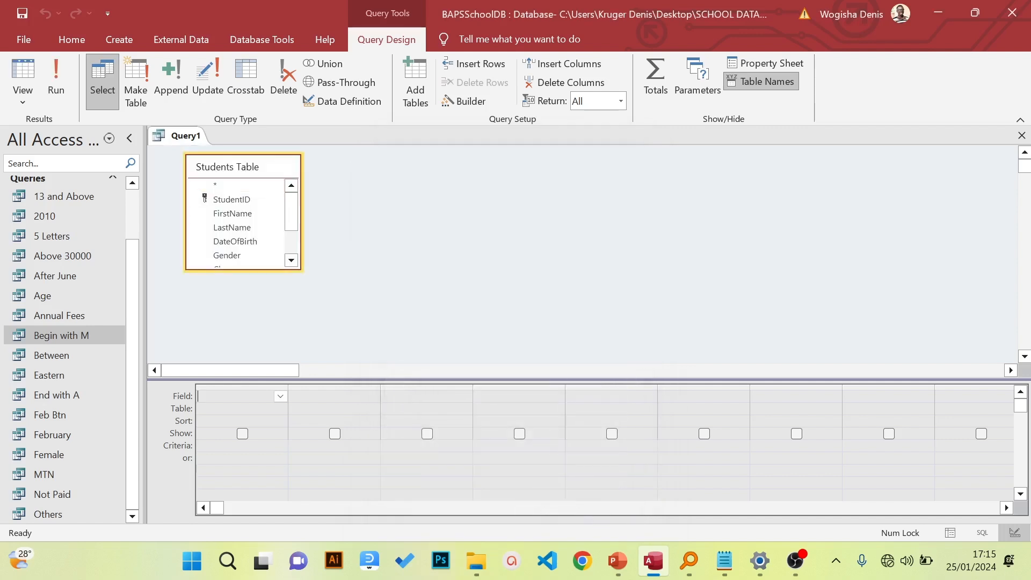
Enlarge the field list and place every Students Table field, StudentID through Fees, in the new query's grid
{"action": "left_click_drag", "start_coordinate": [246, 270], "coordinate": [256, 344]}
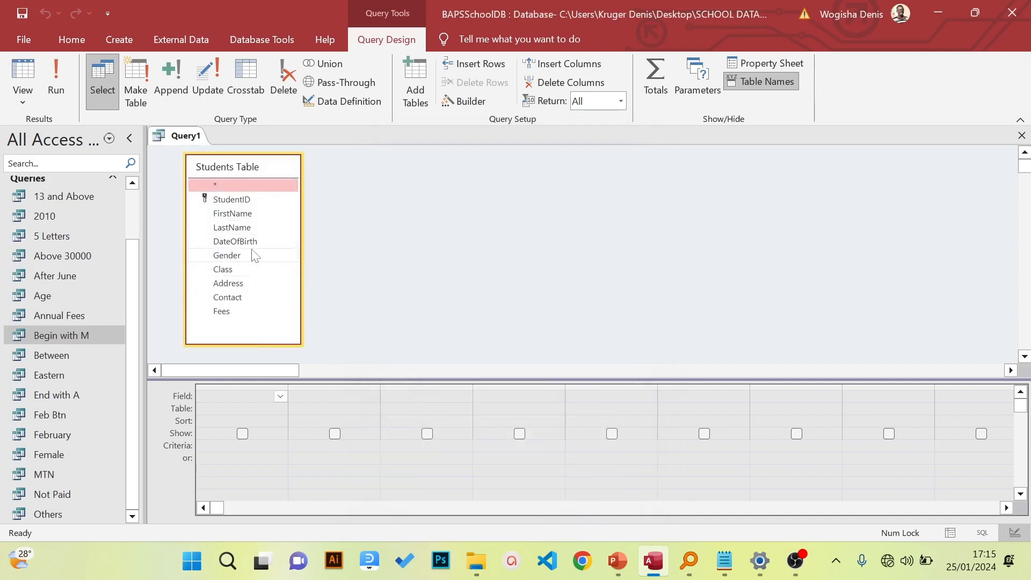
{"action": "left_click", "coordinate": [230, 200]}
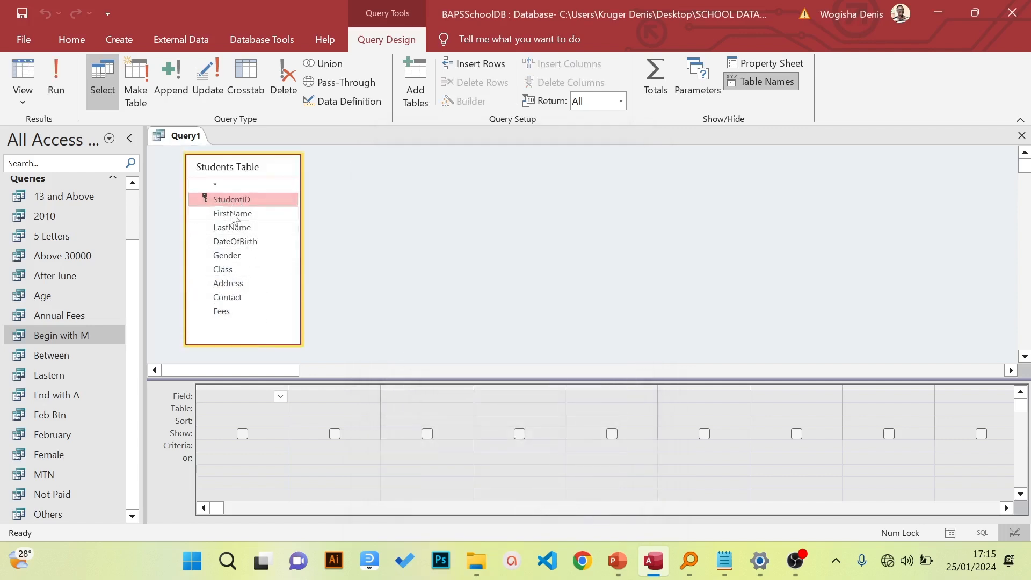
{"action": "left_click", "coordinate": [224, 313], "text": "shift"}
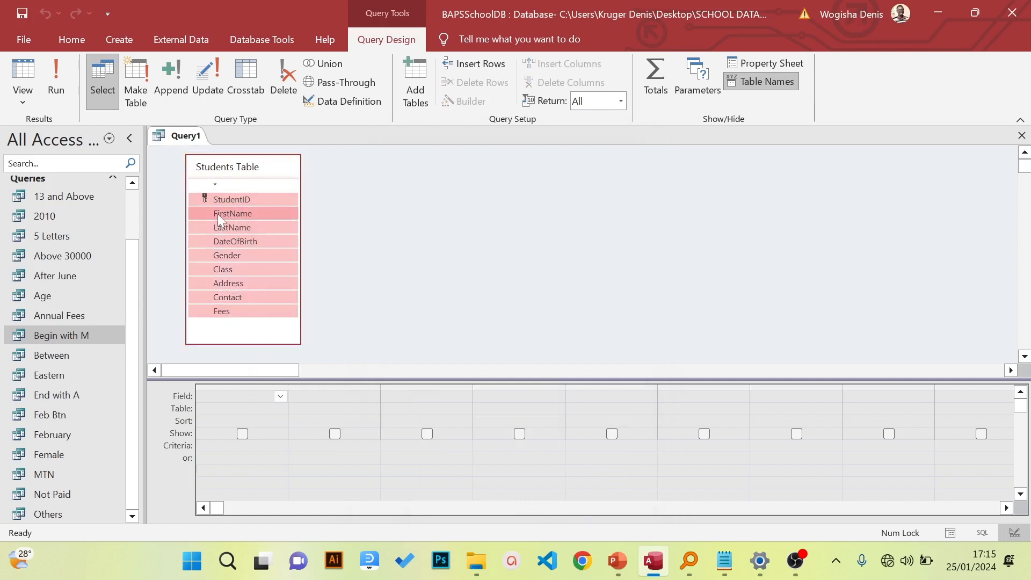
{"action": "left_click_drag", "start_coordinate": [219, 218], "coordinate": [217, 408]}
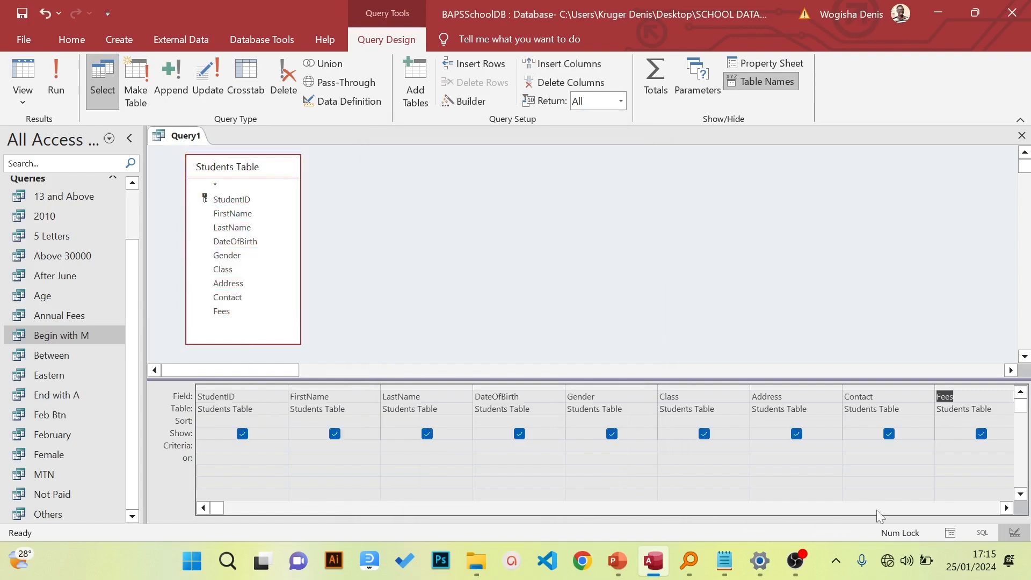
{"action": "left_click", "coordinate": [1006, 508]}
{"action": "left_click", "coordinate": [1006, 507]}
{"action": "left_click", "coordinate": [1006, 507]}
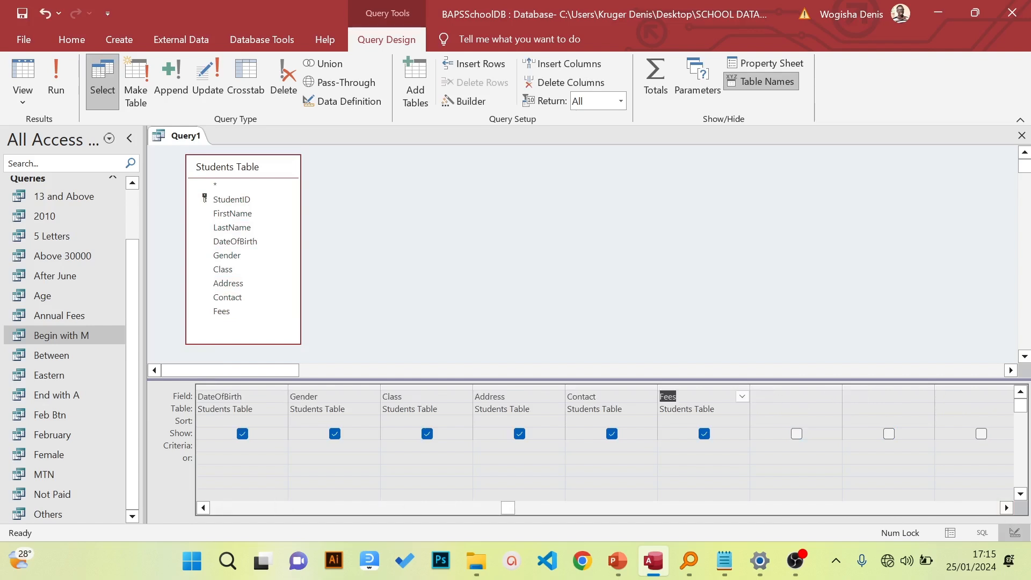
Enter the calculated field UNSA FEE:5/100*[FEES] in the empty column after Fees, using the Zoom box
{"action": "left_click", "coordinate": [834, 397]}
{"action": "key", "text": "Caps_Lock"}
{"action": "right_click", "coordinate": [798, 395]}
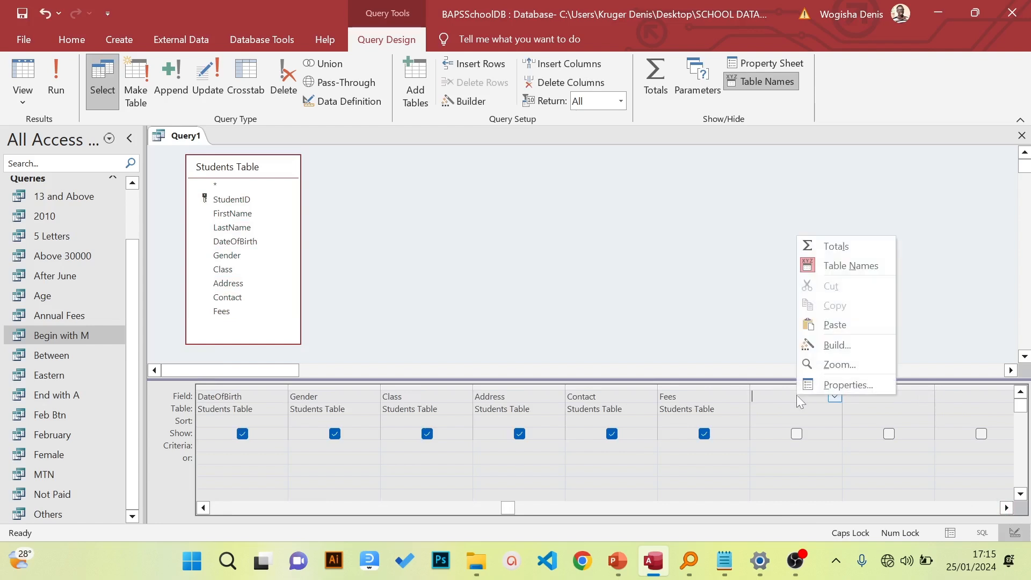
{"action": "left_click", "coordinate": [820, 365]}
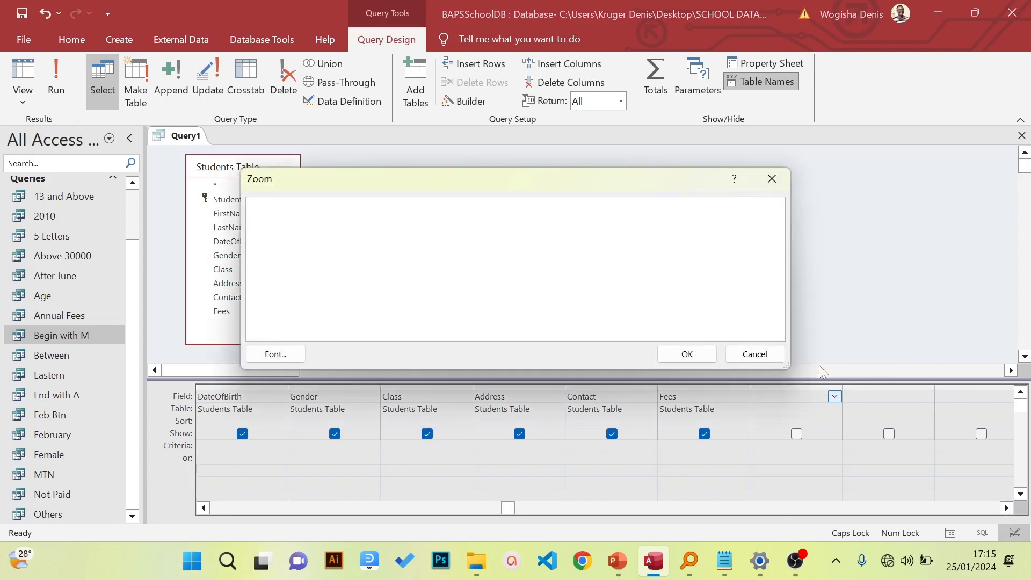
{"action": "type", "text": "UNDA"}
{"action": "key", "text": "BackSpace"}
{"action": "key", "text": "BackSpace"}
{"action": "type", "text": "SA"}
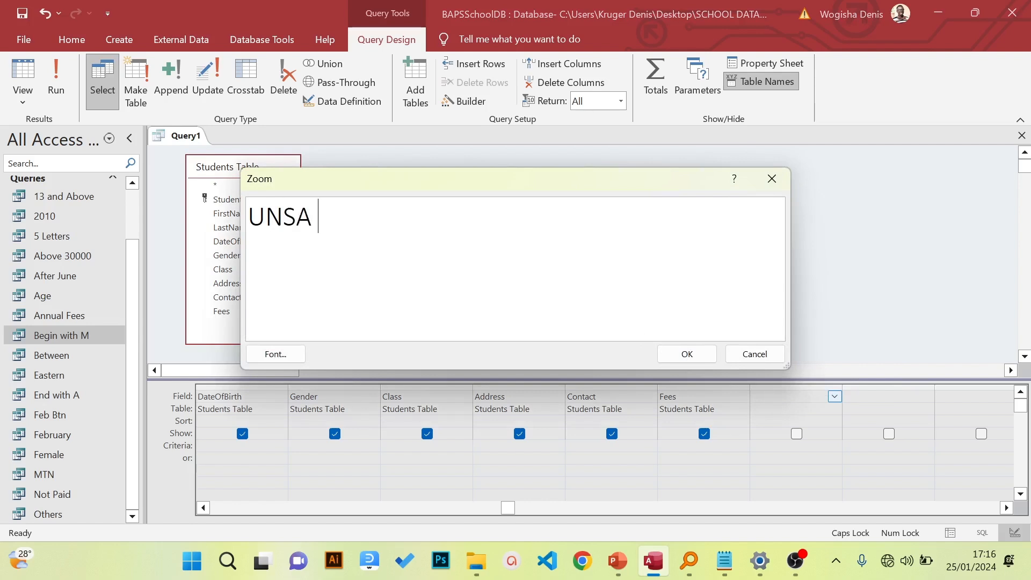
{"action": "type", "text": " FEE:5/100"}
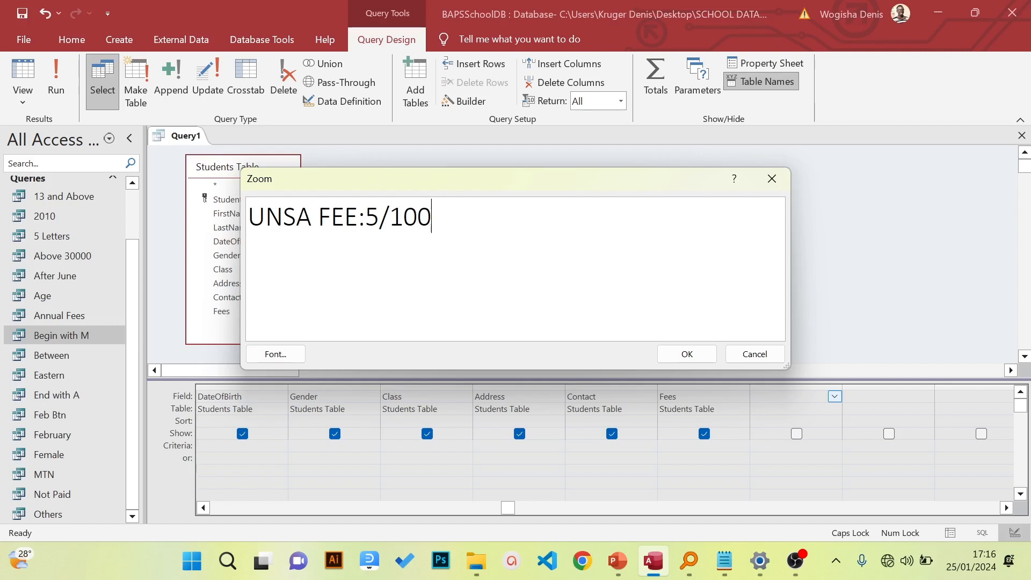
{"action": "type", "text": "*[FEES]"}
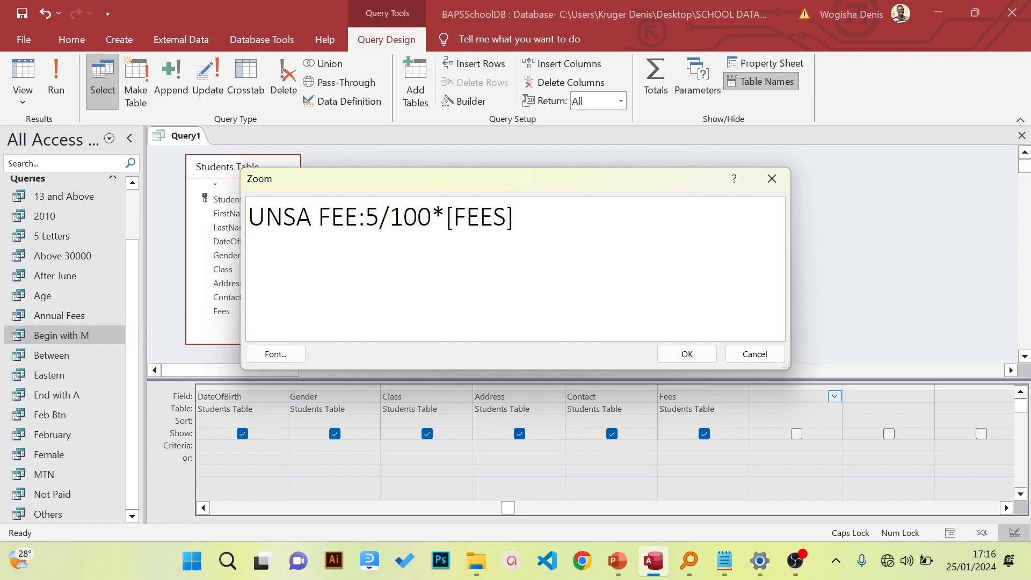
Review the field name and formula parts of the UNSA FEE expression, accept it and run the query
{"action": "left_click_drag", "start_coordinate": [514, 217], "coordinate": [247, 217]}
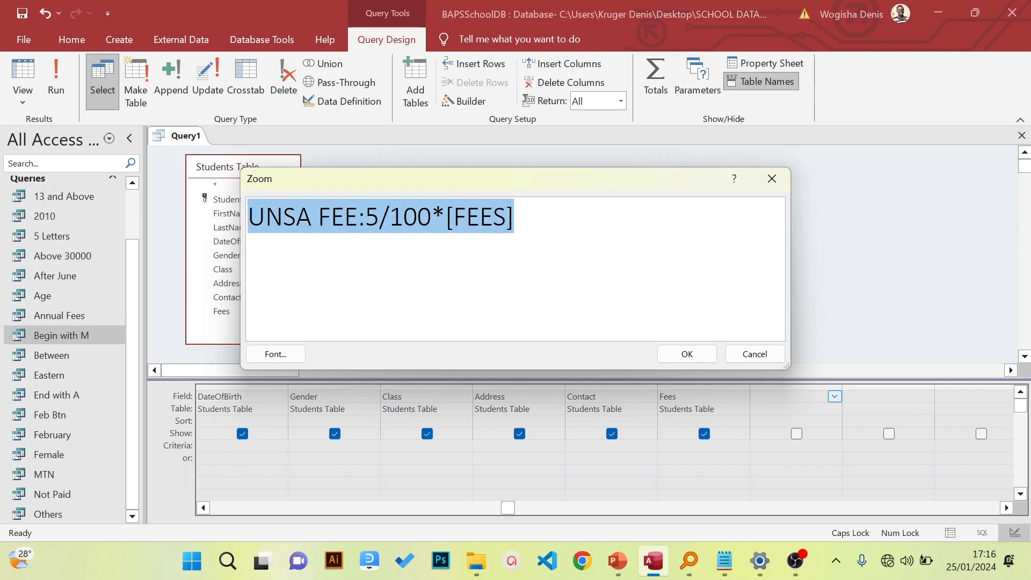
{"action": "left_click_drag", "start_coordinate": [359, 217], "coordinate": [248, 216]}
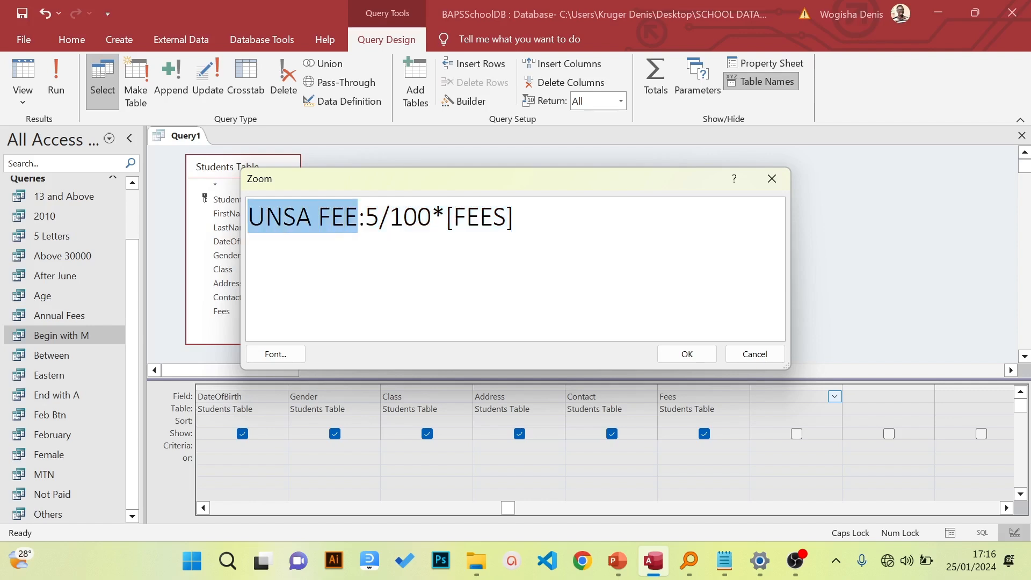
{"action": "left_click_drag", "start_coordinate": [365, 217], "coordinate": [514, 216]}
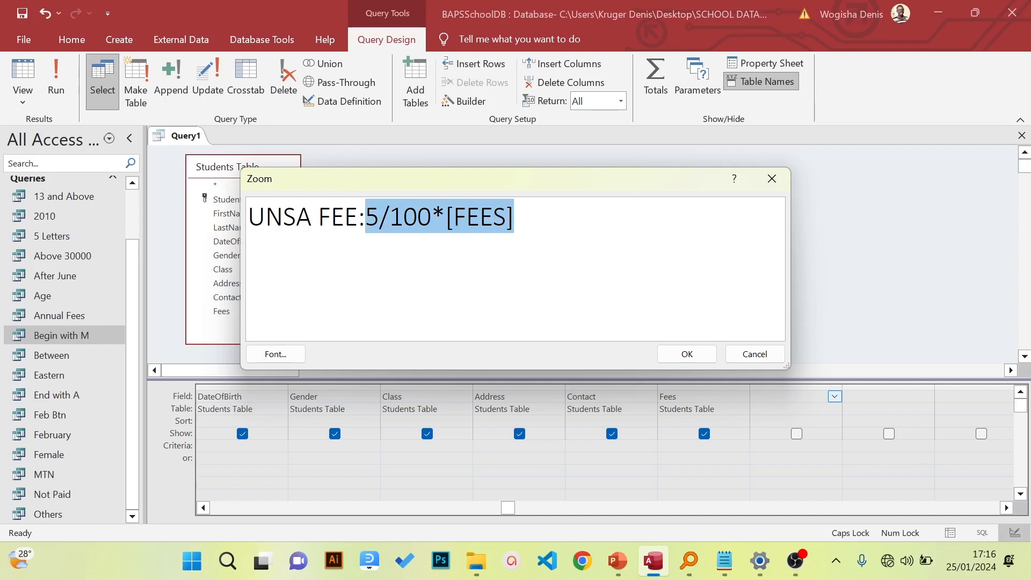
{"action": "left_click", "coordinate": [687, 354]}
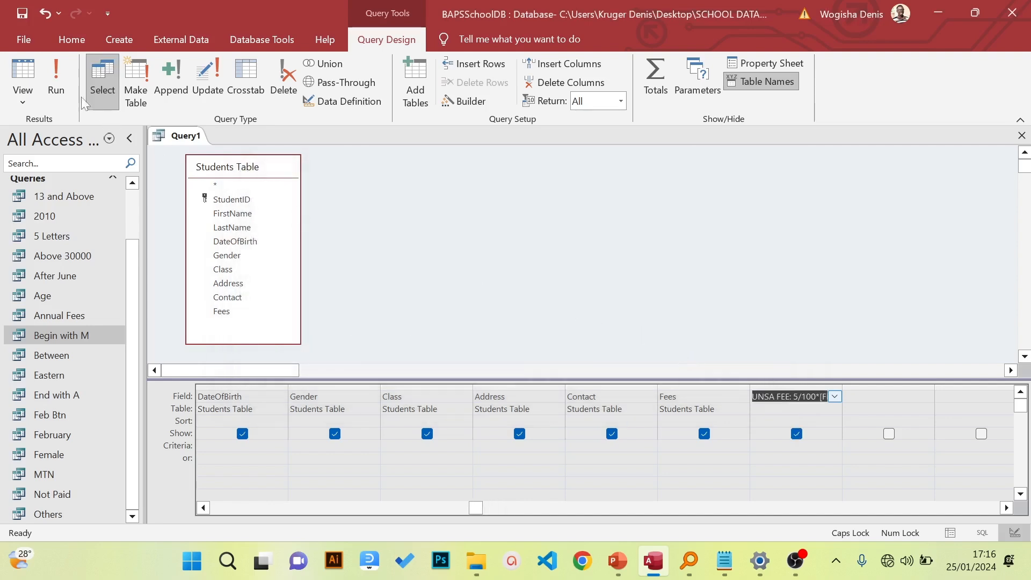
{"action": "left_click", "coordinate": [54, 80]}
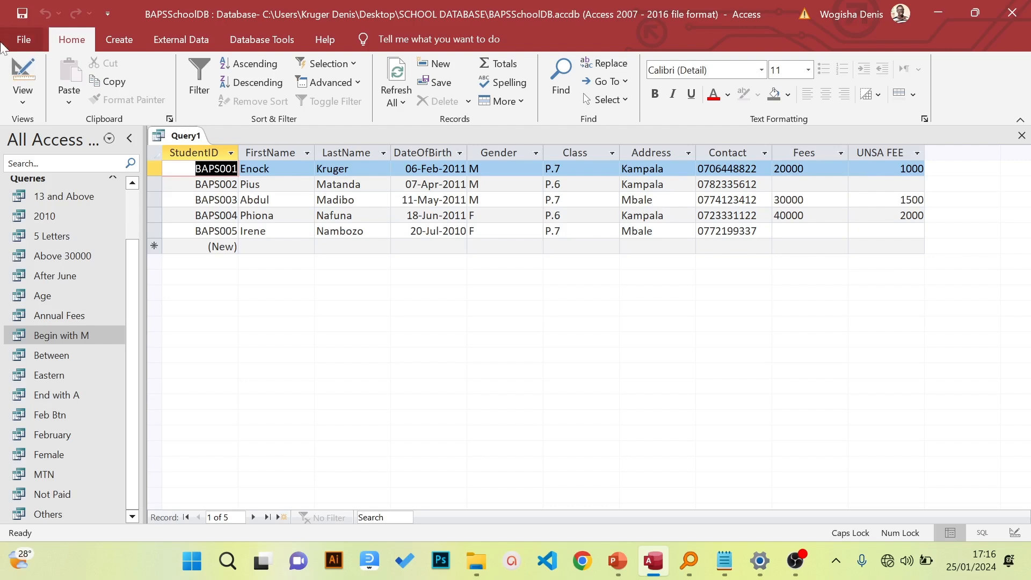
Save the query as UNSA and close it
{"action": "left_click", "coordinate": [23, 40]}
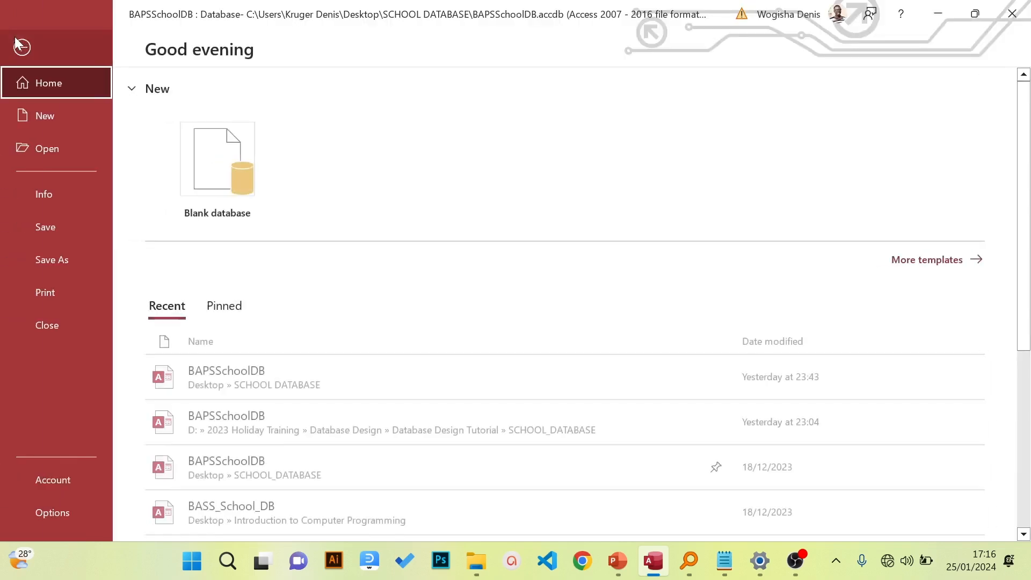
{"action": "left_click", "coordinate": [43, 225]}
{"action": "type", "text": "UNS"}
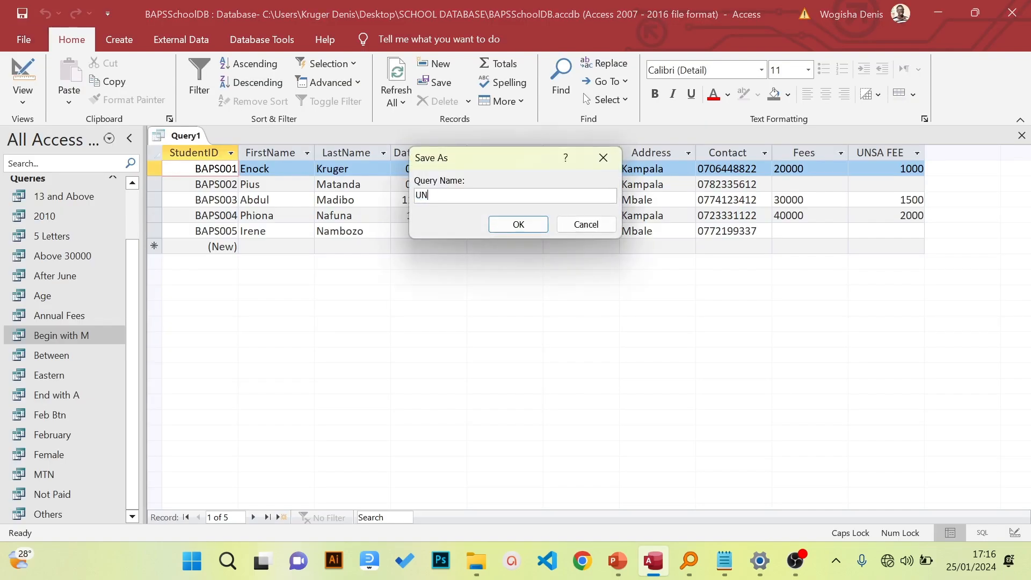
{"action": "key", "text": "Caps_Lock"}
{"action": "key", "text": "BackSpace"}
{"action": "type", "text": "sa"}
{"action": "key", "text": "BackSpace"}
{"action": "key", "text": "BackSpace"}
{"action": "key", "text": "Caps_Lock"}
{"action": "type", "text": "SA"}
{"action": "left_click", "coordinate": [495, 222]}
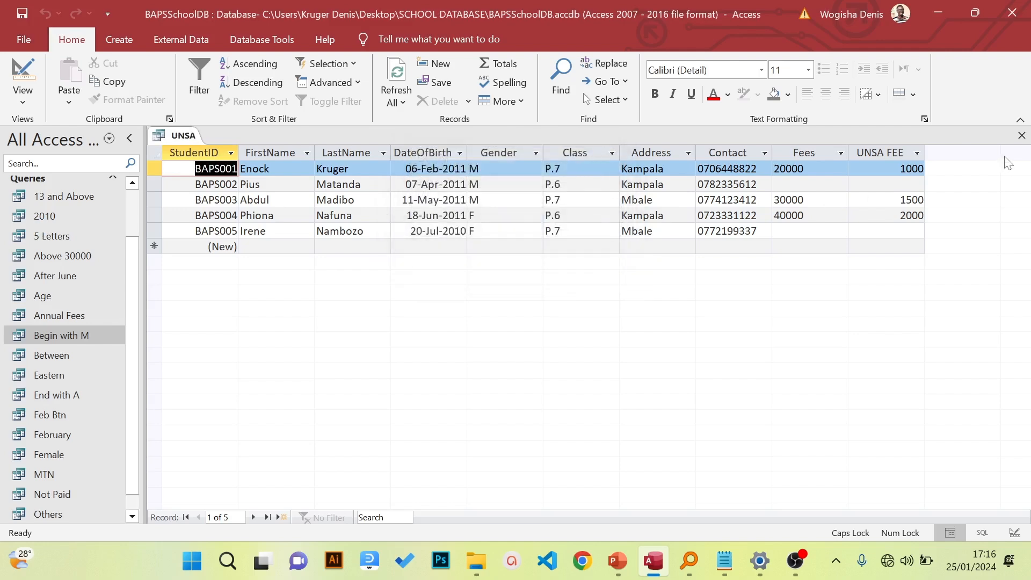
{"action": "left_click", "coordinate": [1023, 135]}
Switch to PowerPoint and look over the query tasks on the Date / Time data type slides
{"action": "left_click", "coordinate": [615, 569]}
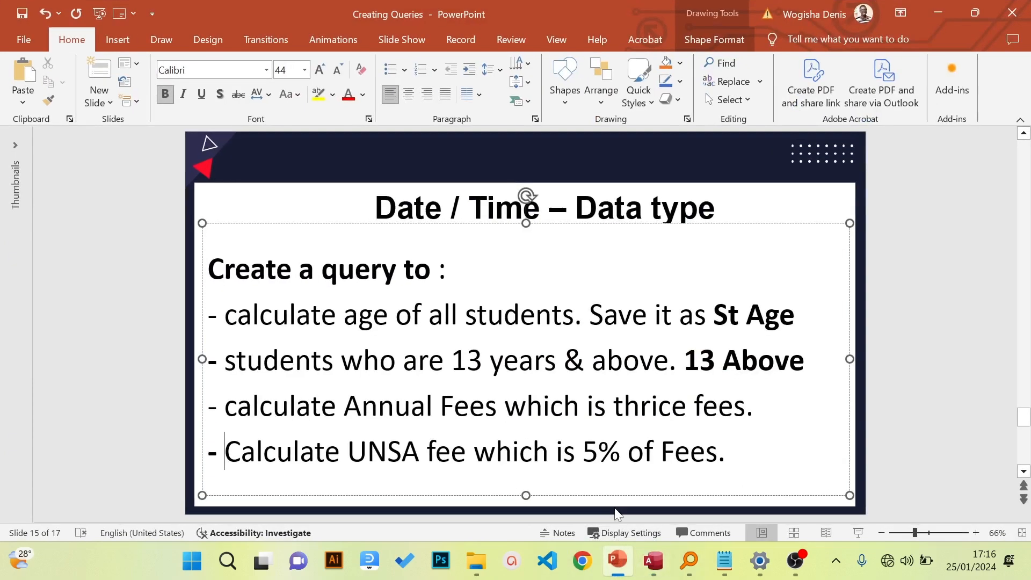
{"action": "scroll", "coordinate": [526, 323], "scroll_direction": "up", "scroll_amount": 1}
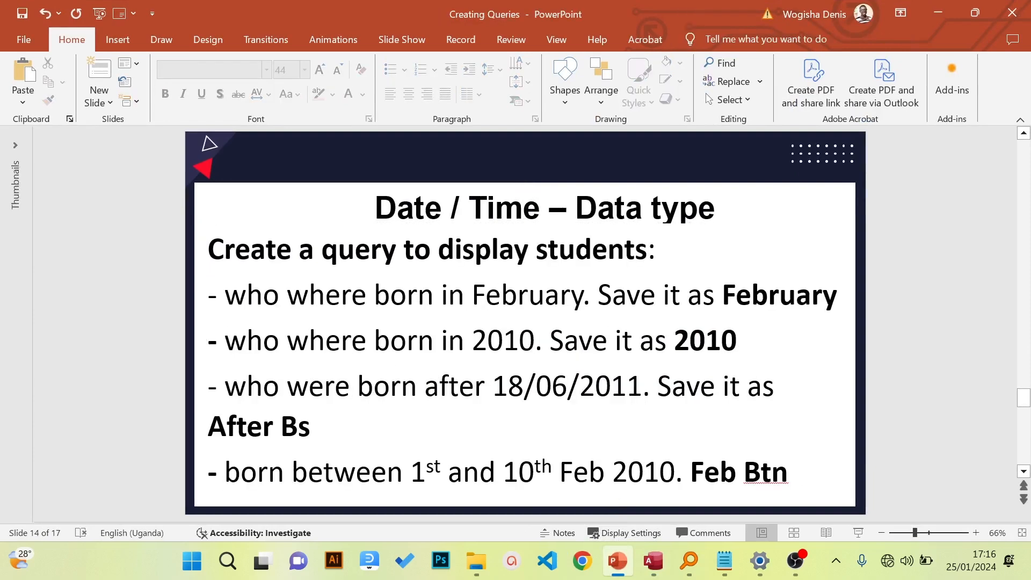
{"action": "scroll", "coordinate": [526, 323], "scroll_direction": "up", "scroll_amount": 1}
{"action": "scroll", "coordinate": [526, 324], "scroll_direction": "down", "scroll_amount": 1}
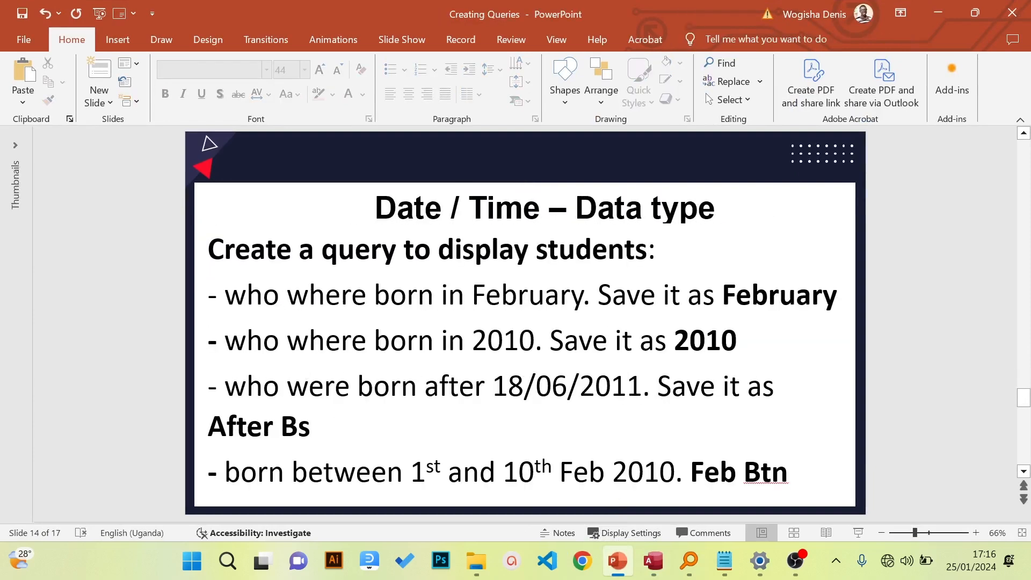
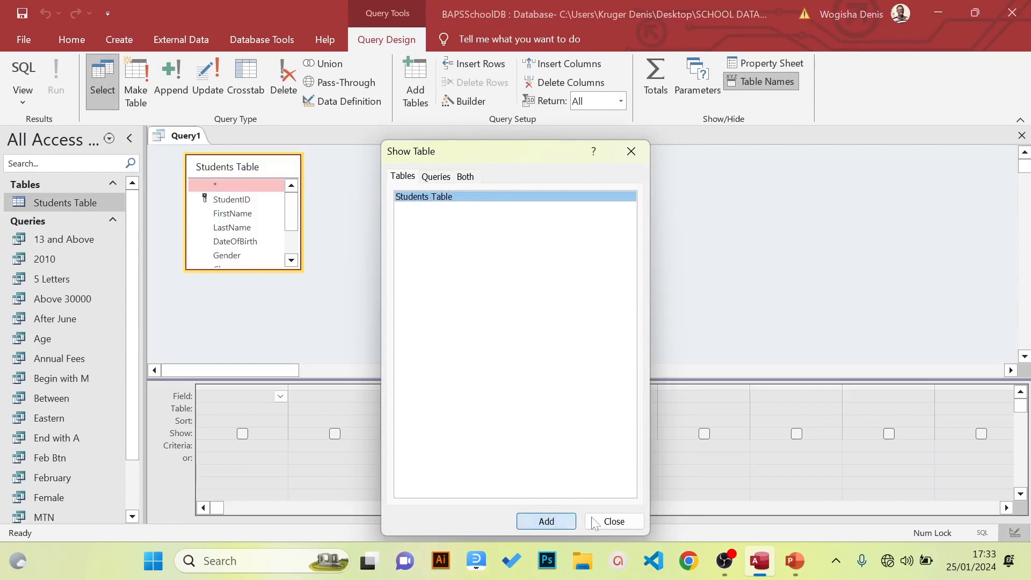
Enlarge the Students Table field list and place all its fields, StudentID through Fees, in the new query's grid
{"action": "left_click", "coordinate": [614, 521]}
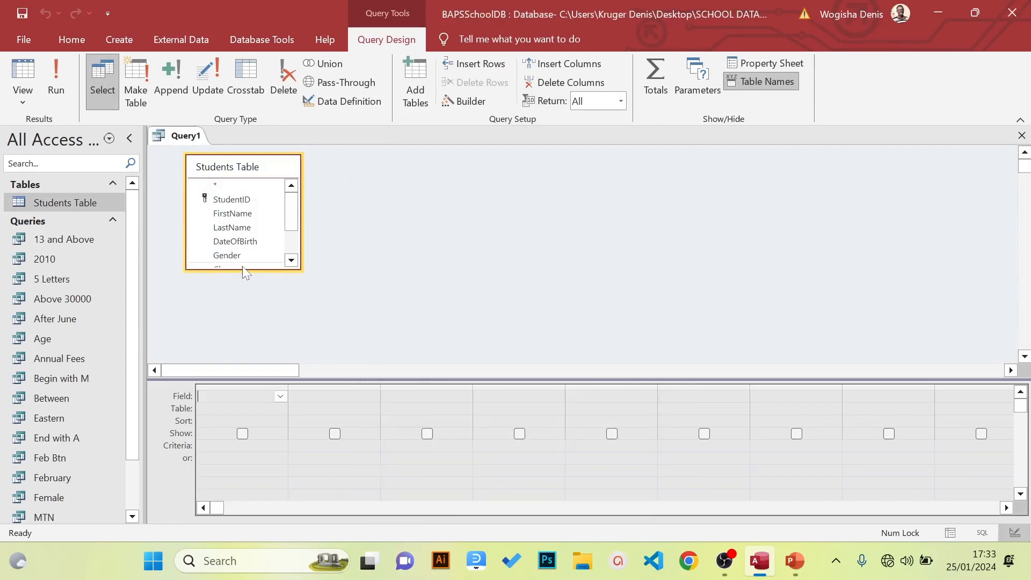
{"action": "left_click_drag", "start_coordinate": [243, 267], "coordinate": [246, 335]}
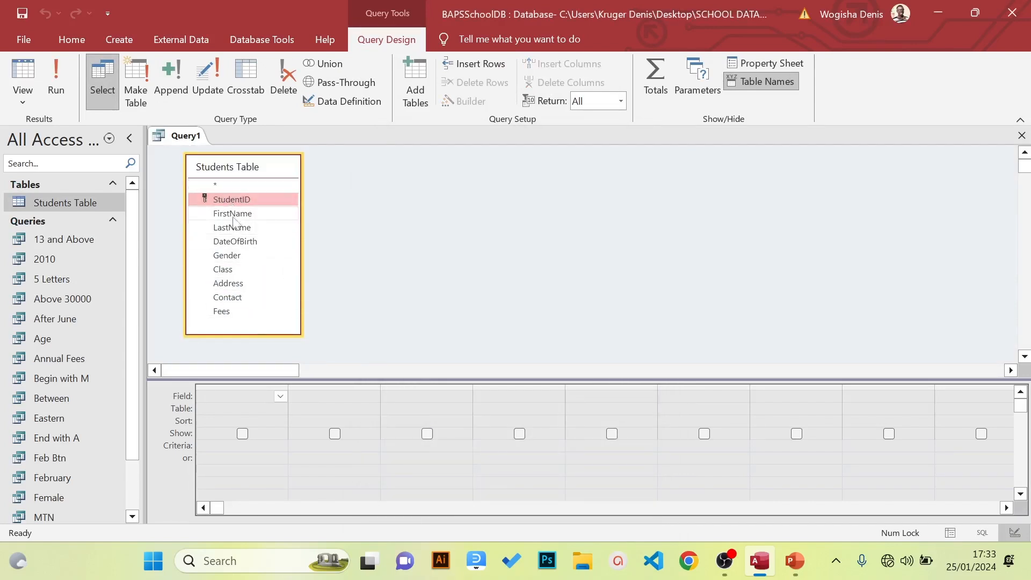
{"action": "key", "text": "Caps_Lock"}
{"action": "left_click", "coordinate": [242, 311], "text": "shift"}
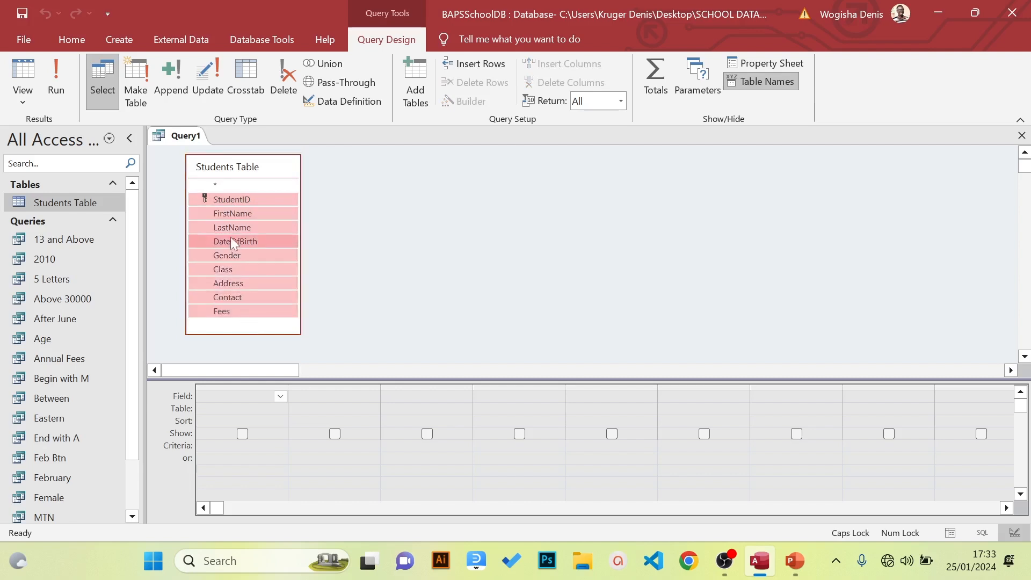
{"action": "left_click_drag", "start_coordinate": [242, 255], "coordinate": [231, 419]}
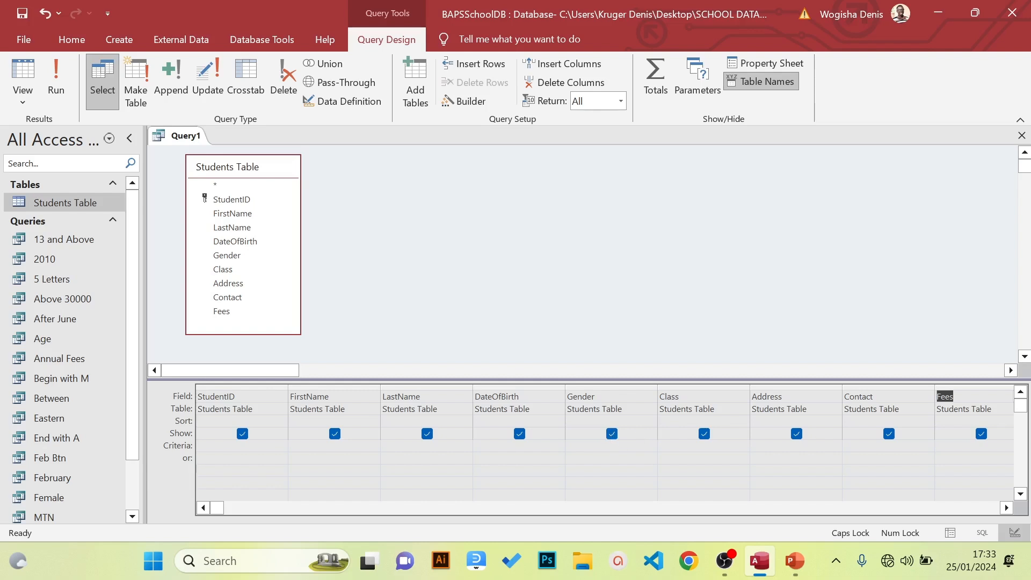
Set the criteria to "M" for Gender and "P.7" for Class on the same row, and run the query
{"action": "left_click", "coordinate": [567, 445]}
{"action": "type", "text": "M"}
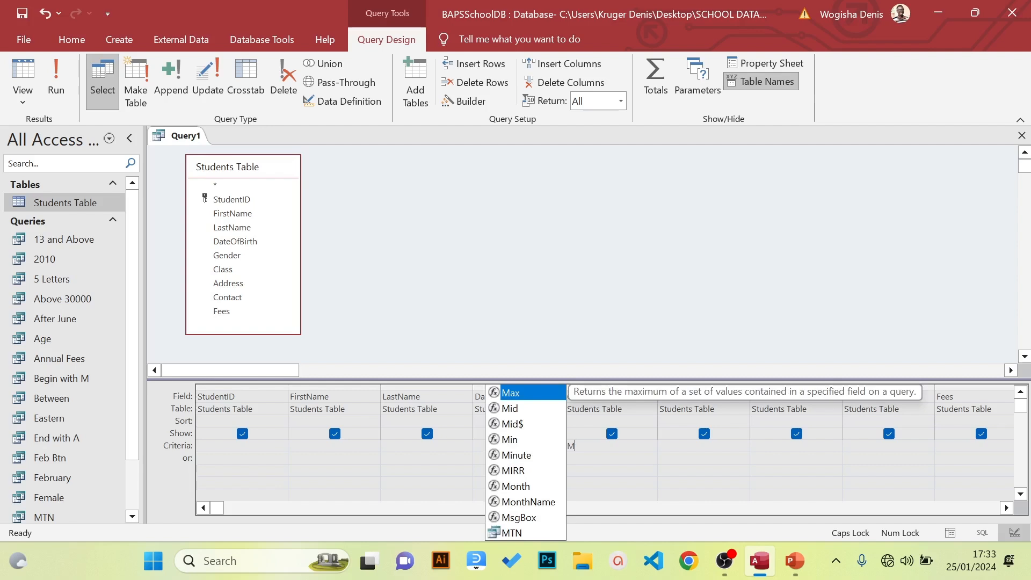
{"action": "key", "text": "Tab"}
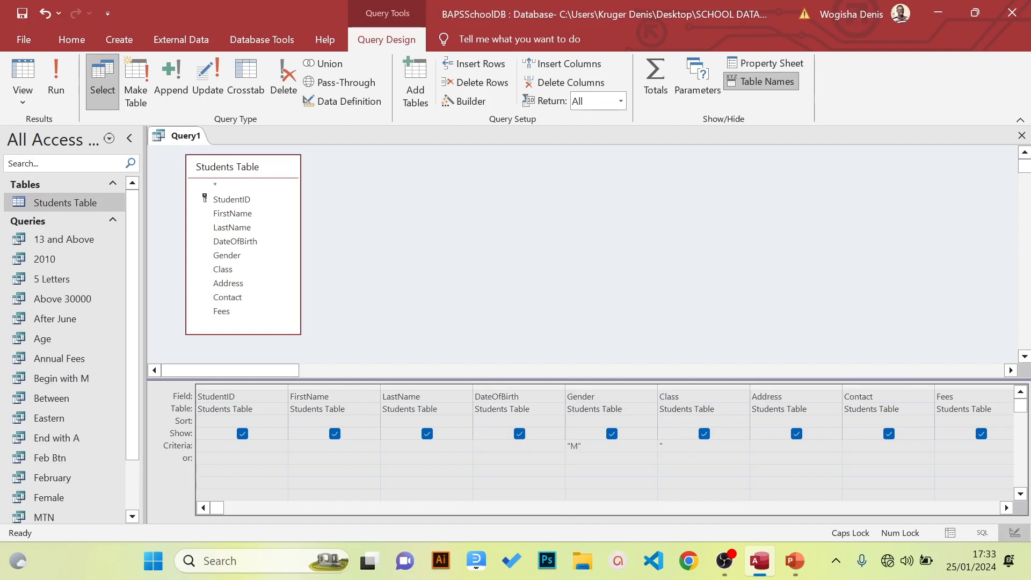
{"action": "type", "text": "\"P.7\""}
{"action": "left_click", "coordinate": [53, 86]}
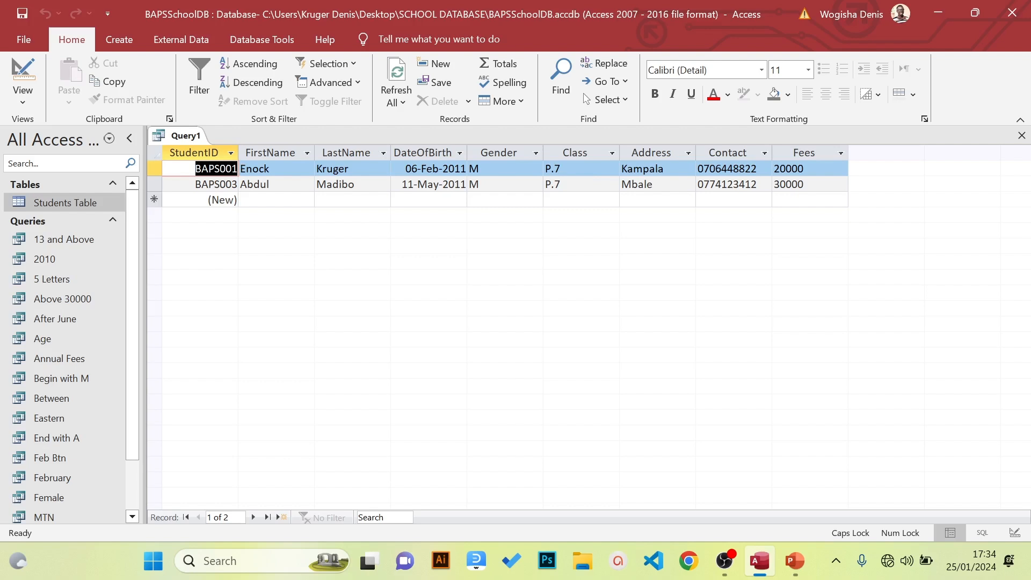
Return to design view to review the Gender and Class criteria, and run the query again
{"action": "left_click", "coordinate": [30, 104]}
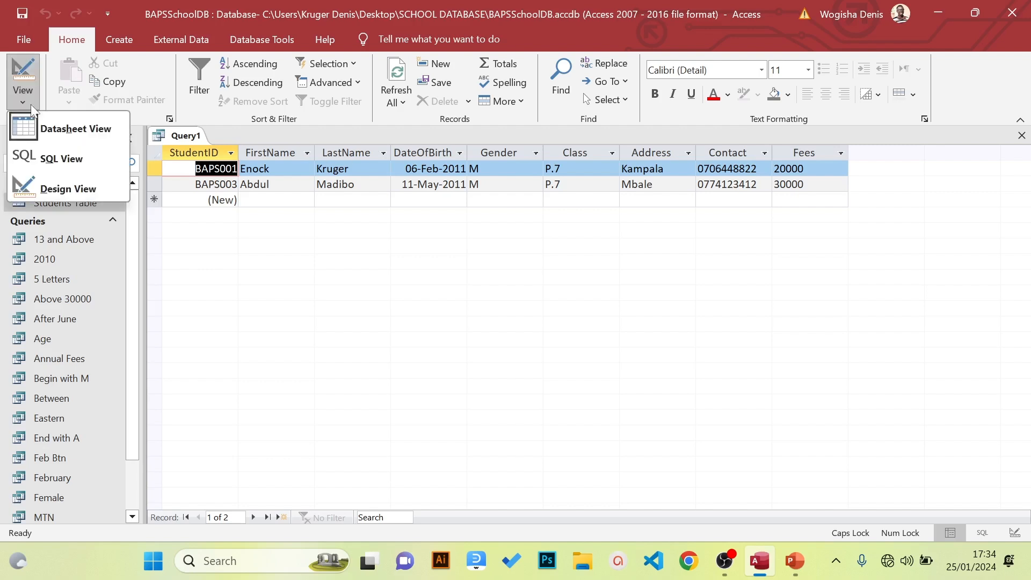
{"action": "left_click", "coordinate": [59, 195]}
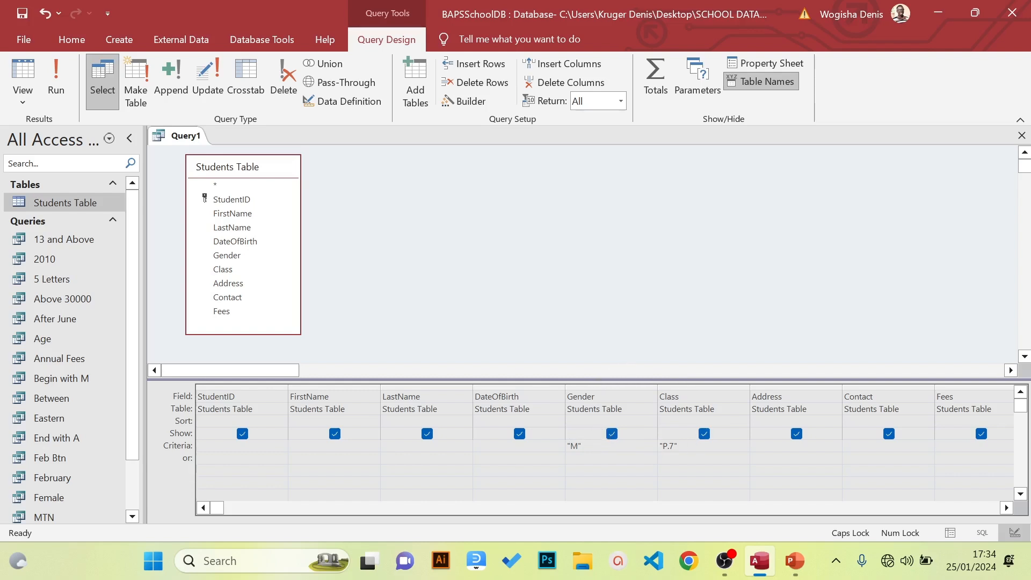
{"action": "left_click_drag", "start_coordinate": [678, 445], "coordinate": [660, 446]}
{"action": "key", "text": "Down"}
{"action": "left_click", "coordinate": [63, 85]}
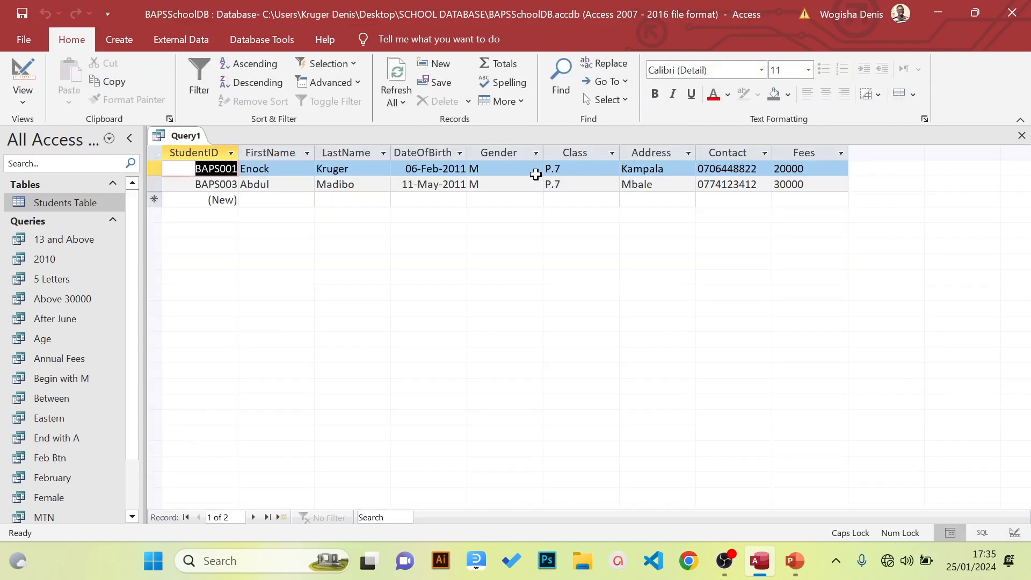
Check the PowerPoint slide for the name required for the male P.7 students query and return to Access
{"action": "left_click", "coordinate": [794, 565]}
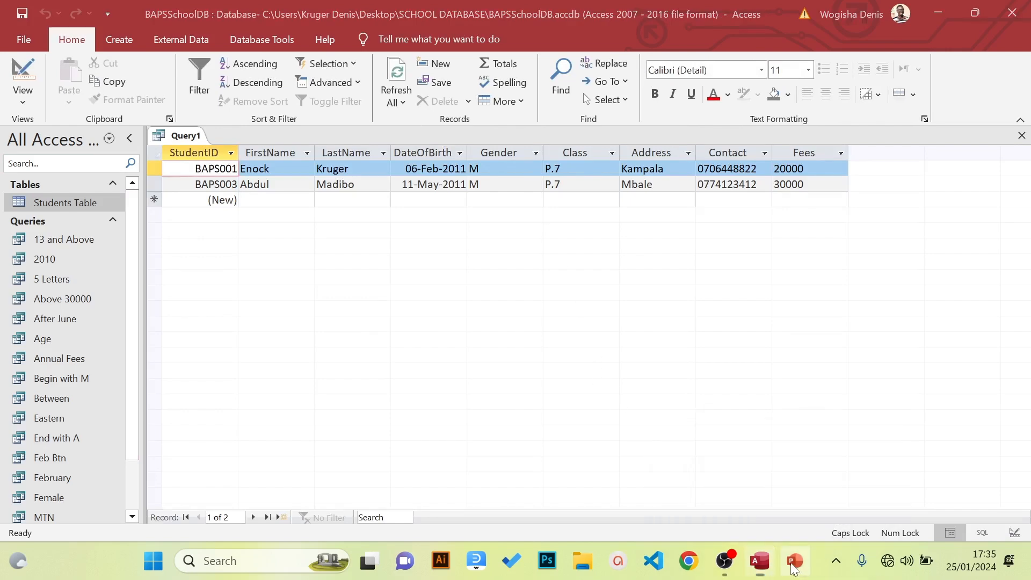
{"action": "left_click_drag", "start_coordinate": [681, 322], "coordinate": [798, 322]}
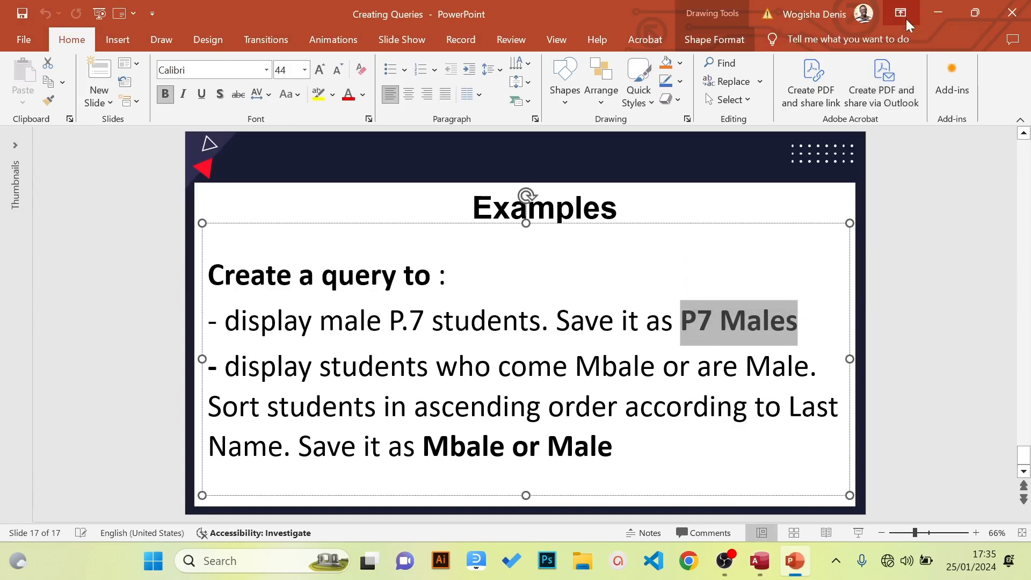
{"action": "left_click", "coordinate": [938, 13]}
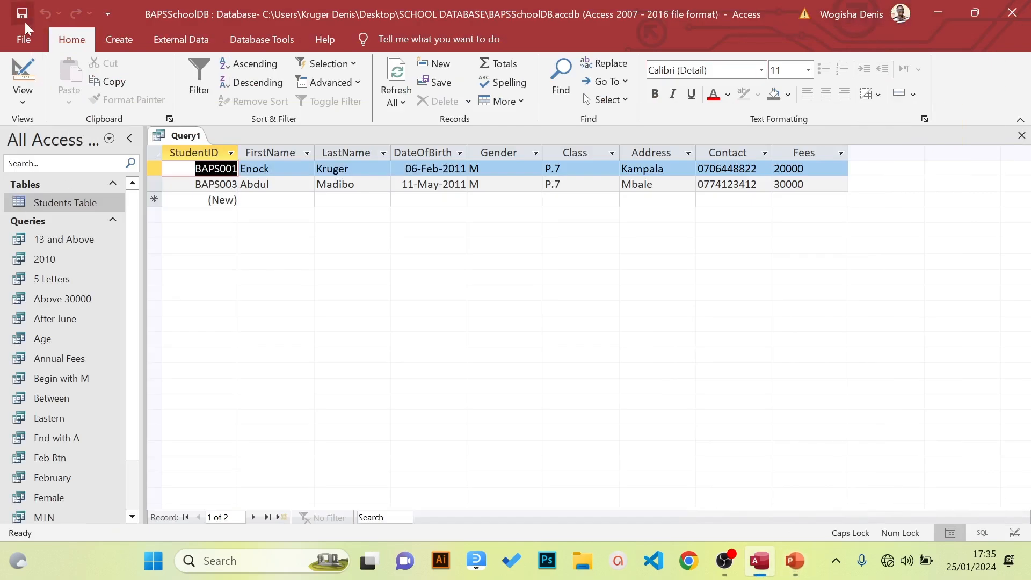
Try to save the query as P.7 Males
{"action": "left_click", "coordinate": [24, 41]}
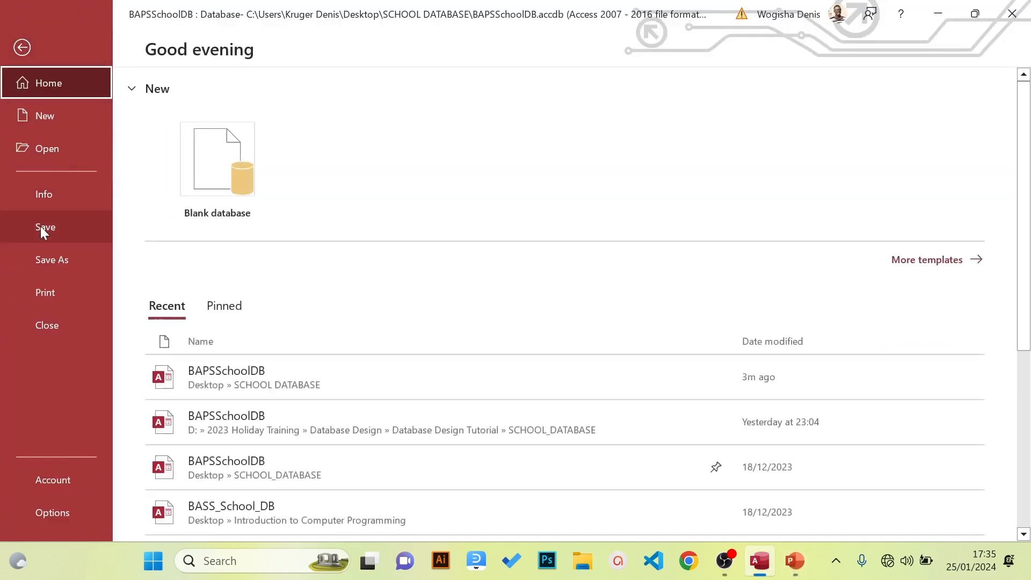
{"action": "left_click", "coordinate": [41, 227]}
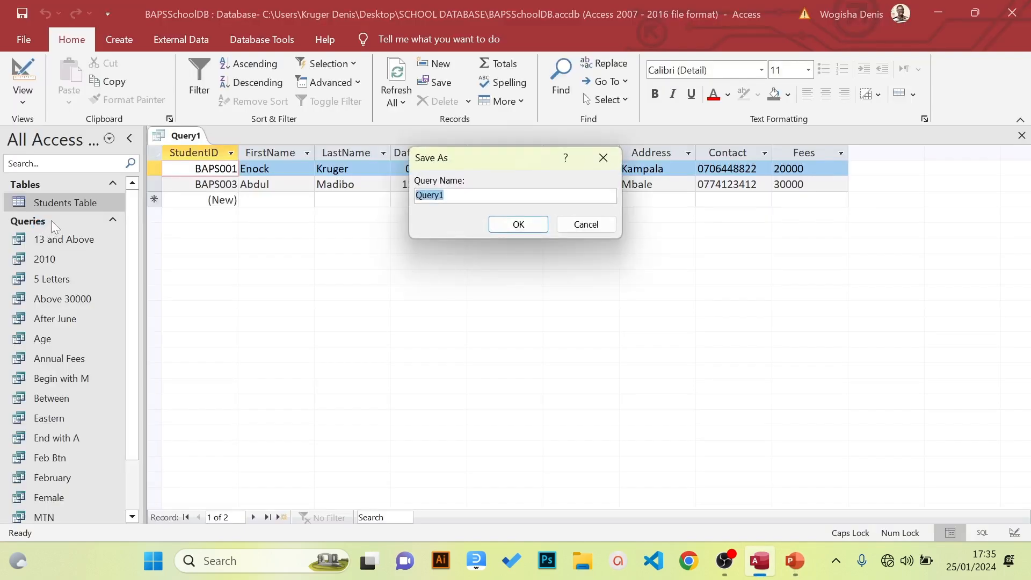
{"action": "type", "text": "P.7 MALES"}
{"action": "key", "text": "BackSpace"}
{"action": "key", "text": "BackSpace"}
{"action": "key", "text": "BackSpace"}
{"action": "key", "text": "BackSpace"}
{"action": "key", "text": "Caps_Lock"}
{"action": "type", "text": "ales"}
{"action": "left_click", "coordinate": [524, 225]}
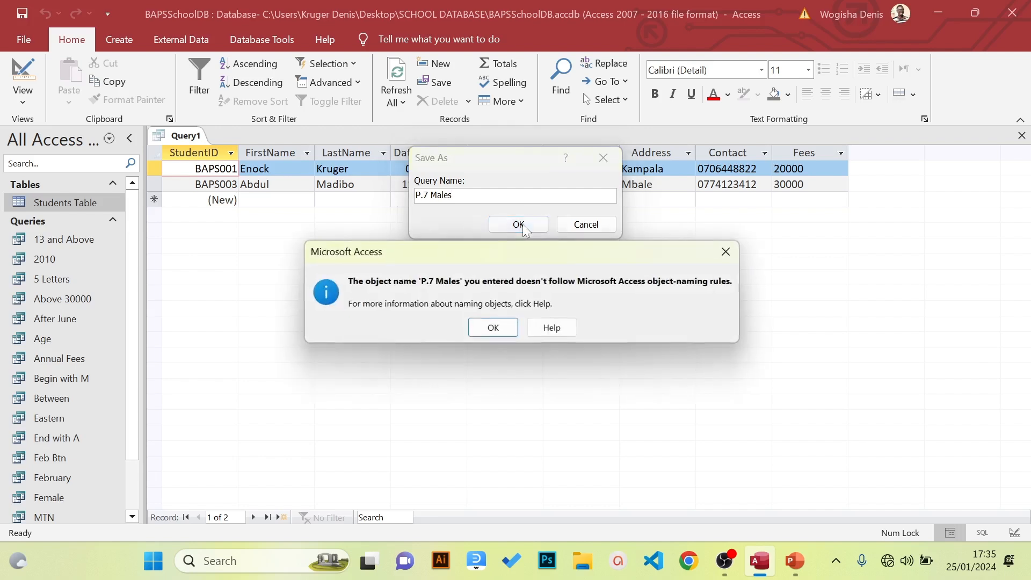
{"action": "left_click", "coordinate": [494, 328]}
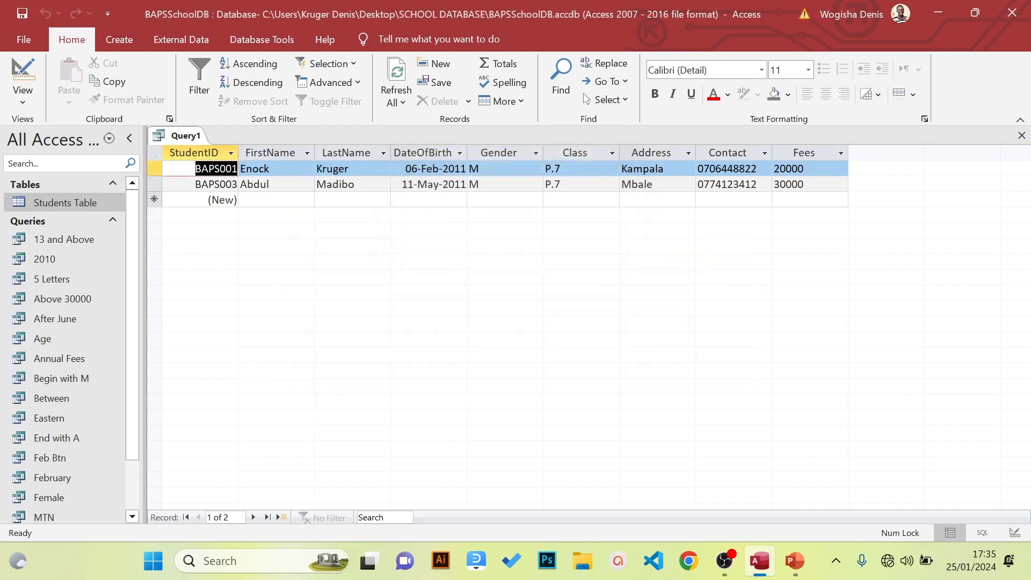
Save the male P.7 students query as P7 Males and close it
{"action": "key", "text": "ctrl+s"}
{"action": "type", "text": "p"}
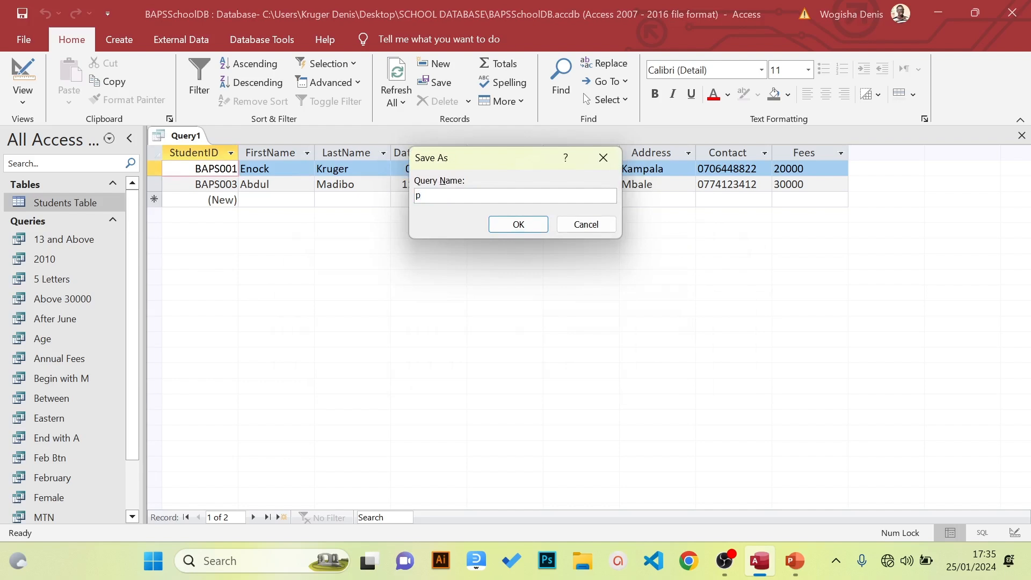
{"action": "type", "text": "7 ja"}
{"action": "key", "text": "BackSpace"}
{"action": "key", "text": "BackSpace"}
{"action": "key", "text": "BackSpace"}
{"action": "key", "text": "BackSpace"}
{"action": "key", "text": "BackSpace"}
{"action": "key", "text": "Caps_Lock"}
{"action": "type", "text": "P7 MAL"}
{"action": "key", "text": "BackSpace"}
{"action": "key", "text": "Caps_Lock"}
{"action": "key", "text": "BackSpace"}
{"action": "type", "text": "ales"}
{"action": "key", "text": "Return"}
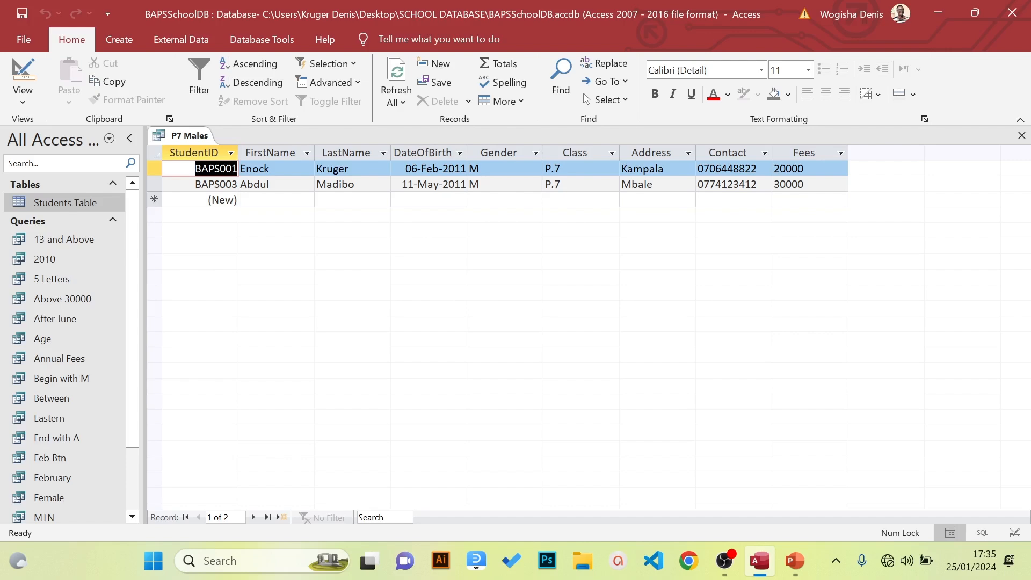
{"action": "left_click", "coordinate": [1022, 136]}
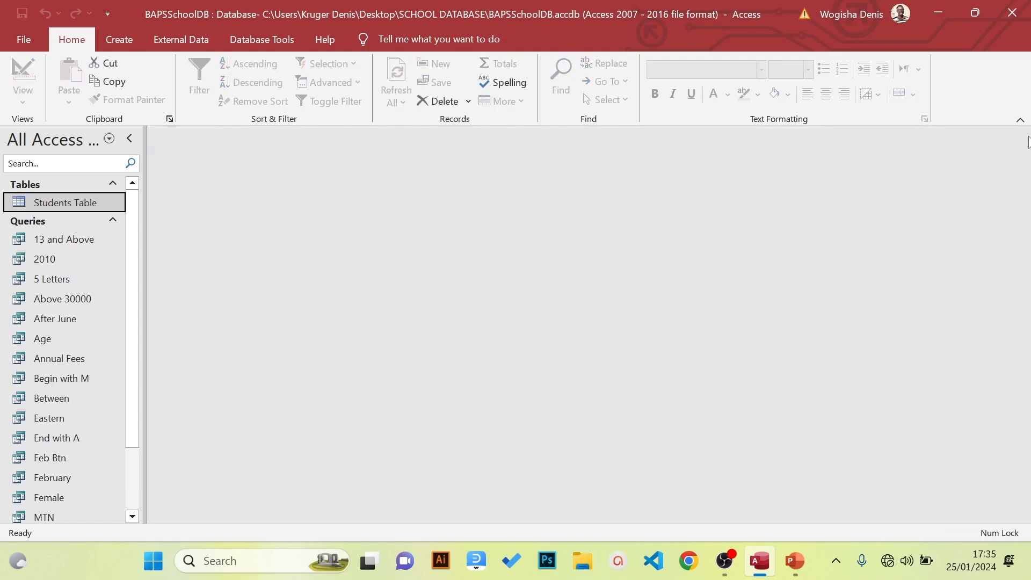
Switch to the PowerPoint slide to read the Mbale or Male query task and its required name, and return to Access
{"action": "left_click", "coordinate": [795, 561]}
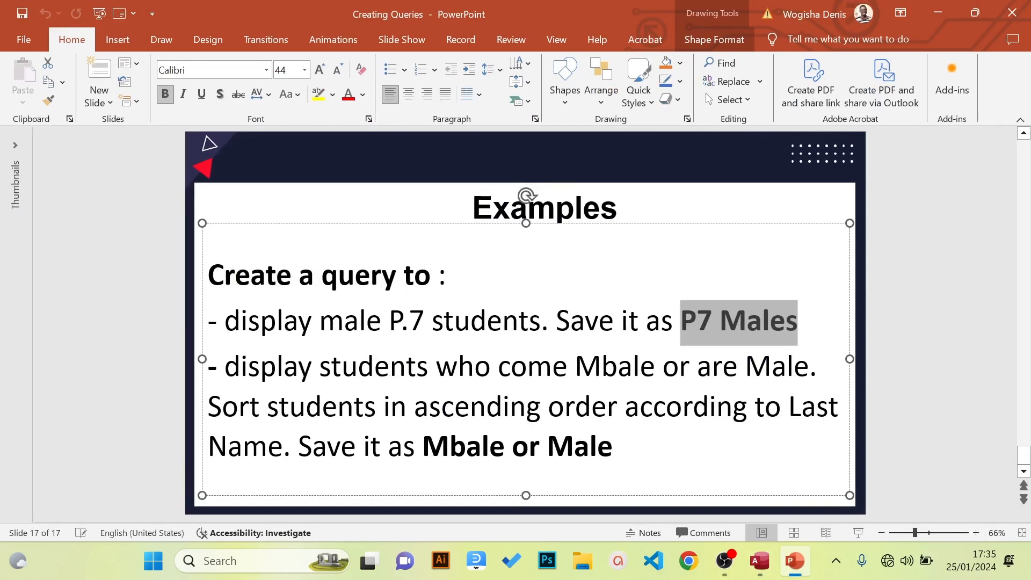
{"action": "left_click_drag", "start_coordinate": [576, 367], "coordinate": [661, 367]}
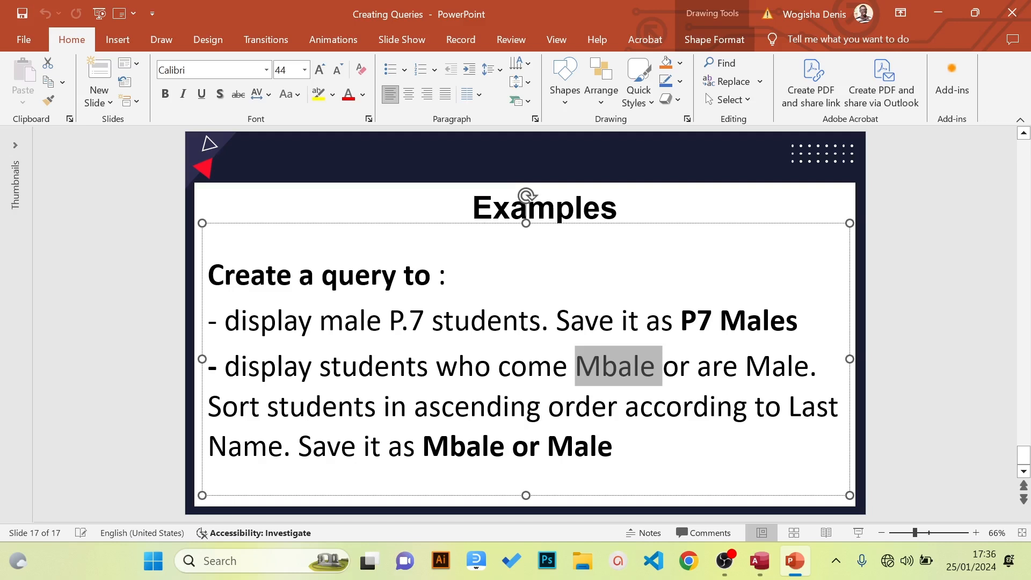
{"action": "left_click_drag", "start_coordinate": [423, 447], "coordinate": [612, 447]}
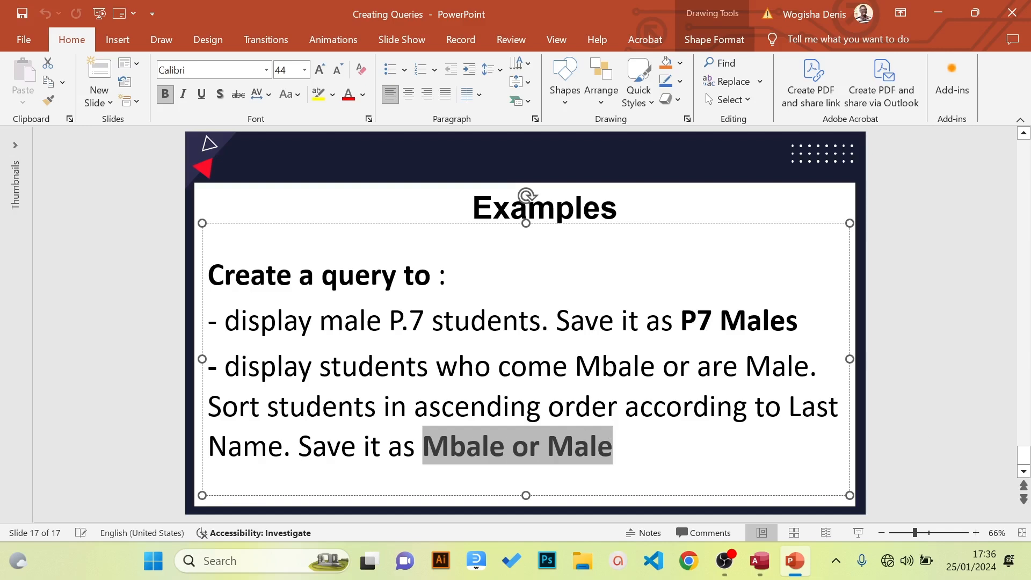
{"action": "left_click", "coordinate": [934, 13]}
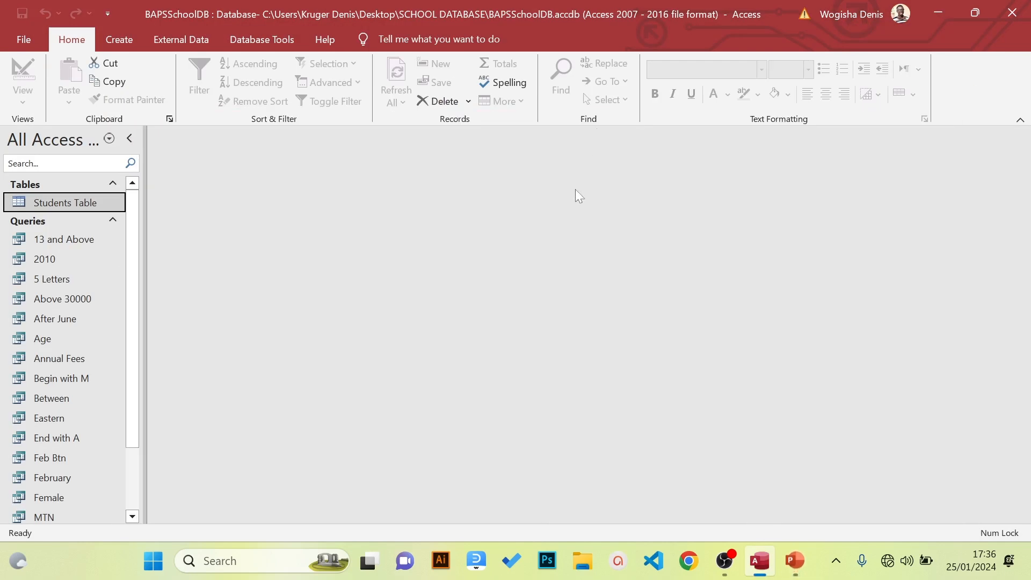
Create a new query in design view based on the Students Table and enlarge its field list to show all fields
{"action": "left_click", "coordinate": [127, 45]}
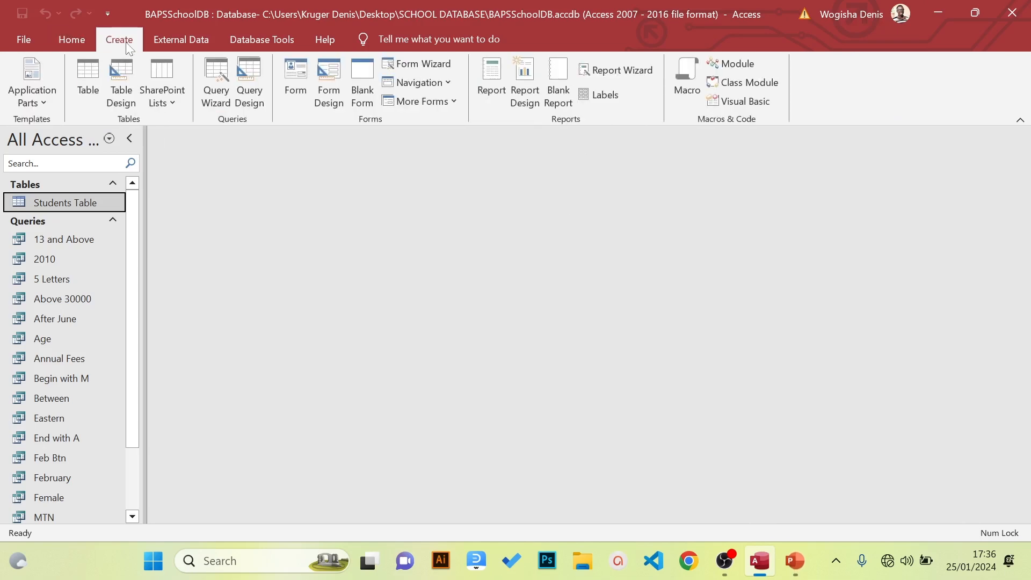
{"action": "left_click", "coordinate": [245, 80]}
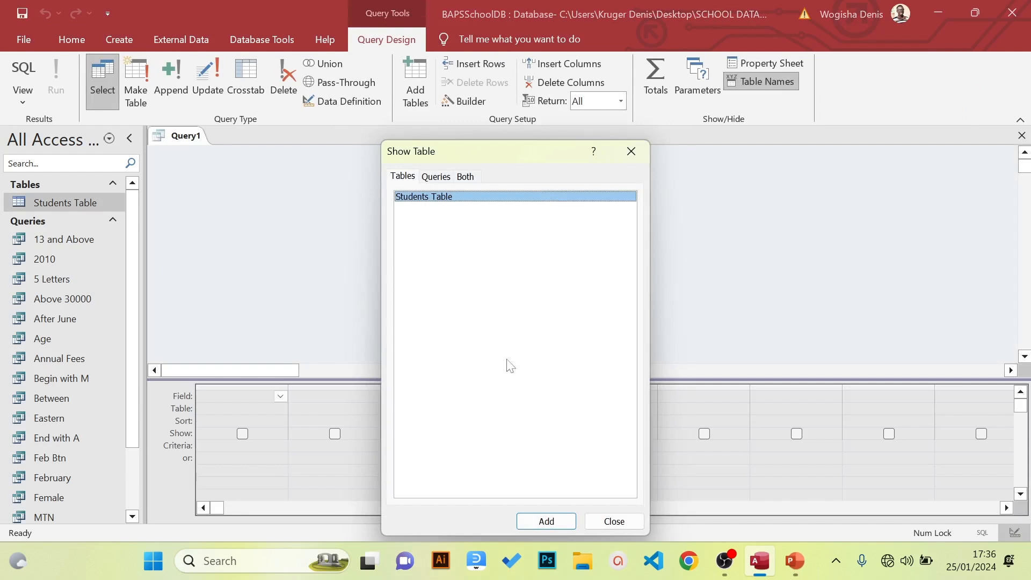
{"action": "left_click", "coordinate": [540, 522]}
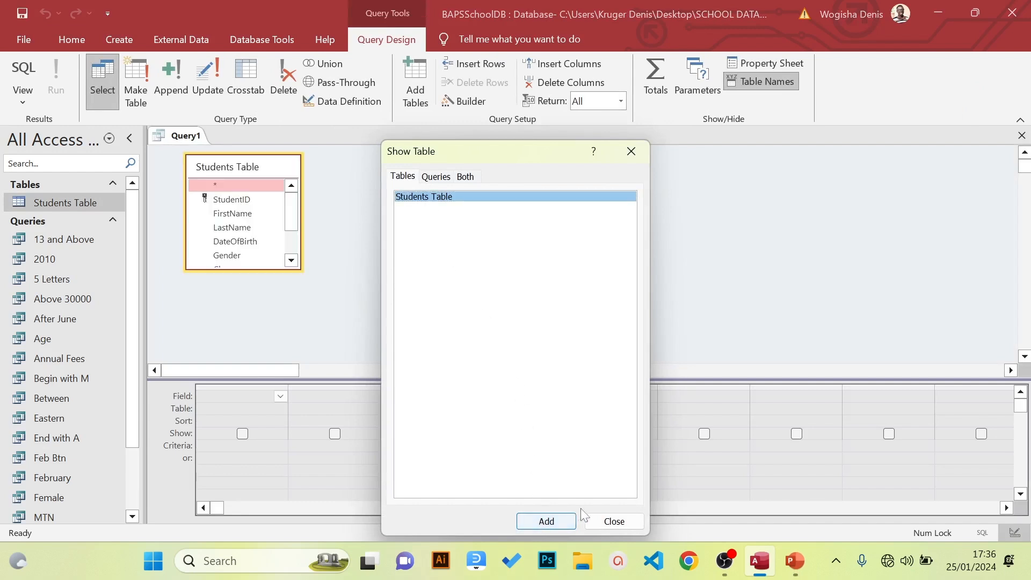
{"action": "left_click", "coordinate": [612, 521]}
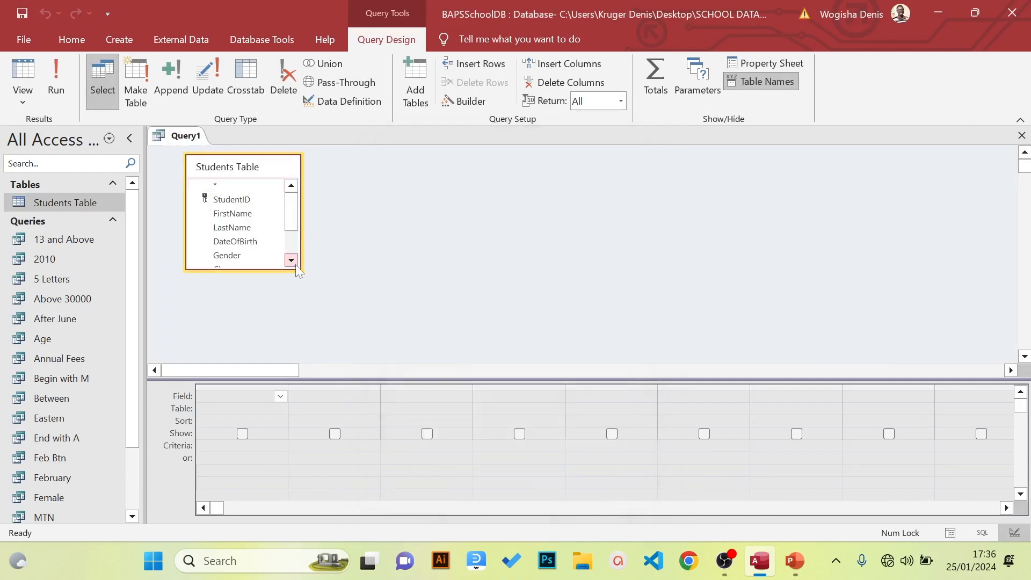
{"action": "left_click_drag", "start_coordinate": [298, 272], "coordinate": [374, 358]}
Add all fields from StudentID to Fees to the query design grid
{"action": "left_click", "coordinate": [237, 202]}
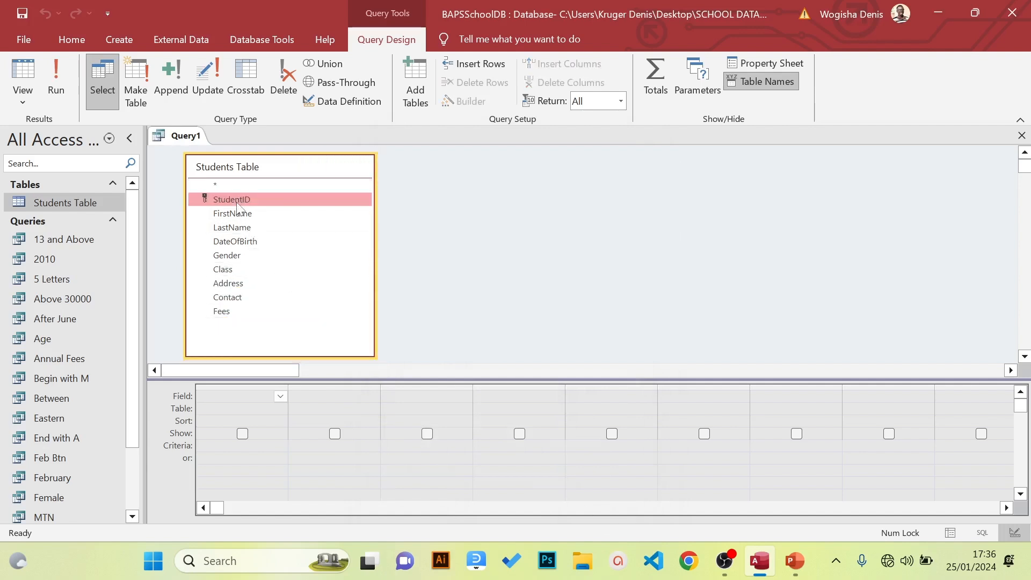
{"action": "left_click", "coordinate": [234, 311], "text": "shift"}
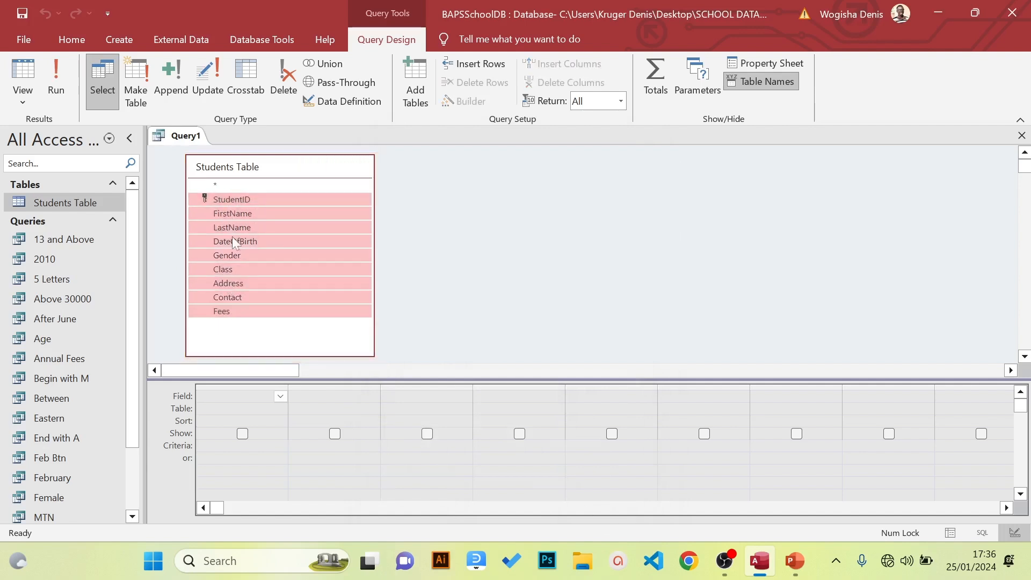
{"action": "left_click_drag", "start_coordinate": [220, 235], "coordinate": [221, 400]}
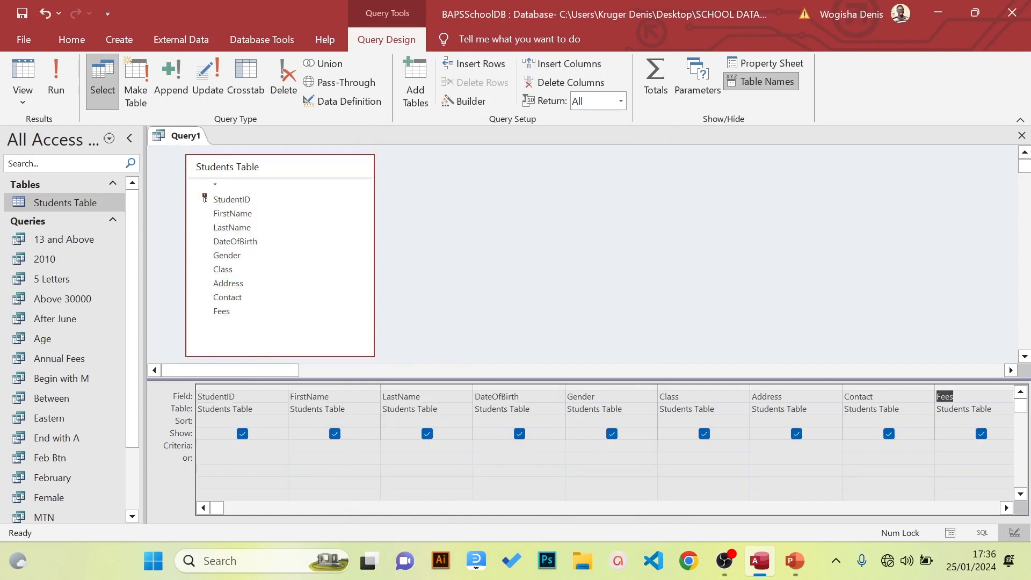
Set the Gender criteria to "m" in the first criteria row
{"action": "left_click", "coordinate": [770, 445]}
{"action": "right_click", "coordinate": [568, 448]}
{"action": "left_click", "coordinate": [619, 416]}
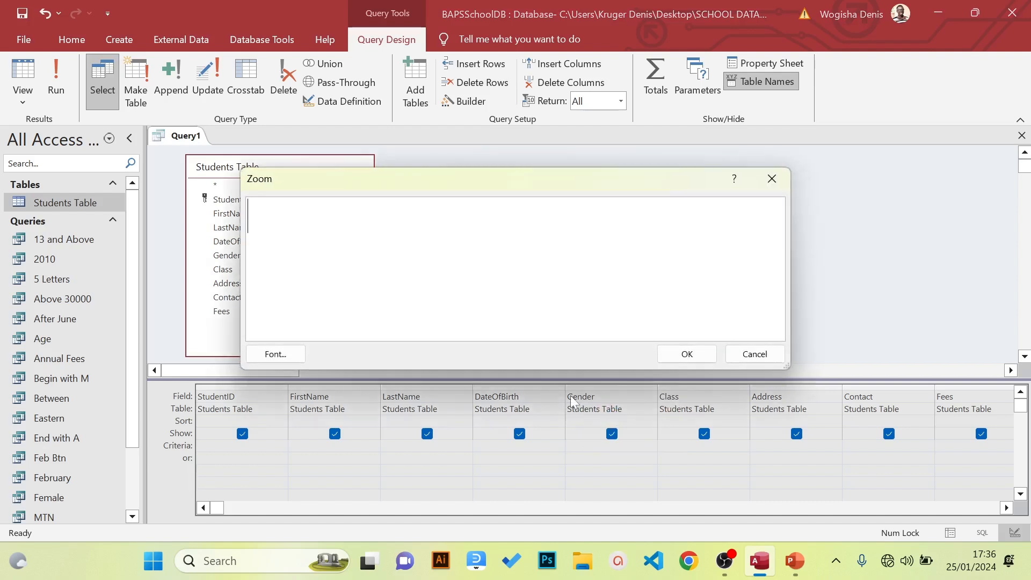
{"action": "type", "text": "m"}
{"action": "left_click", "coordinate": [666, 359]}
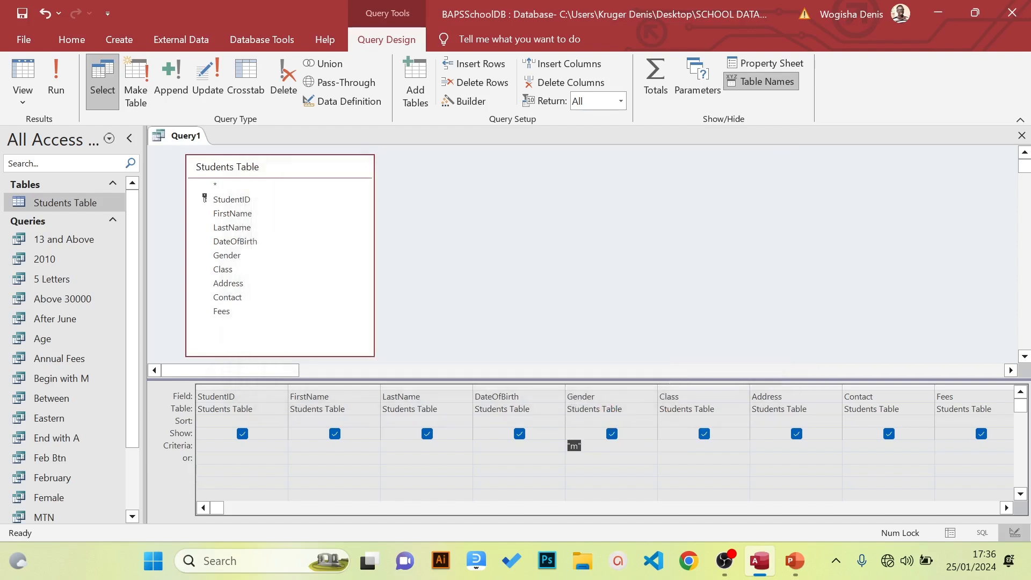
Enter "mbale" as the alternative (or) criterion for Address, one row below the Gender criterion, and run the query
{"action": "left_click", "coordinate": [752, 445]}
{"action": "left_click", "coordinate": [757, 458]}
{"action": "right_click", "coordinate": [755, 459]}
{"action": "left_click", "coordinate": [790, 429]}
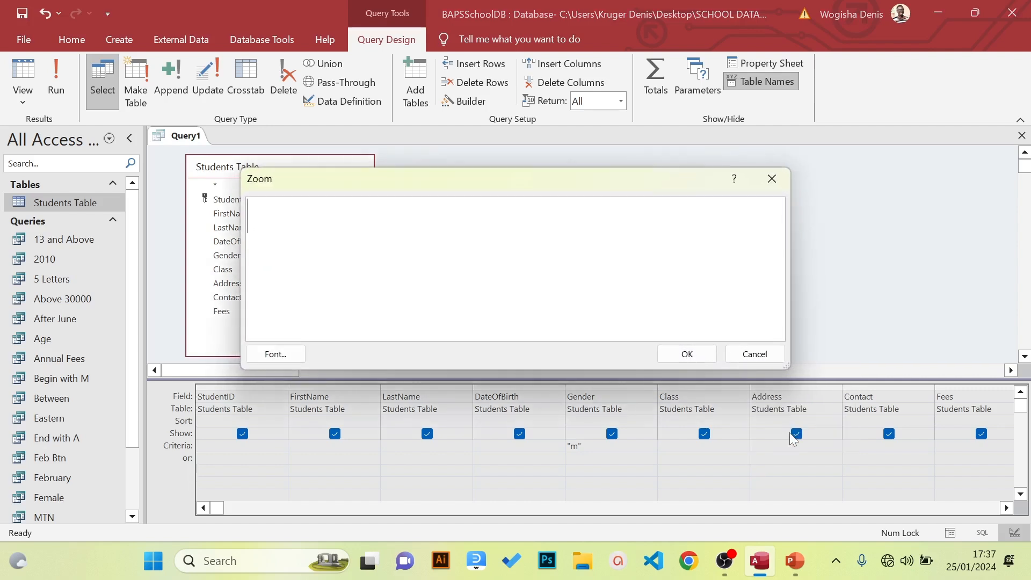
{"action": "type", "text": "mbal"}
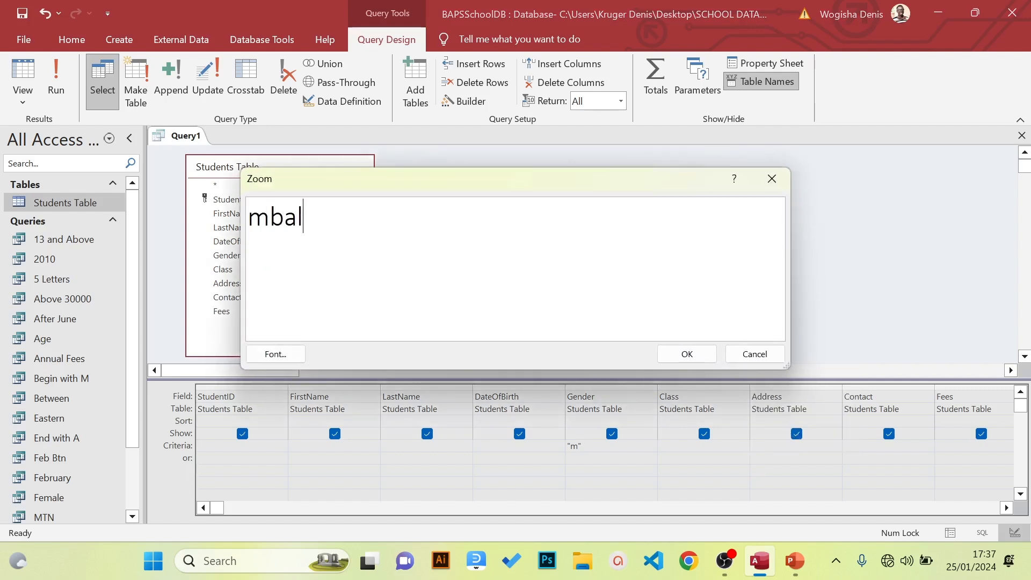
{"action": "type", "text": "e"}
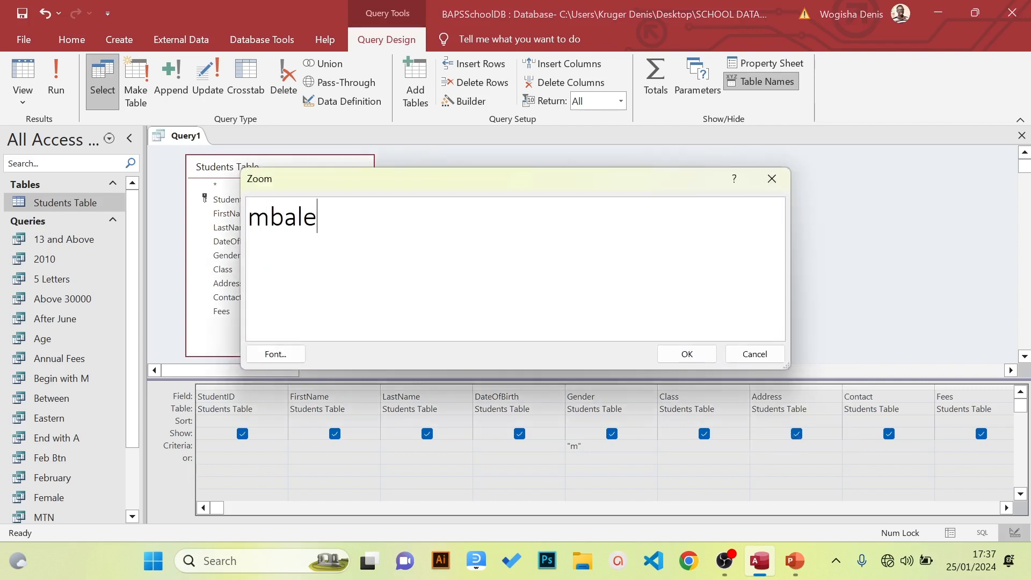
{"action": "left_click", "coordinate": [703, 361]}
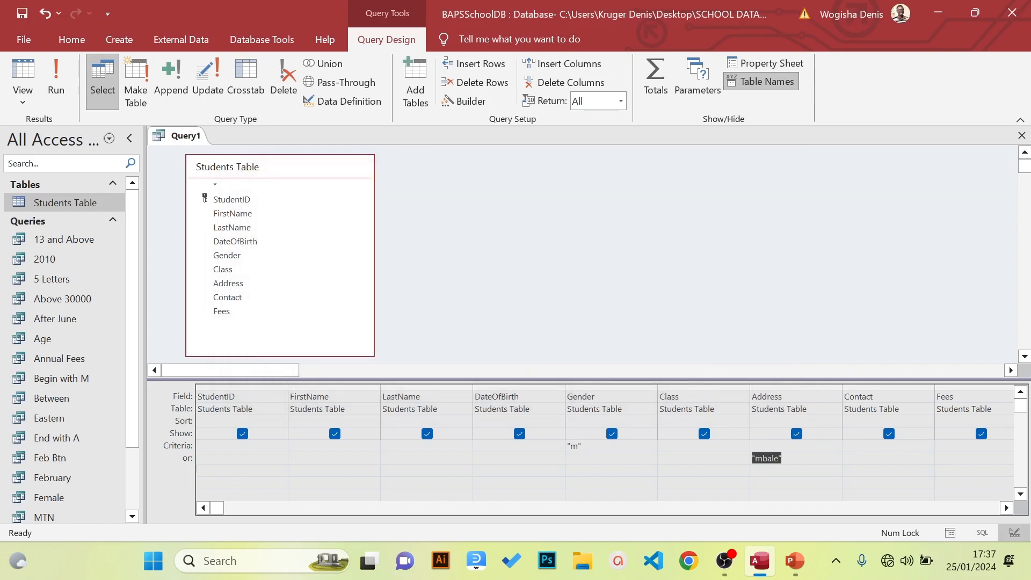
{"action": "left_click", "coordinate": [64, 81]}
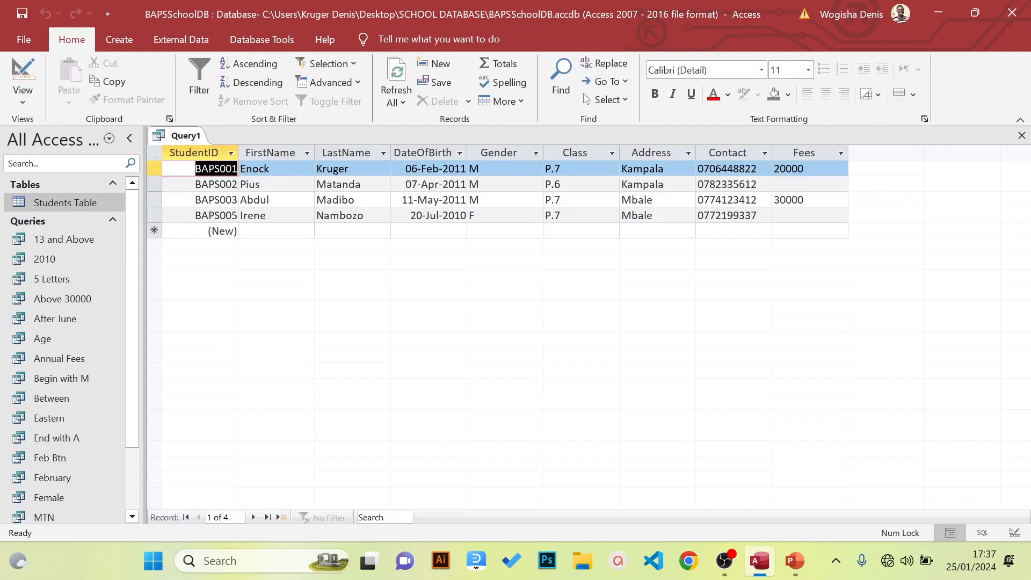
Examine the Gender and Address values of the first and last records in the query results against the either-or condition
{"action": "left_click", "coordinate": [516, 171]}
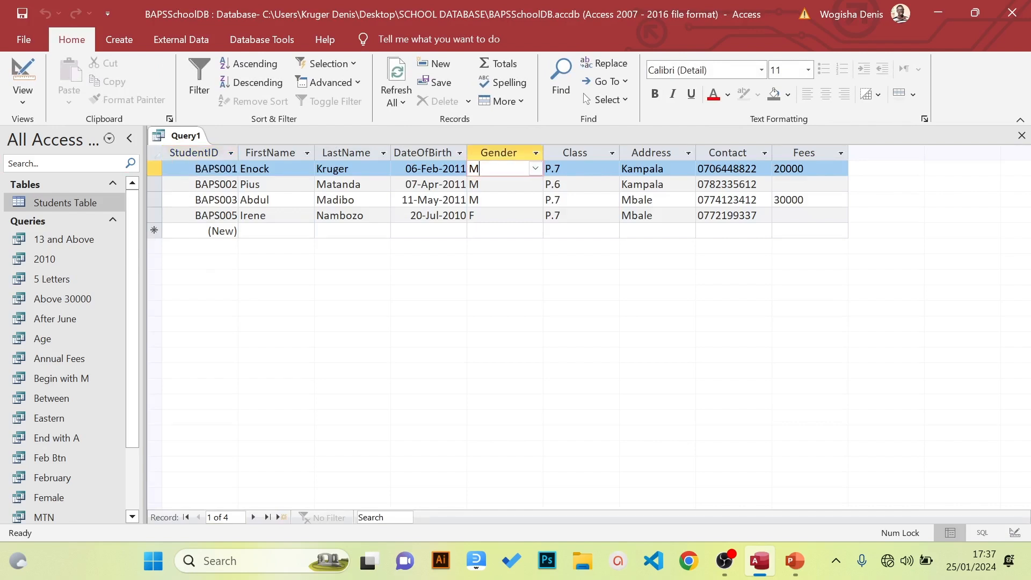
{"action": "left_click", "coordinate": [659, 169]}
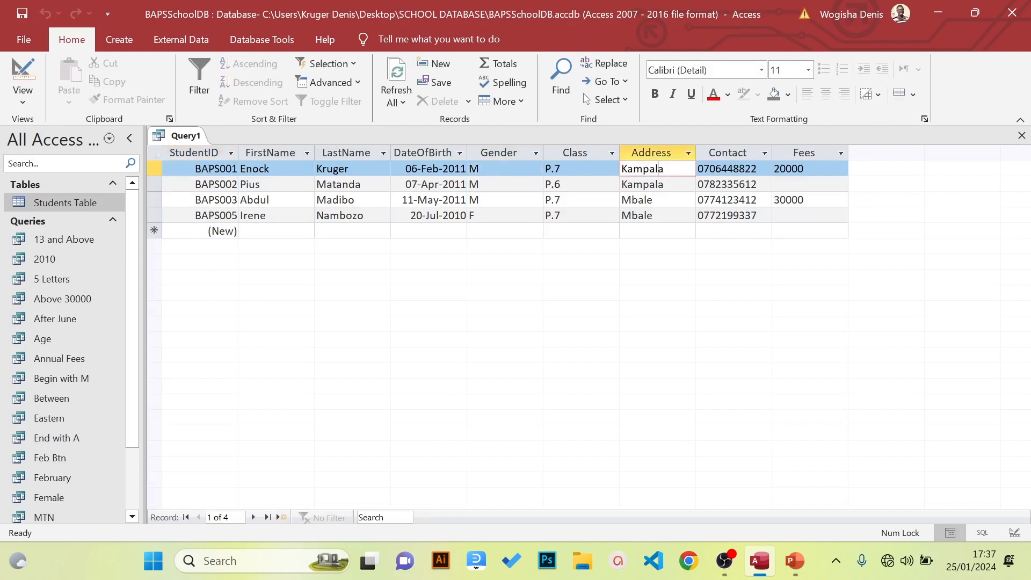
{"action": "left_click", "coordinate": [502, 169]}
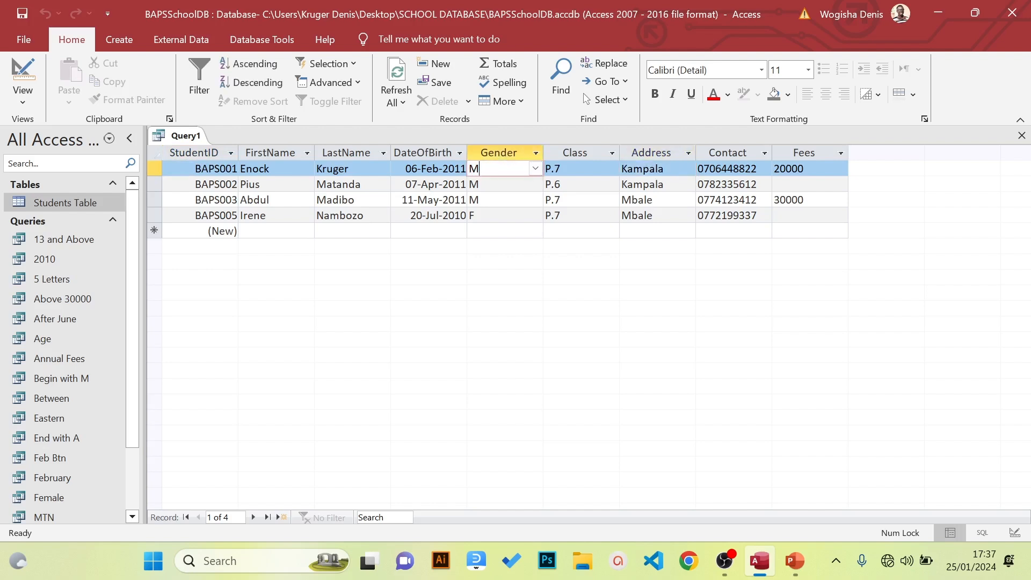
{"action": "left_click", "coordinate": [502, 216]}
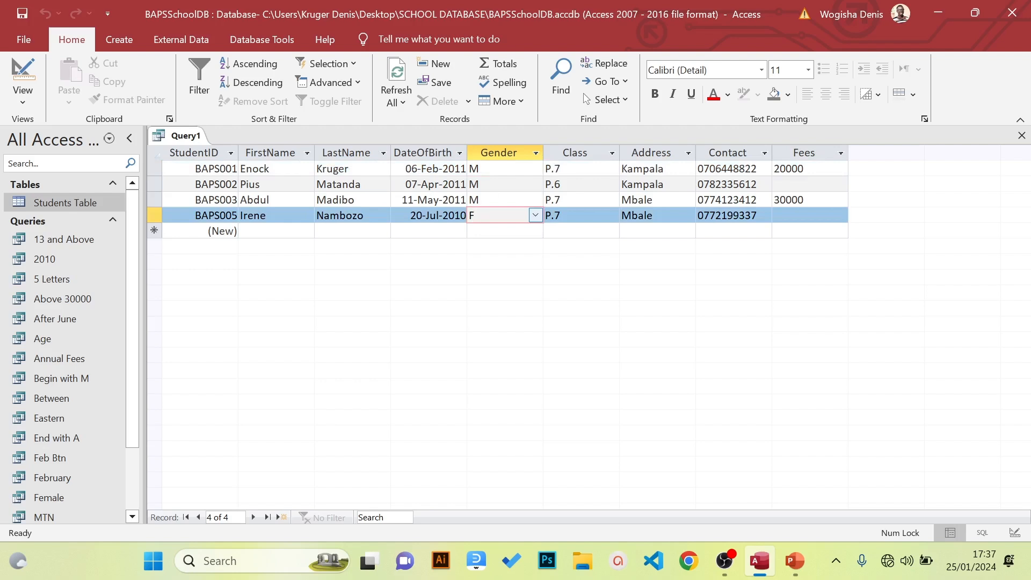
{"action": "double_click", "coordinate": [473, 216]}
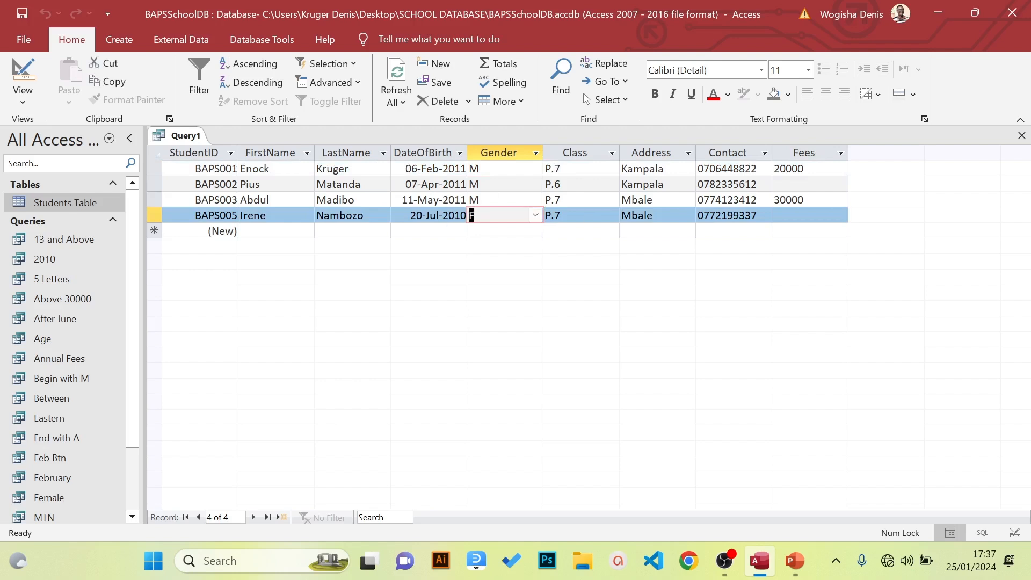
{"action": "left_click", "coordinate": [655, 216]}
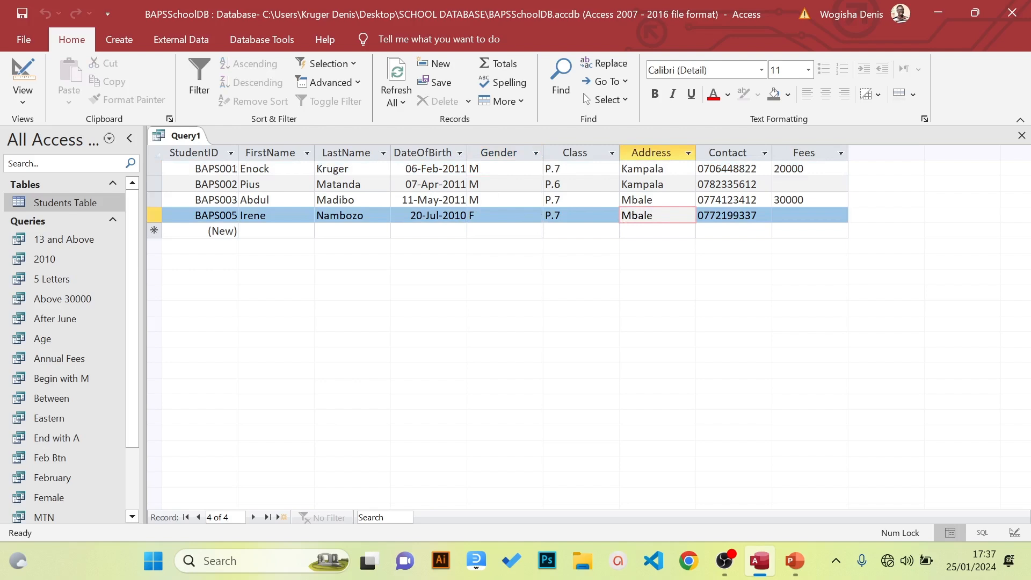
{"action": "left_click", "coordinate": [474, 215]}
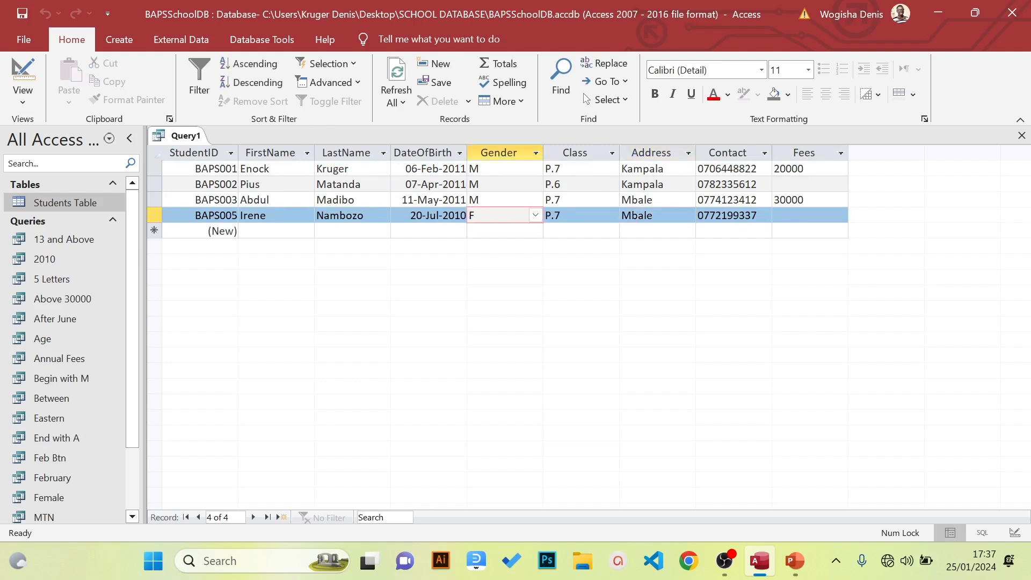
{"action": "left_click", "coordinate": [655, 215]}
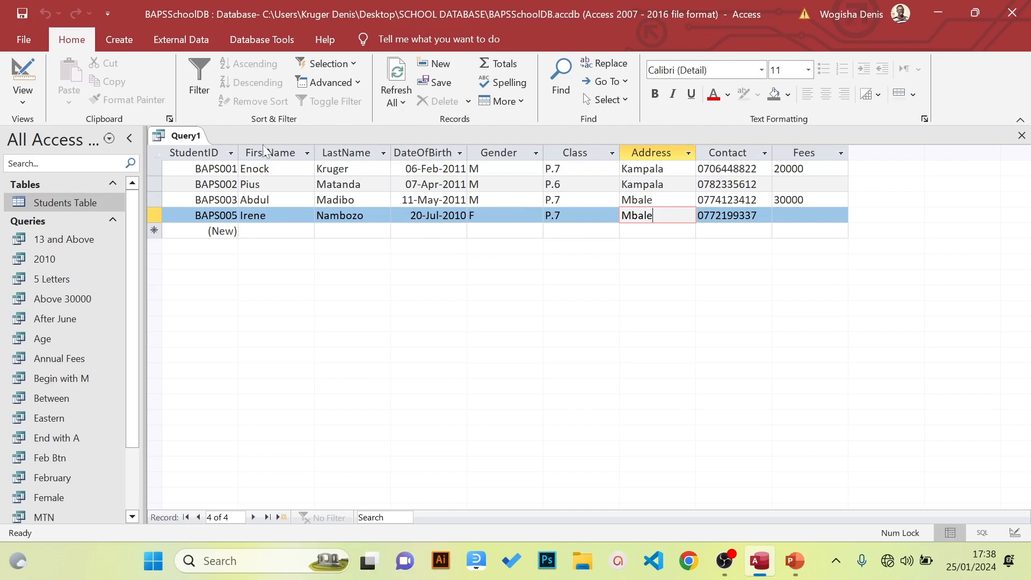
Return the query to design view and sort the LastName field in ascending order
{"action": "left_click", "coordinate": [33, 102]}
{"action": "left_click", "coordinate": [44, 186]}
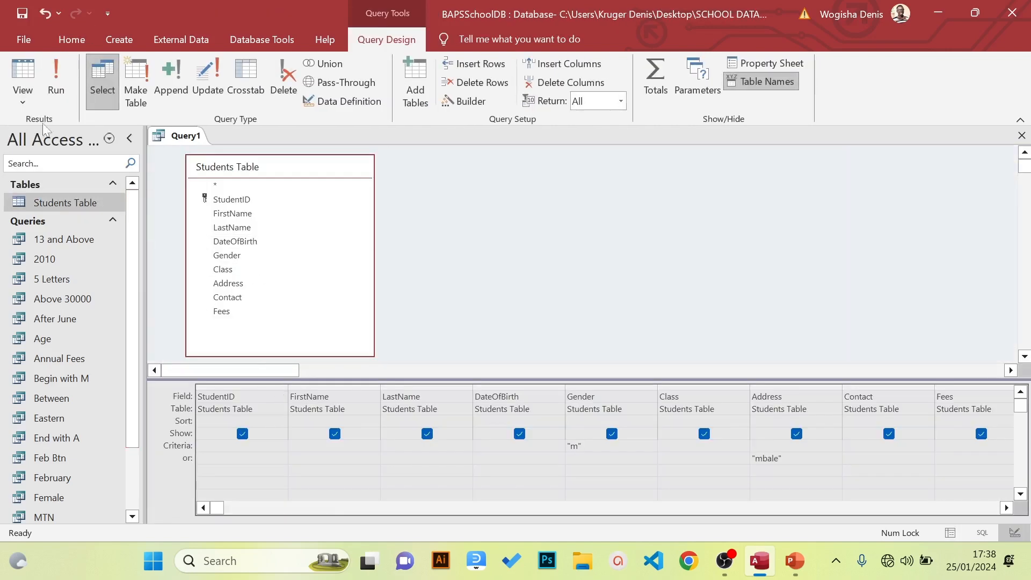
{"action": "left_click", "coordinate": [19, 103]}
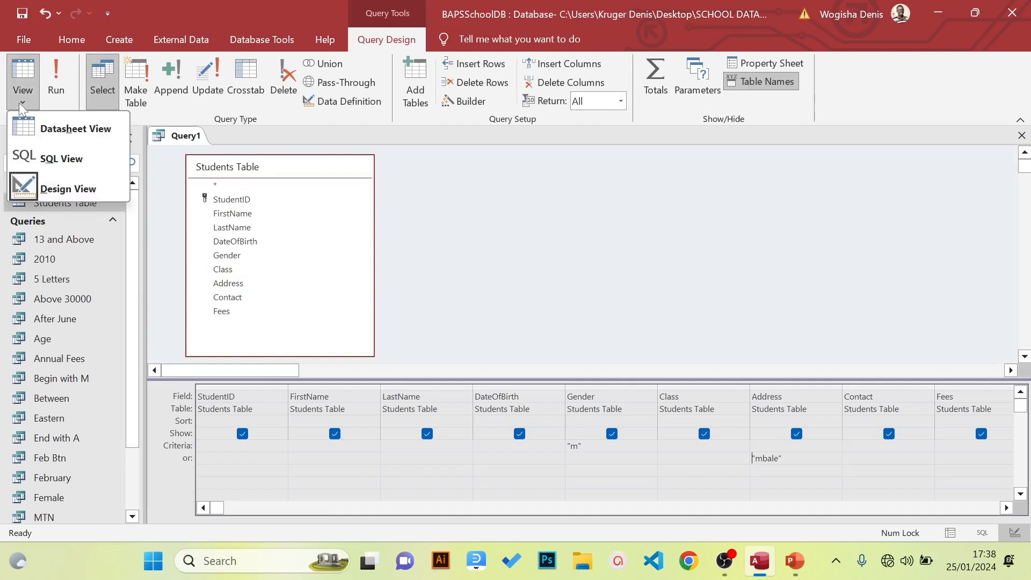
{"action": "left_click", "coordinate": [67, 191]}
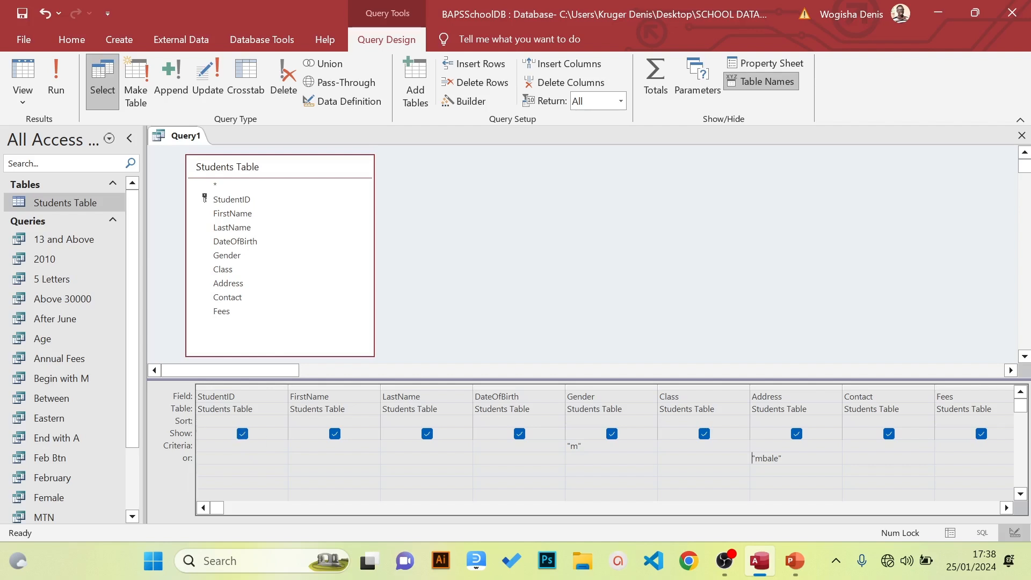
{"action": "left_click", "coordinate": [385, 421]}
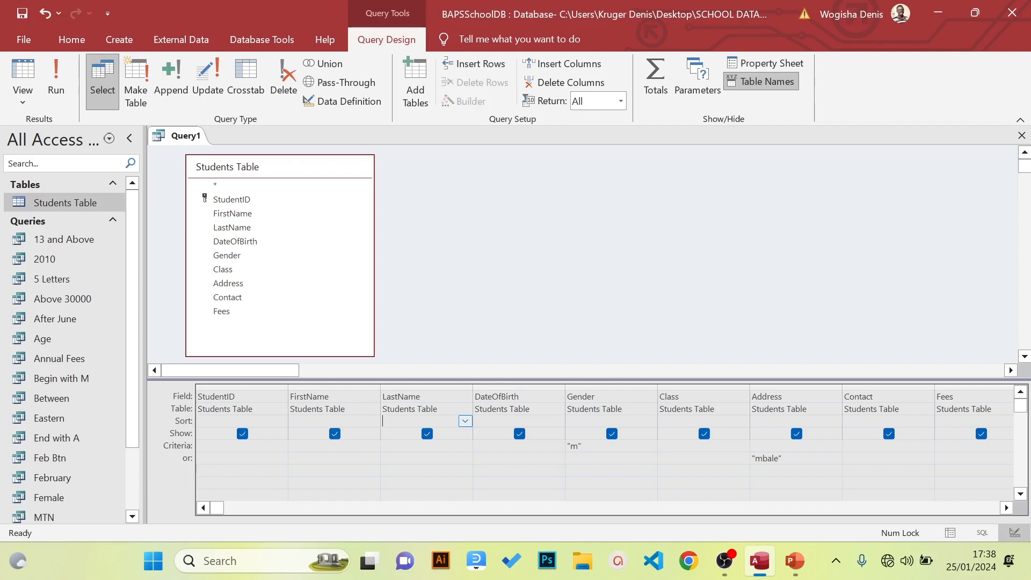
{"action": "left_click", "coordinate": [465, 421]}
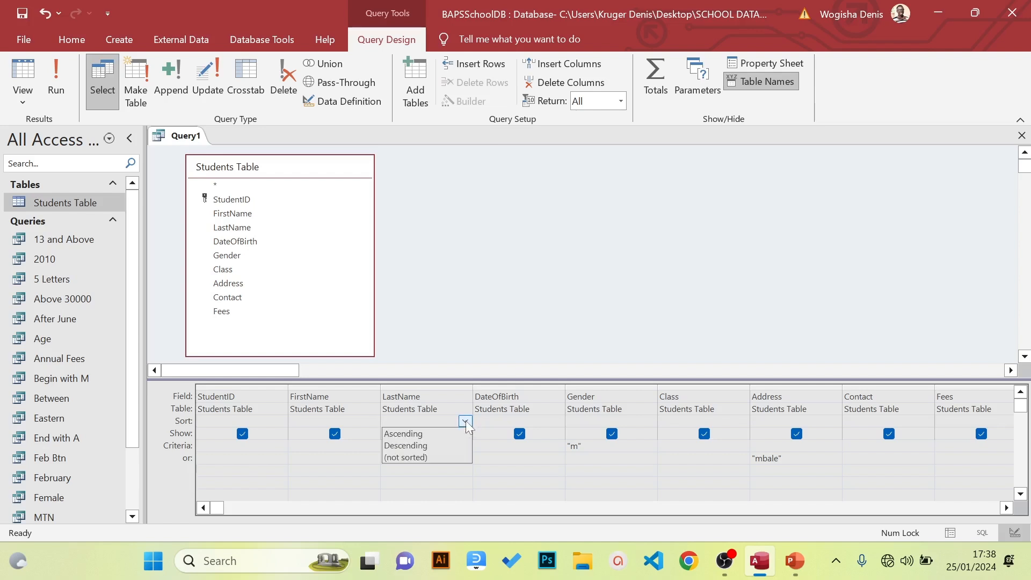
{"action": "left_click", "coordinate": [454, 432]}
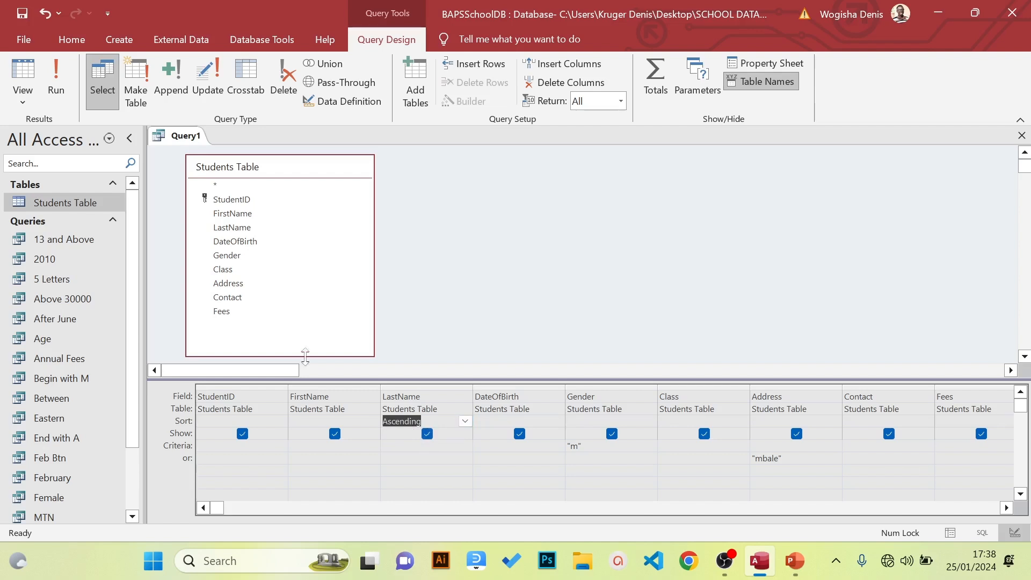
Run the sorted query, check the required query name on the PowerPoint task slide, and return to the Access results
{"action": "left_click", "coordinate": [64, 83]}
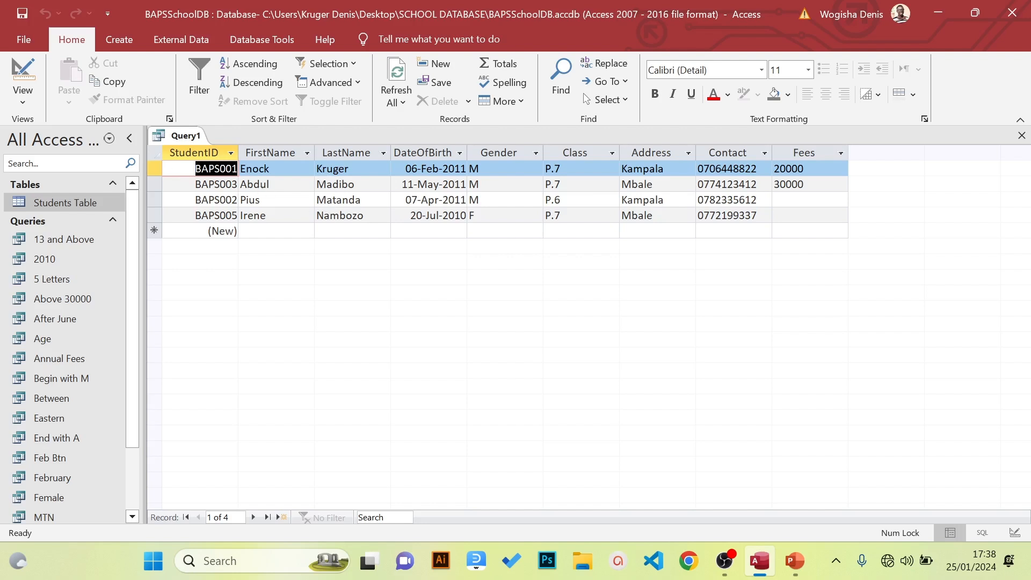
{"action": "left_click", "coordinate": [795, 561]}
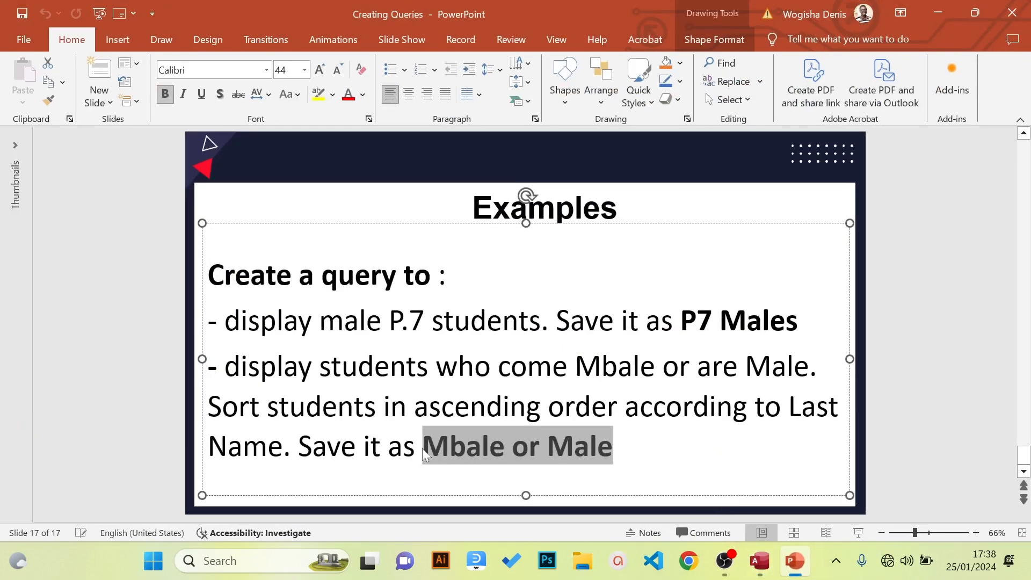
{"action": "left_click", "coordinate": [939, 12]}
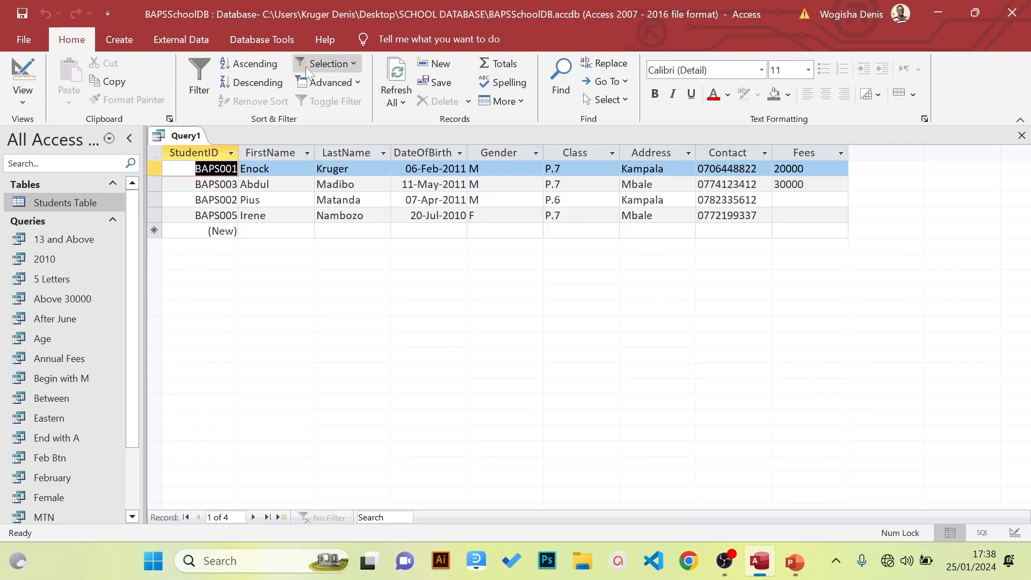
Save the query as "Mbale or Male" and close it
{"action": "left_click", "coordinate": [27, 41]}
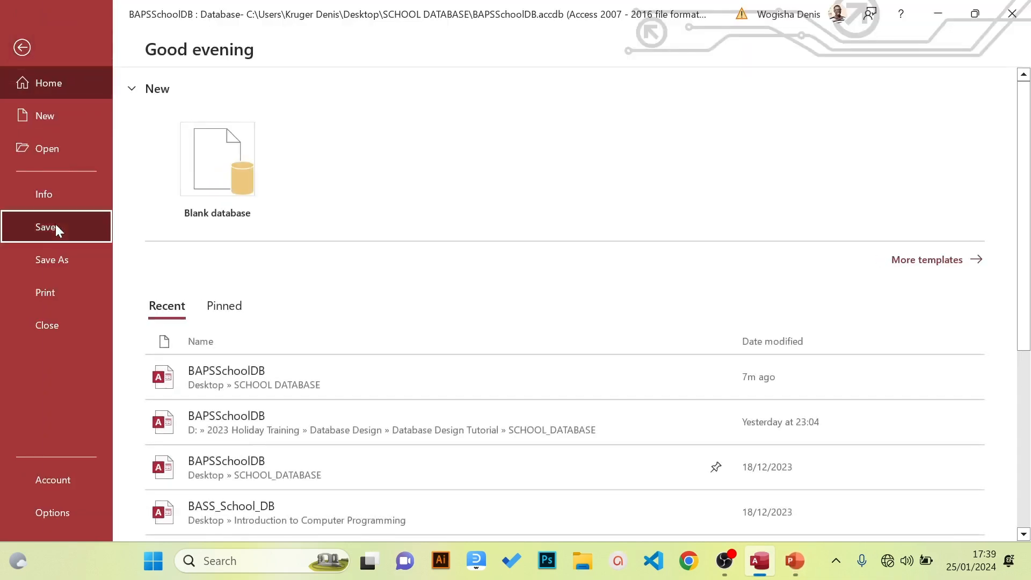
{"action": "left_click", "coordinate": [56, 227]}
{"action": "type", "text": "M"}
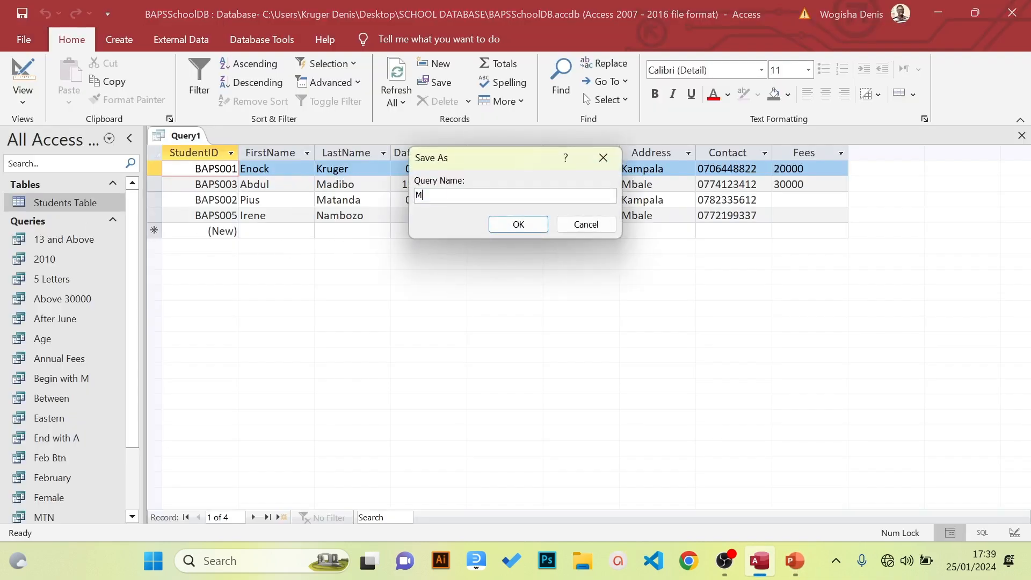
{"action": "type", "text": "bale or Male"}
{"action": "left_click", "coordinate": [517, 225]}
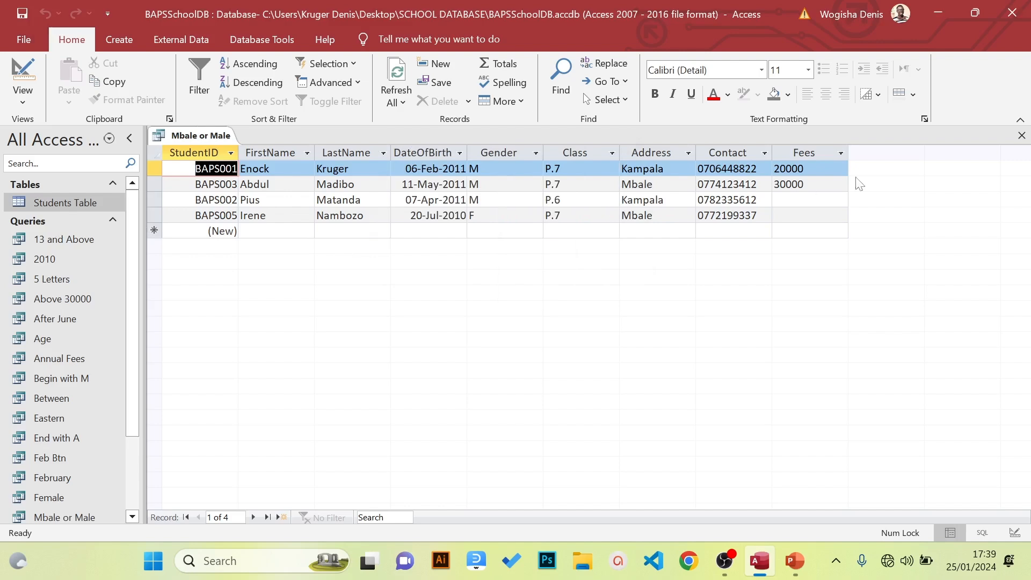
{"action": "left_click", "coordinate": [1021, 135]}
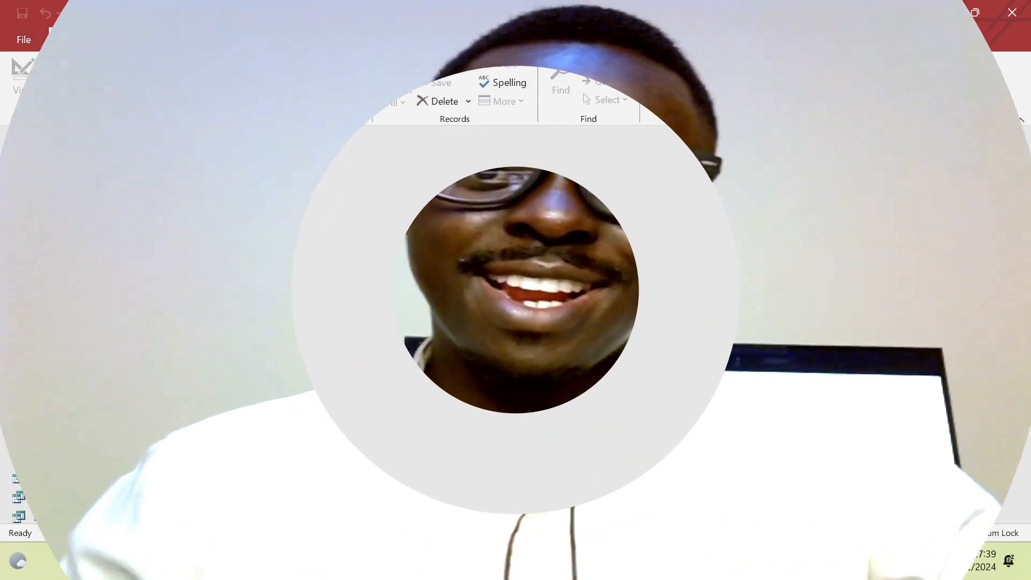